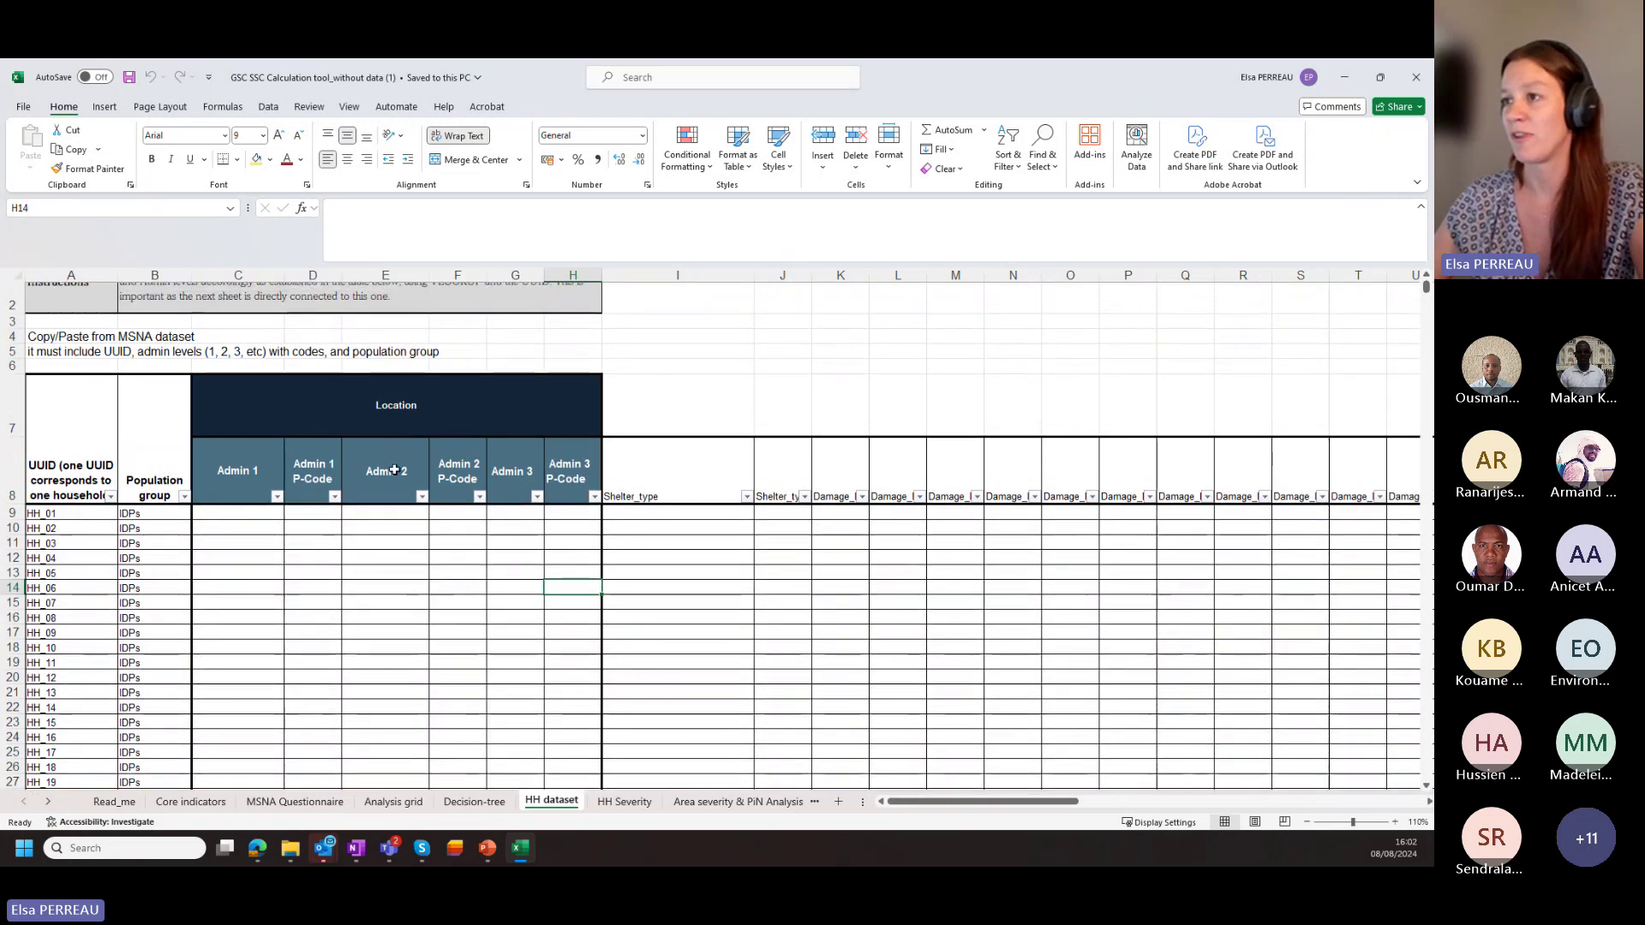
Examine the UUID, population group and location headers on the HH dataset sheet, comparing them with the HH Severity and Area severity & PiN Analysis sheets.
{"action": "mouse_move", "coordinate": [232, 471]}
{"action": "left_mouse_down"}
{"action": "mouse_move", "coordinate": [573, 472]}
{"action": "mouse_move", "coordinate": [229, 481]}
{"action": "left_mouse_up"}
{"action": "left_click", "coordinate": [137, 467]}
{"action": "left_click_drag", "start_coordinate": [74, 463], "coordinate": [525, 454]}
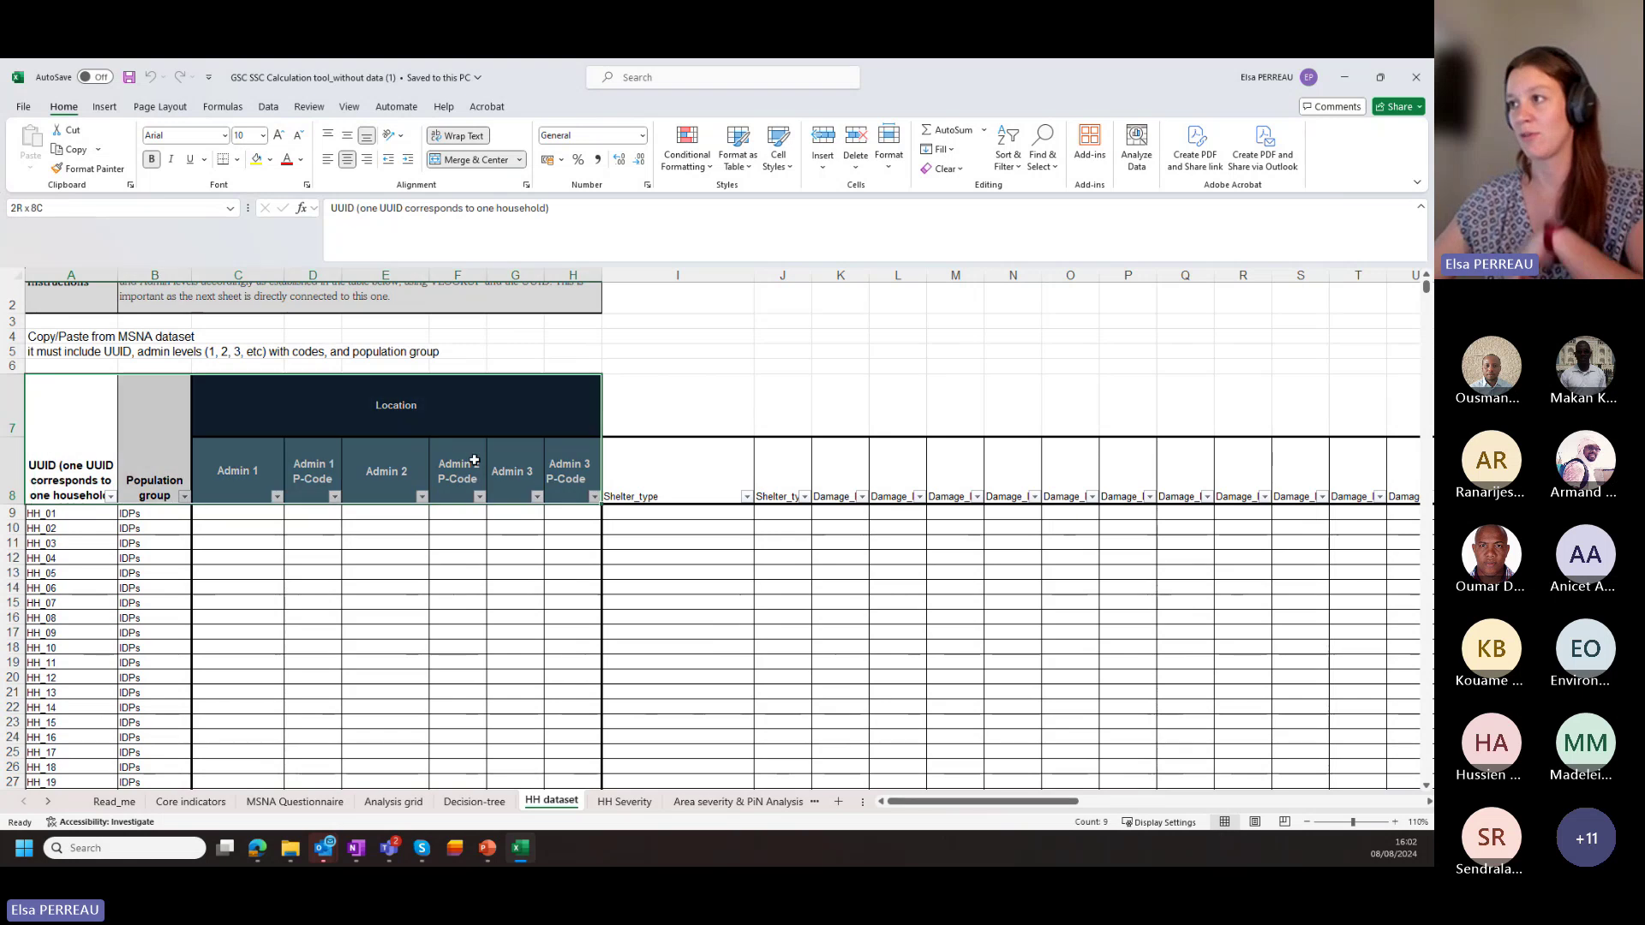
{"action": "left_click", "coordinate": [624, 801]}
{"action": "left_click", "coordinate": [724, 805]}
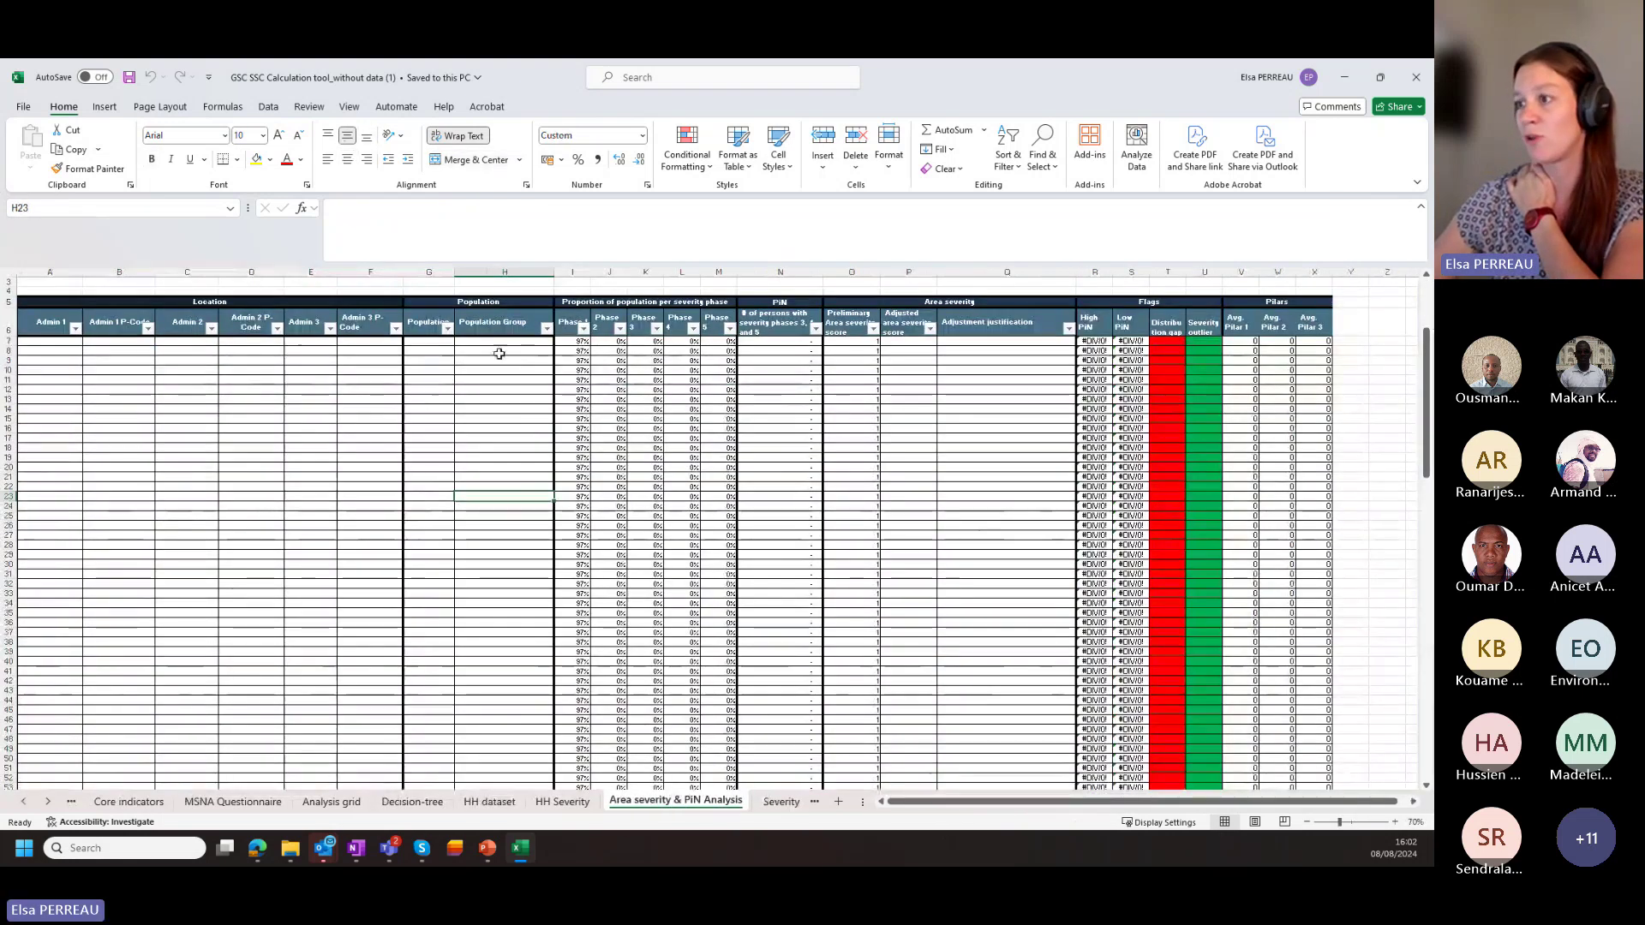
{"action": "left_click", "coordinate": [563, 801]}
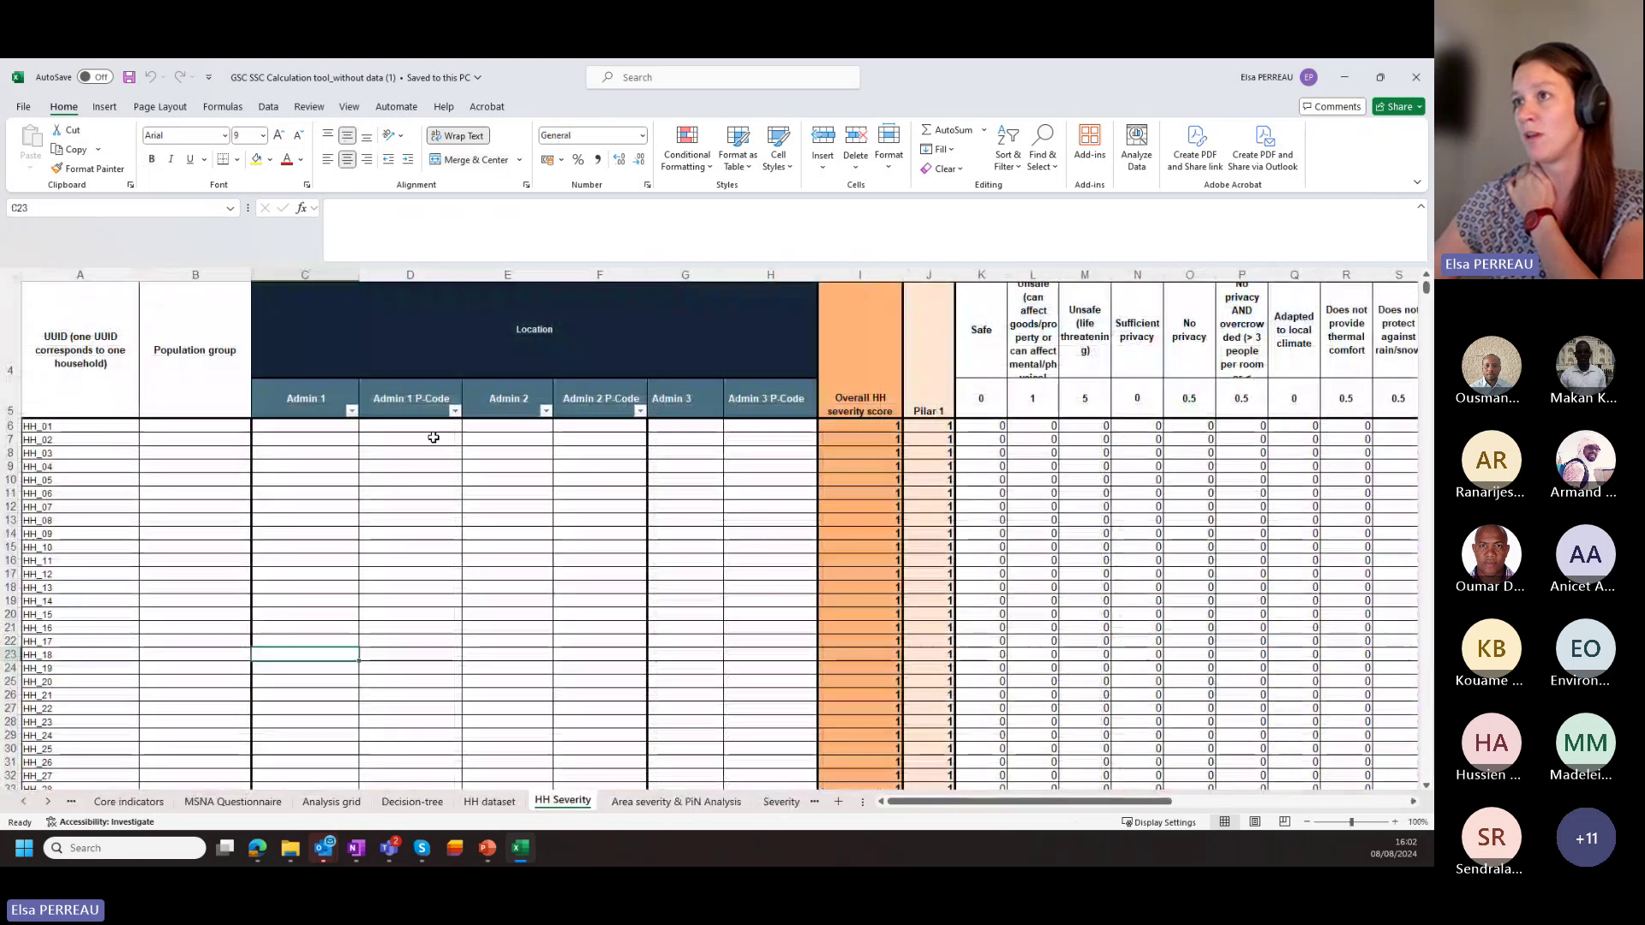
{"action": "left_click", "coordinate": [489, 801]}
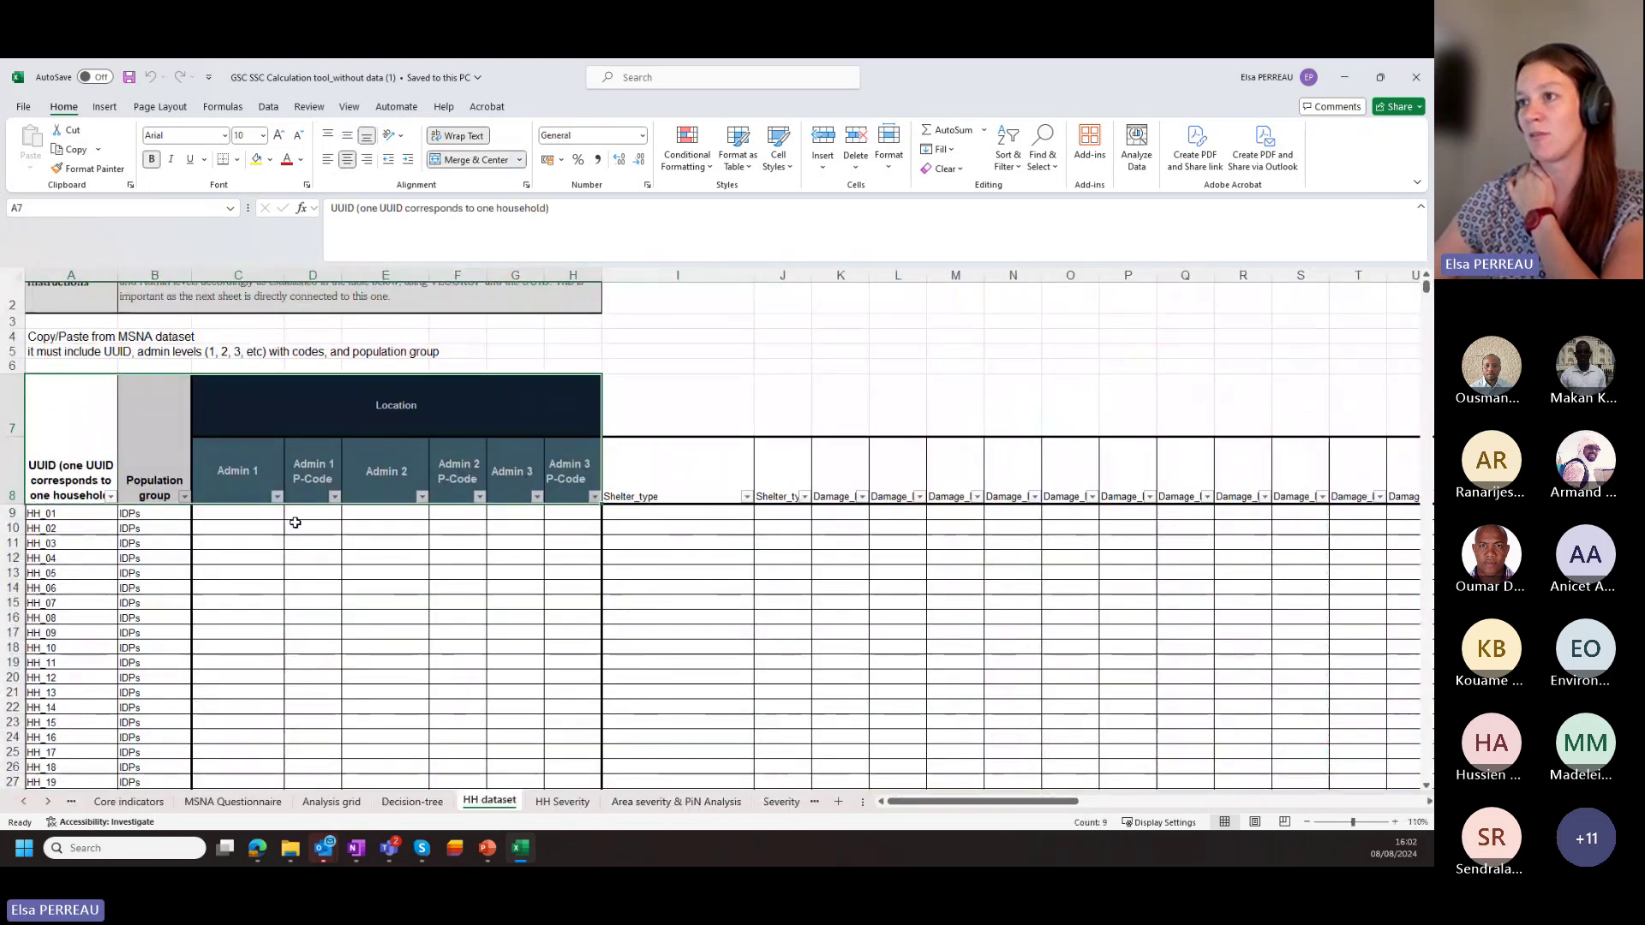
{"action": "left_click", "coordinate": [279, 517]}
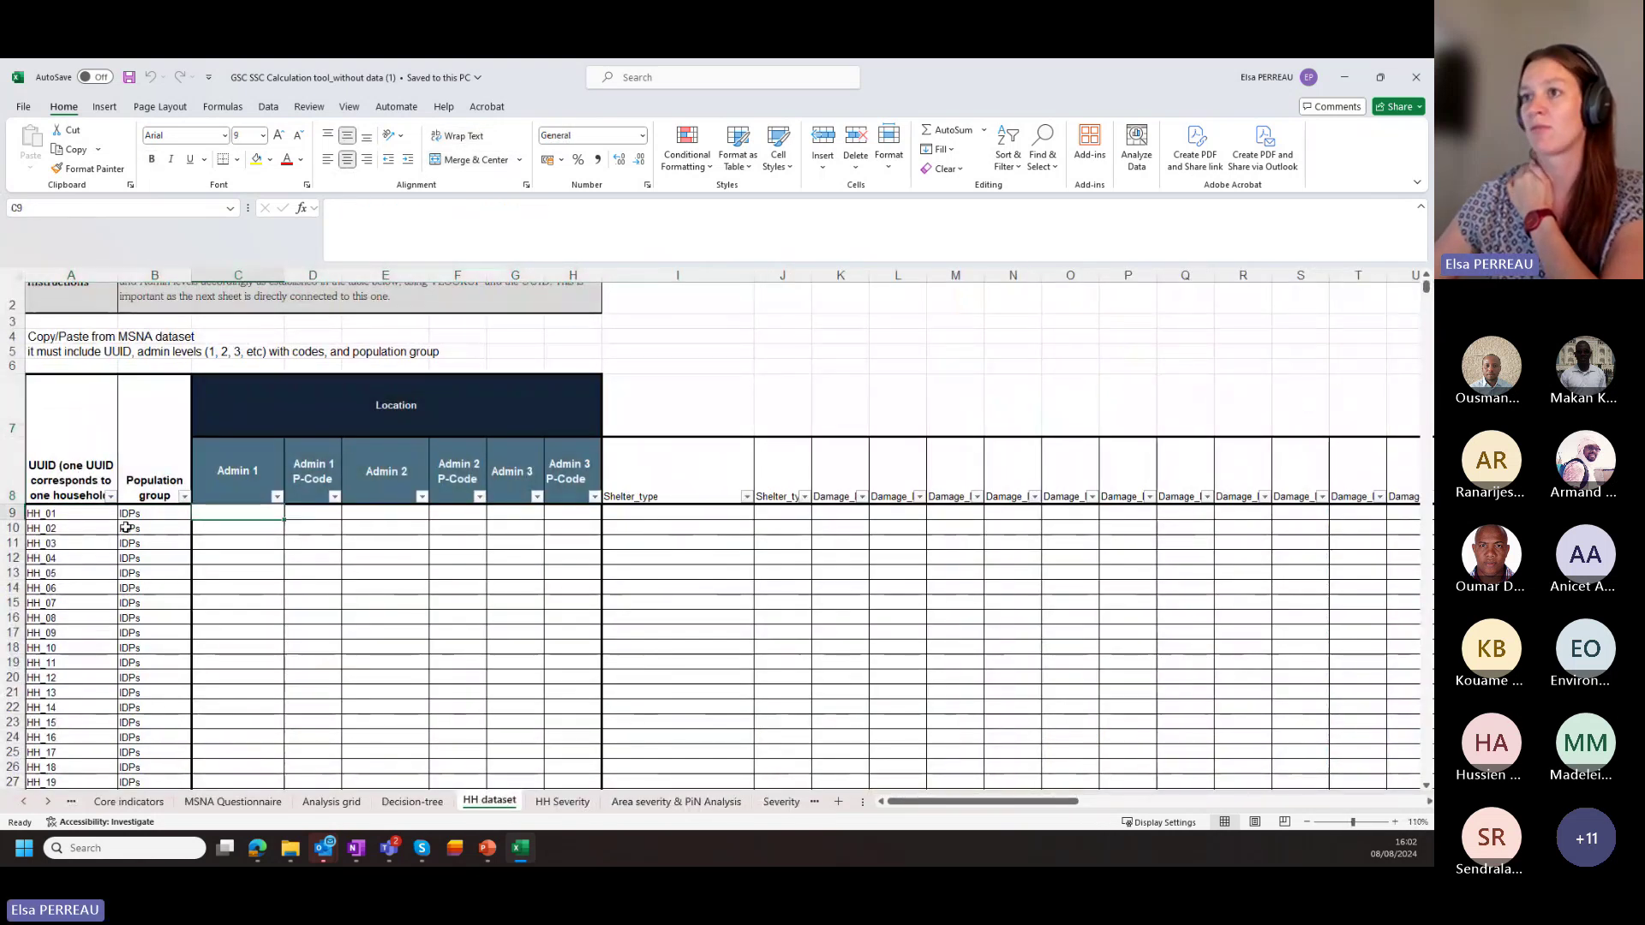
{"action": "left_click", "coordinate": [81, 454]}
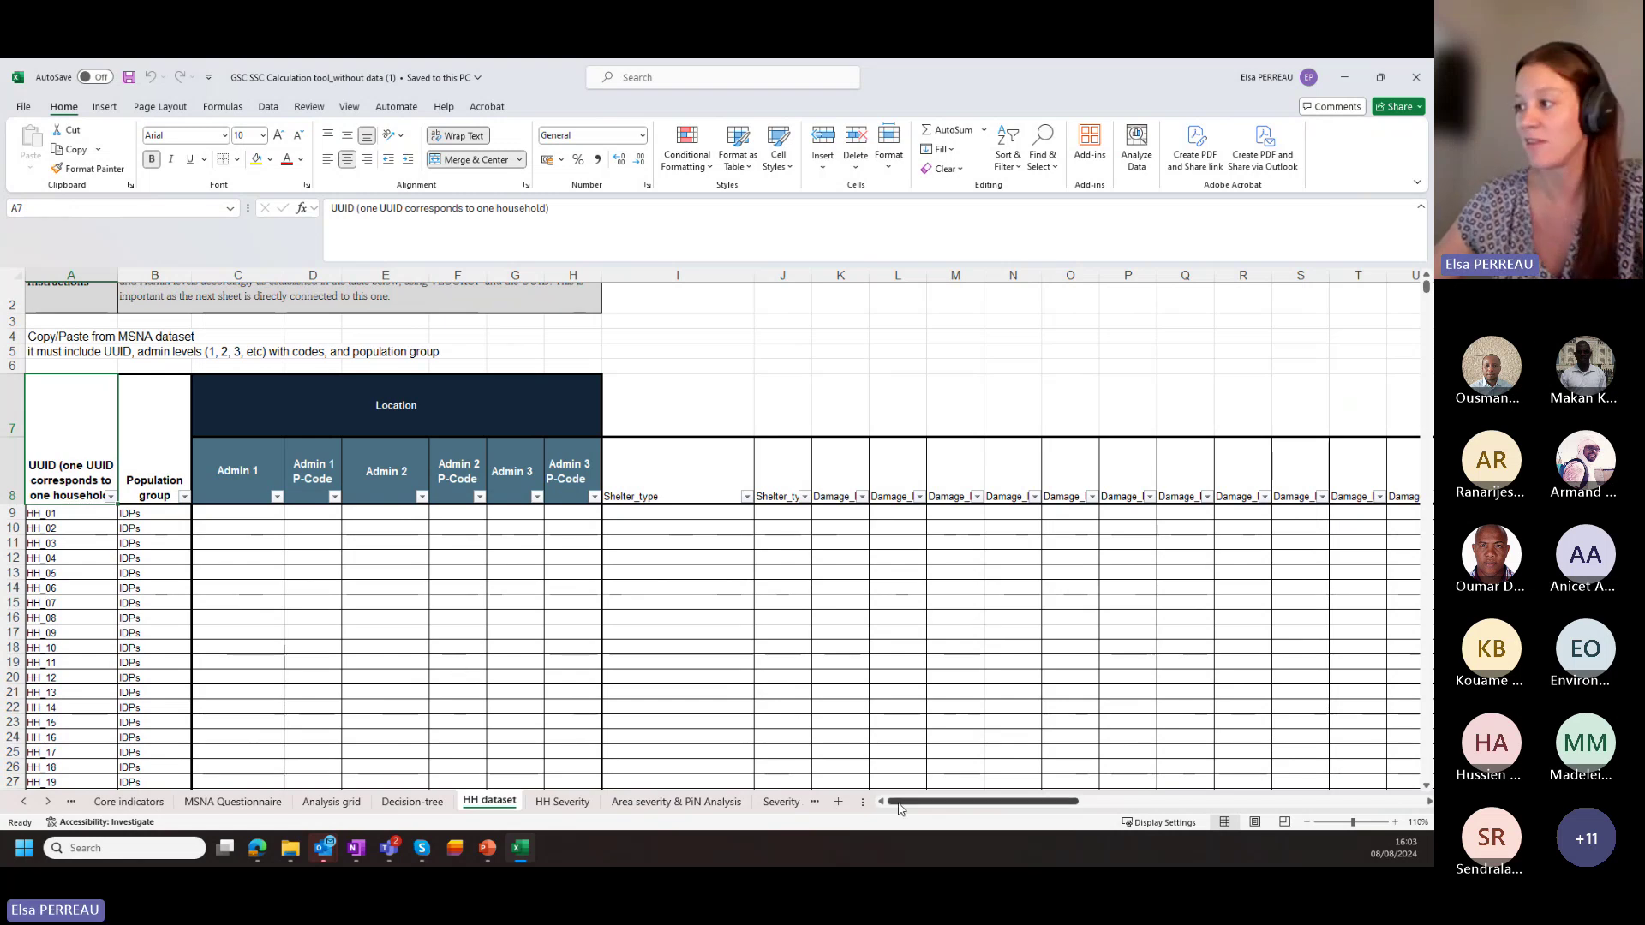
Review the shelter type and damage level column headings in row 8 of the HH dataset sheet.
{"action": "left_click", "coordinate": [709, 484]}
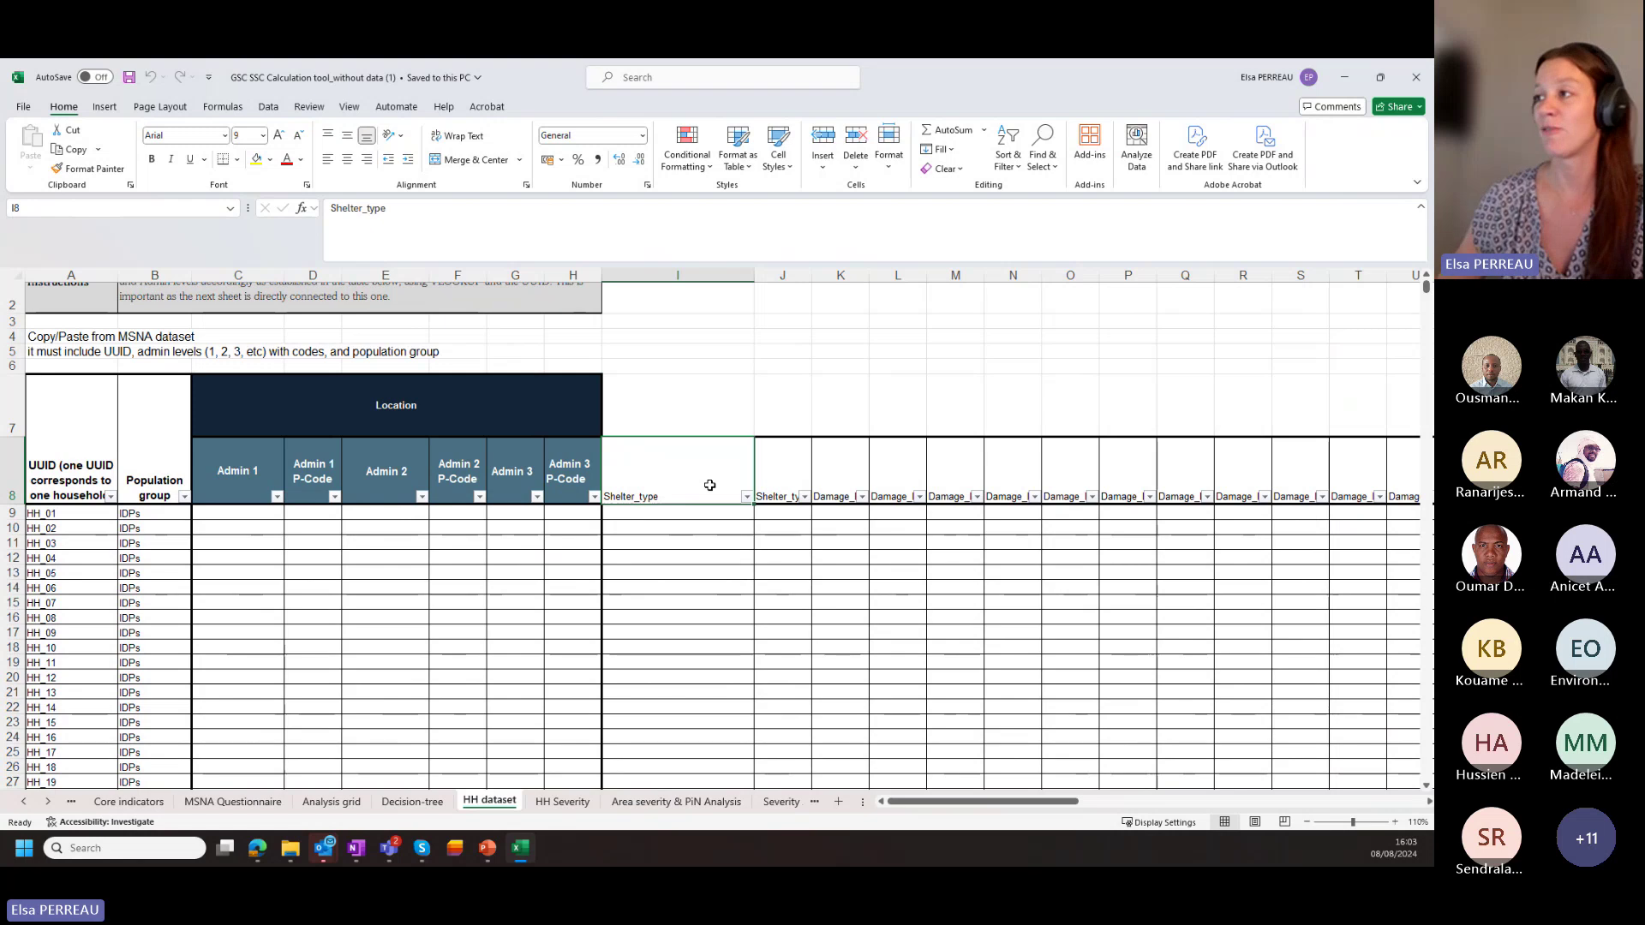
{"action": "key", "text": "Right"}
{"action": "key", "text": "Right"}
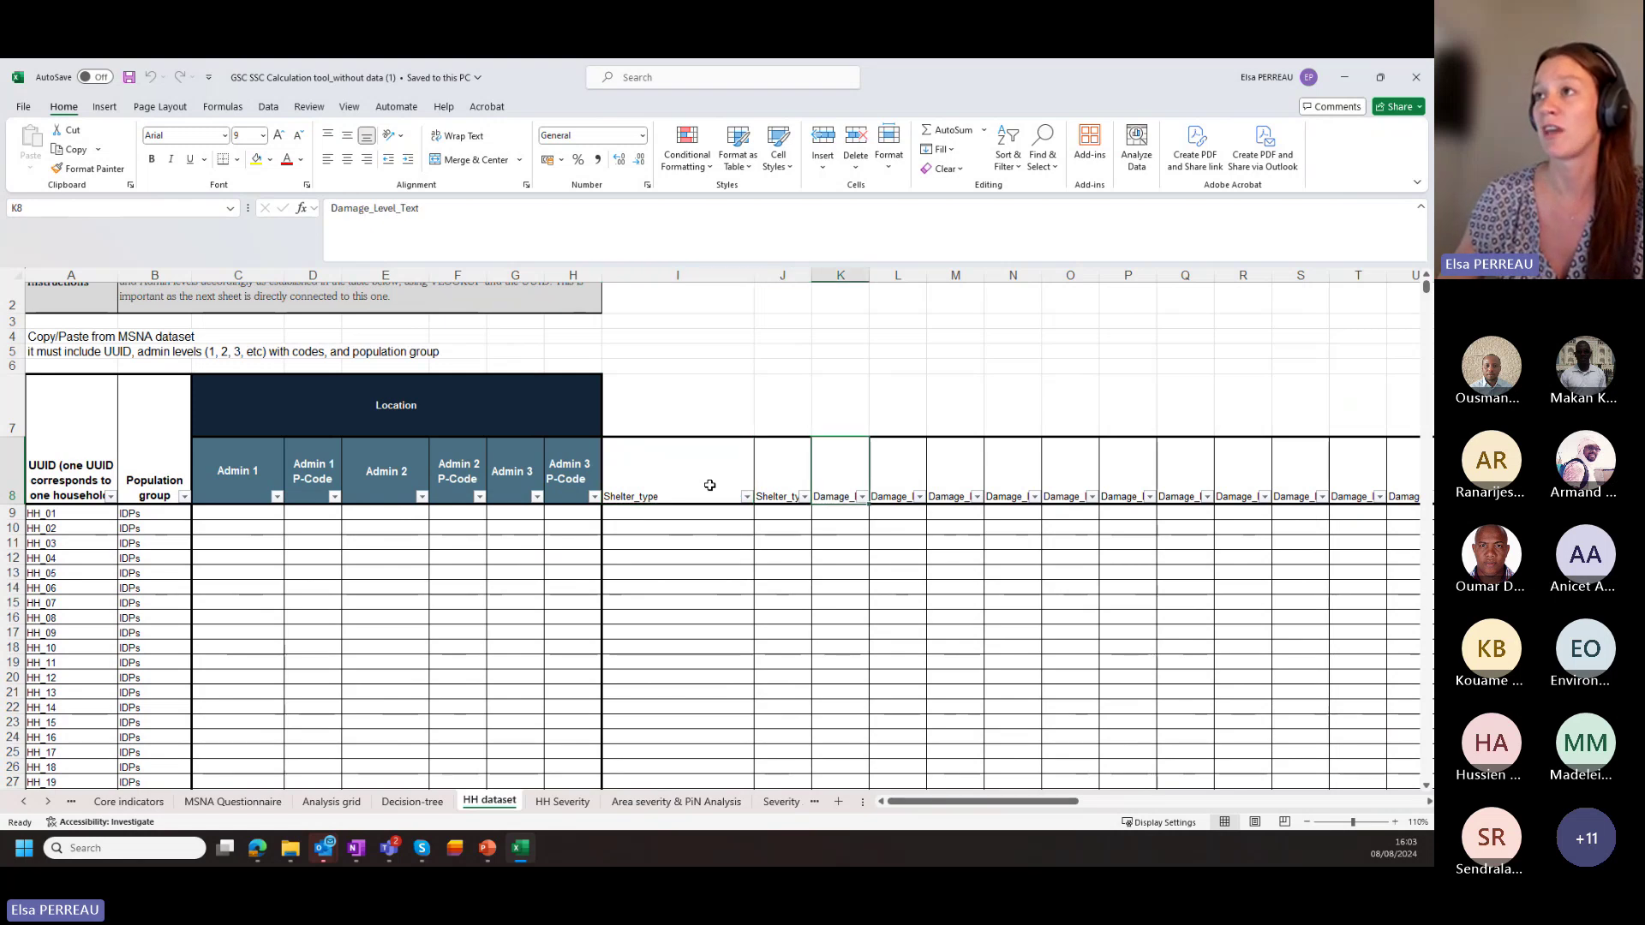
{"action": "key", "text": "Right"}
{"action": "key", "text": "Left"}
{"action": "key", "text": "Left"}
{"action": "key", "text": "Left"}
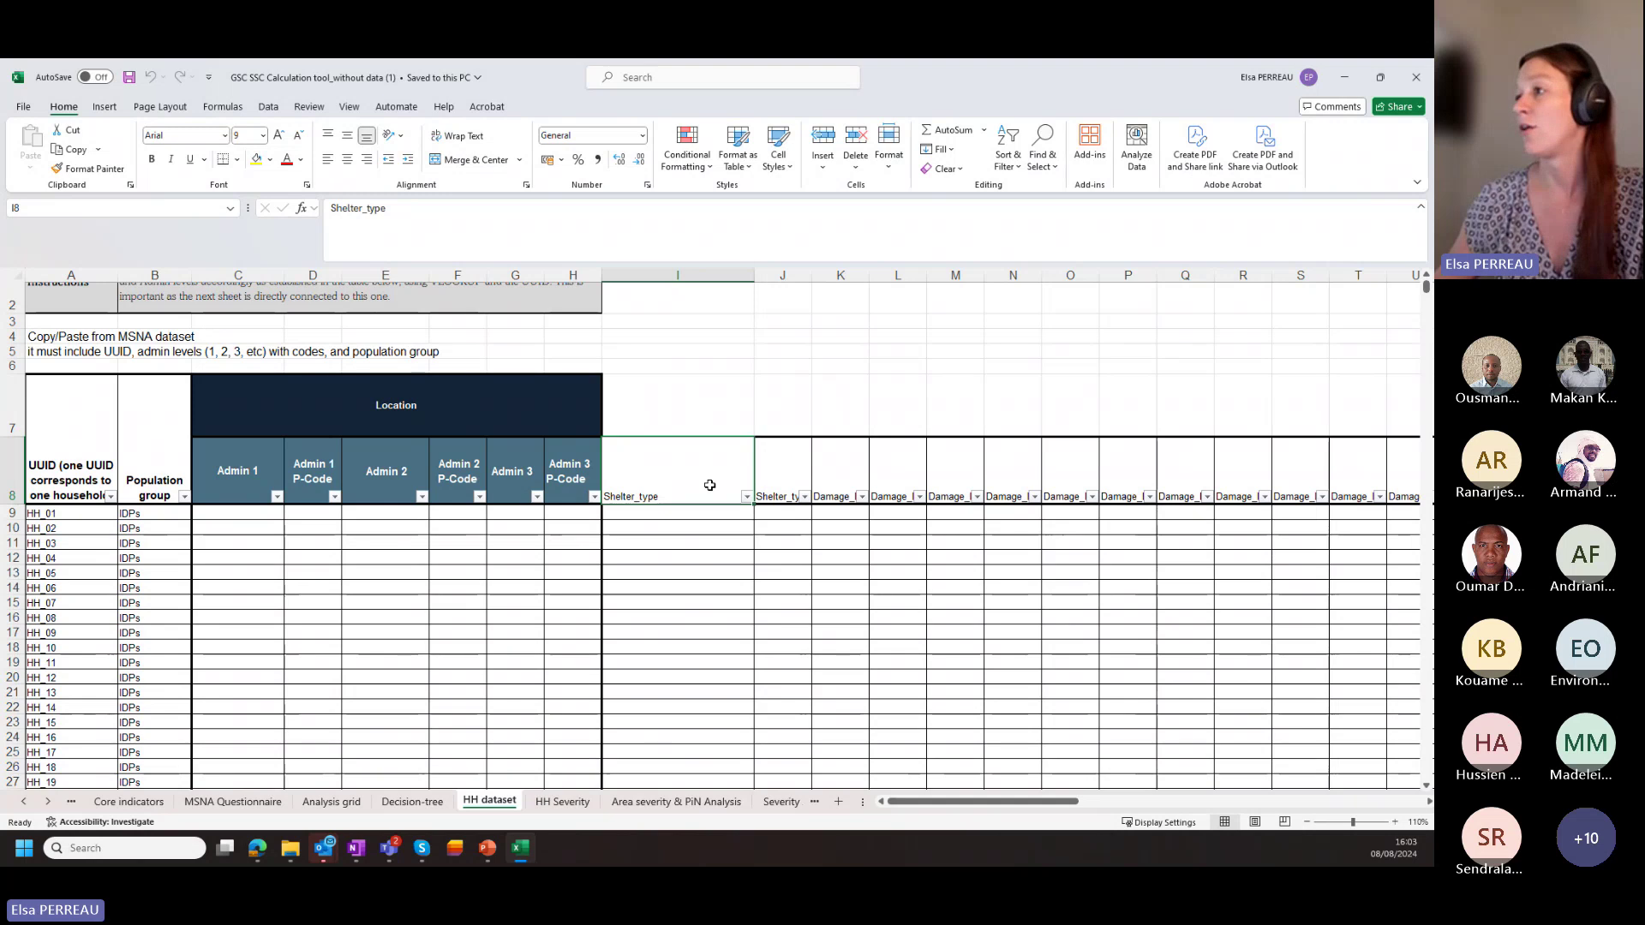
{"action": "key", "text": "Right"}
{"action": "key", "text": "Right"}
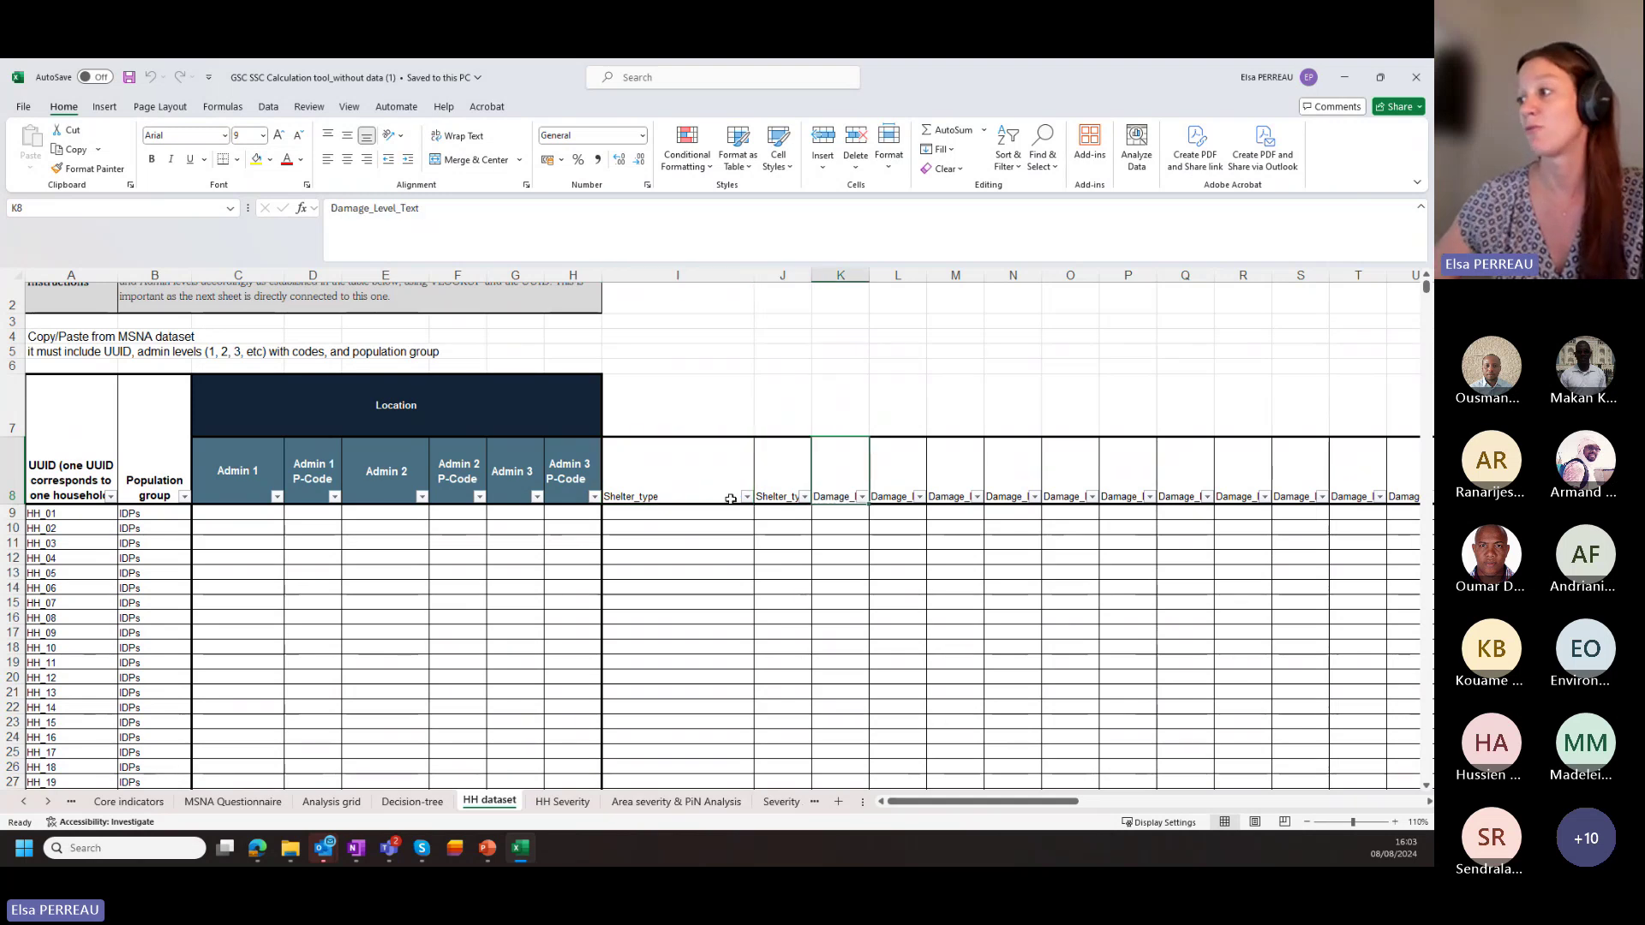
{"action": "scroll", "coordinate": [773, 564], "scroll_direction": "right", "scroll_amount": 3}
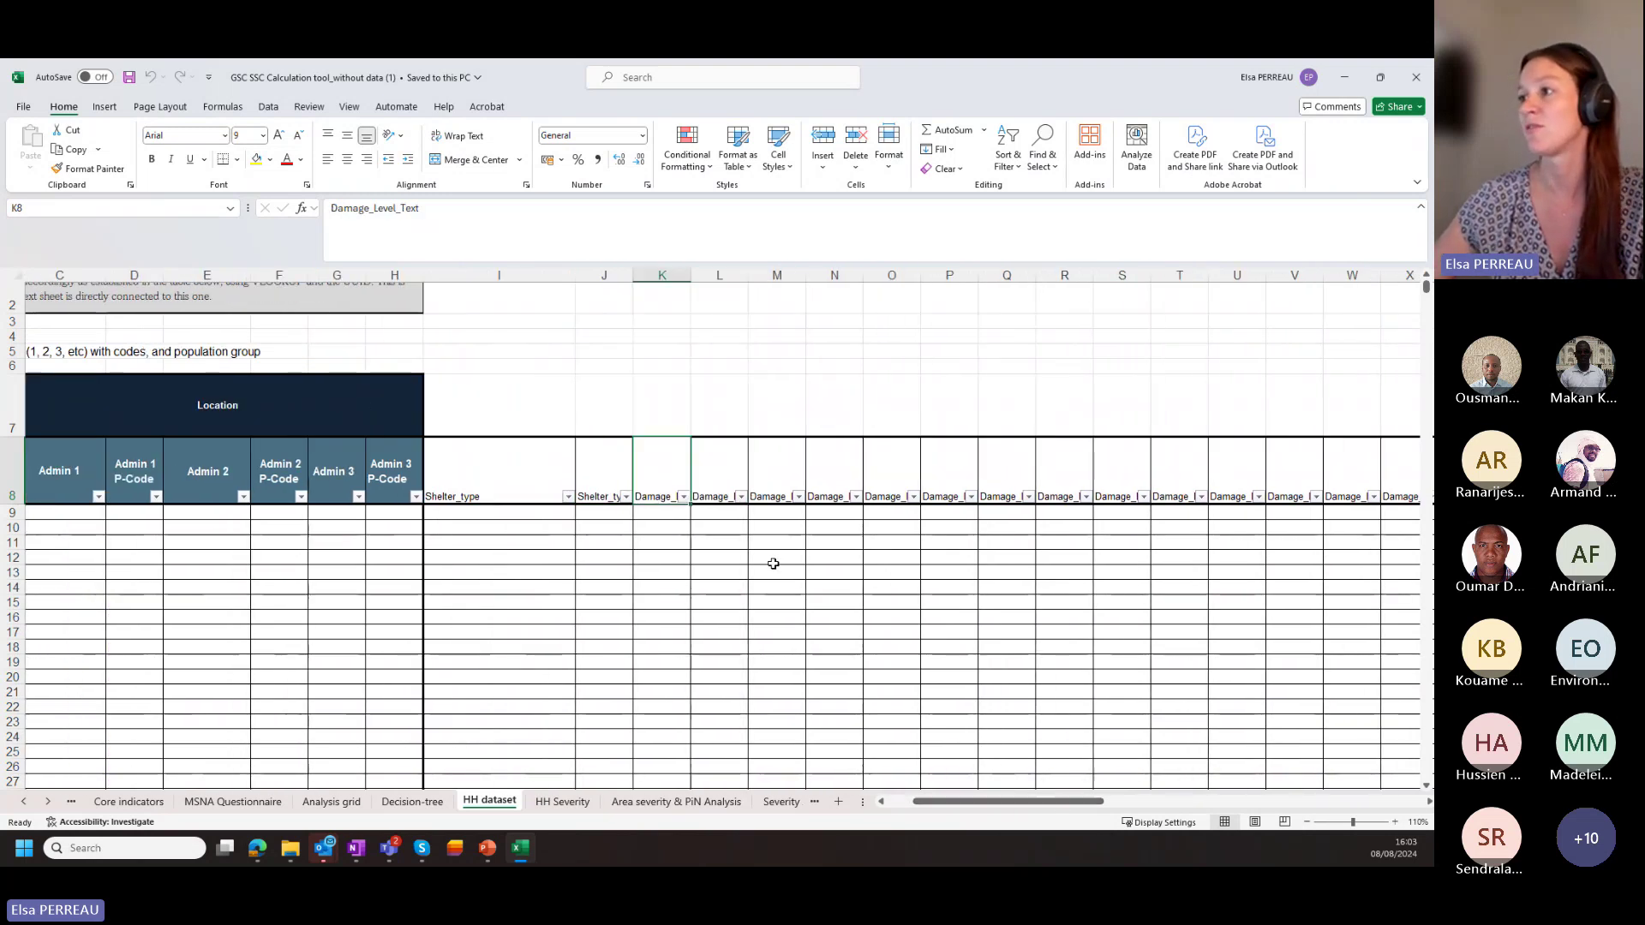
{"action": "left_click", "coordinate": [736, 510]}
{"action": "left_click", "coordinate": [784, 483]}
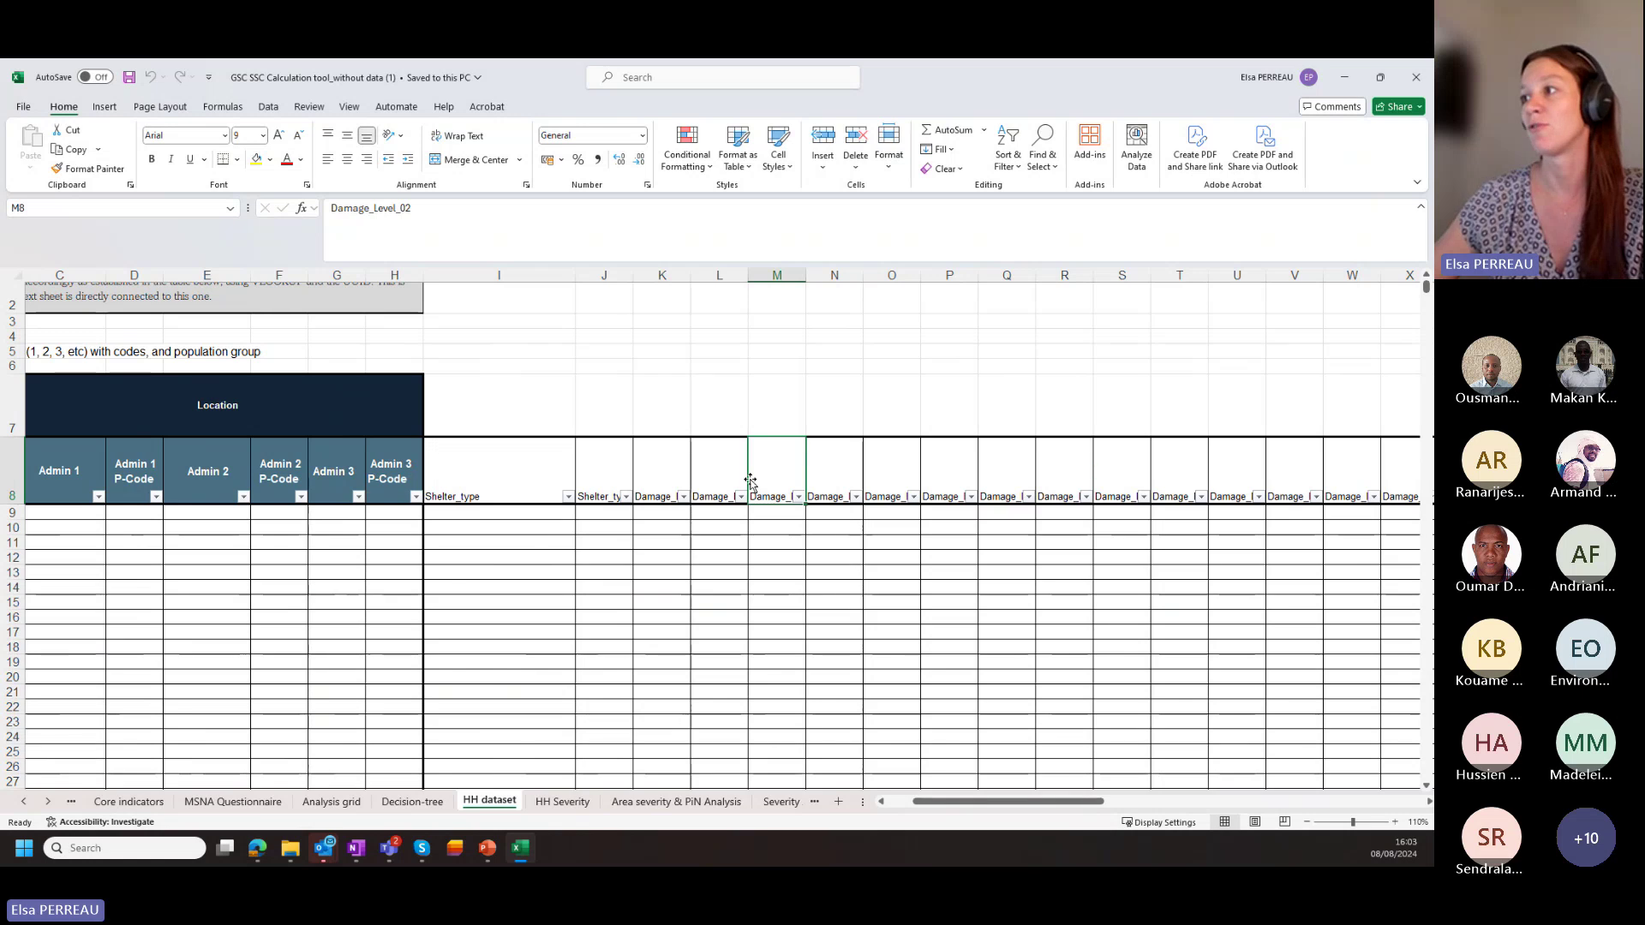
{"action": "left_click", "coordinate": [601, 473]}
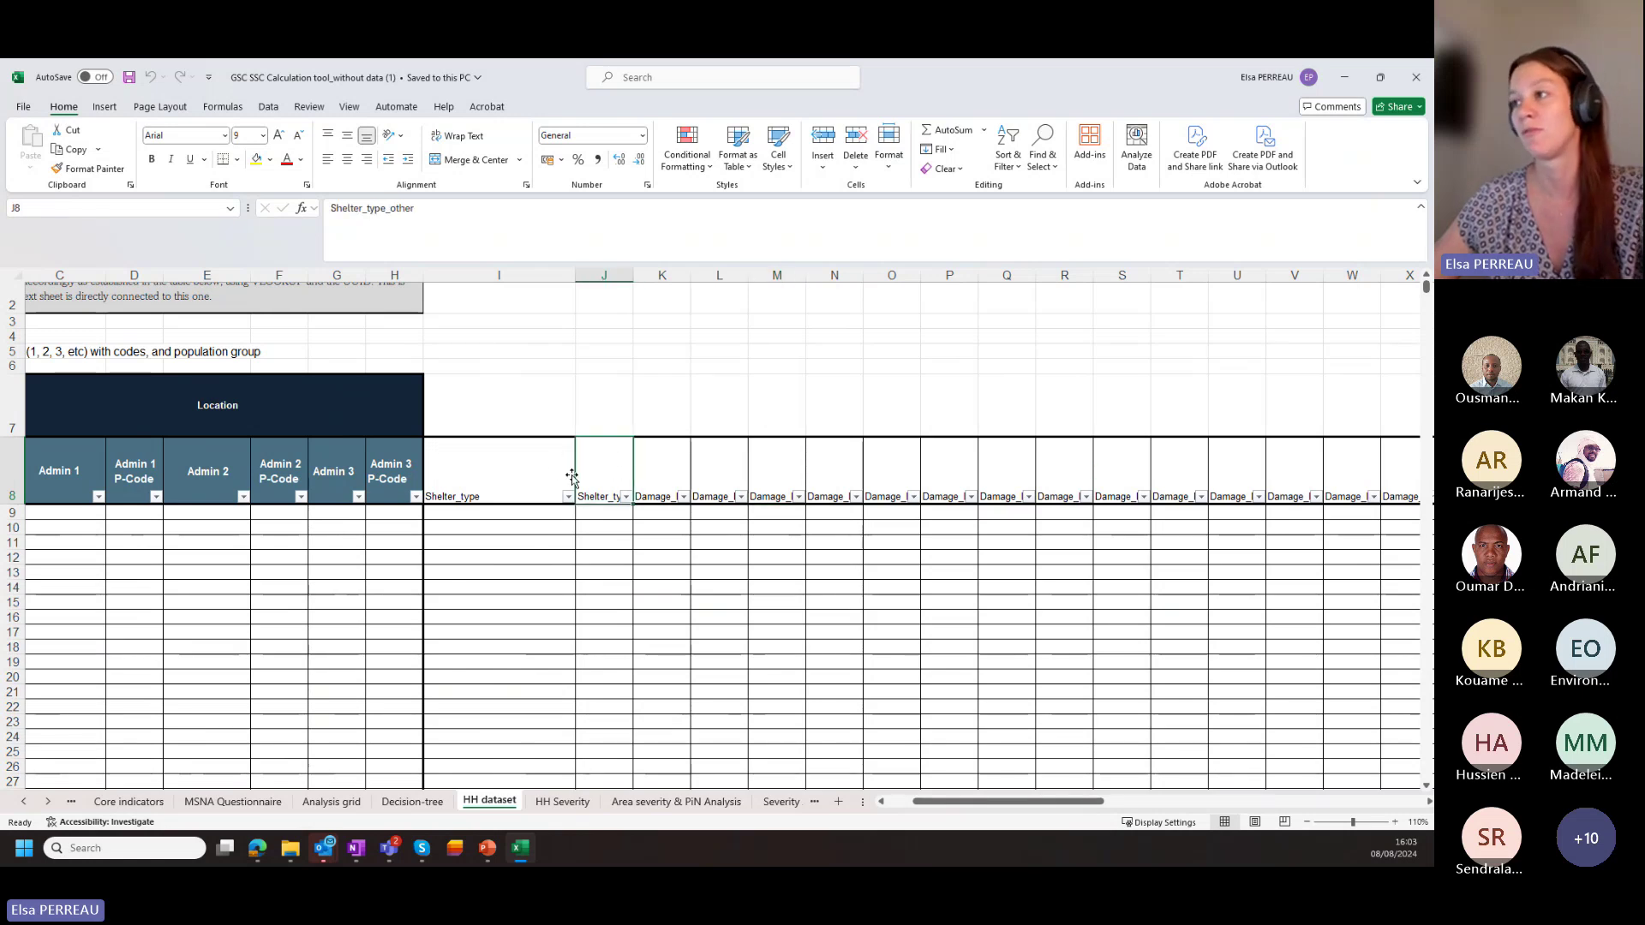
{"action": "left_click", "coordinate": [511, 475]}
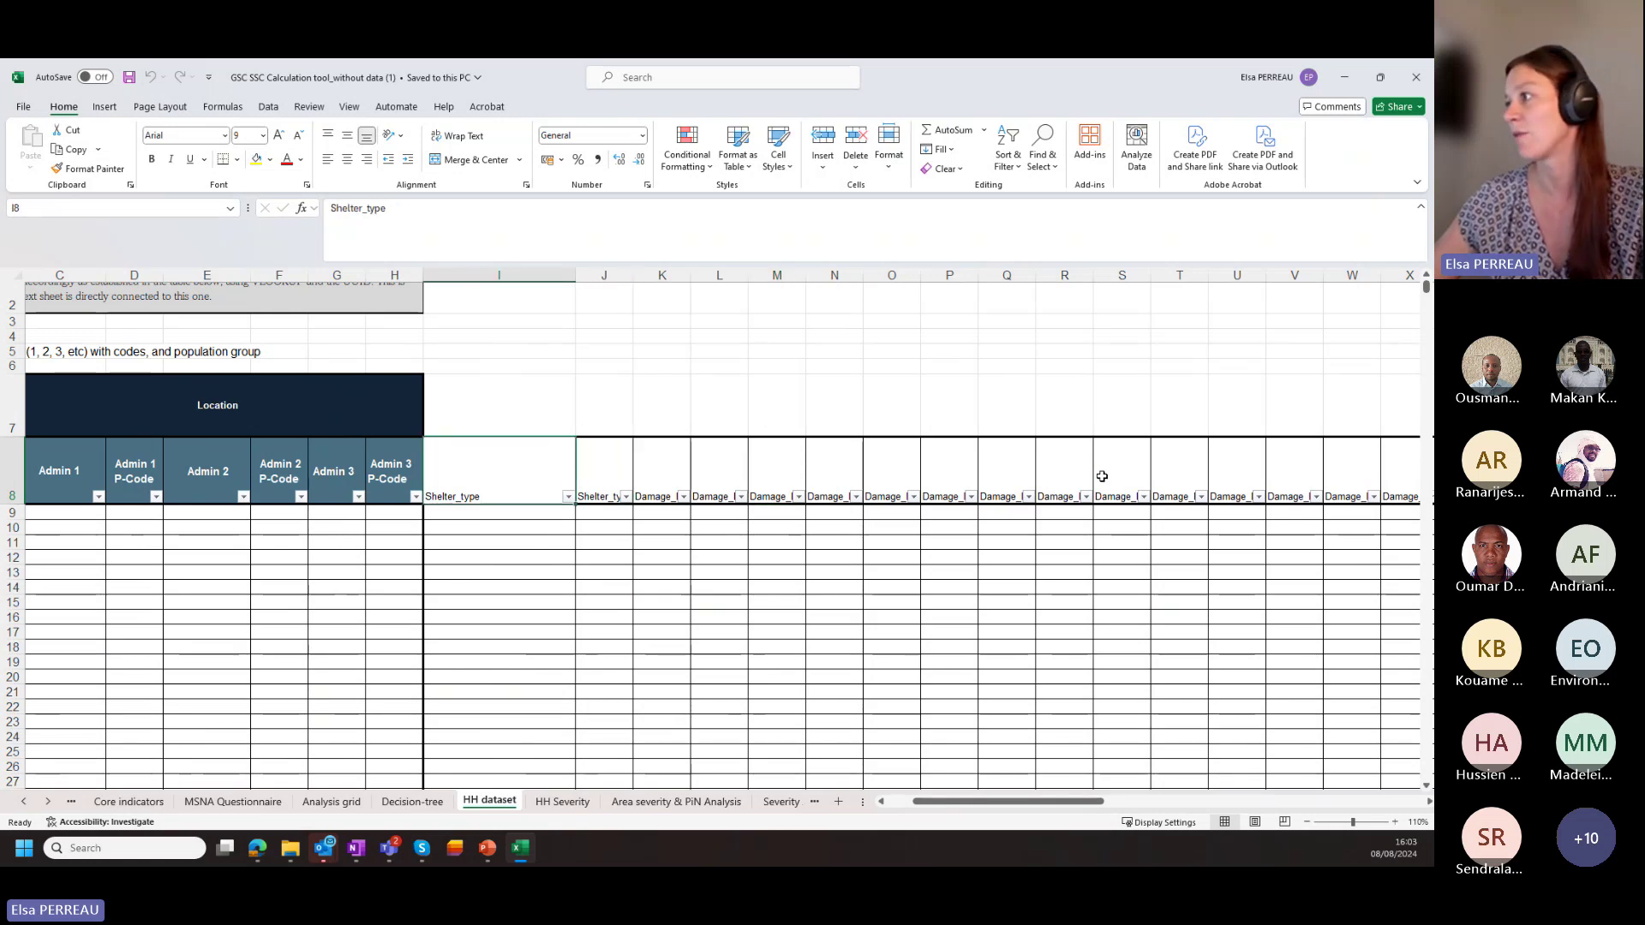
Look through the remaining HH dataset headings, from the damage and room columns to Access_to_services.
{"action": "scroll", "coordinate": [1109, 769], "scroll_direction": "right", "scroll_amount": 10}
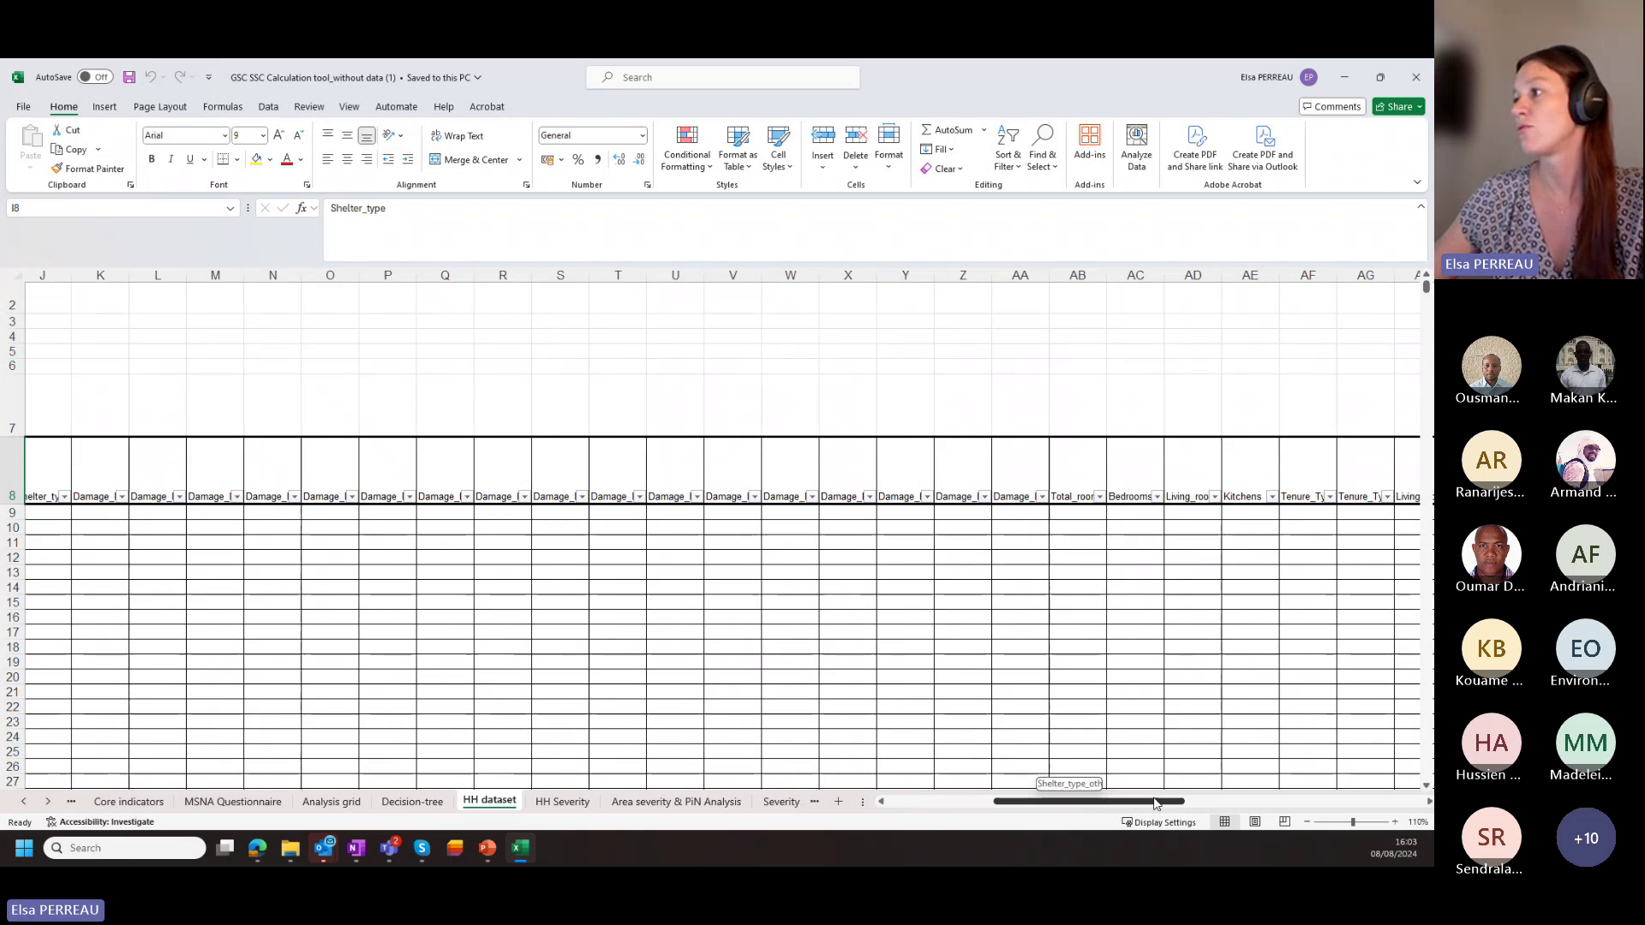
{"action": "left_click", "coordinate": [874, 471]}
{"action": "left_click", "coordinate": [925, 474]}
{"action": "left_click", "coordinate": [984, 481]}
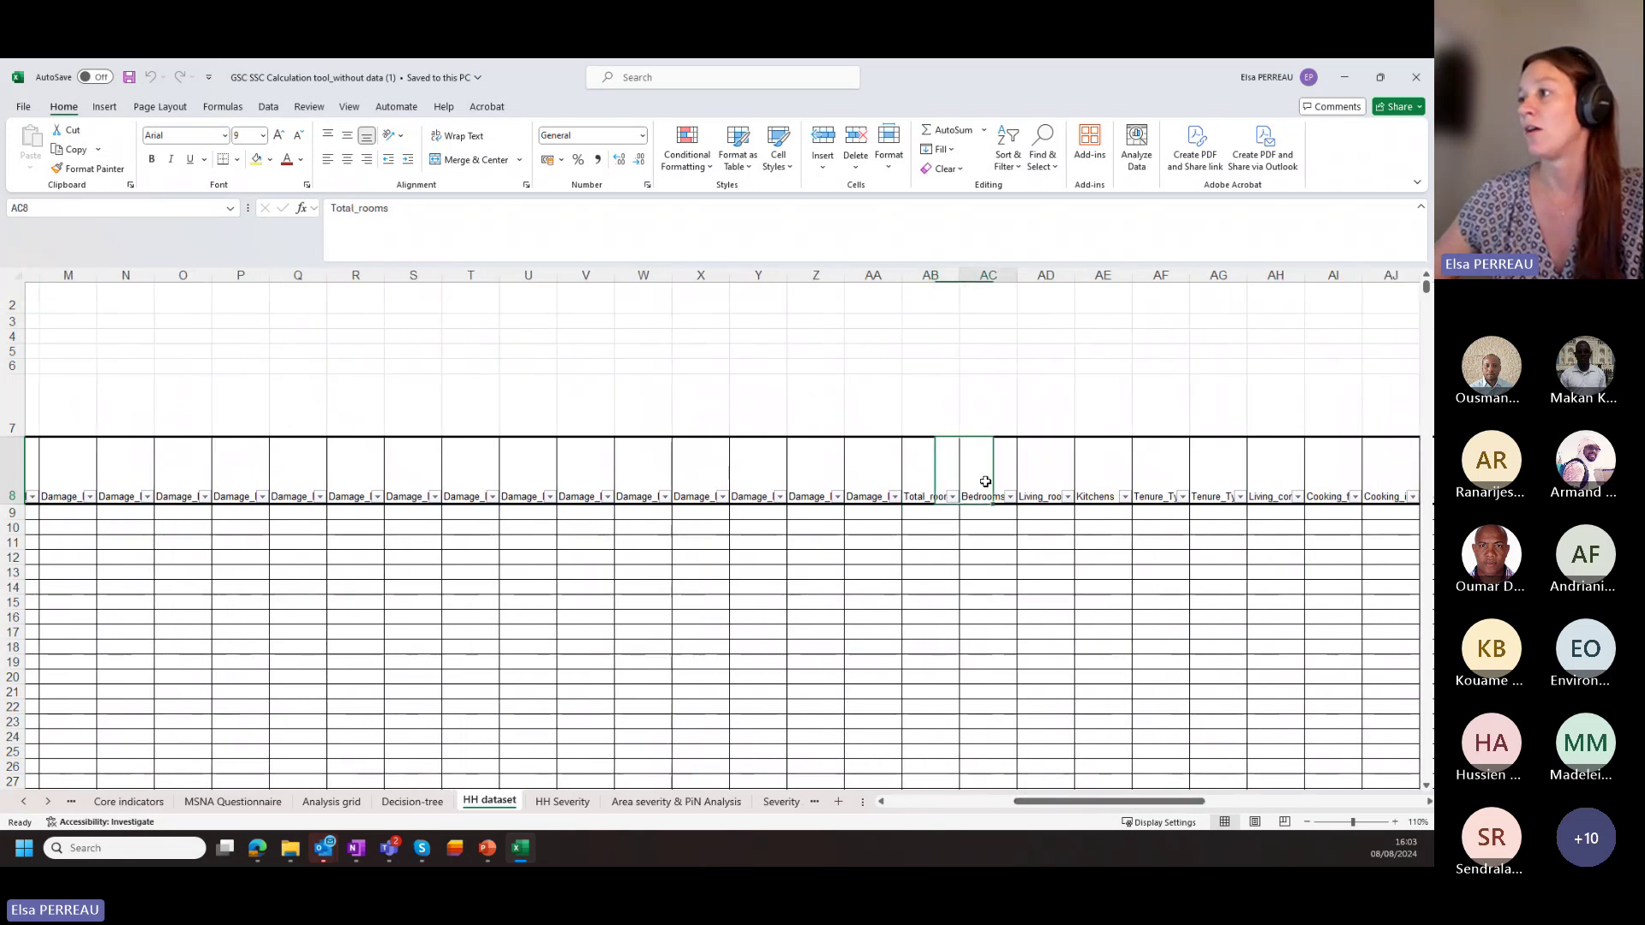
{"action": "left_click_drag", "start_coordinate": [1139, 801], "coordinate": [1364, 793]}
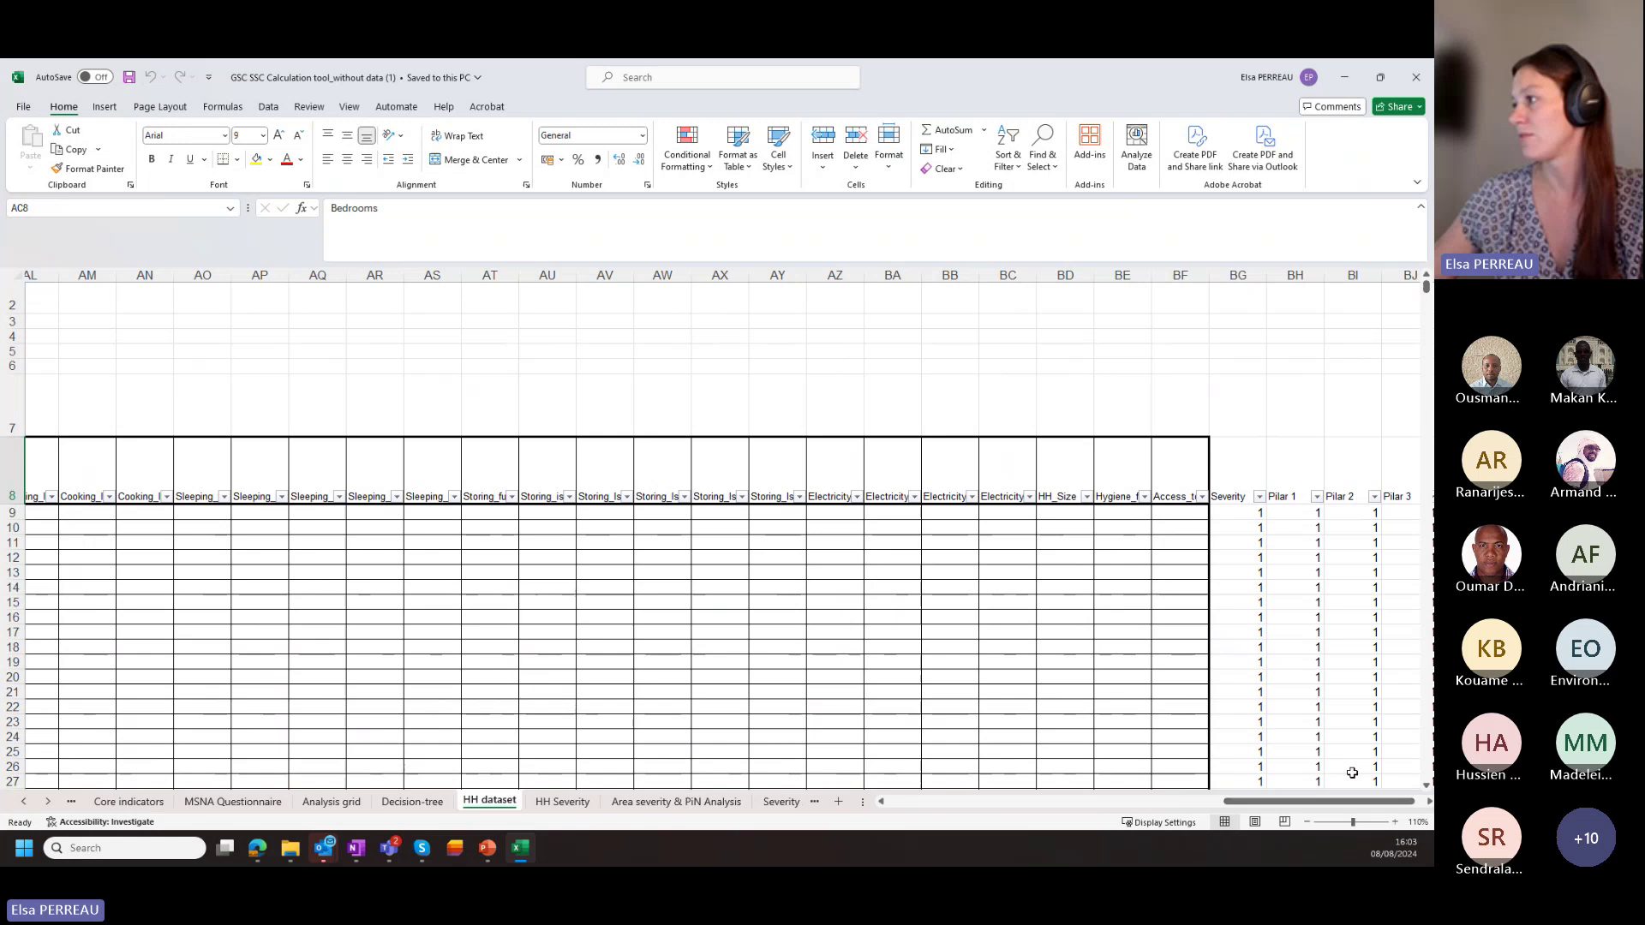
{"action": "left_click", "coordinate": [1185, 451]}
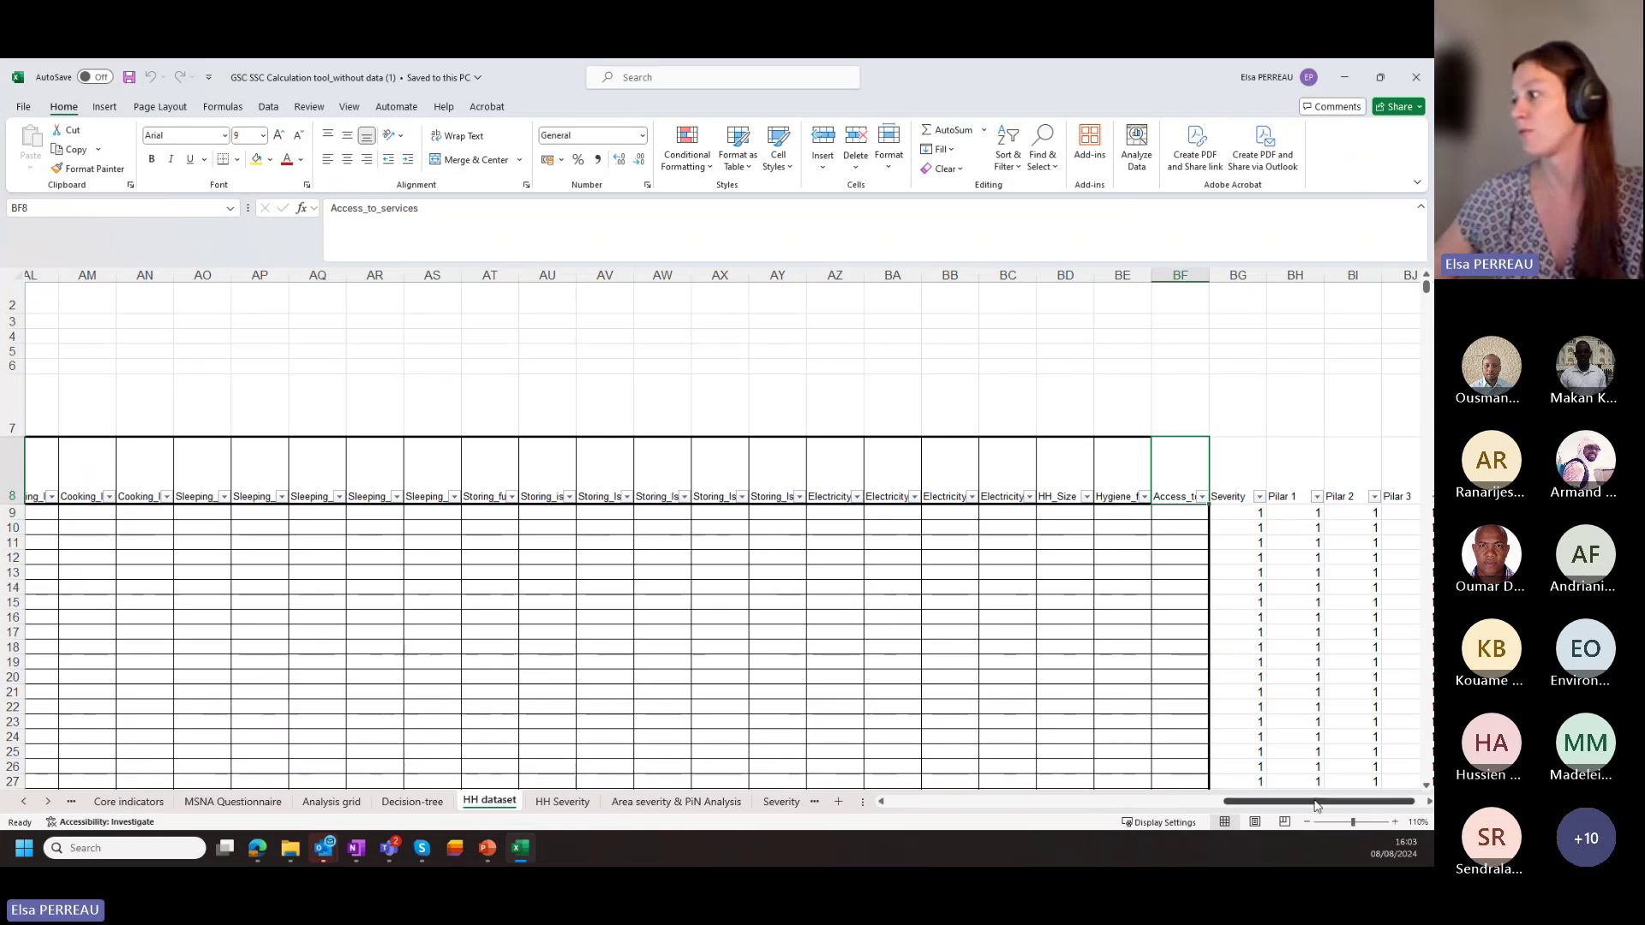
{"action": "left_click_drag", "start_coordinate": [1268, 801], "coordinate": [932, 828]}
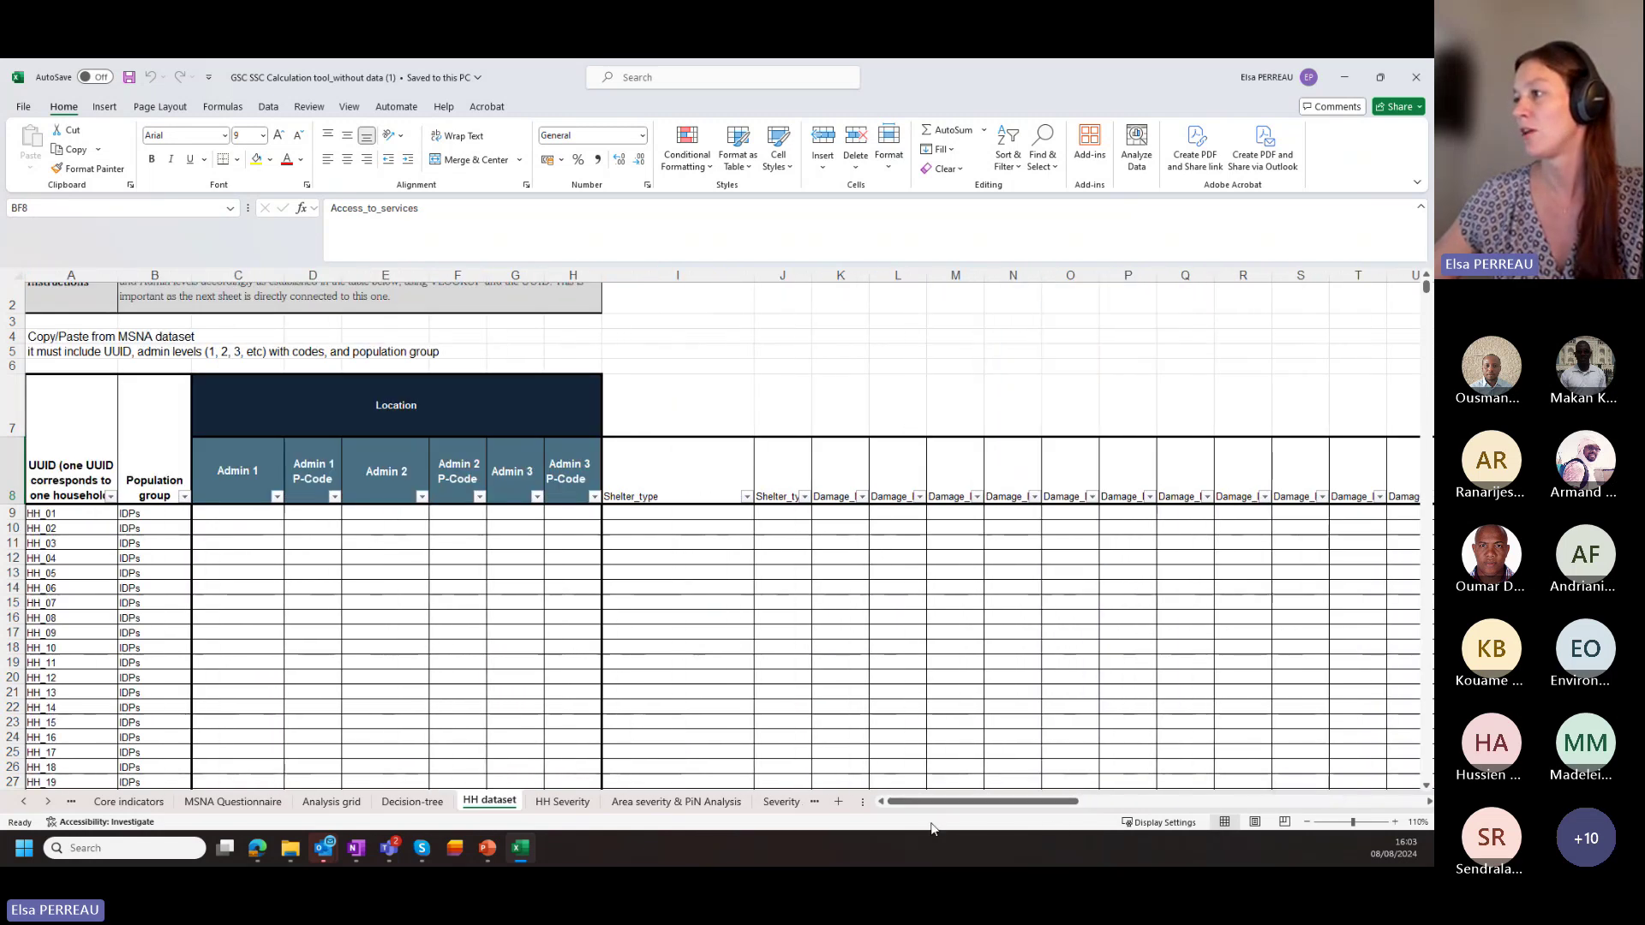
Inspect the Damage_Level_Text heading and the empty data-entry area below the indicator headings in the HH dataset sheet.
{"action": "left_click", "coordinate": [849, 466]}
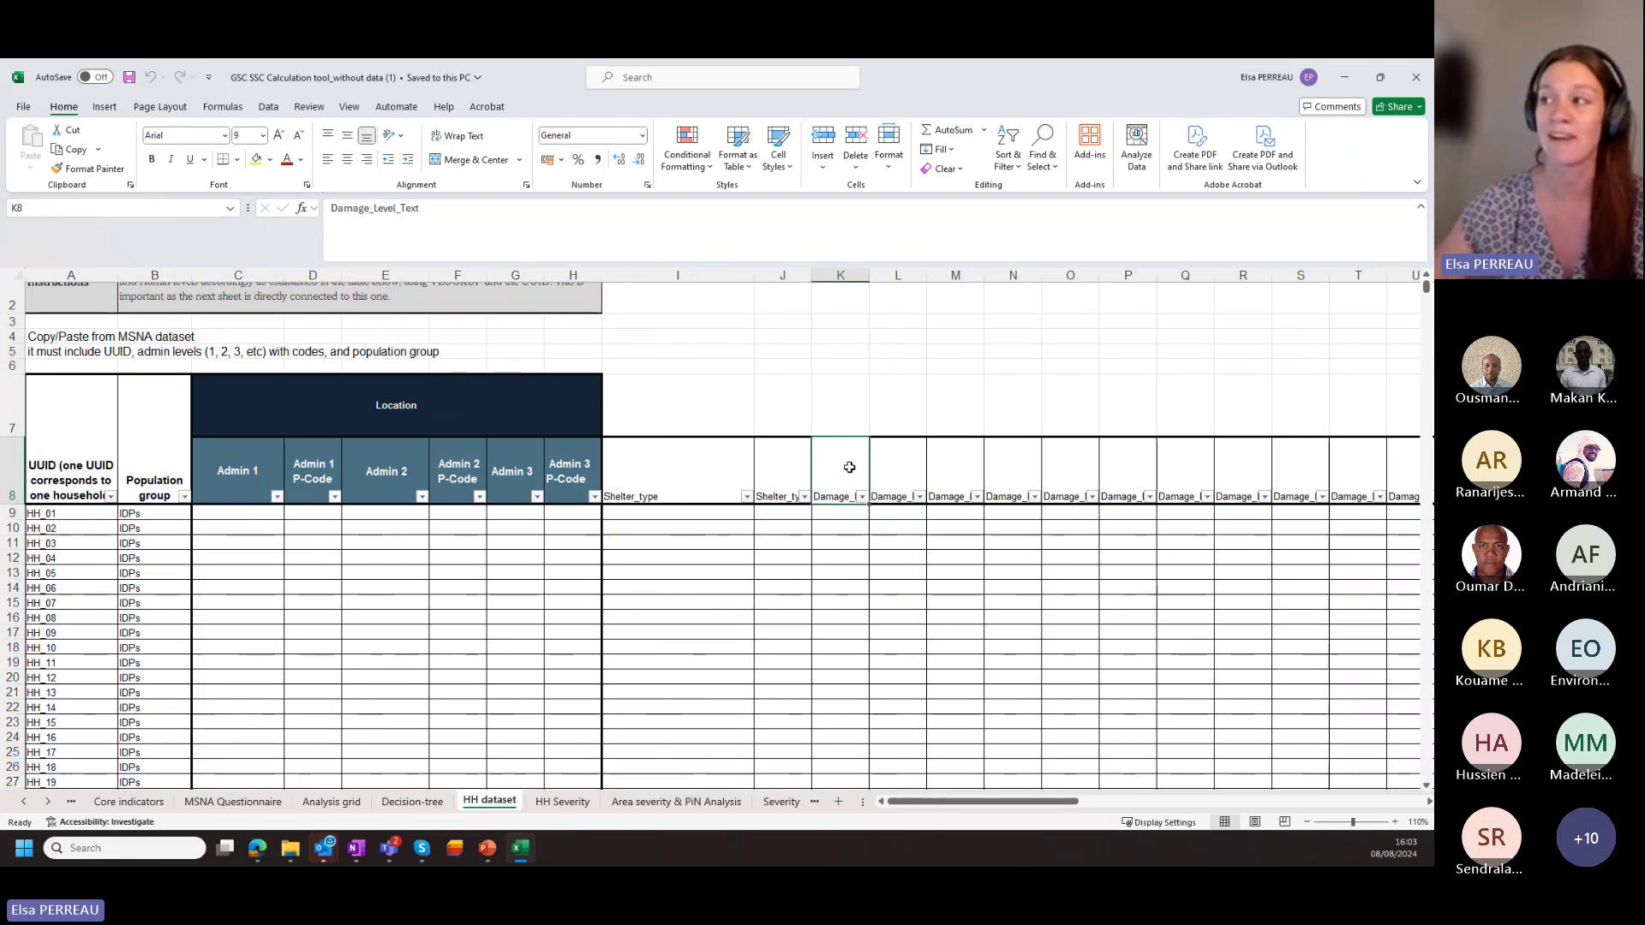
{"action": "left_click", "coordinate": [844, 411]}
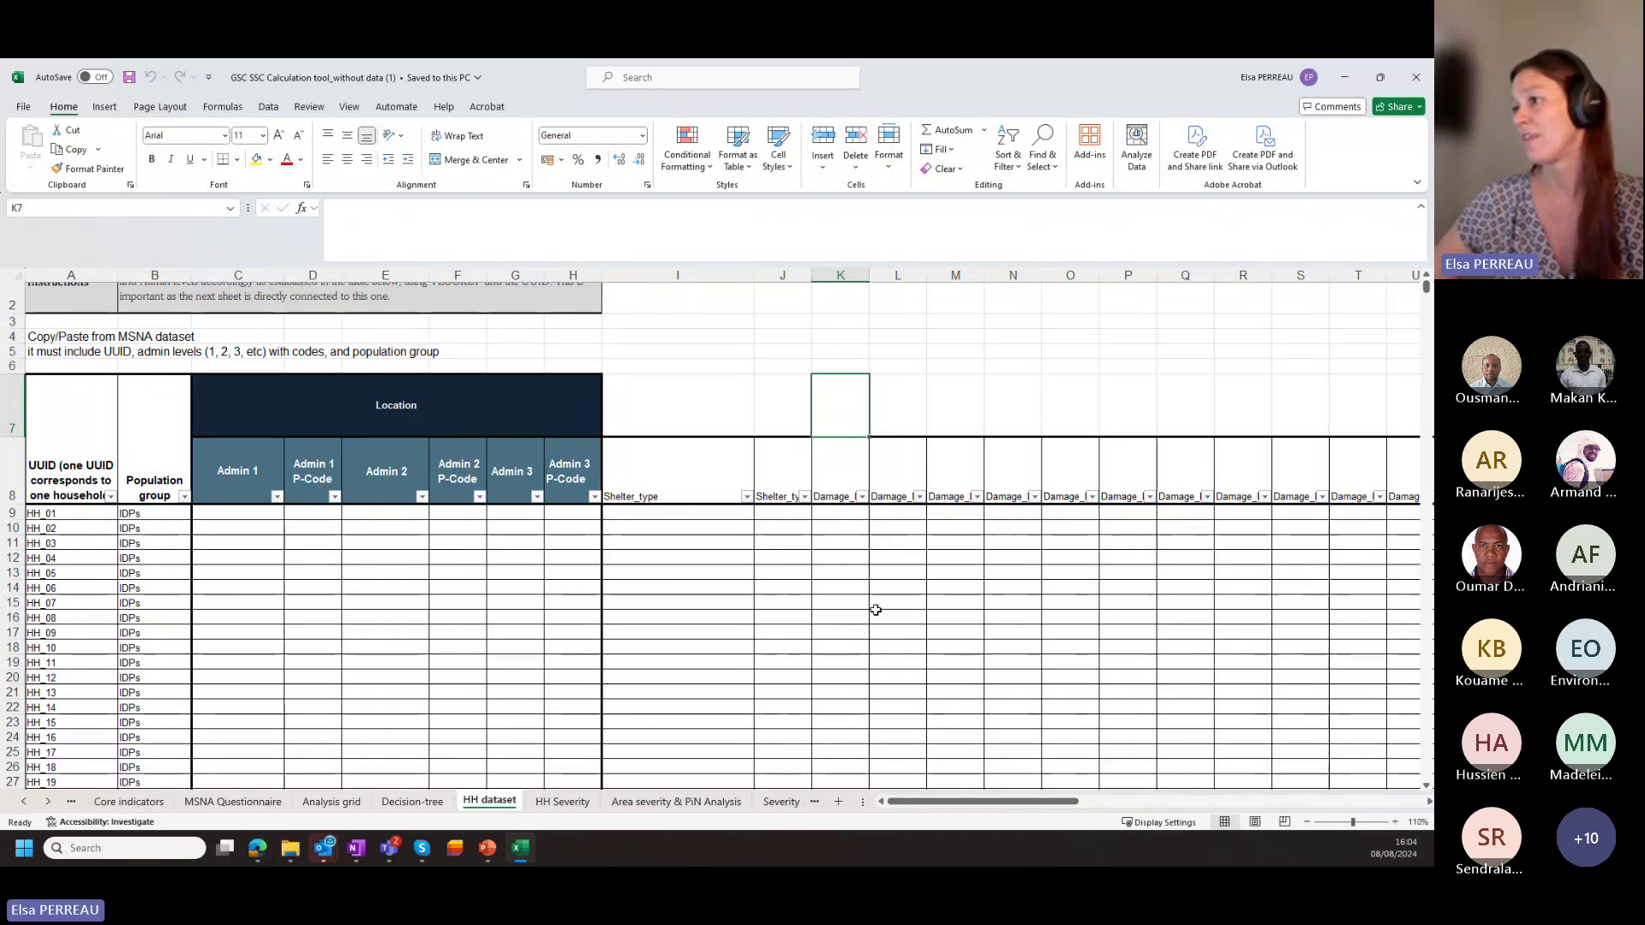
{"action": "left_click_drag", "start_coordinate": [663, 511], "coordinate": [1325, 698]}
{"action": "left_click", "coordinate": [844, 587]}
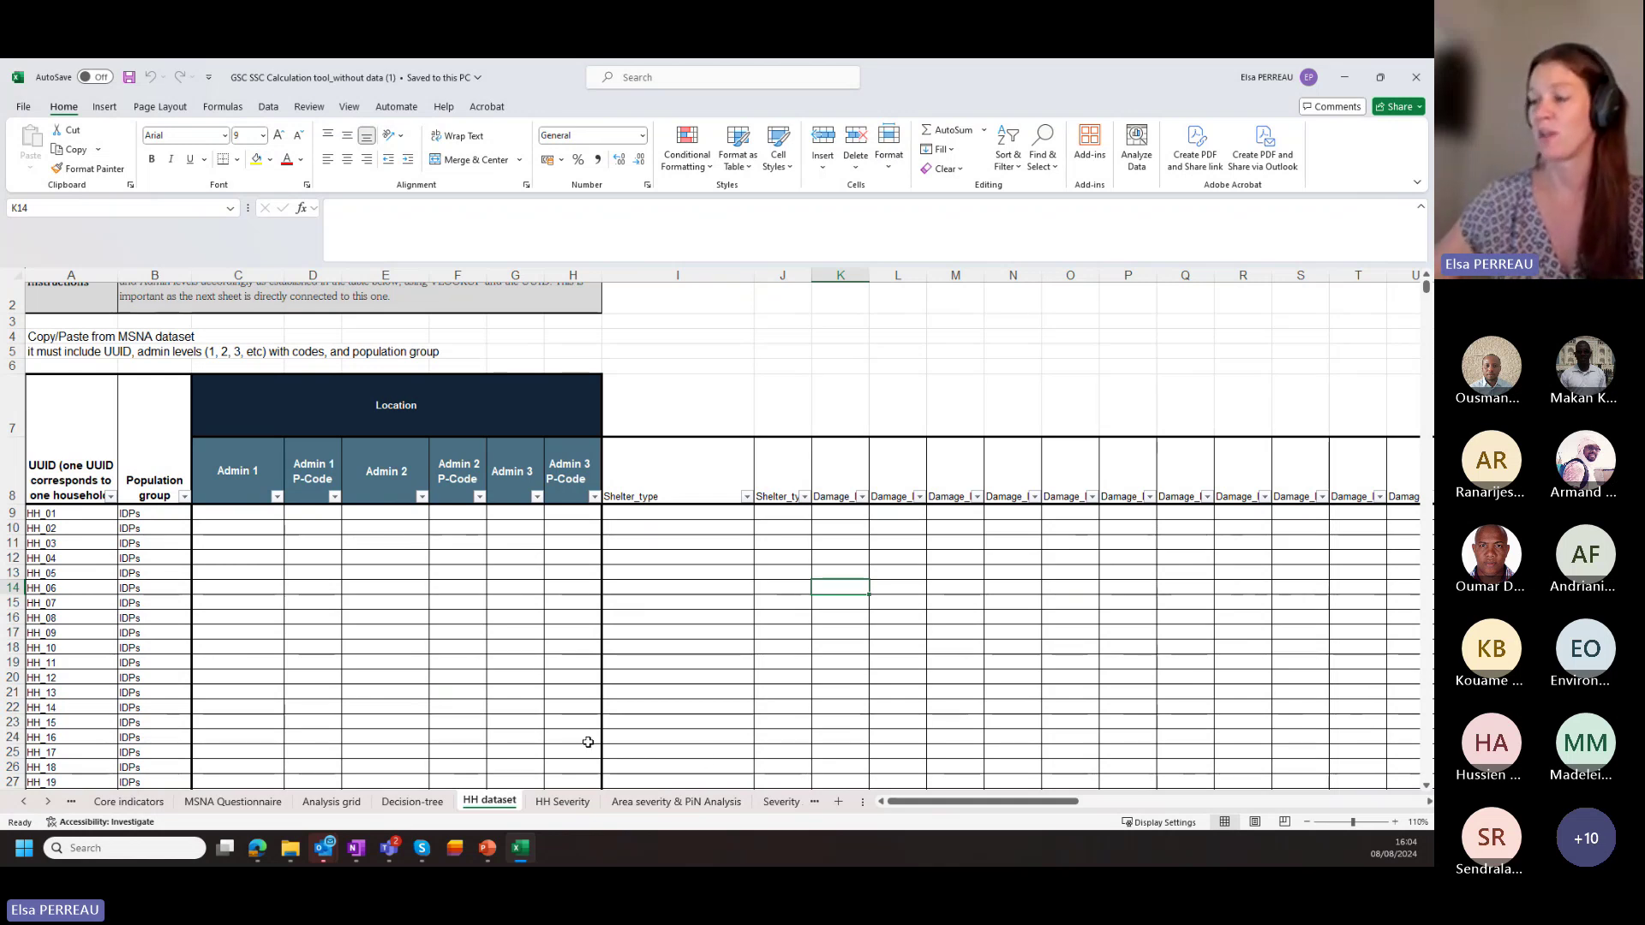
Examine the Pillar 1 safe and unsafe criteria headings on the HH Severity sheet, referring back to the HH dataset sheet.
{"action": "left_click", "coordinate": [578, 803]}
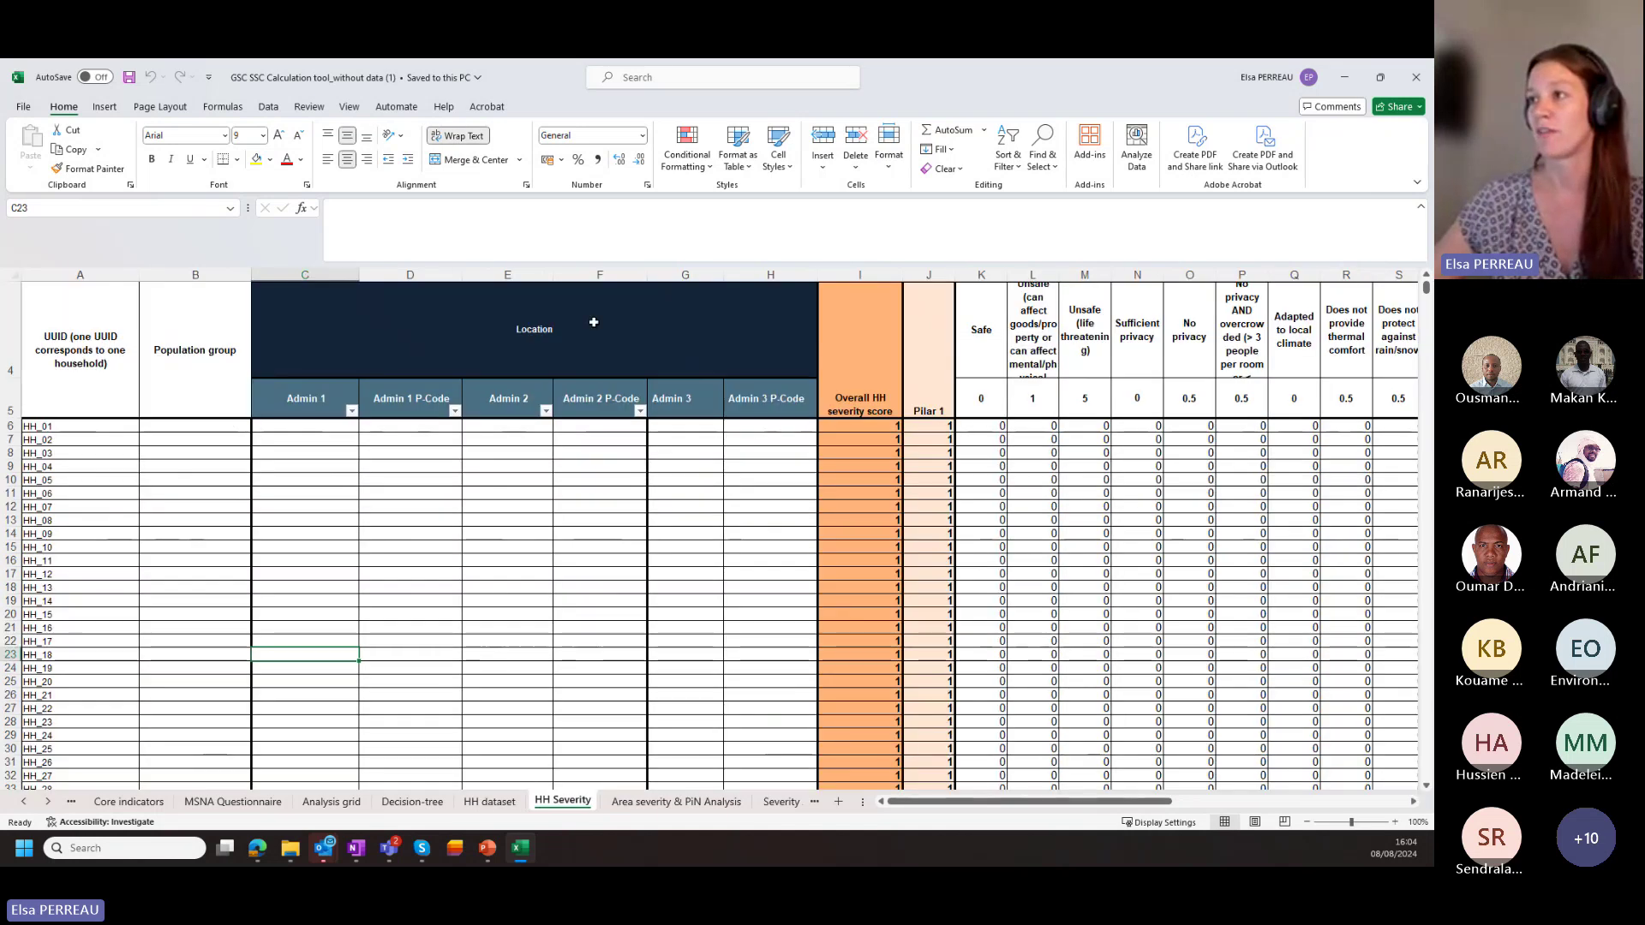
{"action": "left_click", "coordinate": [489, 801]}
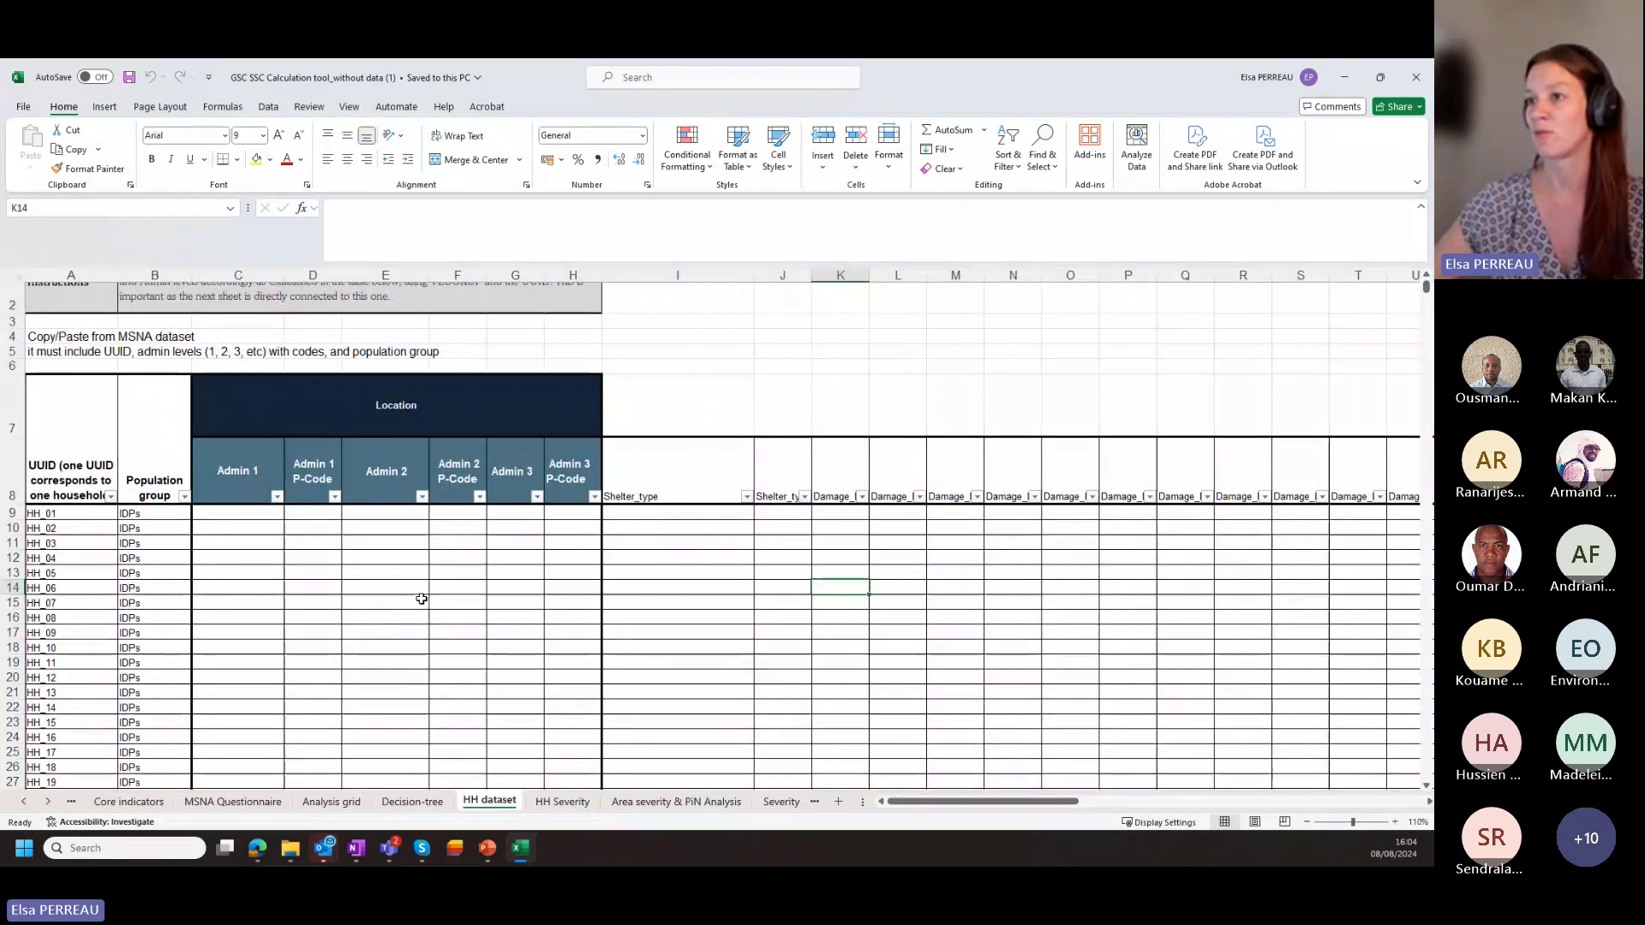
{"action": "left_click", "coordinate": [567, 803]}
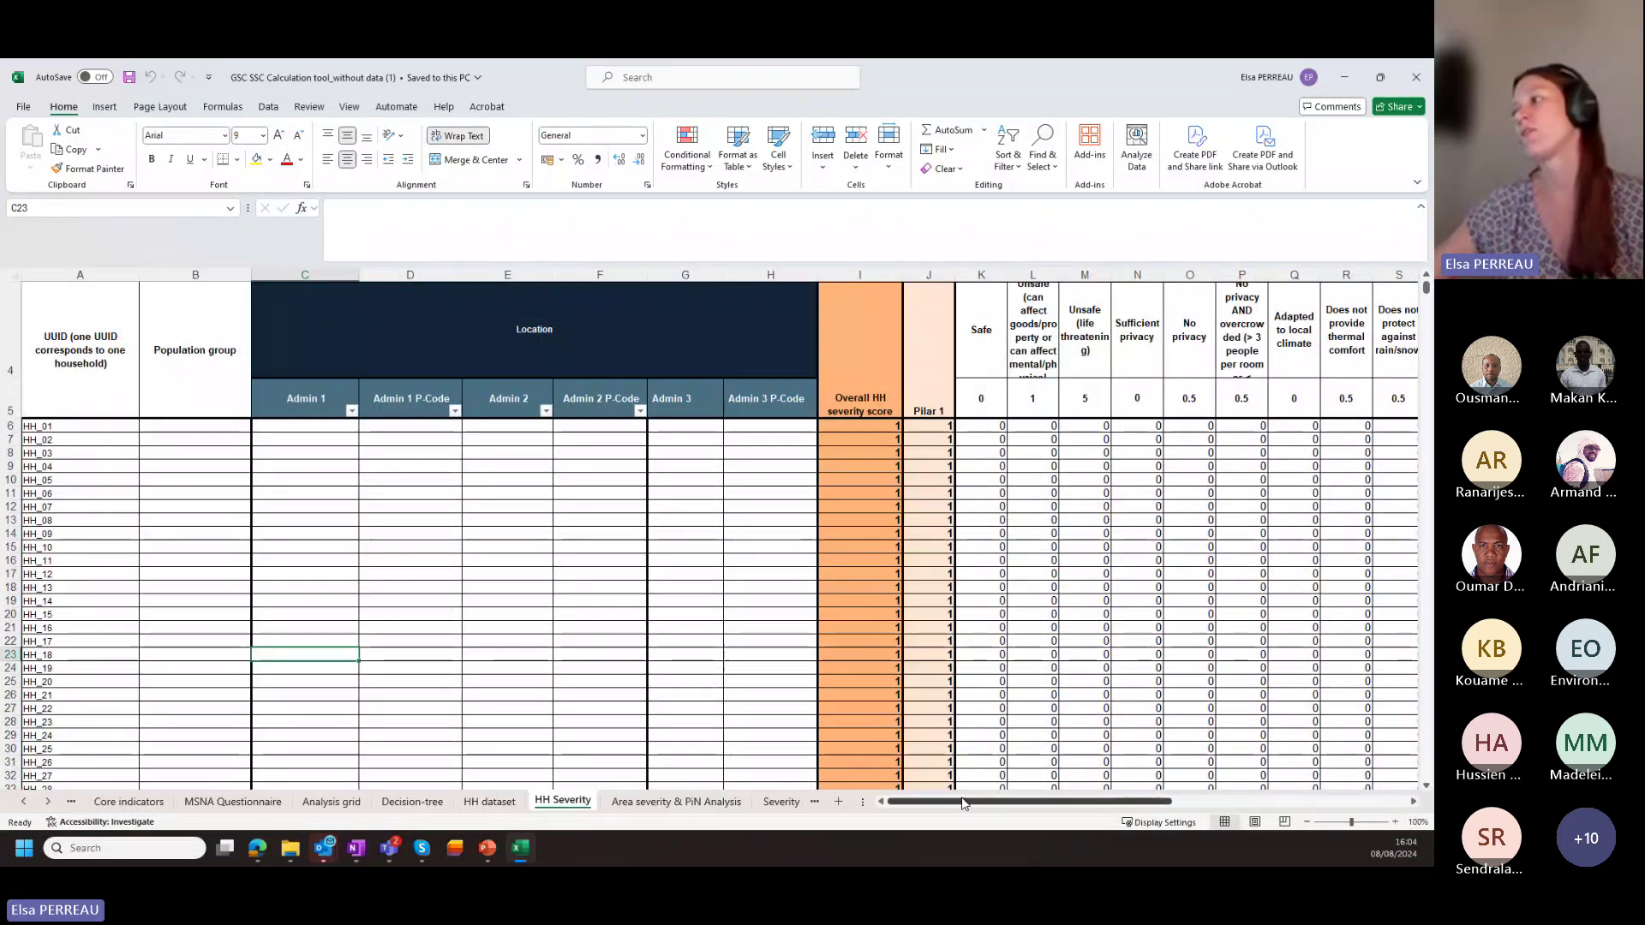
{"action": "left_click_drag", "start_coordinate": [963, 805], "coordinate": [1118, 794]}
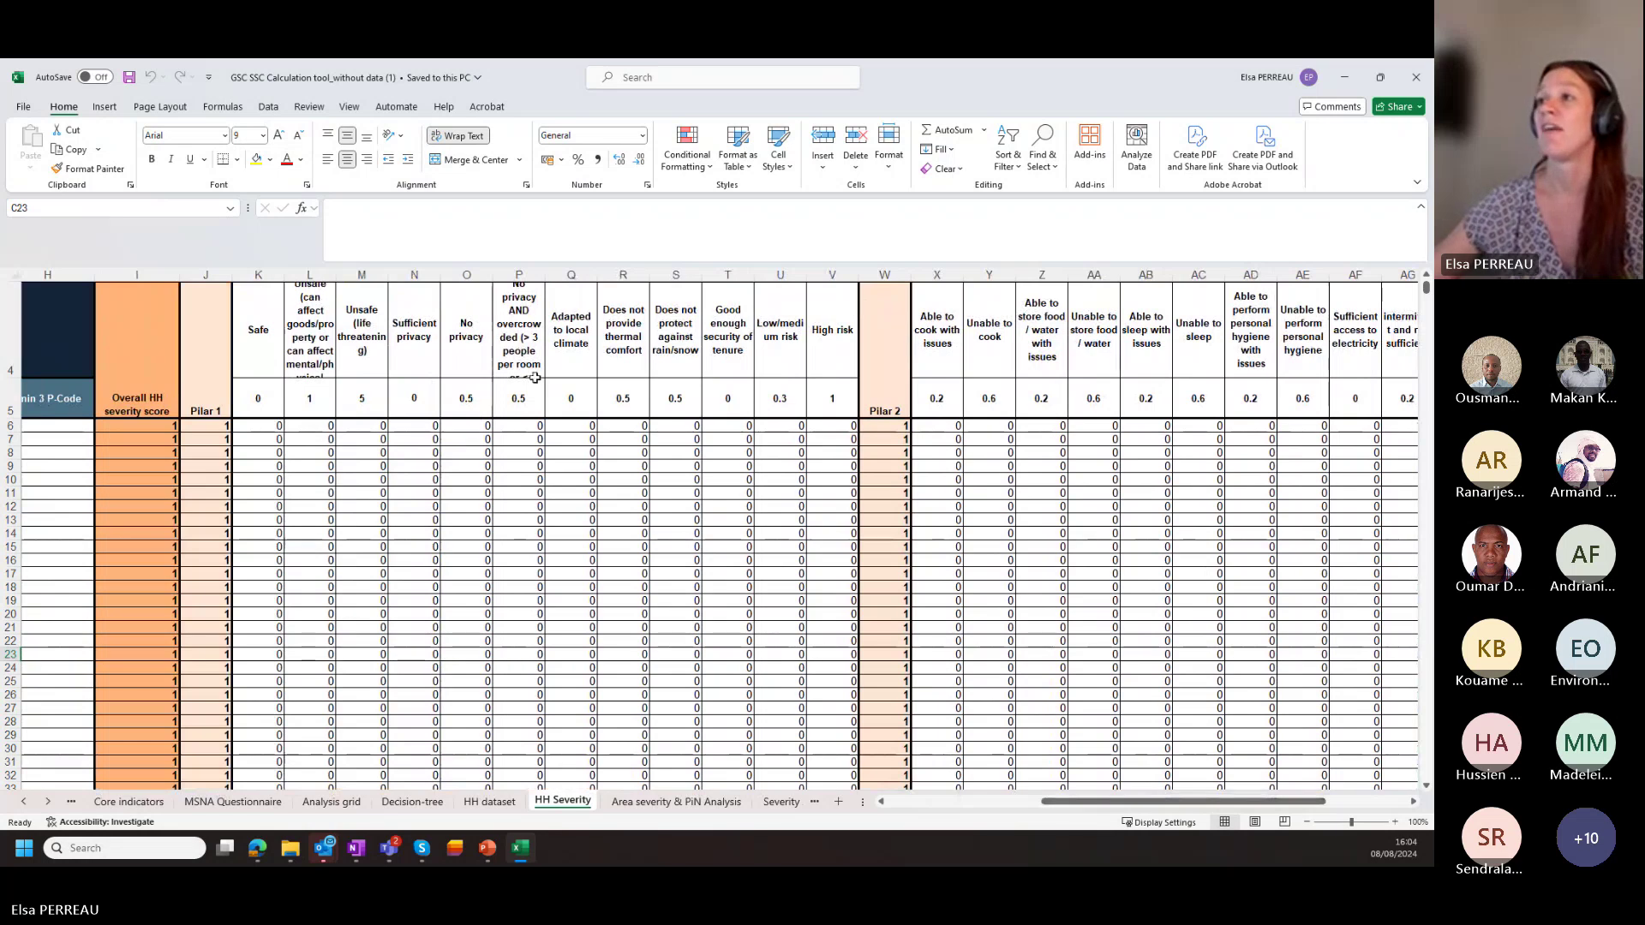
{"action": "scroll", "coordinate": [537, 369], "scroll_direction": "up", "scroll_amount": 1}
{"action": "scroll", "coordinate": [537, 368], "scroll_direction": "down", "scroll_amount": 1}
{"action": "left_click", "coordinate": [309, 377]}
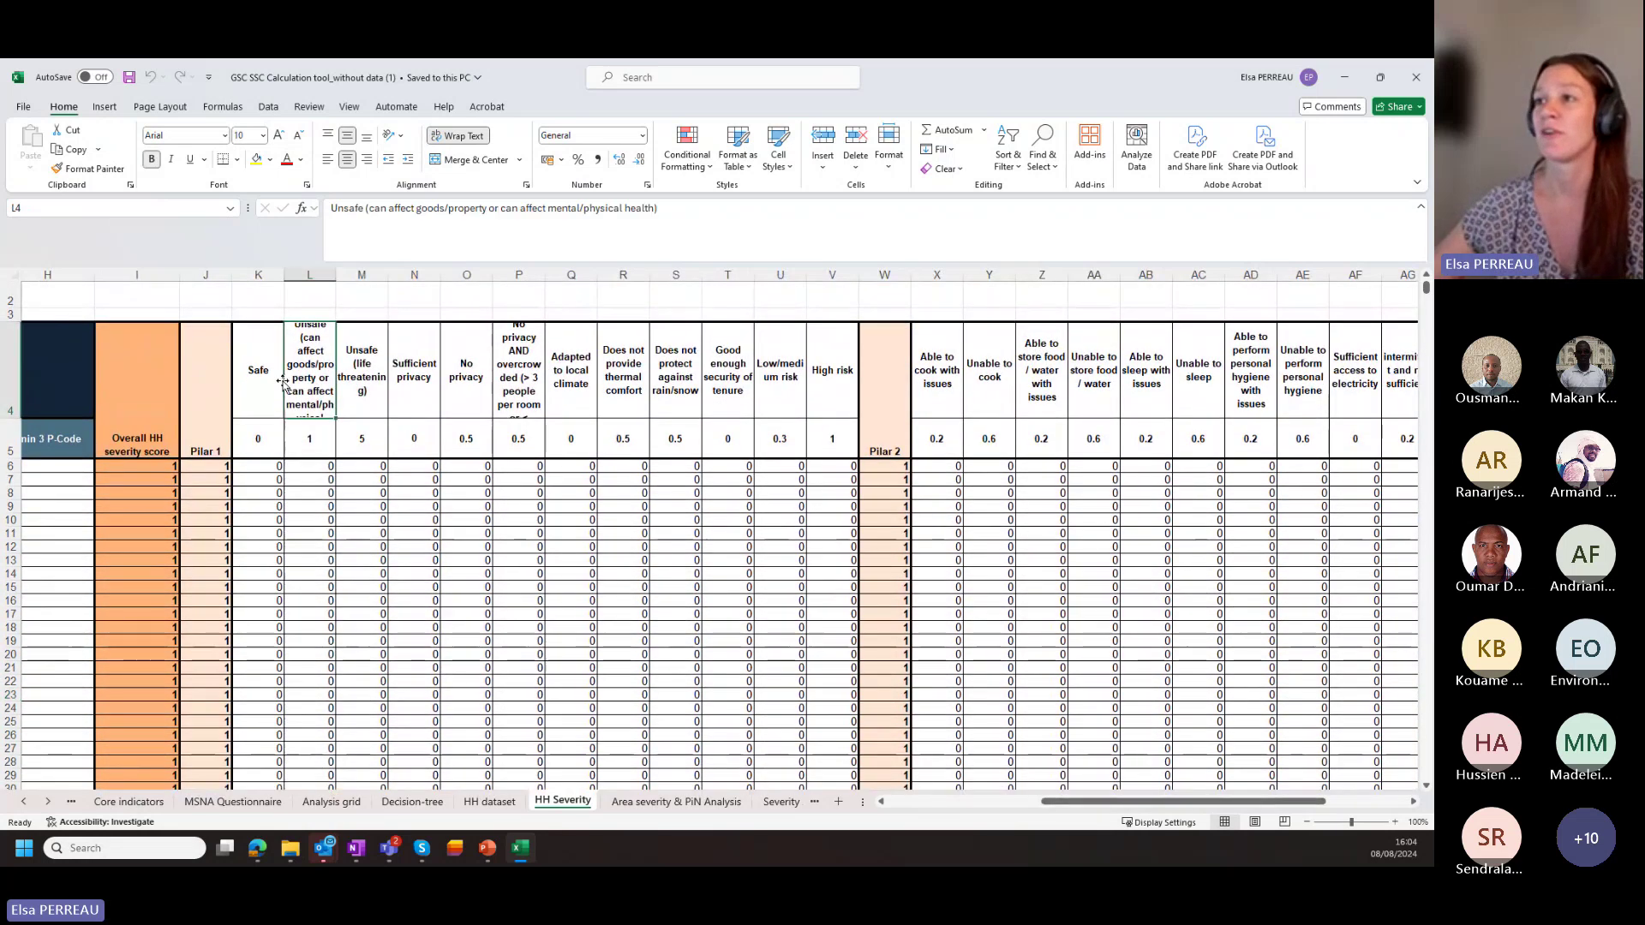
{"action": "left_click", "coordinate": [277, 375]}
{"action": "left_click", "coordinate": [377, 392]}
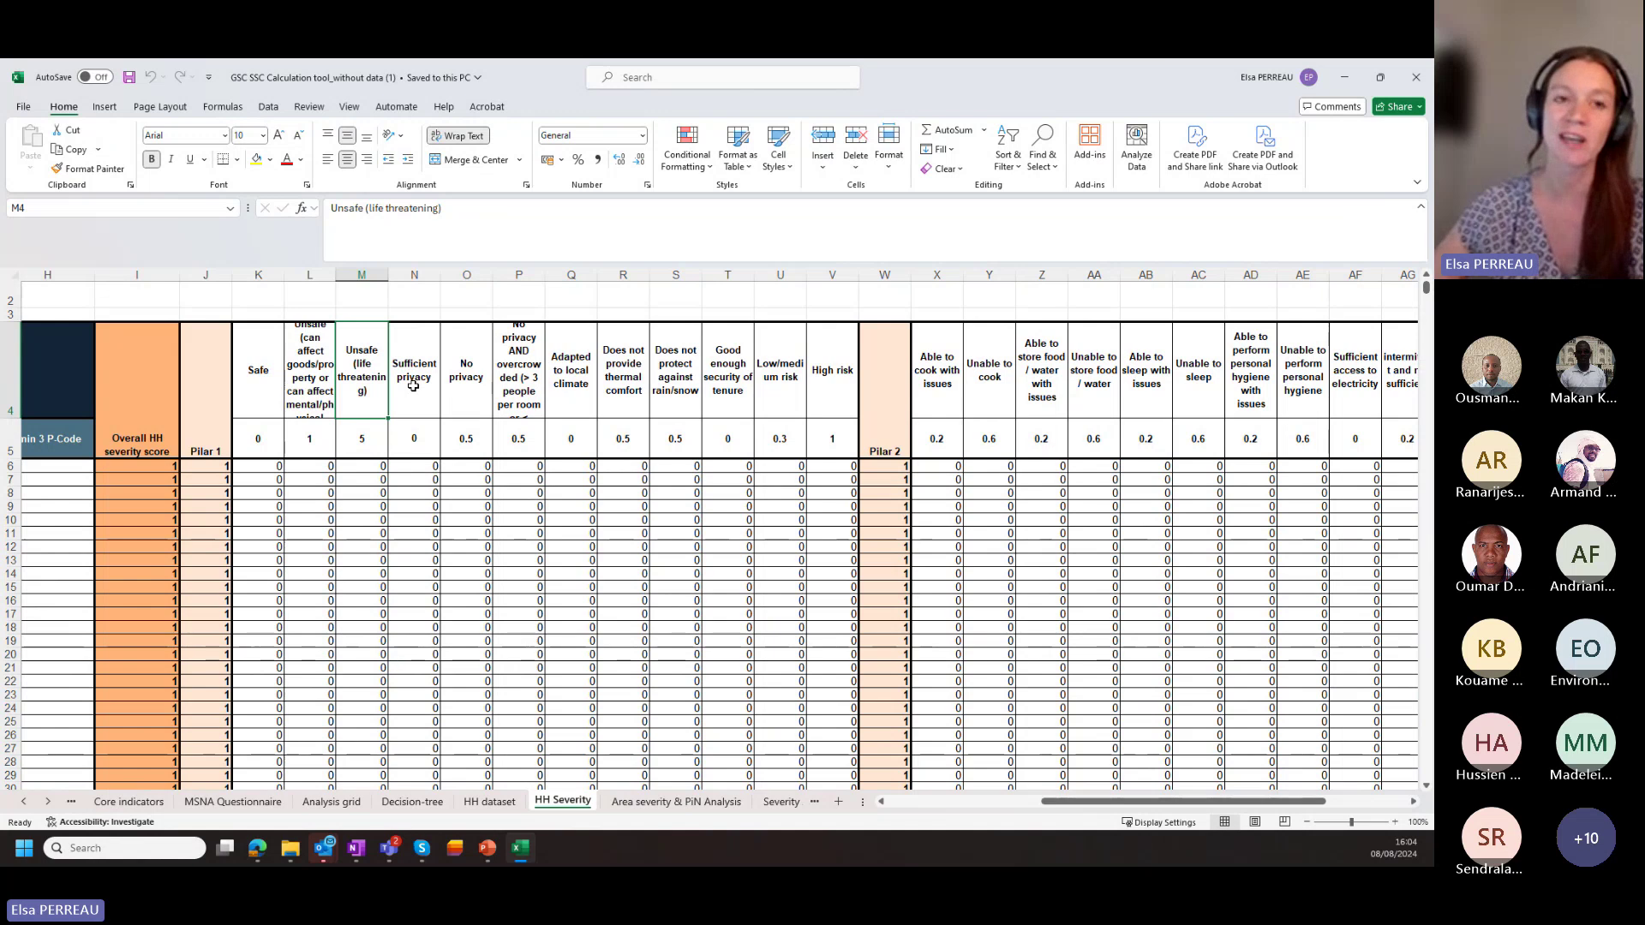
Inspect the row 6 formulas under the Safe and first Unsafe criteria in HH Severity and compare them with the HH dataset sheet.
{"action": "left_click", "coordinate": [325, 462]}
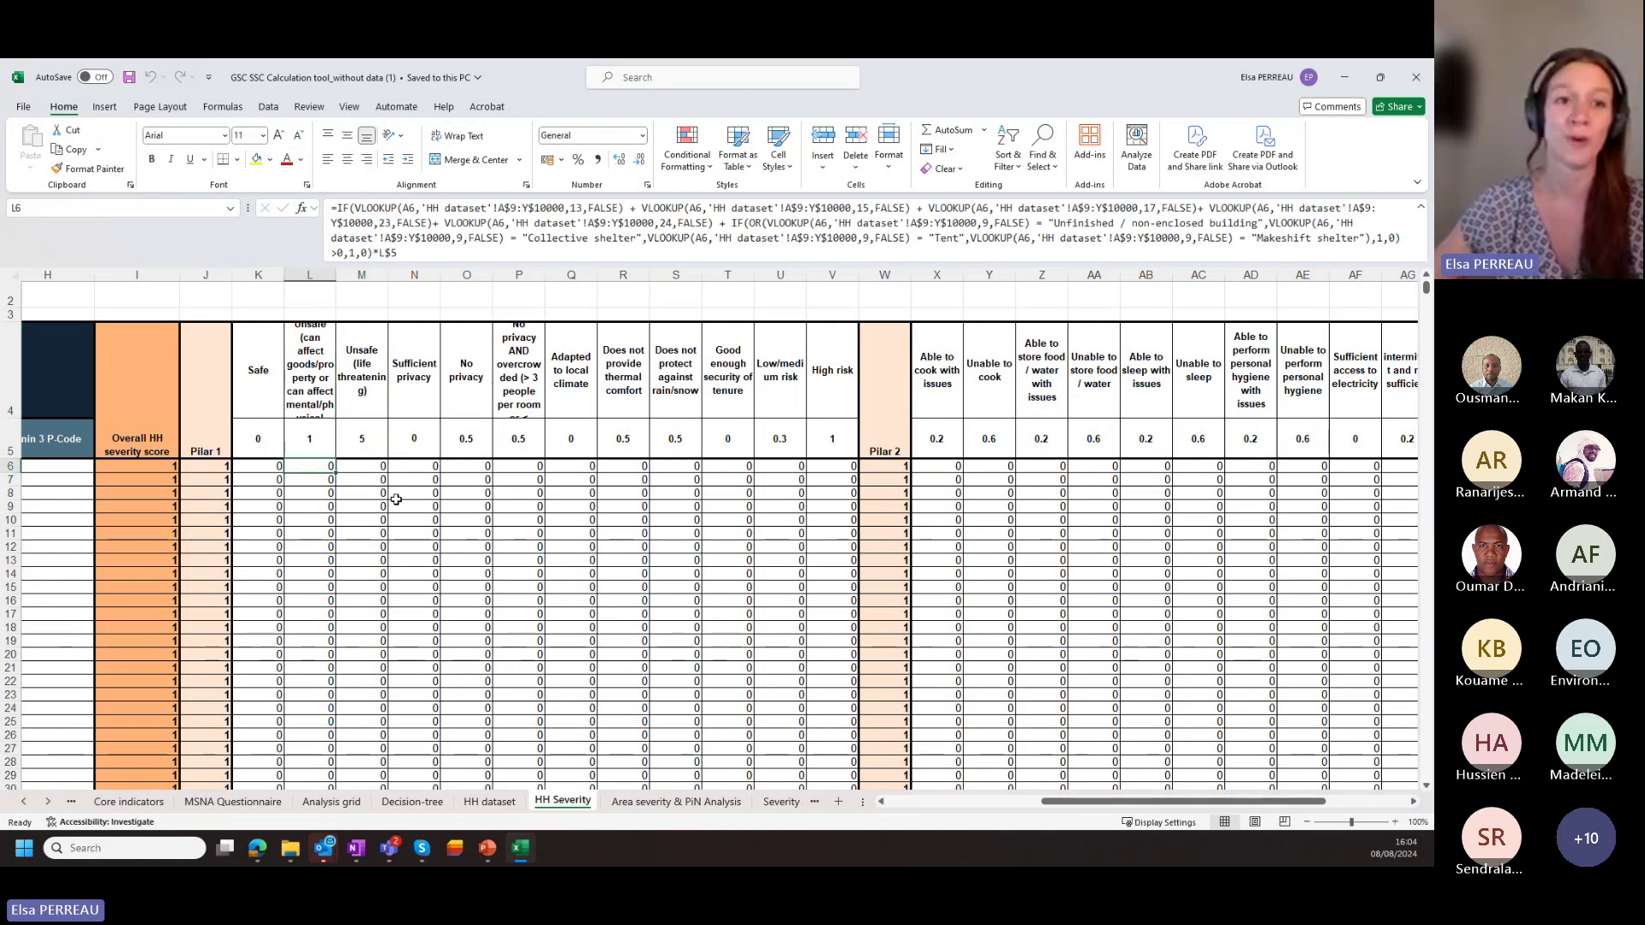
{"action": "left_click", "coordinate": [274, 467]}
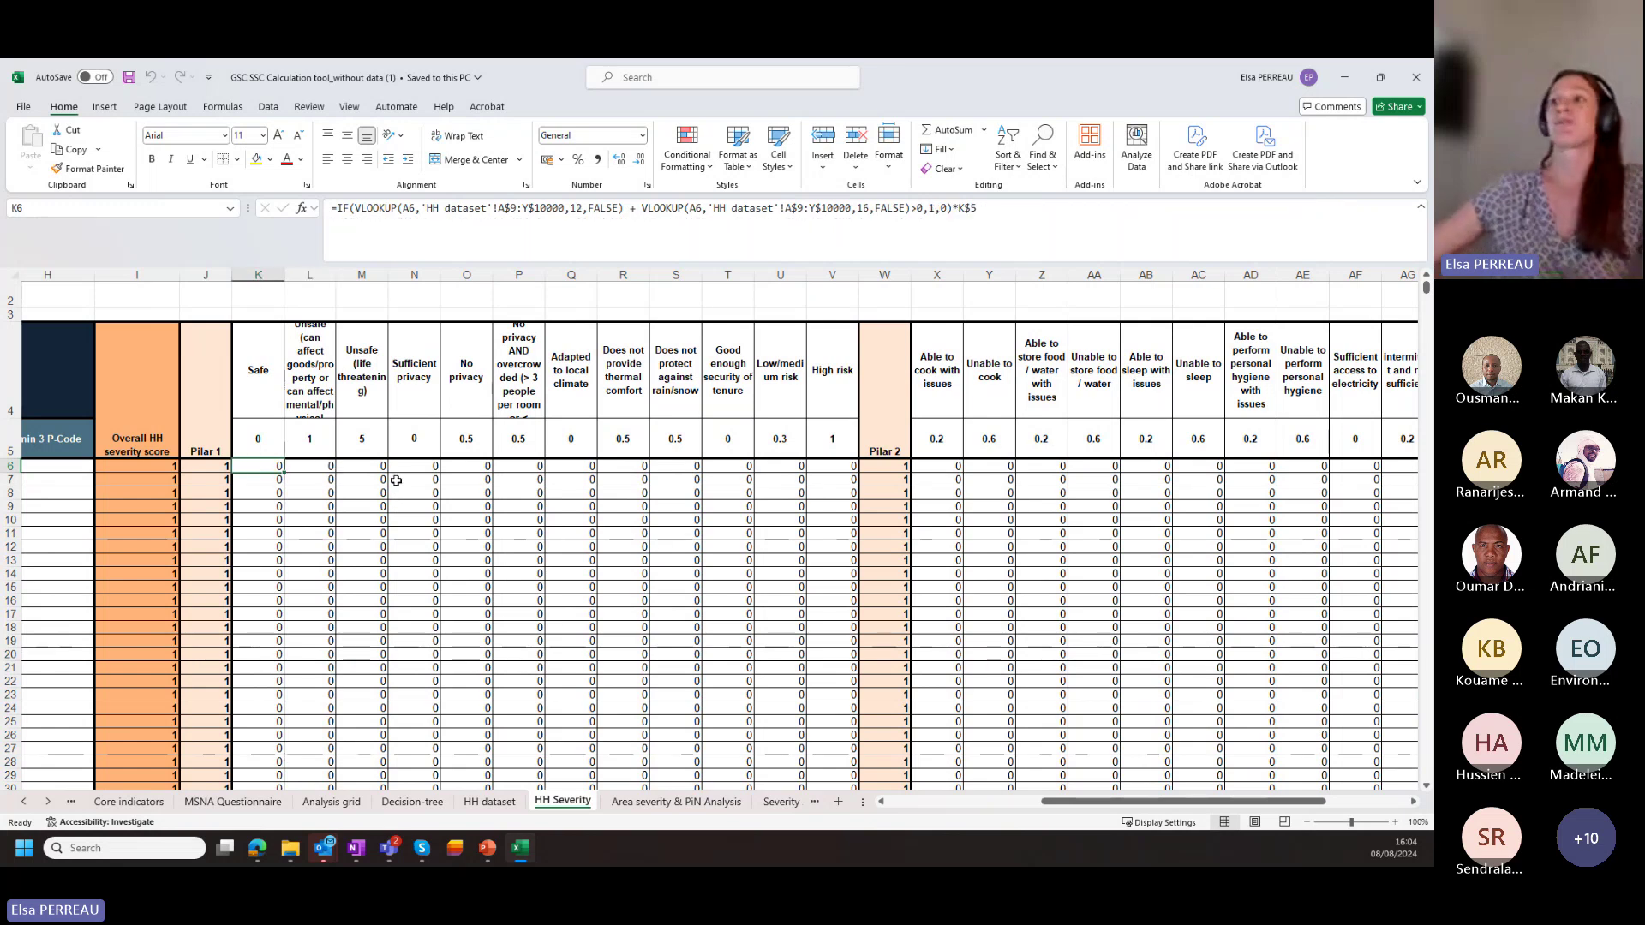
{"action": "left_click", "coordinate": [334, 468]}
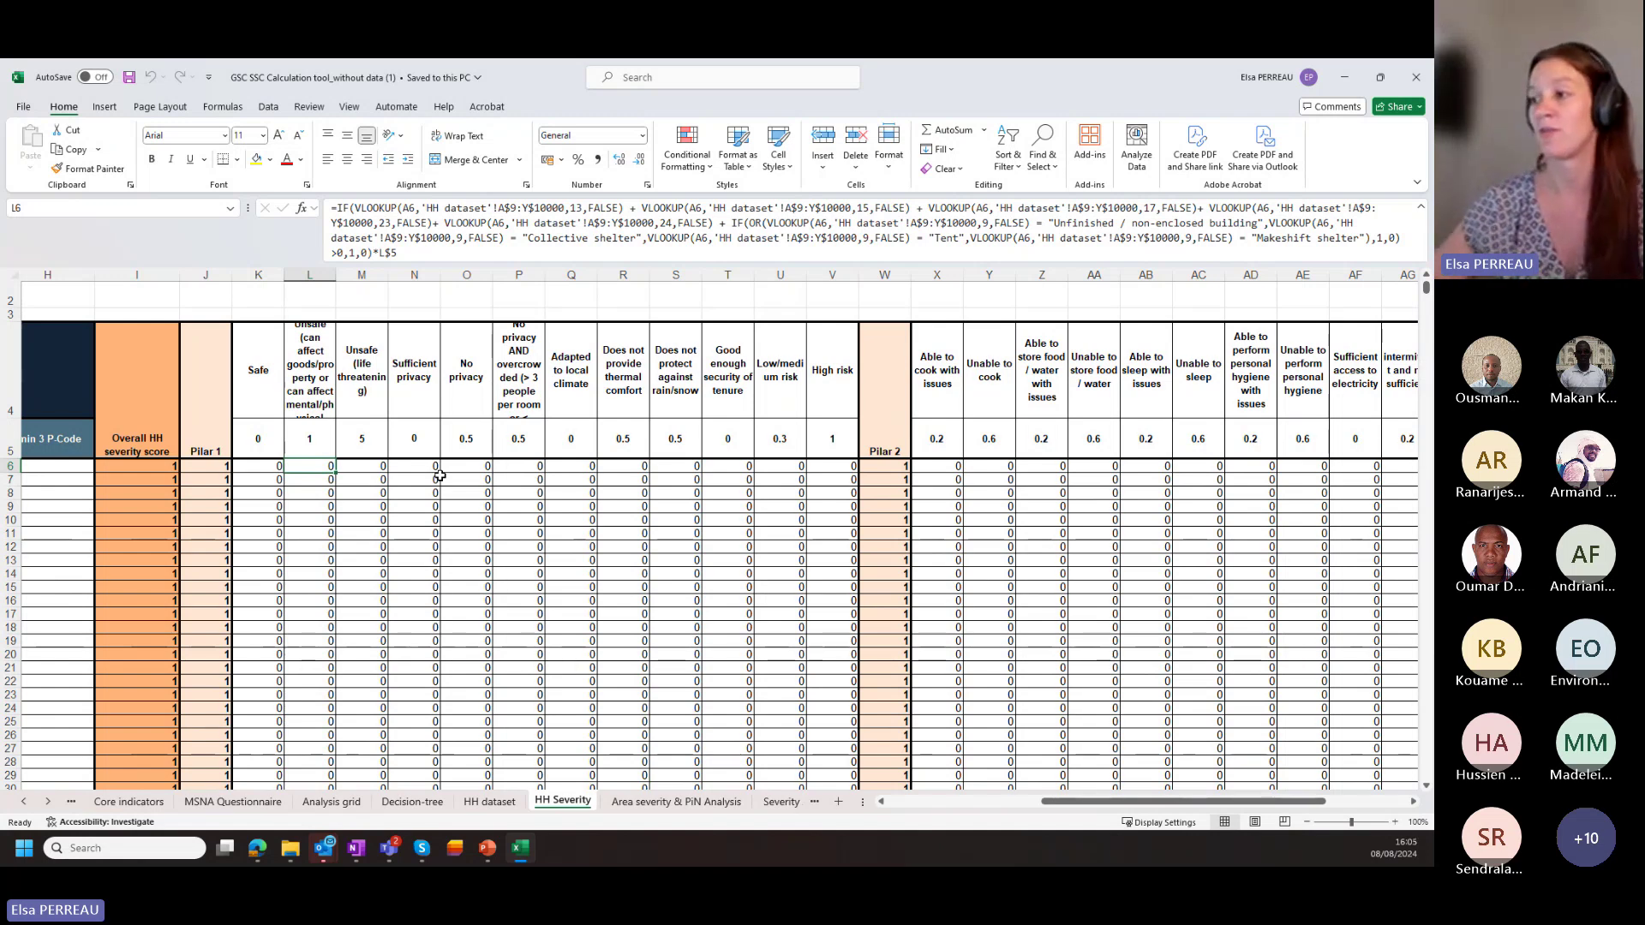
{"action": "left_click", "coordinate": [505, 804]}
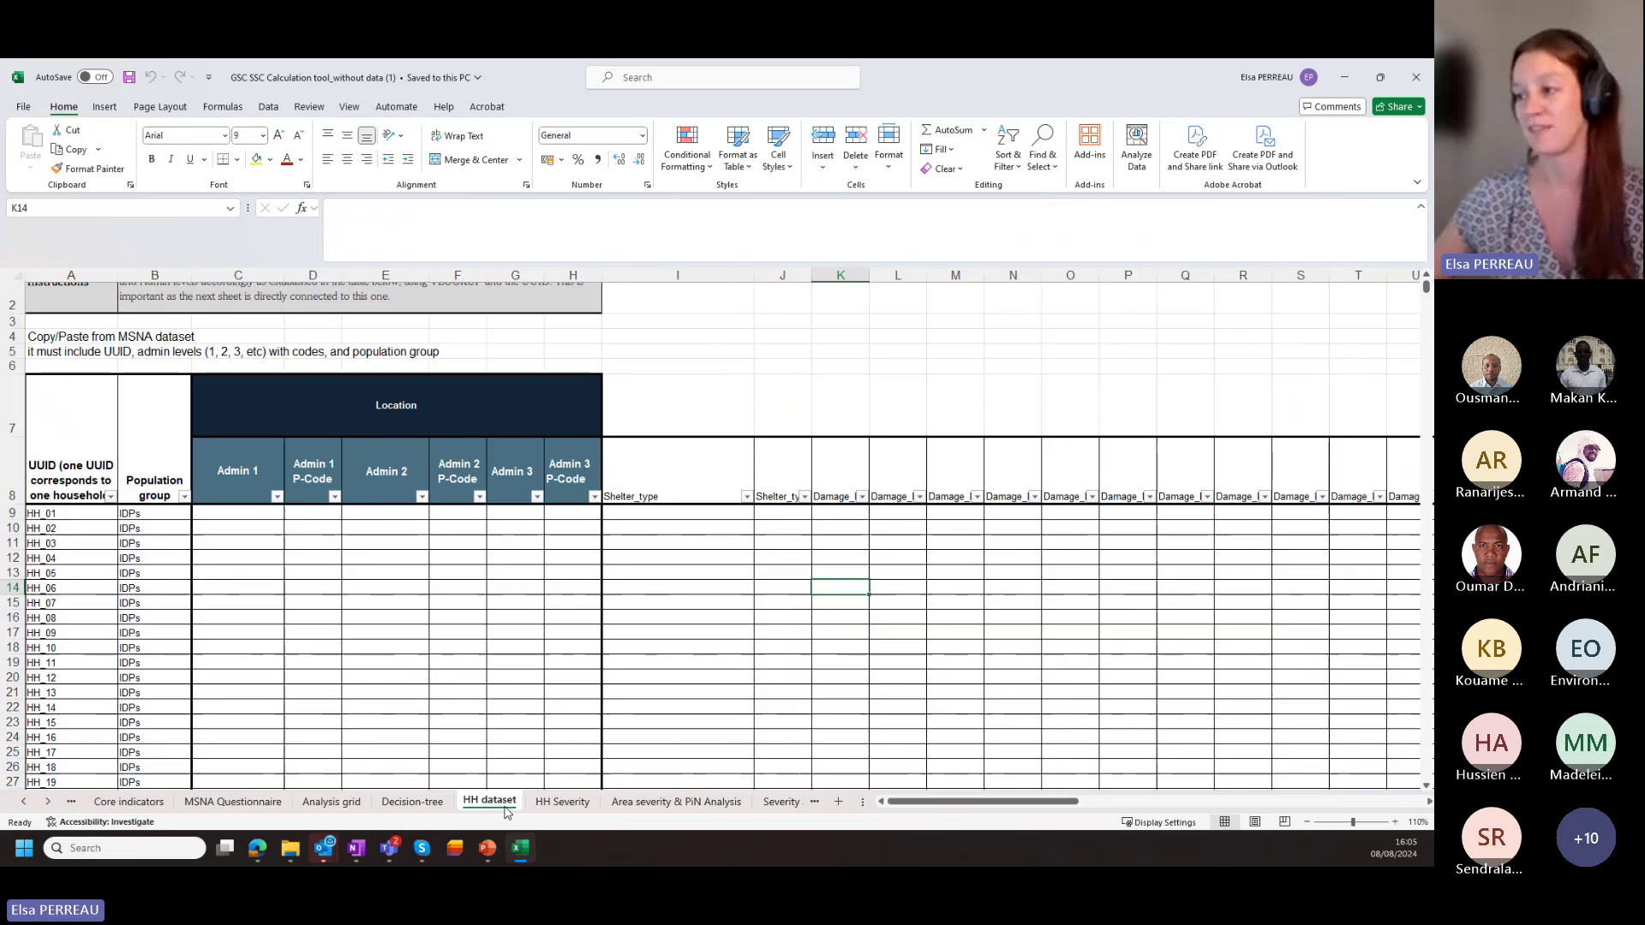
{"action": "left_click", "coordinate": [564, 802]}
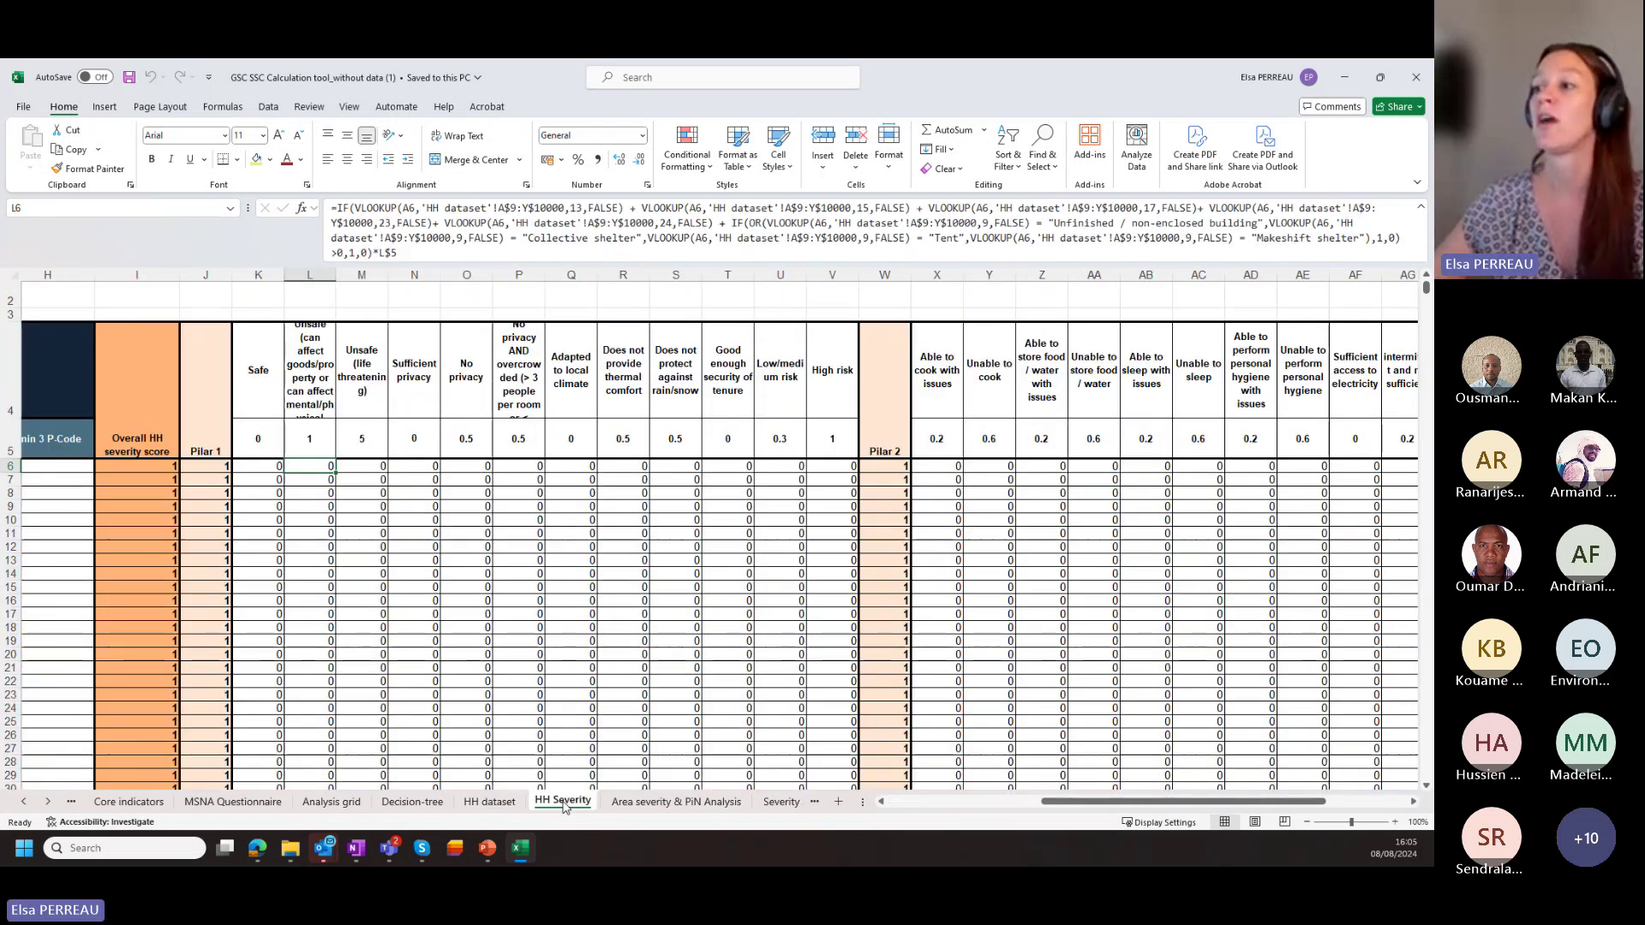
{"action": "left_click", "coordinate": [495, 803]}
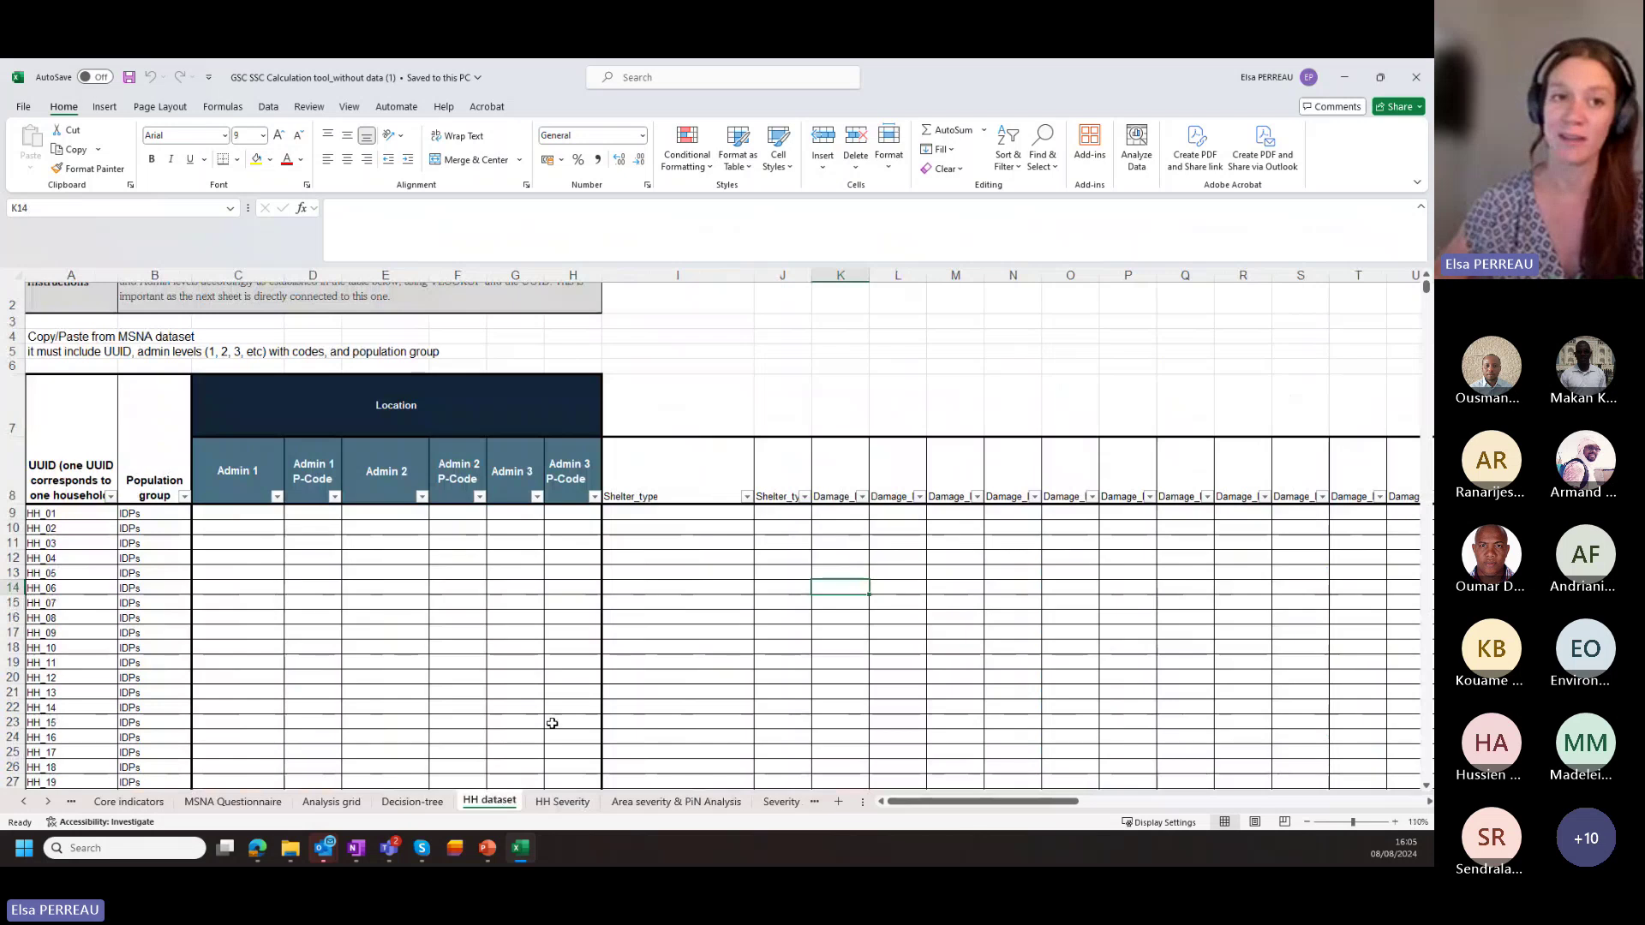
{"action": "left_click", "coordinate": [562, 802]}
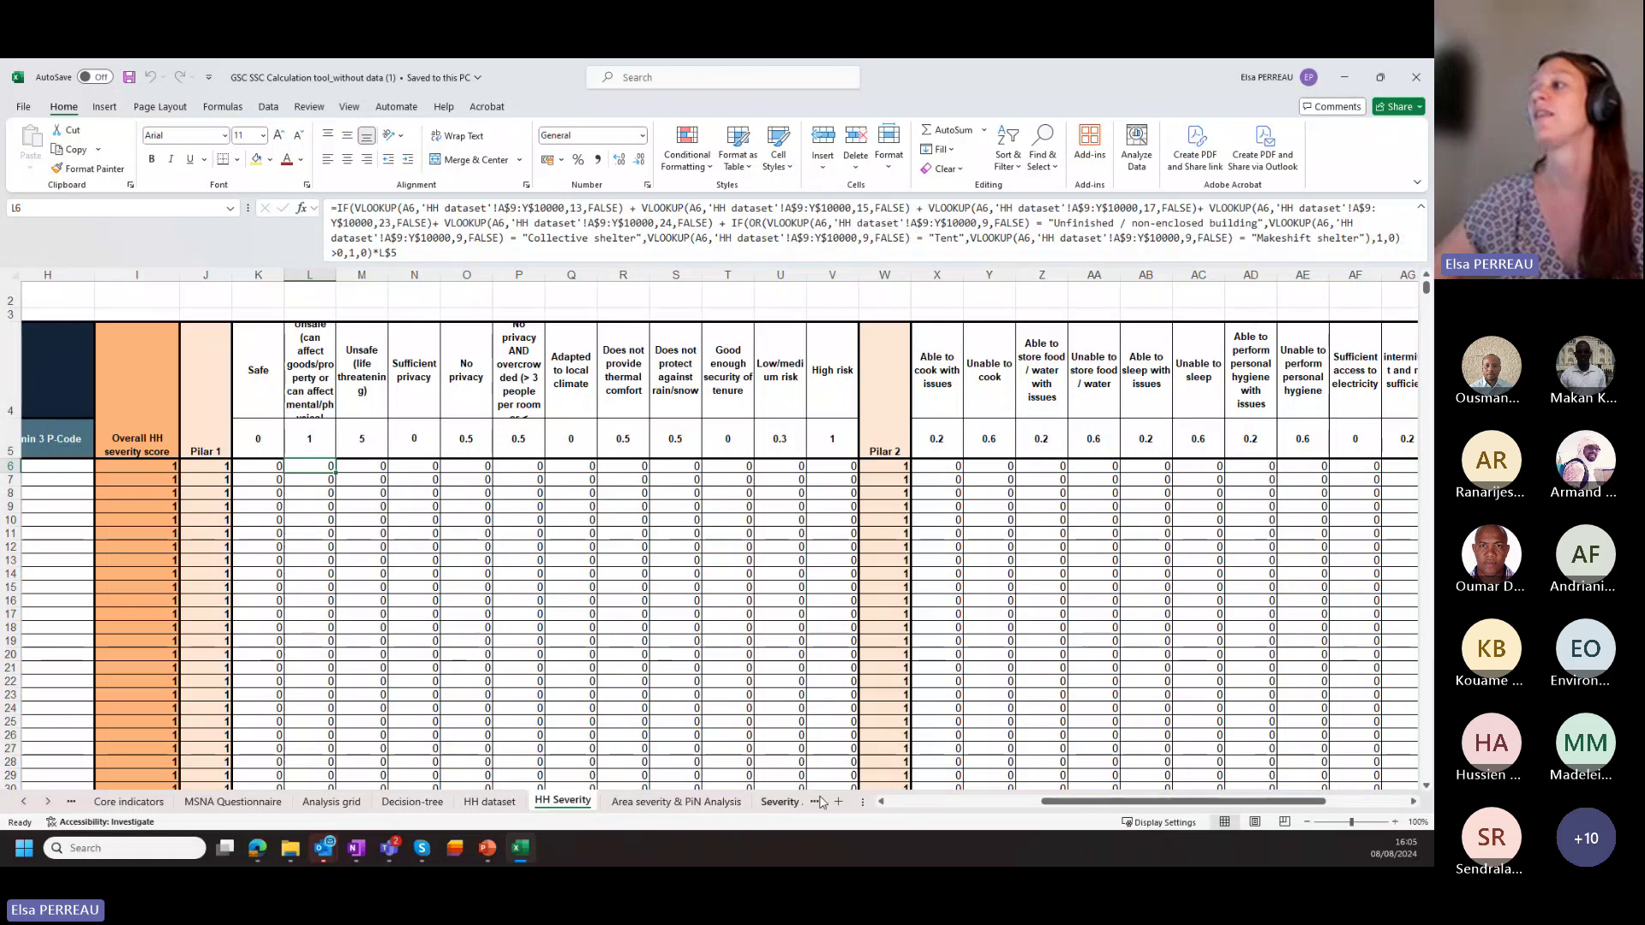
Inspect the row 6 formulas under the Pillar 1 Safe and life-threatening Unsafe criteria in HH Severity, referring back to the HH dataset sheet.
{"action": "scroll", "coordinate": [776, 667], "scroll_direction": "left", "scroll_amount": 2}
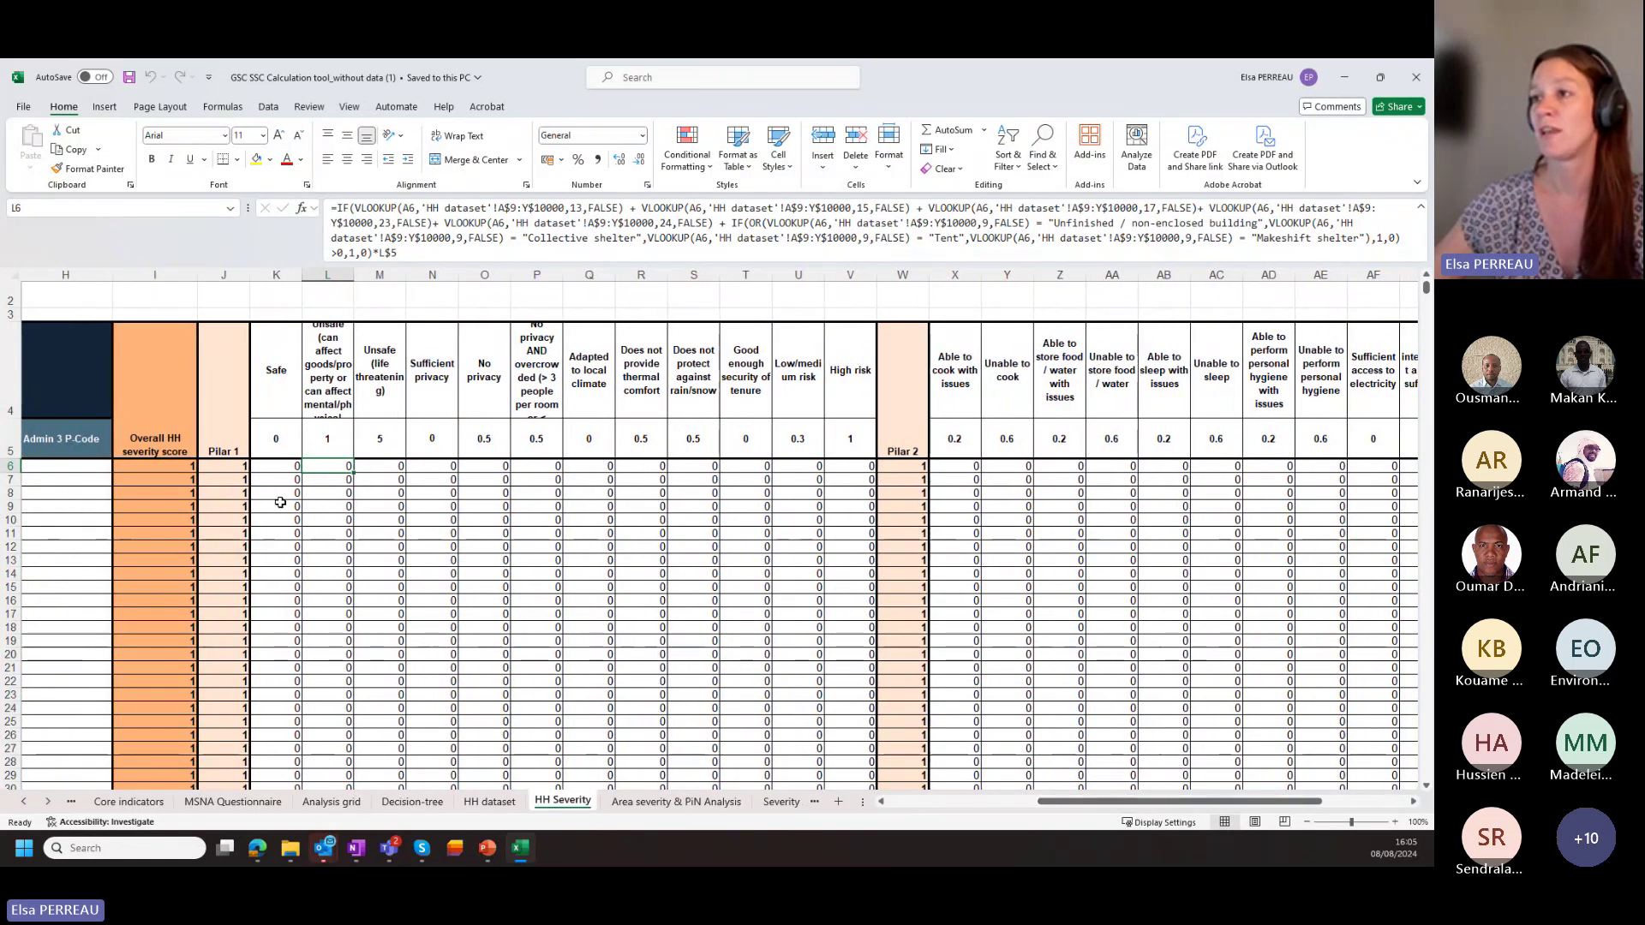
{"action": "left_click_drag", "start_coordinate": [287, 467], "coordinate": [861, 467]}
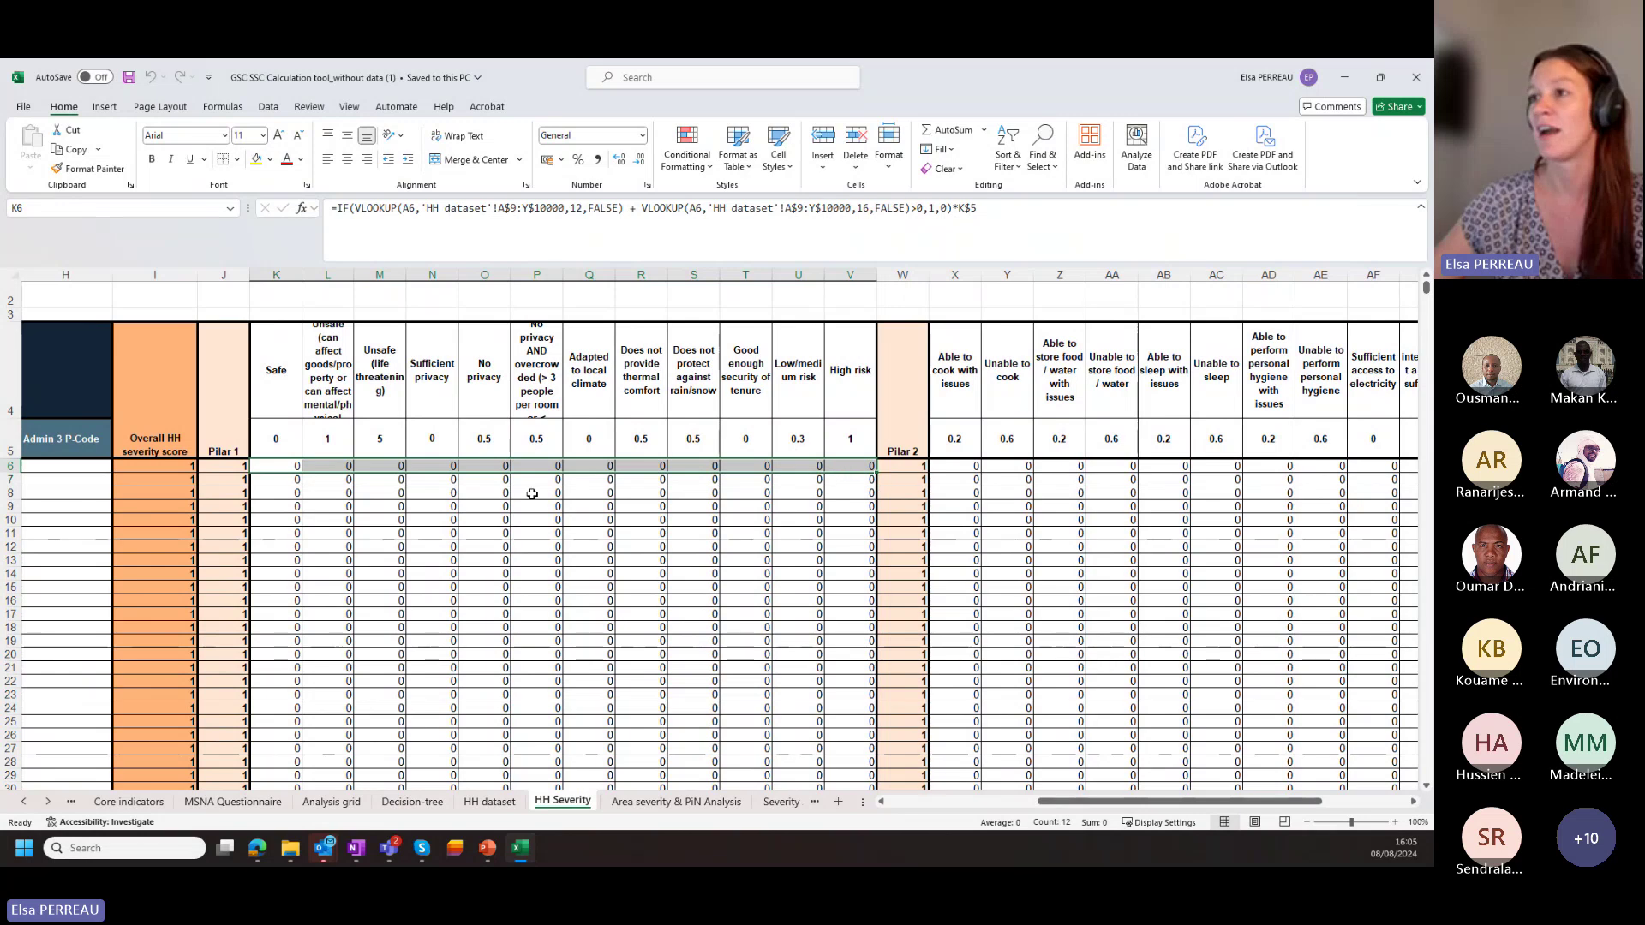
{"action": "left_click", "coordinate": [378, 465]}
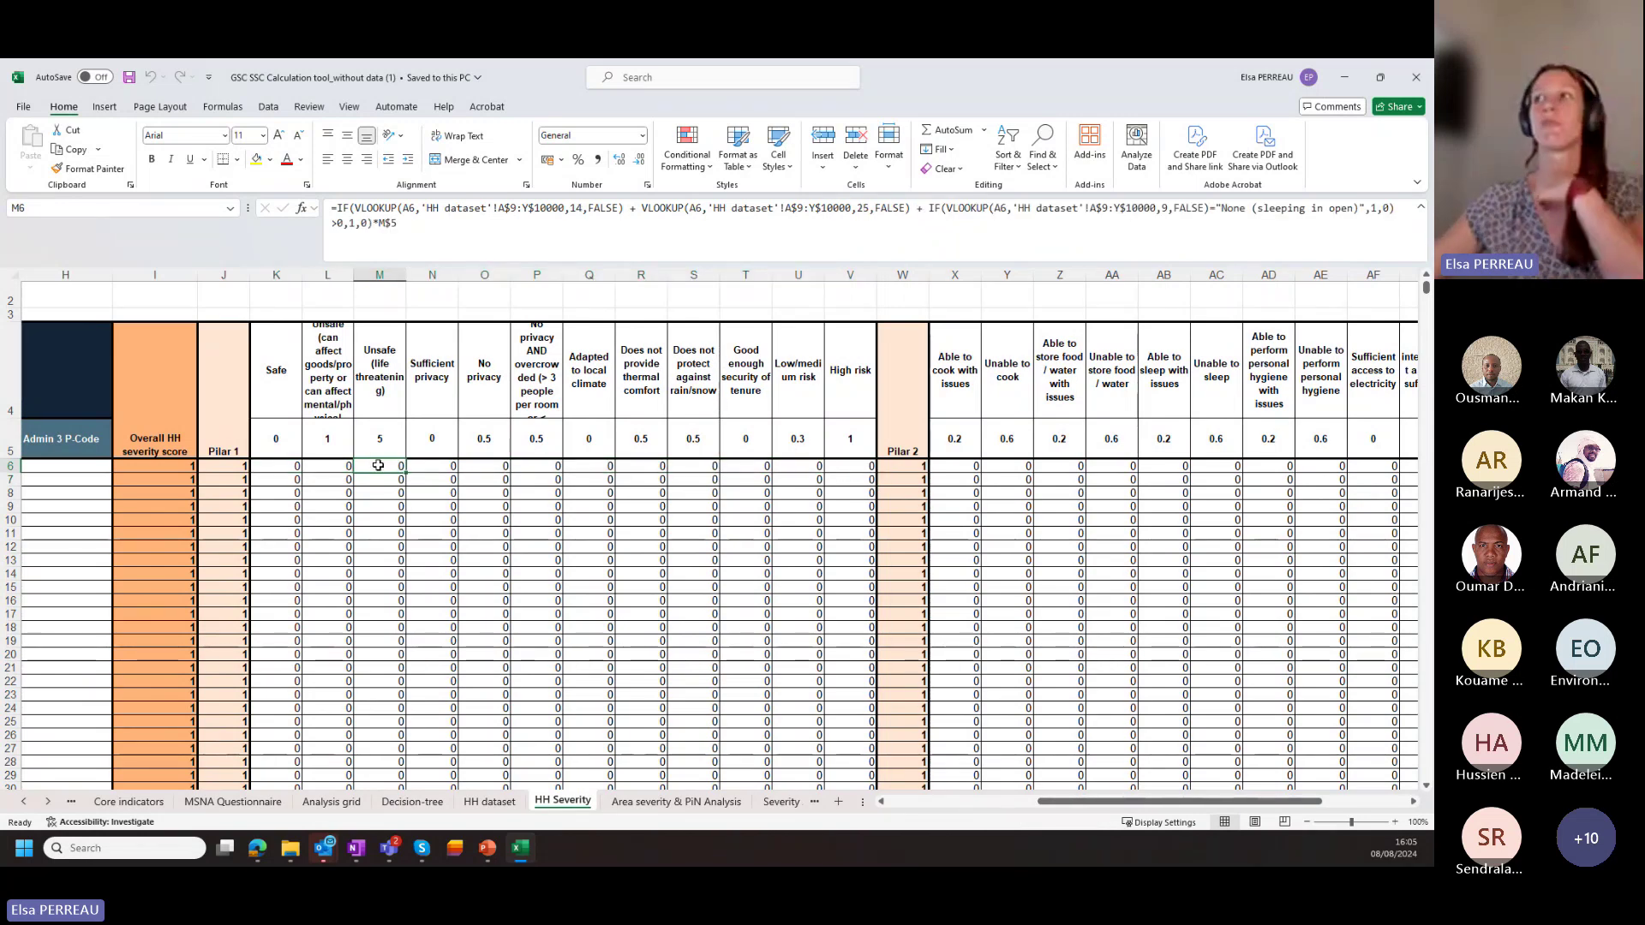
{"action": "left_click", "coordinate": [291, 466]}
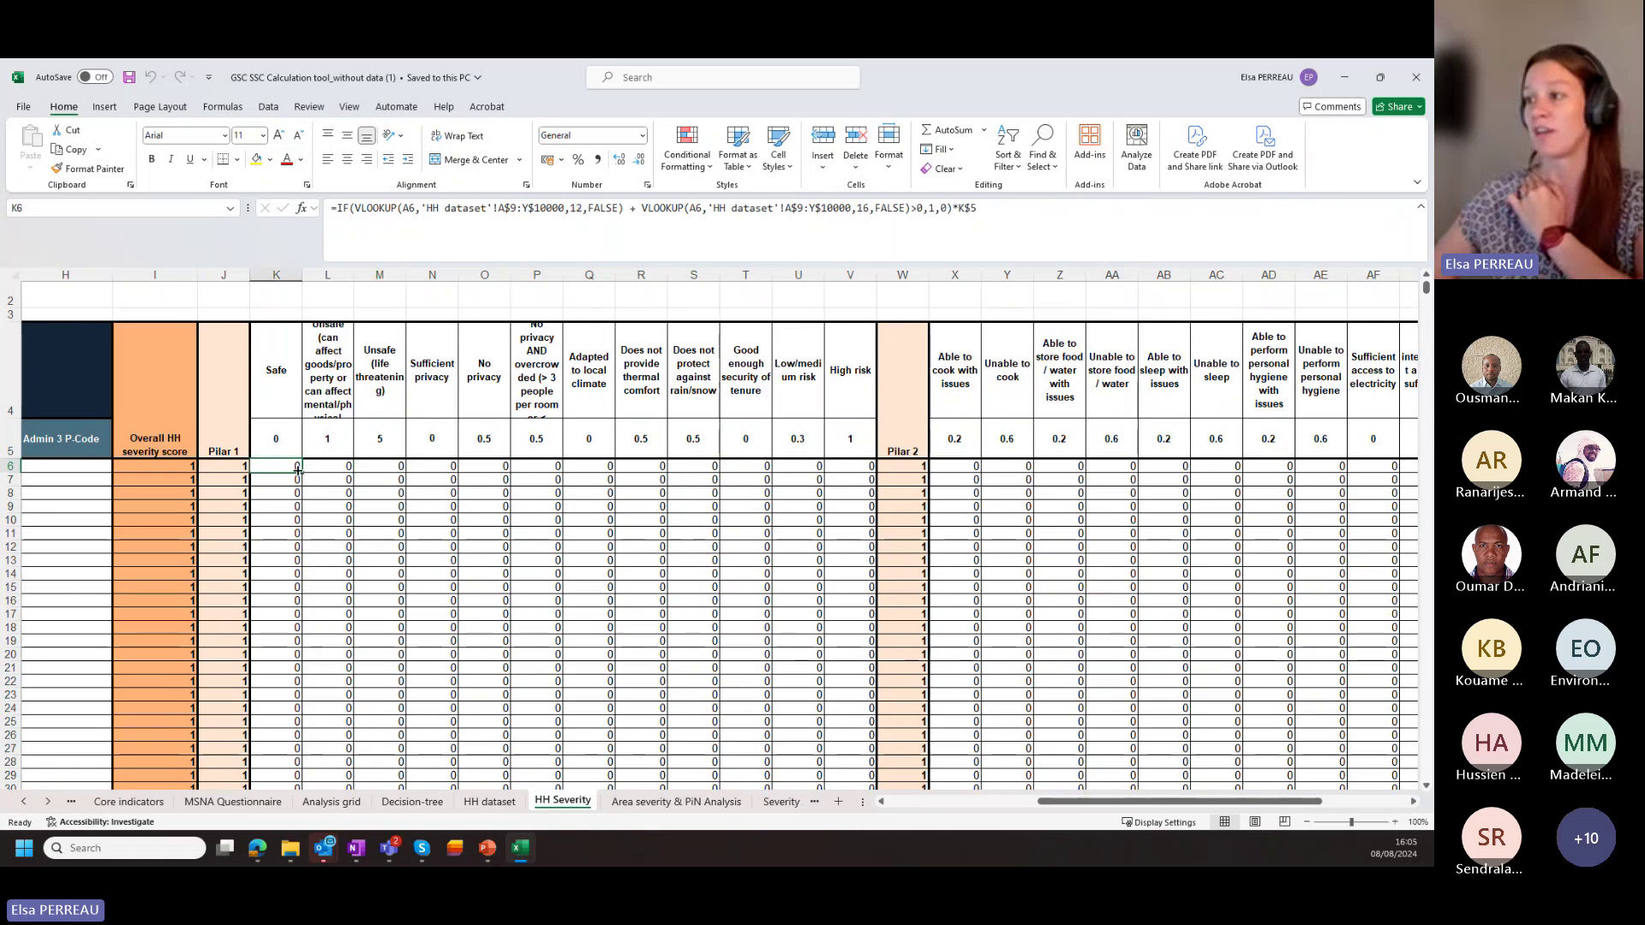
{"action": "left_click", "coordinate": [489, 801]}
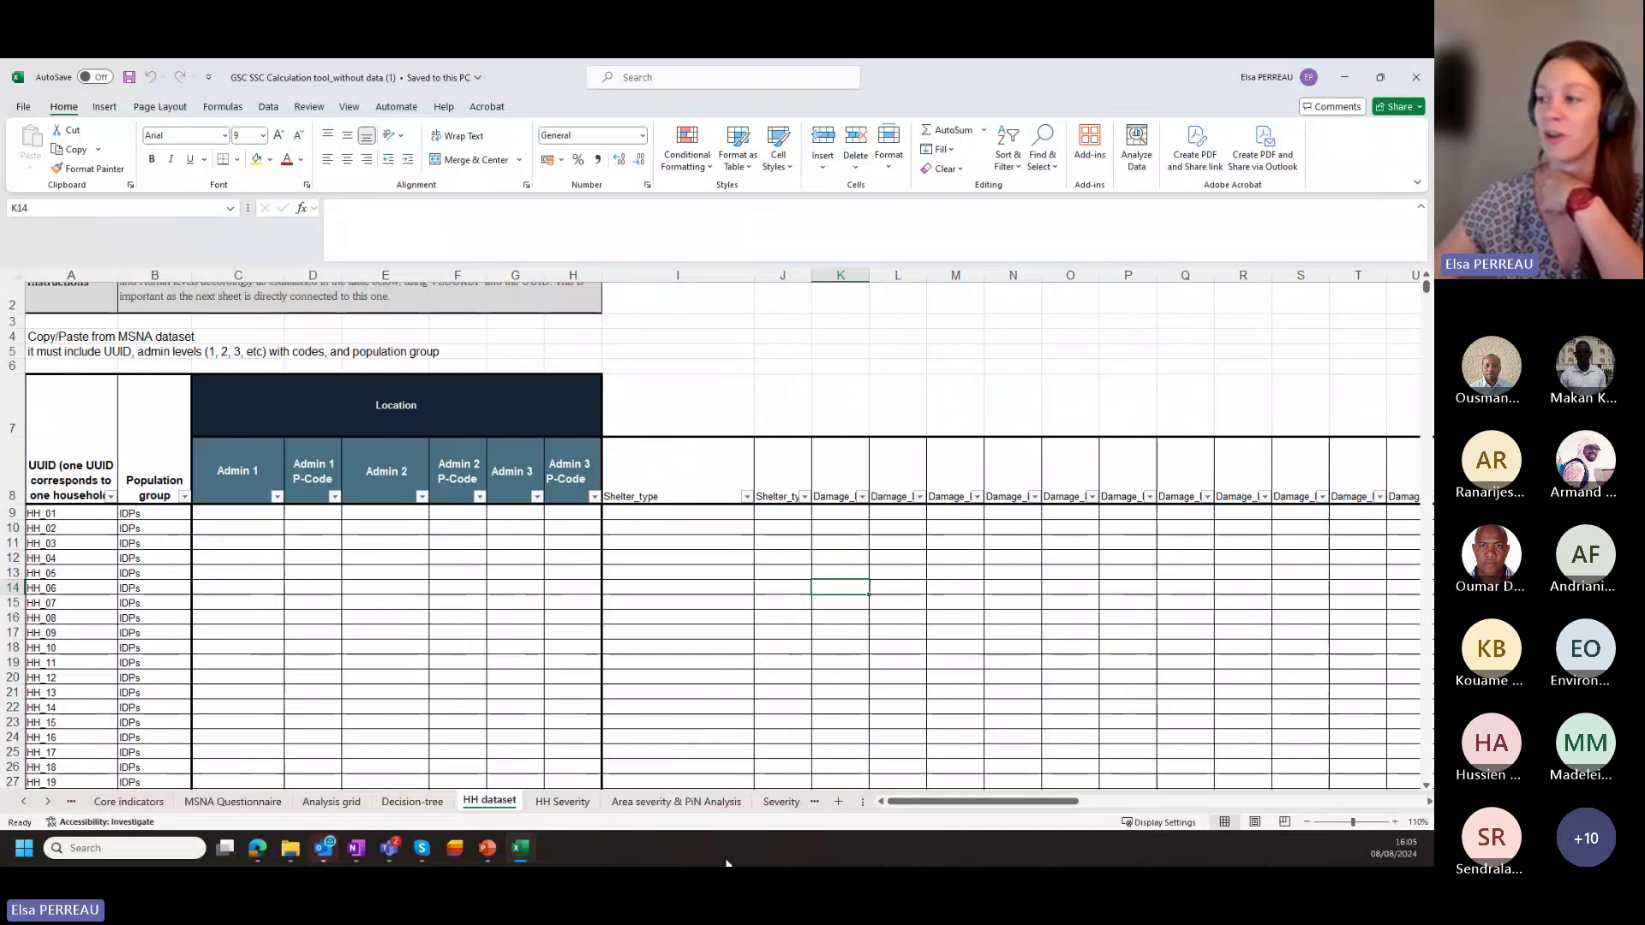
{"action": "left_click", "coordinate": [560, 802]}
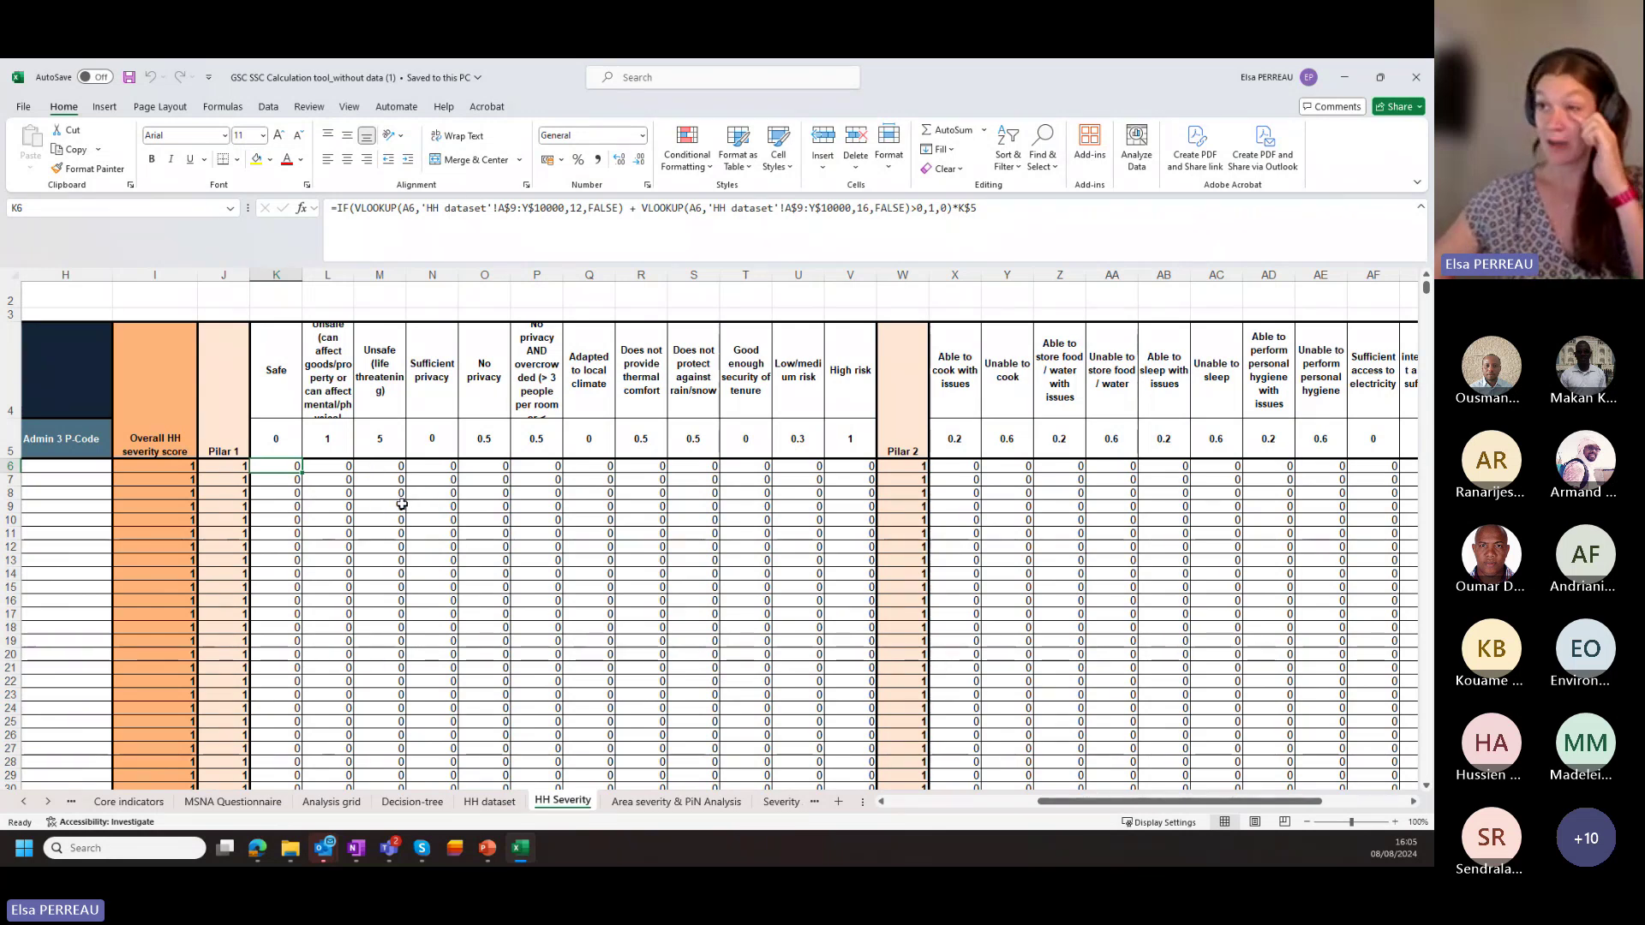
Examine the row 6 formulas for the overall HH severity score and the Pillar 1, Pillar 2 and Pillar 3 scores in HH Severity.
{"action": "left_click_drag", "start_coordinate": [176, 467], "coordinate": [231, 476]}
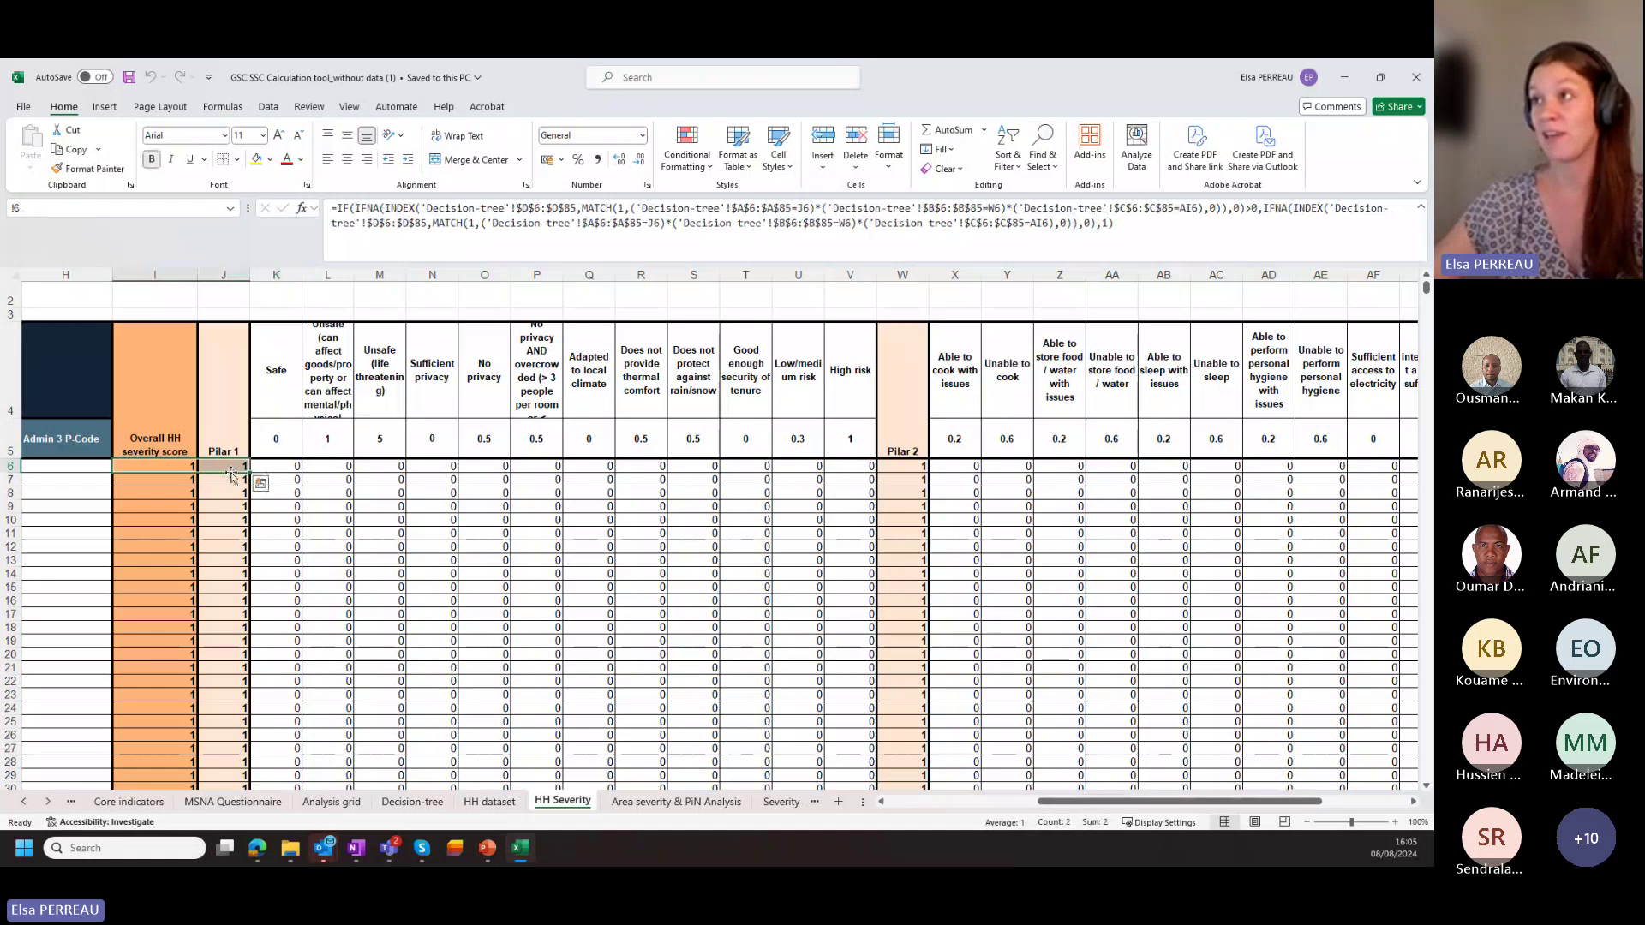
{"action": "left_click", "coordinate": [153, 466]}
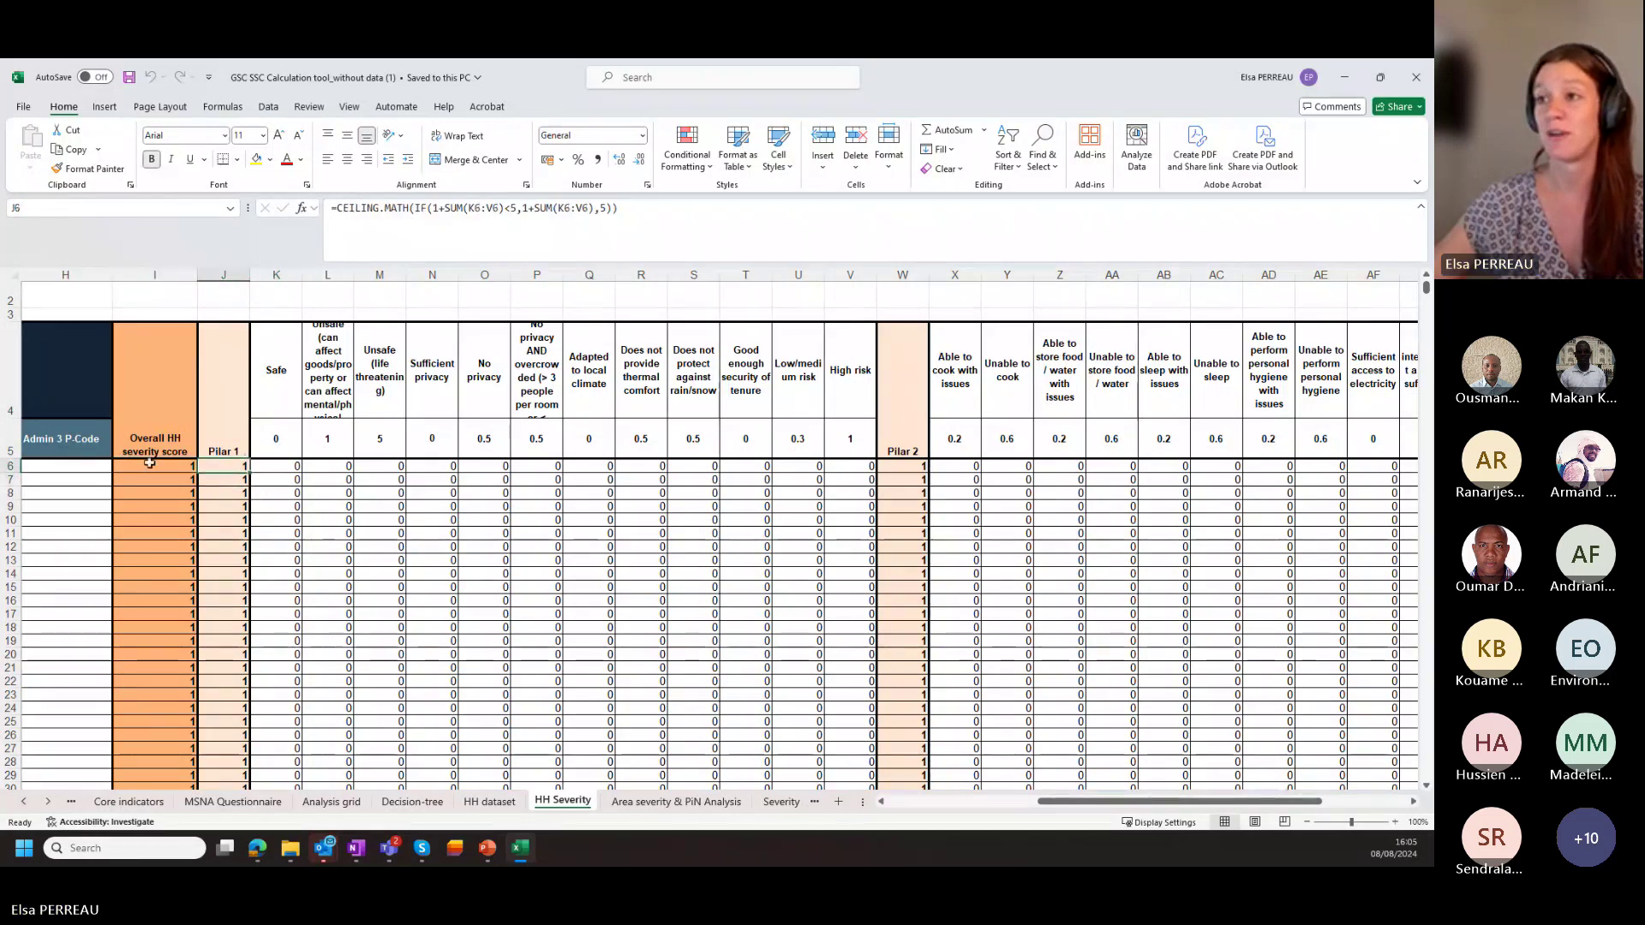
{"action": "left_click", "coordinate": [227, 466]}
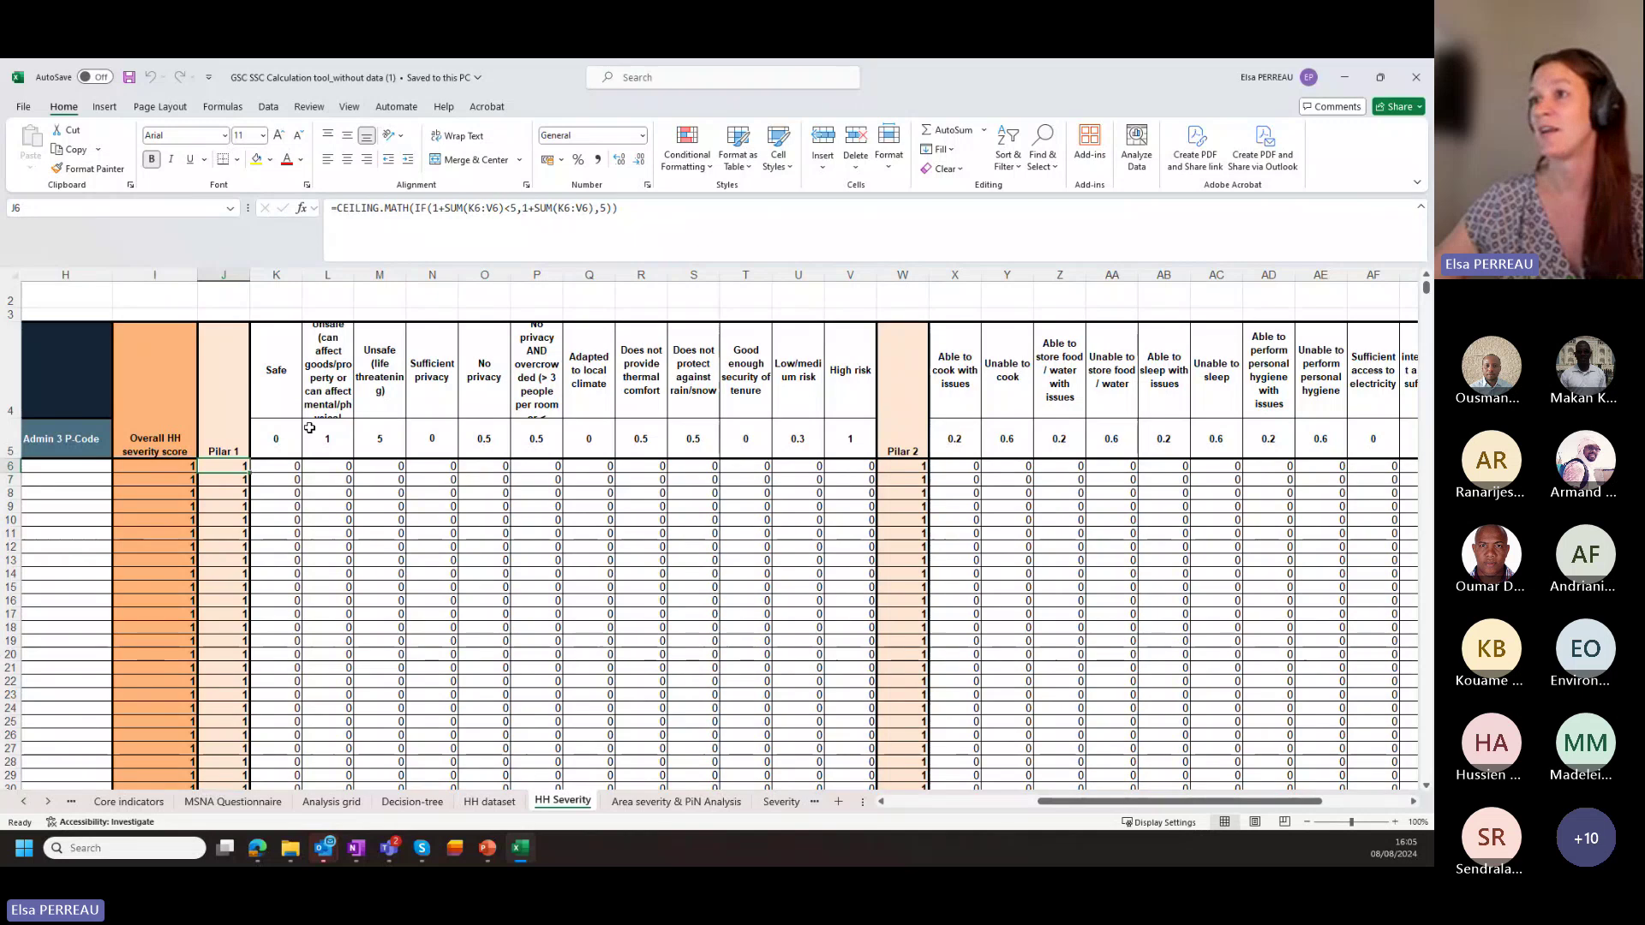
{"action": "left_click_drag", "start_coordinate": [227, 472], "coordinate": [228, 474]}
{"action": "left_click", "coordinate": [900, 467]}
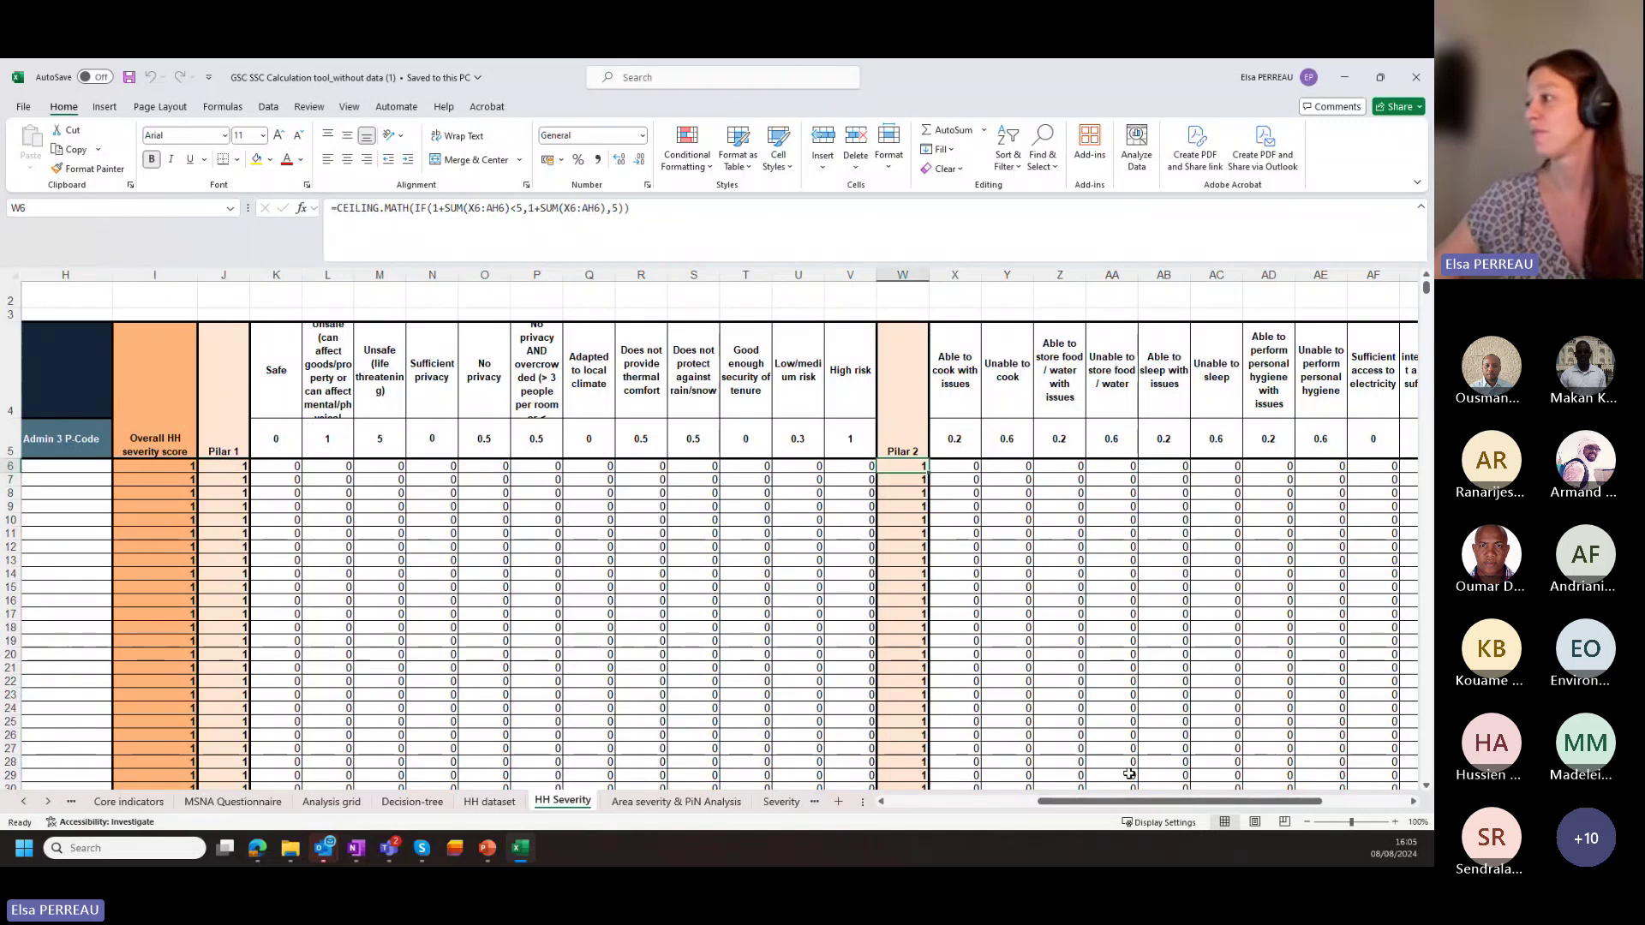
{"action": "left_click_drag", "start_coordinate": [1127, 806], "coordinate": [1231, 772]}
{"action": "left_click", "coordinate": [1138, 467]}
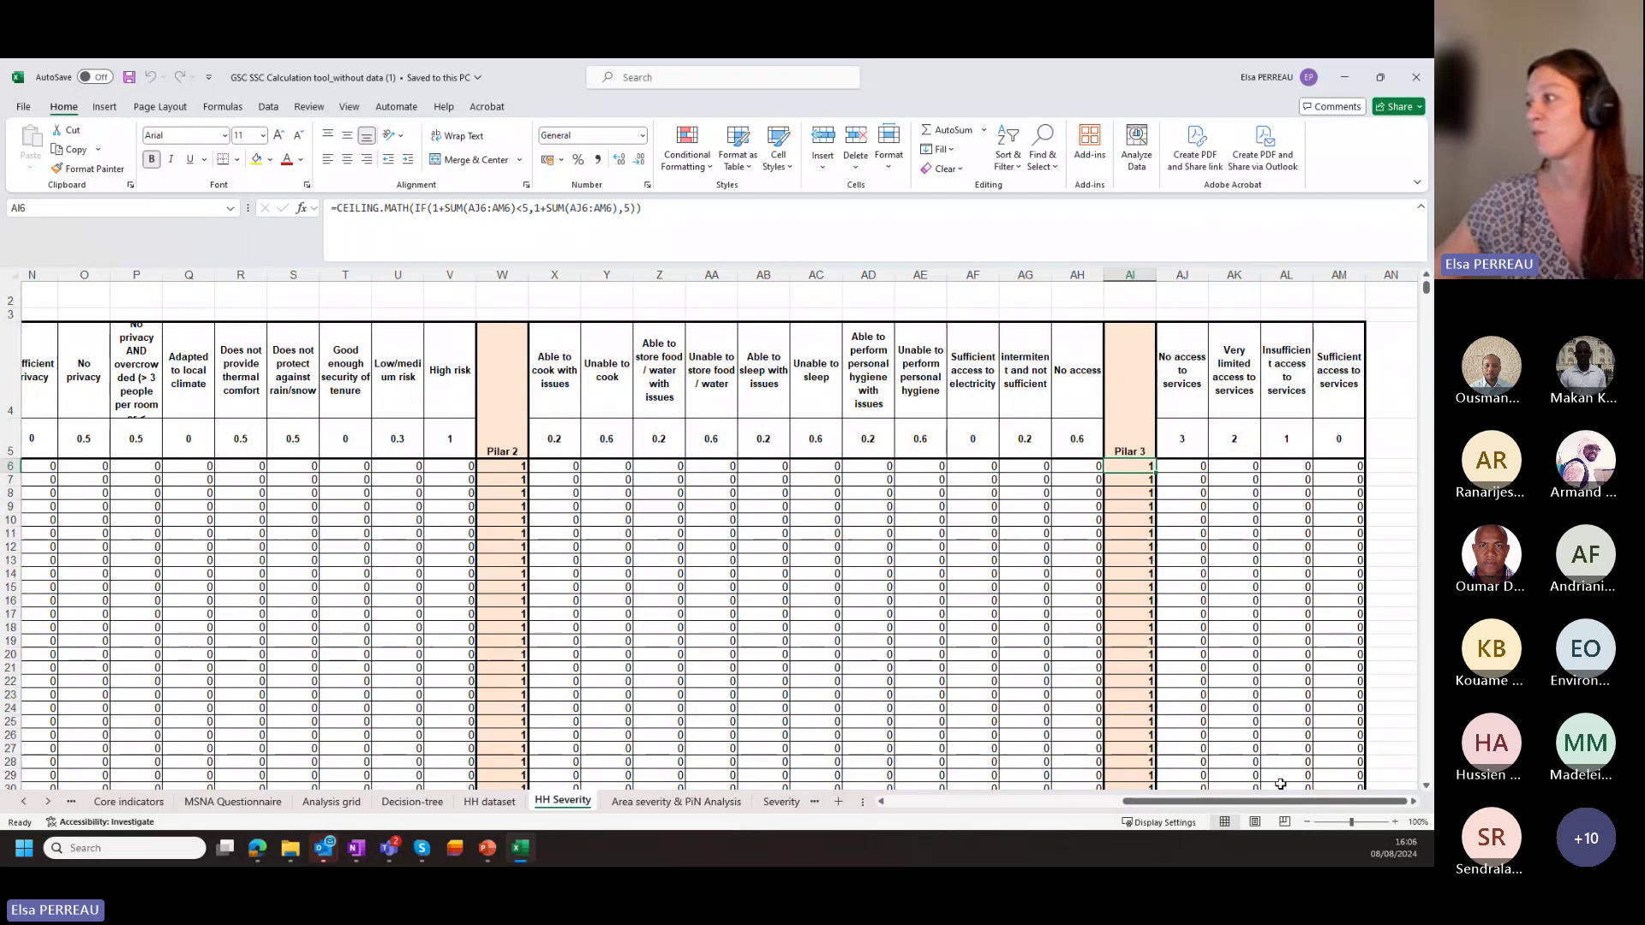
{"action": "left_click_drag", "start_coordinate": [1280, 805], "coordinate": [1175, 824]}
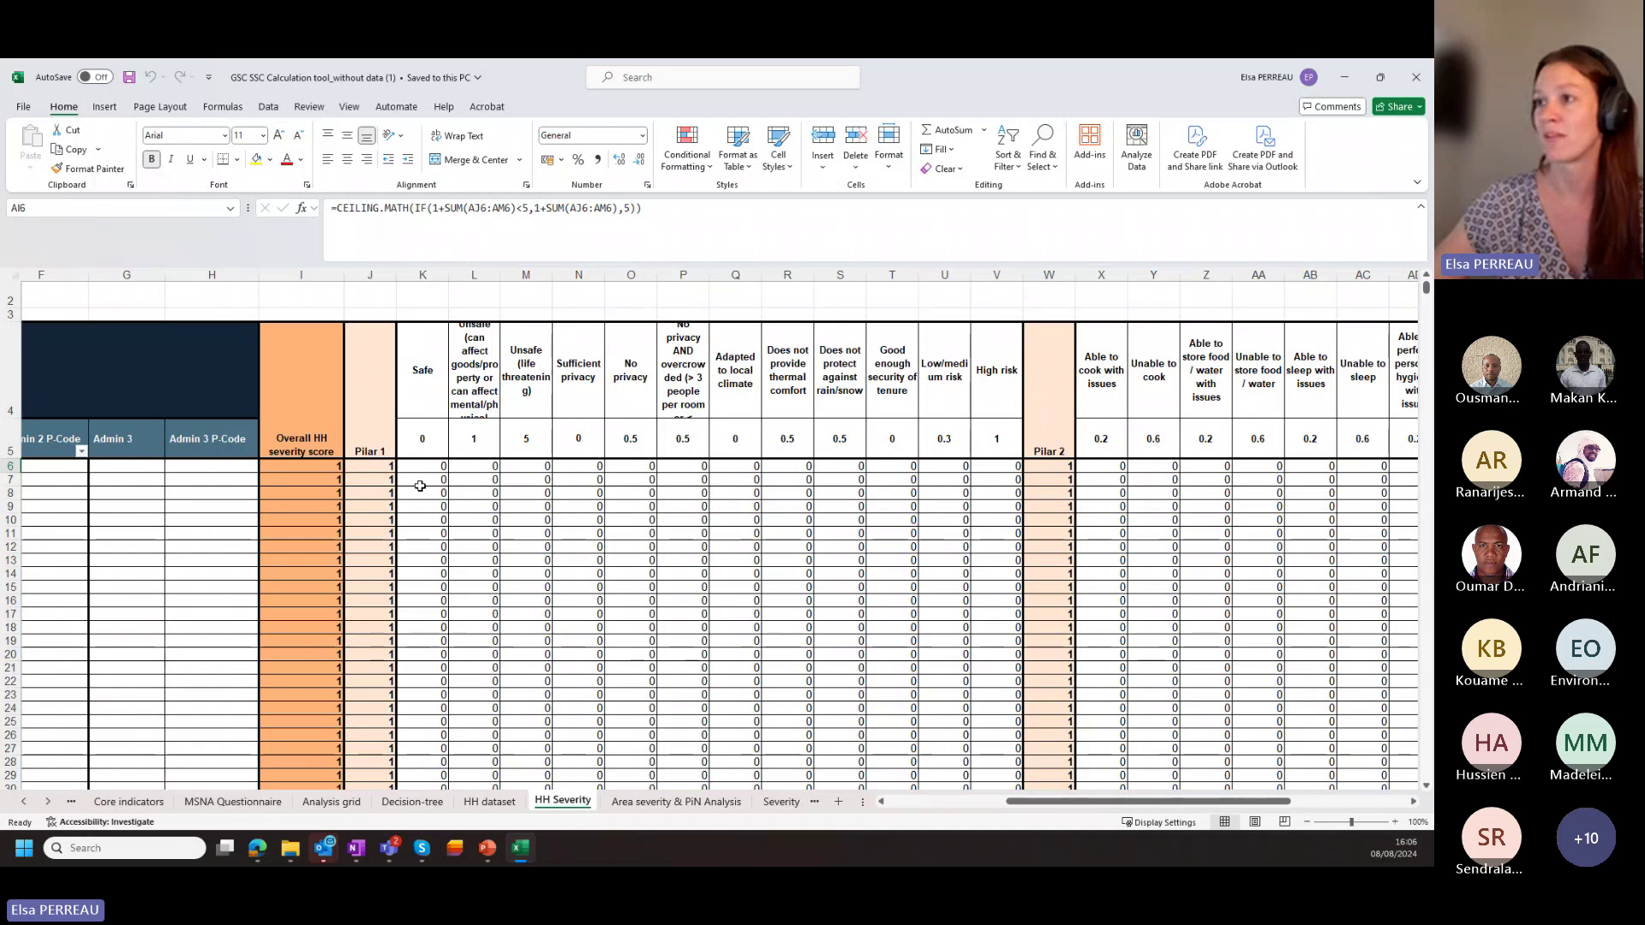
{"action": "left_click", "coordinate": [382, 467]}
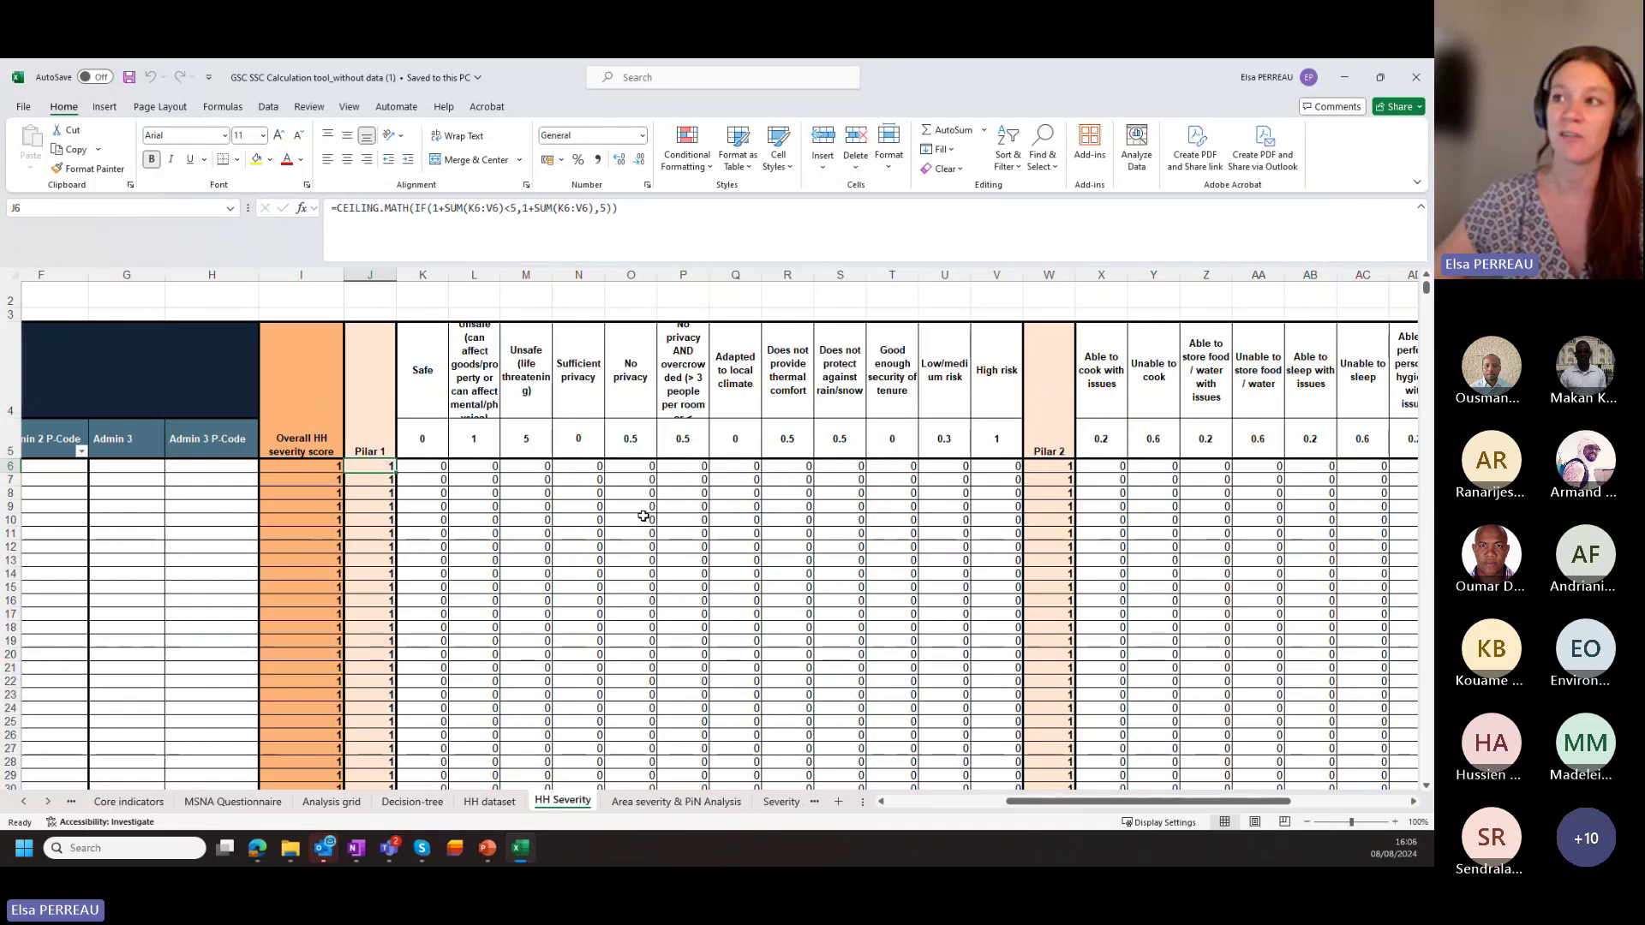
Review the UUID, population group and Admin 1 to Admin 3 P-Code columns in HH Severity, ending with the overall severity score formula.
{"action": "left_click_drag", "start_coordinate": [1047, 804], "coordinate": [928, 813]}
{"action": "left_click", "coordinate": [185, 468]}
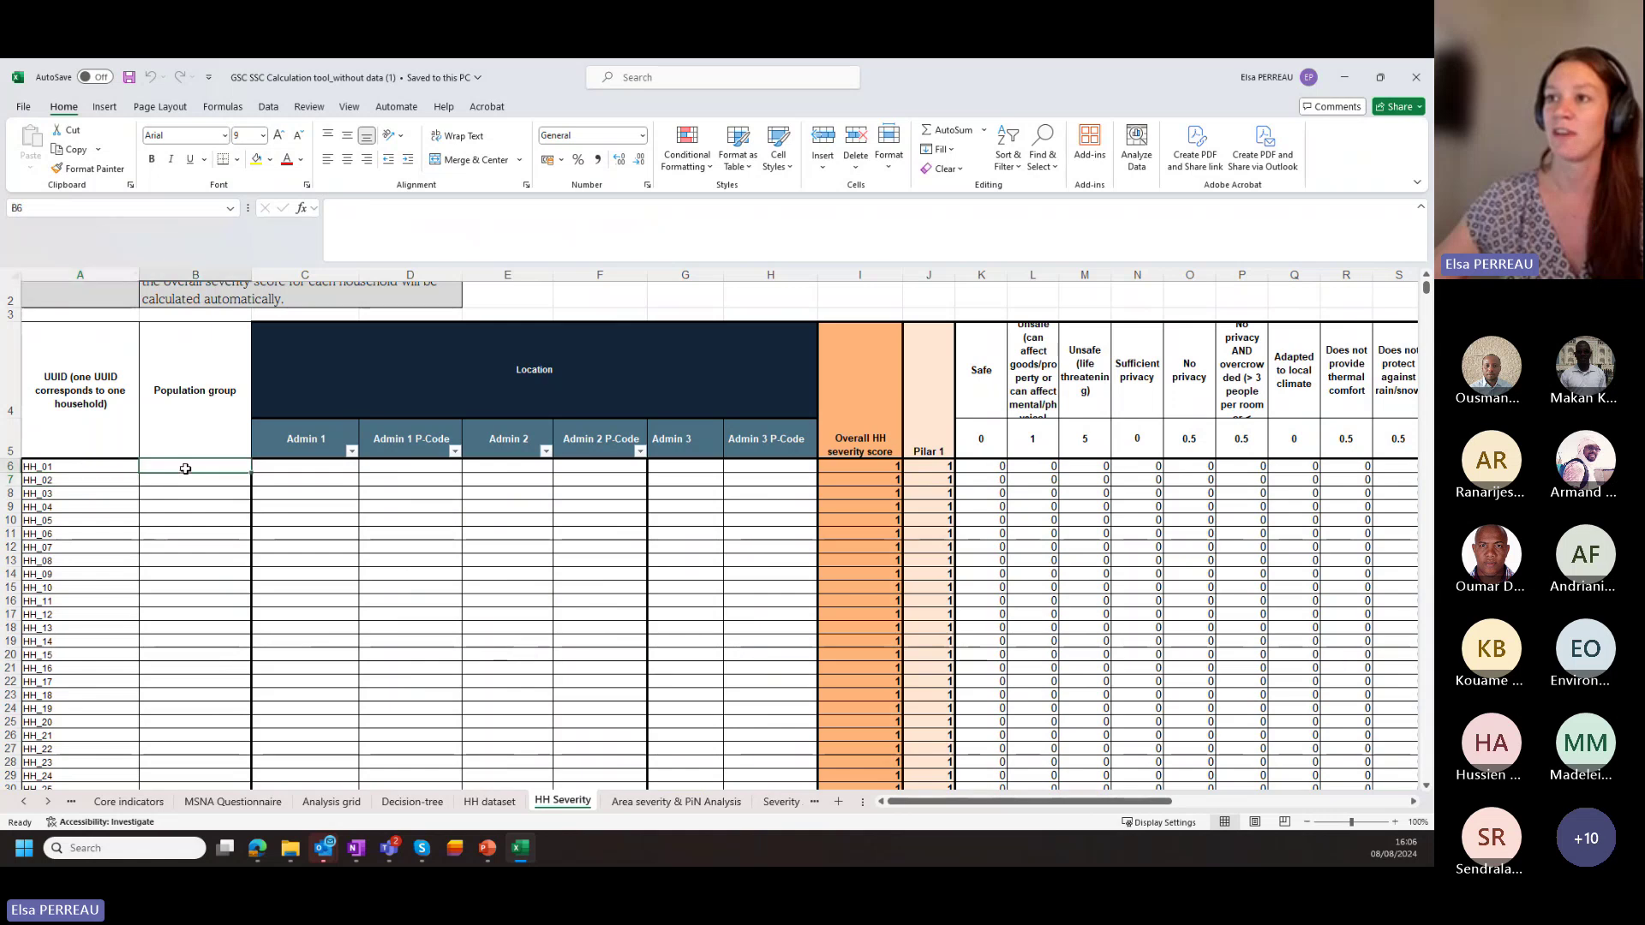
{"action": "left_click", "coordinate": [89, 442]}
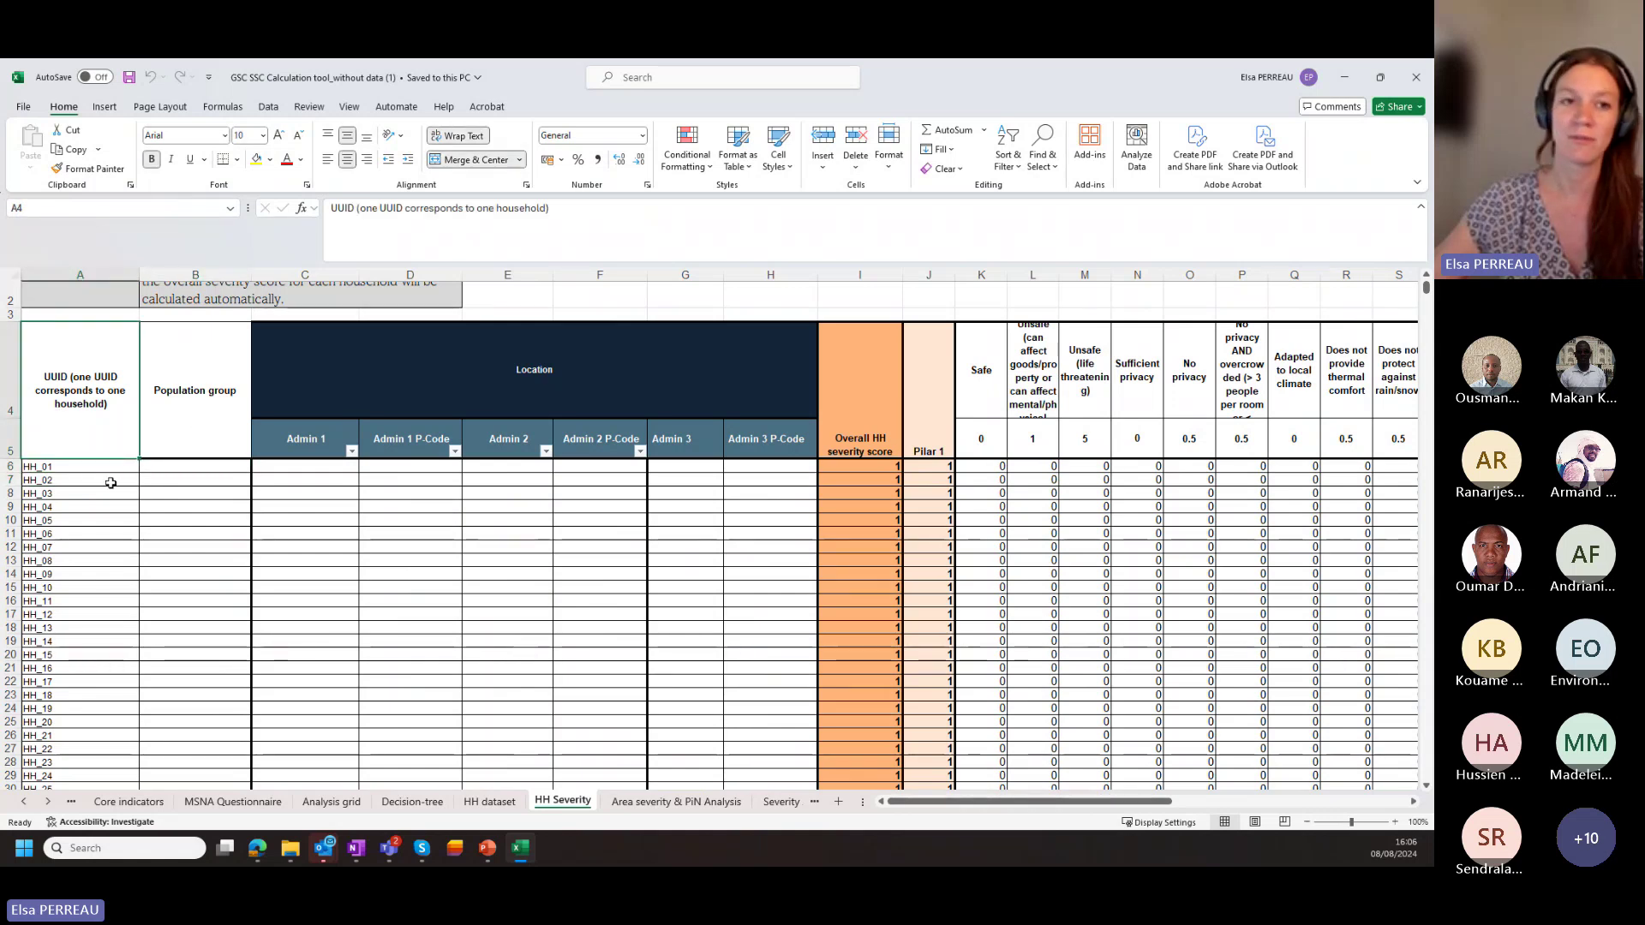
{"action": "left_click", "coordinate": [200, 469]}
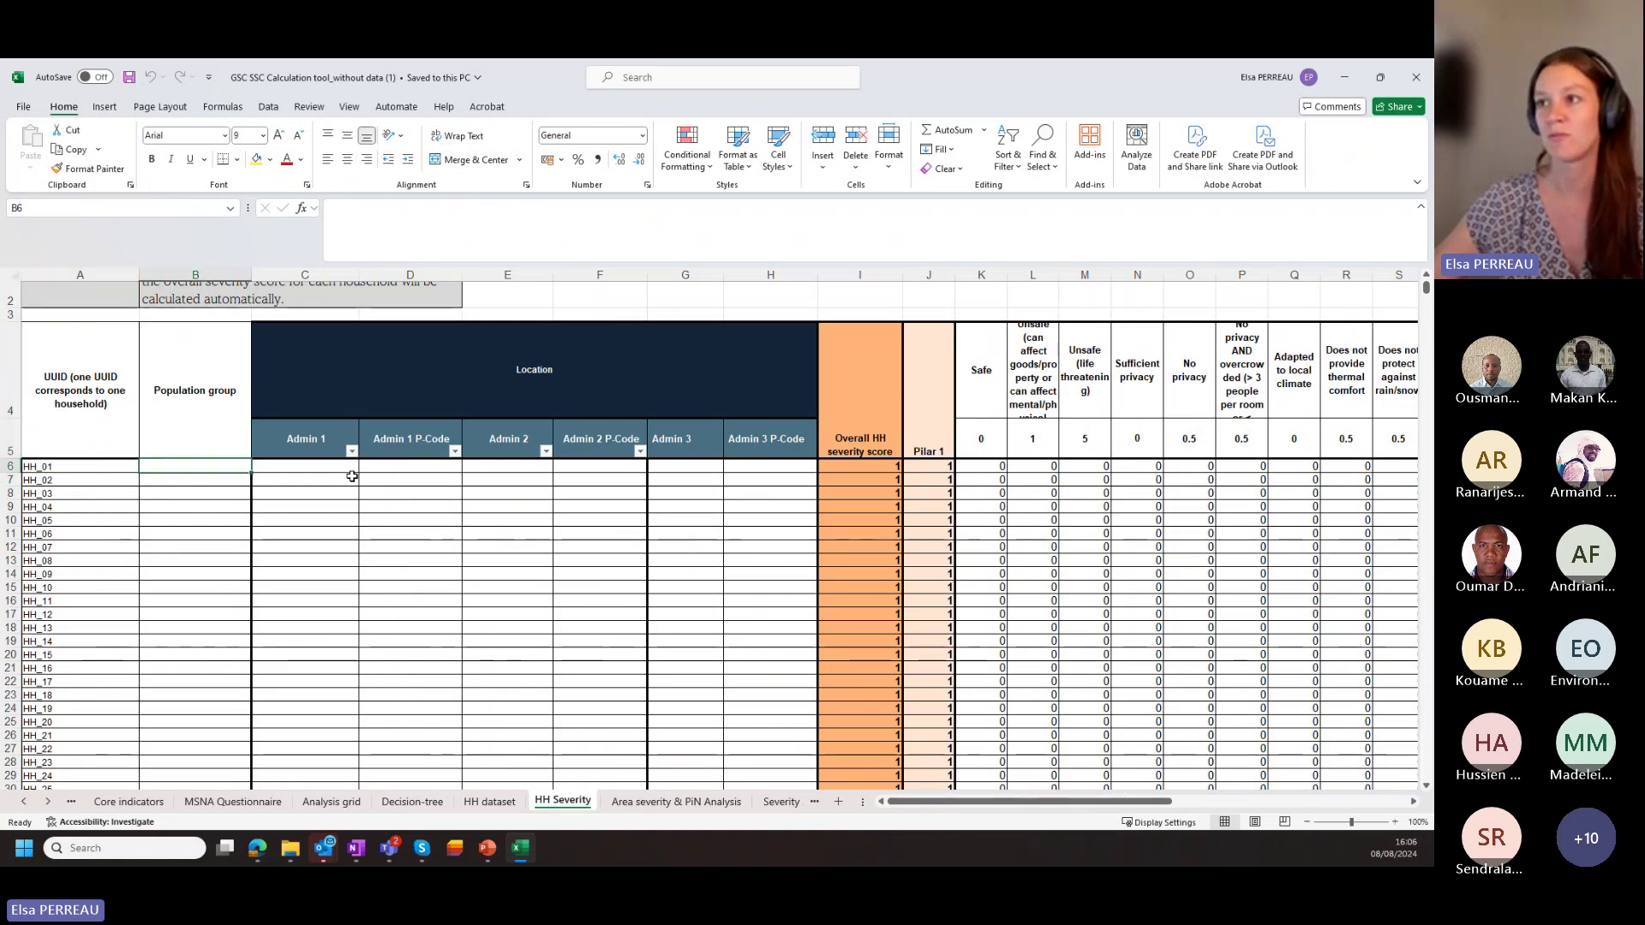
{"action": "left_click", "coordinate": [337, 467]}
{"action": "left_click", "coordinate": [431, 467]}
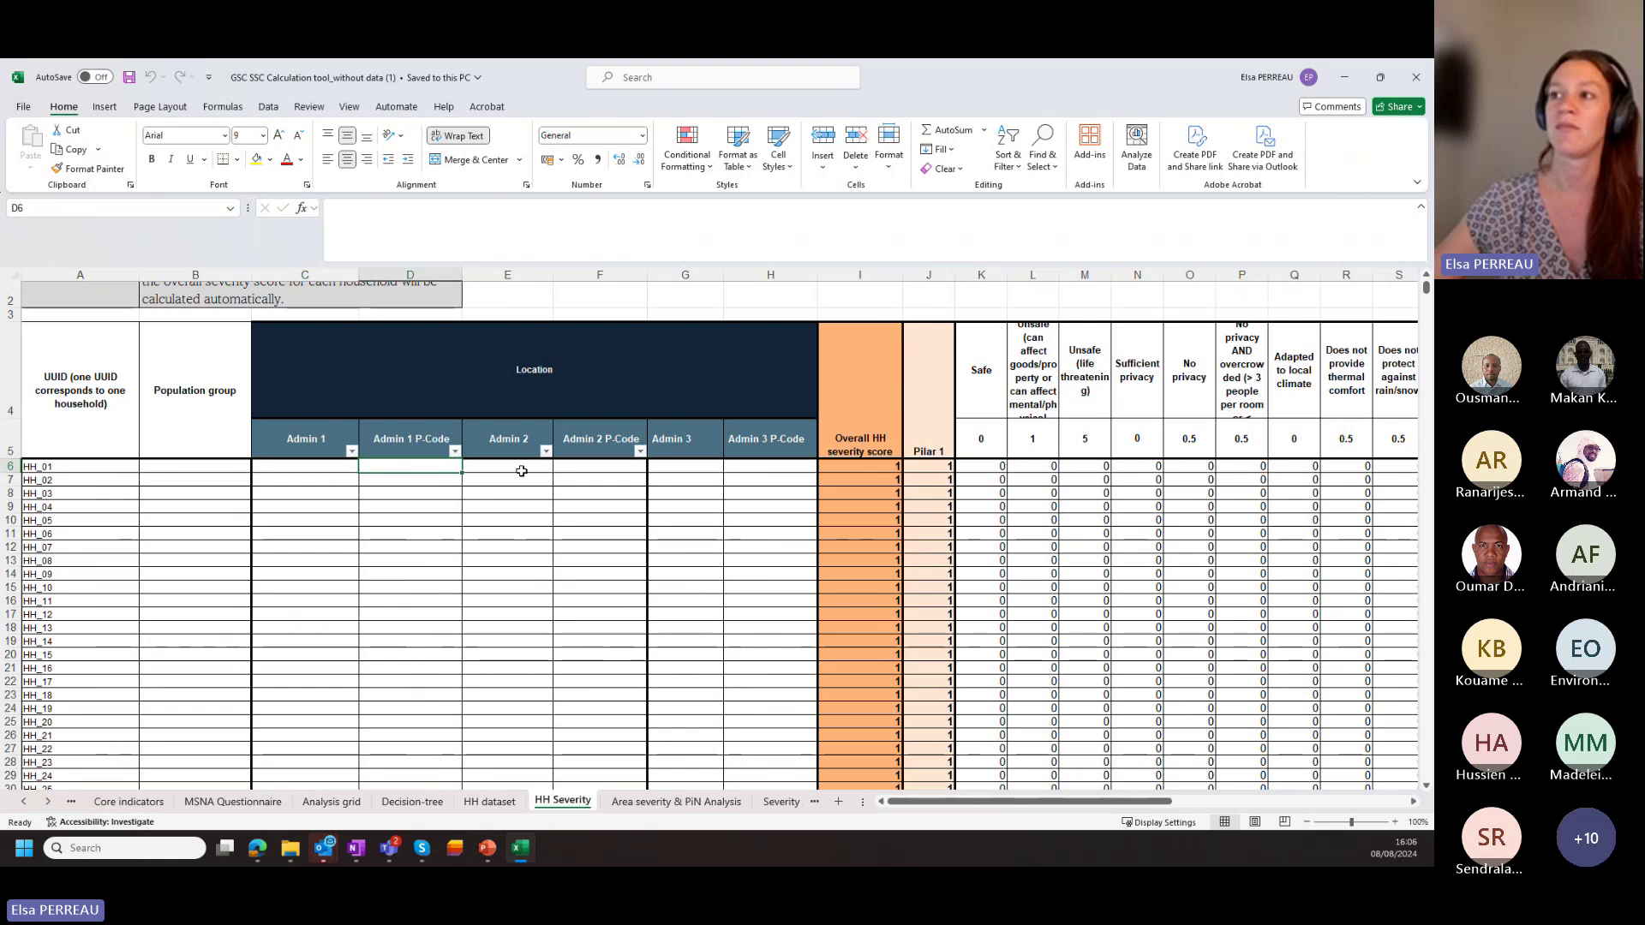
{"action": "left_click", "coordinate": [521, 471]}
{"action": "left_click", "coordinate": [601, 469]}
{"action": "left_click", "coordinate": [686, 469]}
{"action": "left_click", "coordinate": [773, 468]}
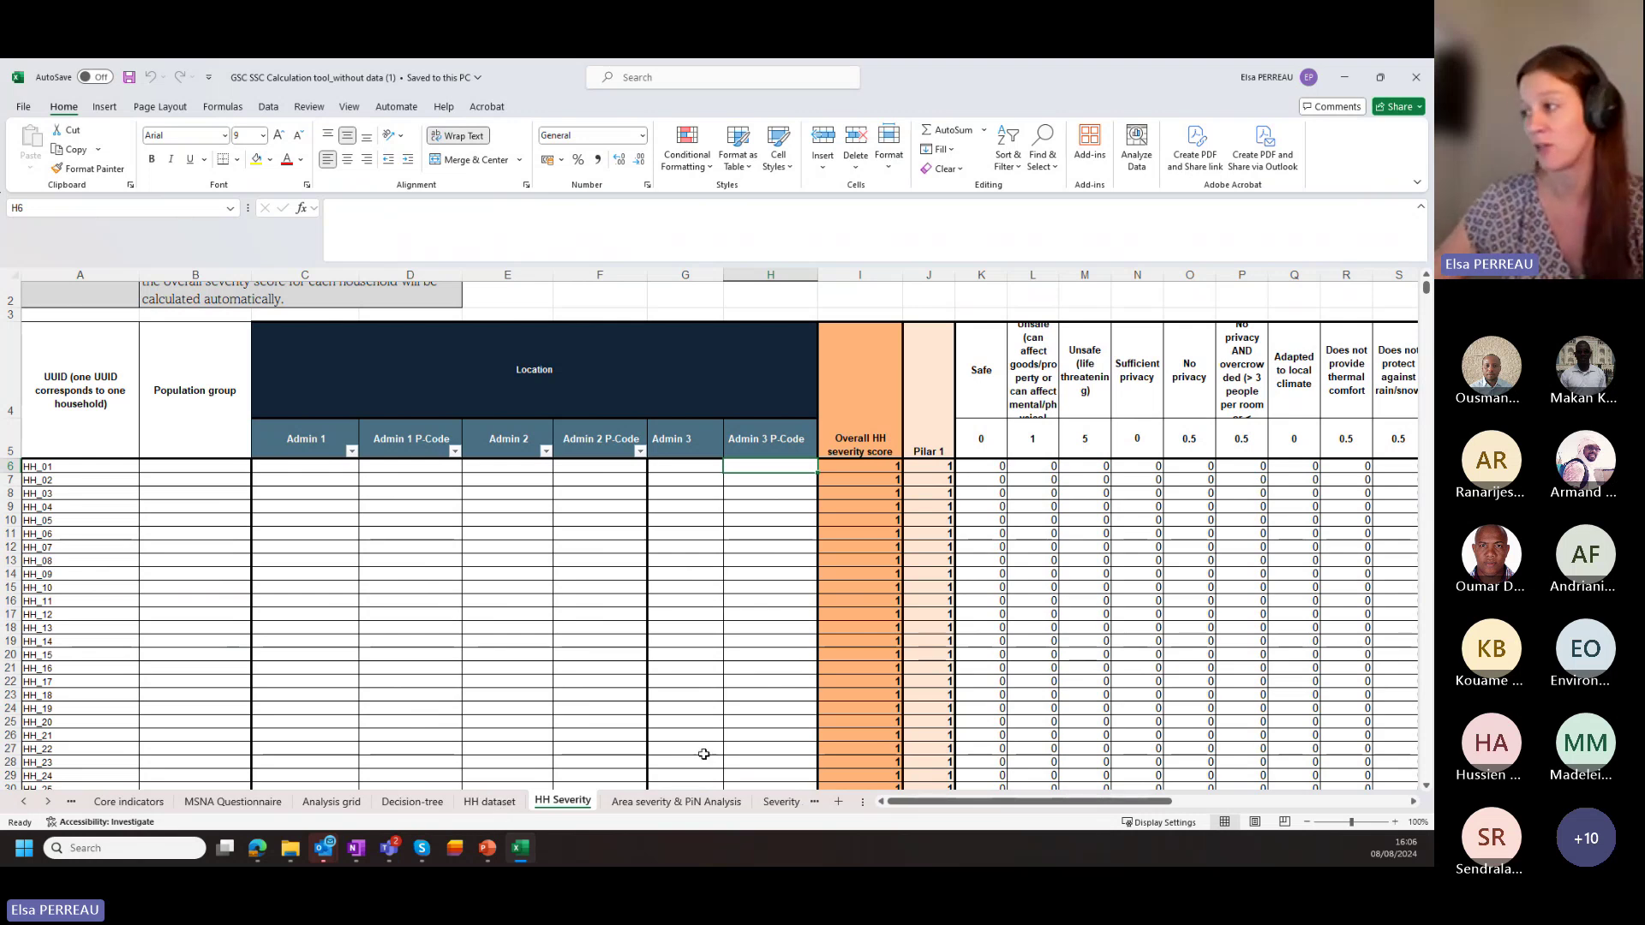
{"action": "left_click_drag", "start_coordinate": [1021, 806], "coordinate": [1009, 852]}
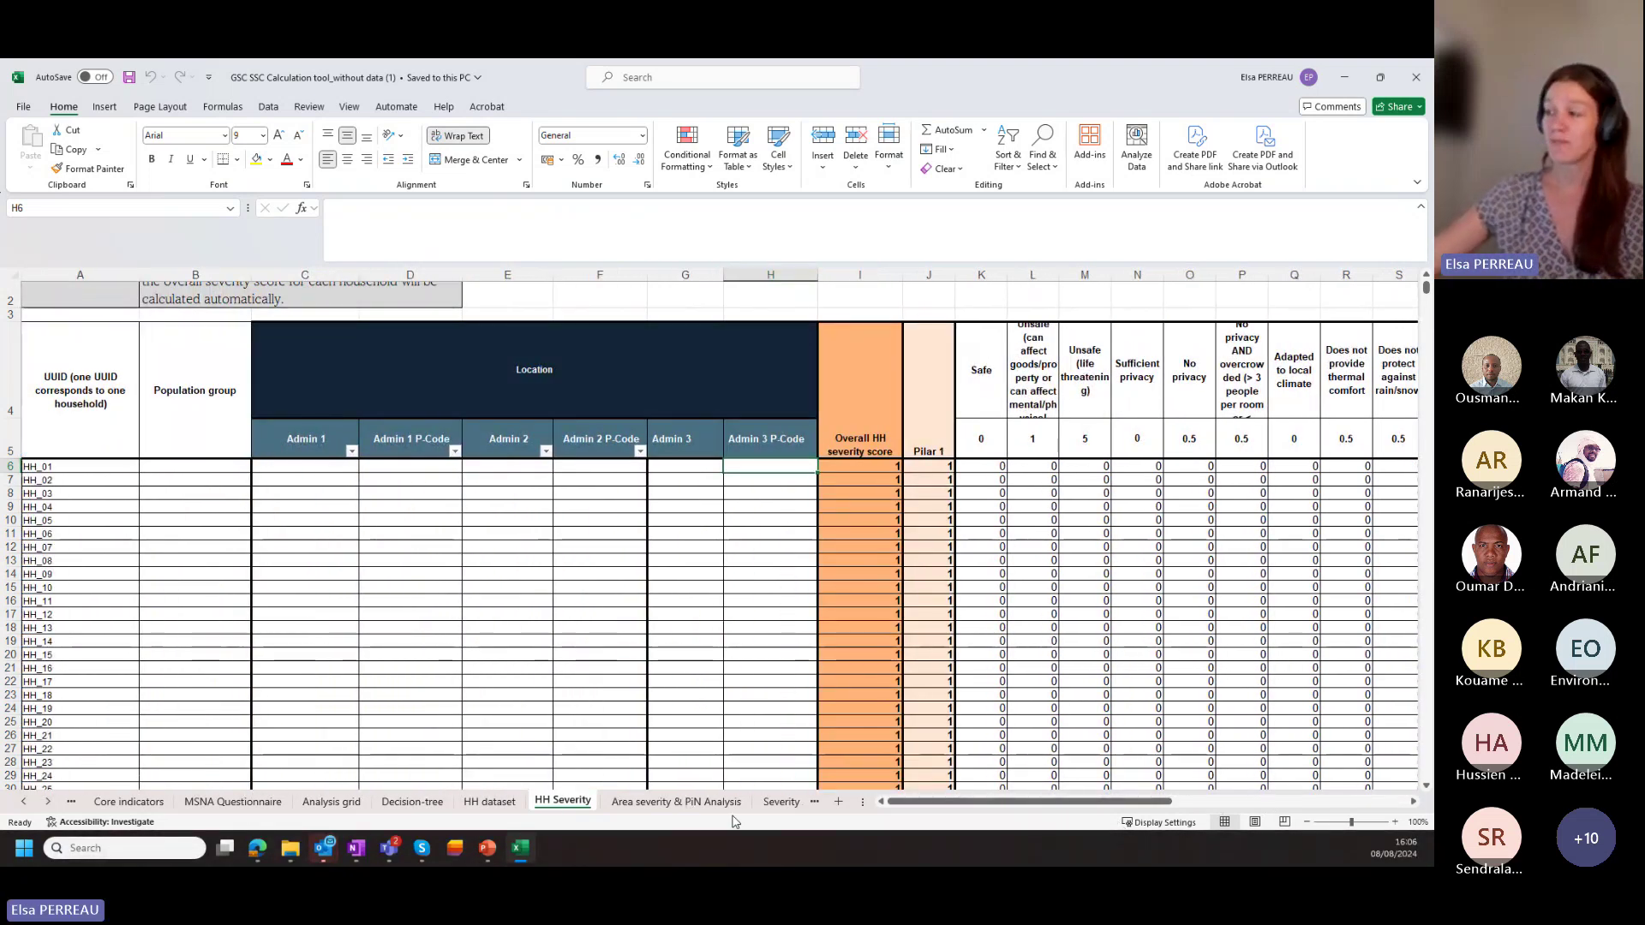
{"action": "left_click", "coordinate": [884, 467]}
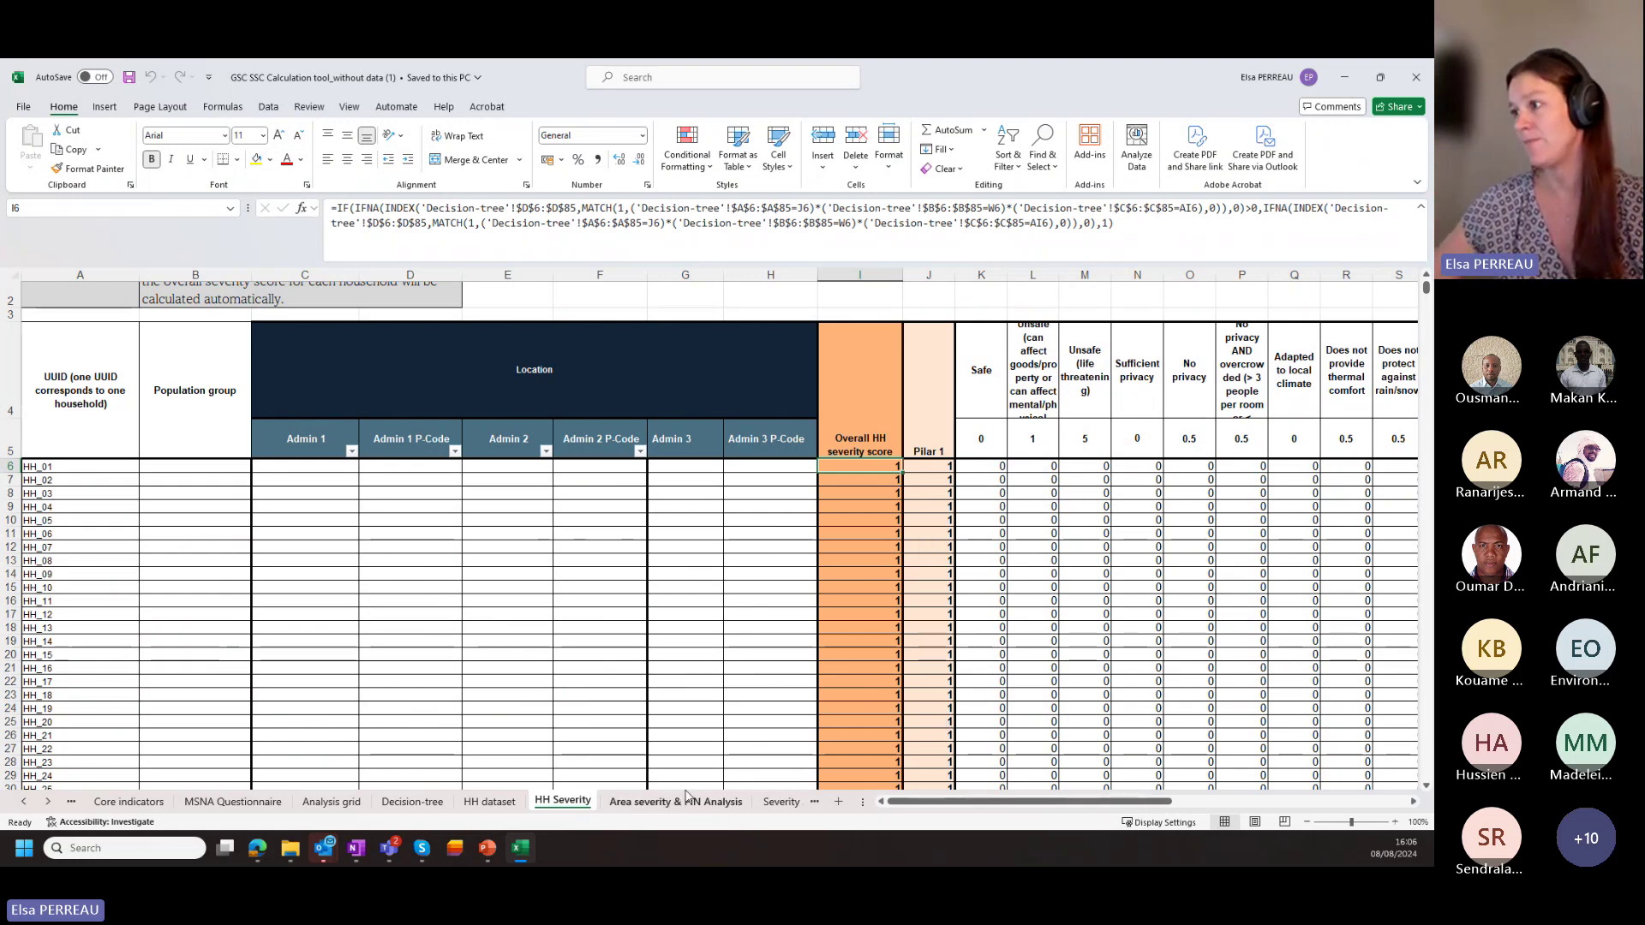
Open the Area severity & PiN Analysis sheet and look over its location, population and severity phase headings at 100% zoom.
{"action": "left_click", "coordinate": [658, 805]}
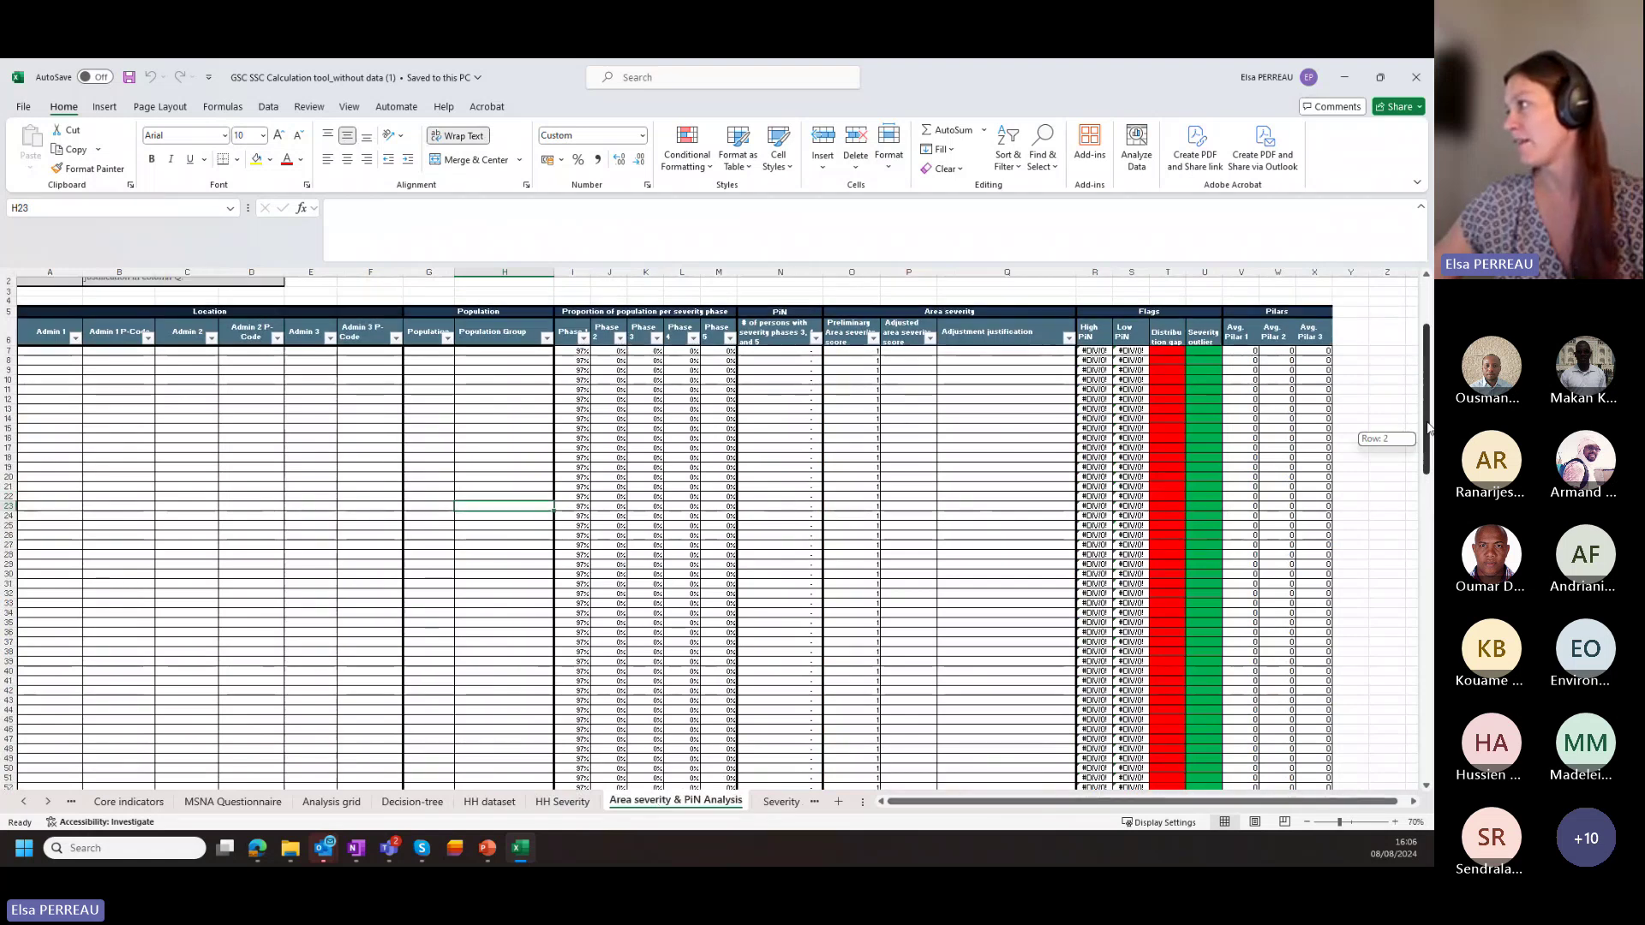
{"action": "scroll", "coordinate": [1365, 441], "scroll_direction": "up", "scroll_amount": 1}
{"action": "left_click", "coordinate": [1395, 822]}
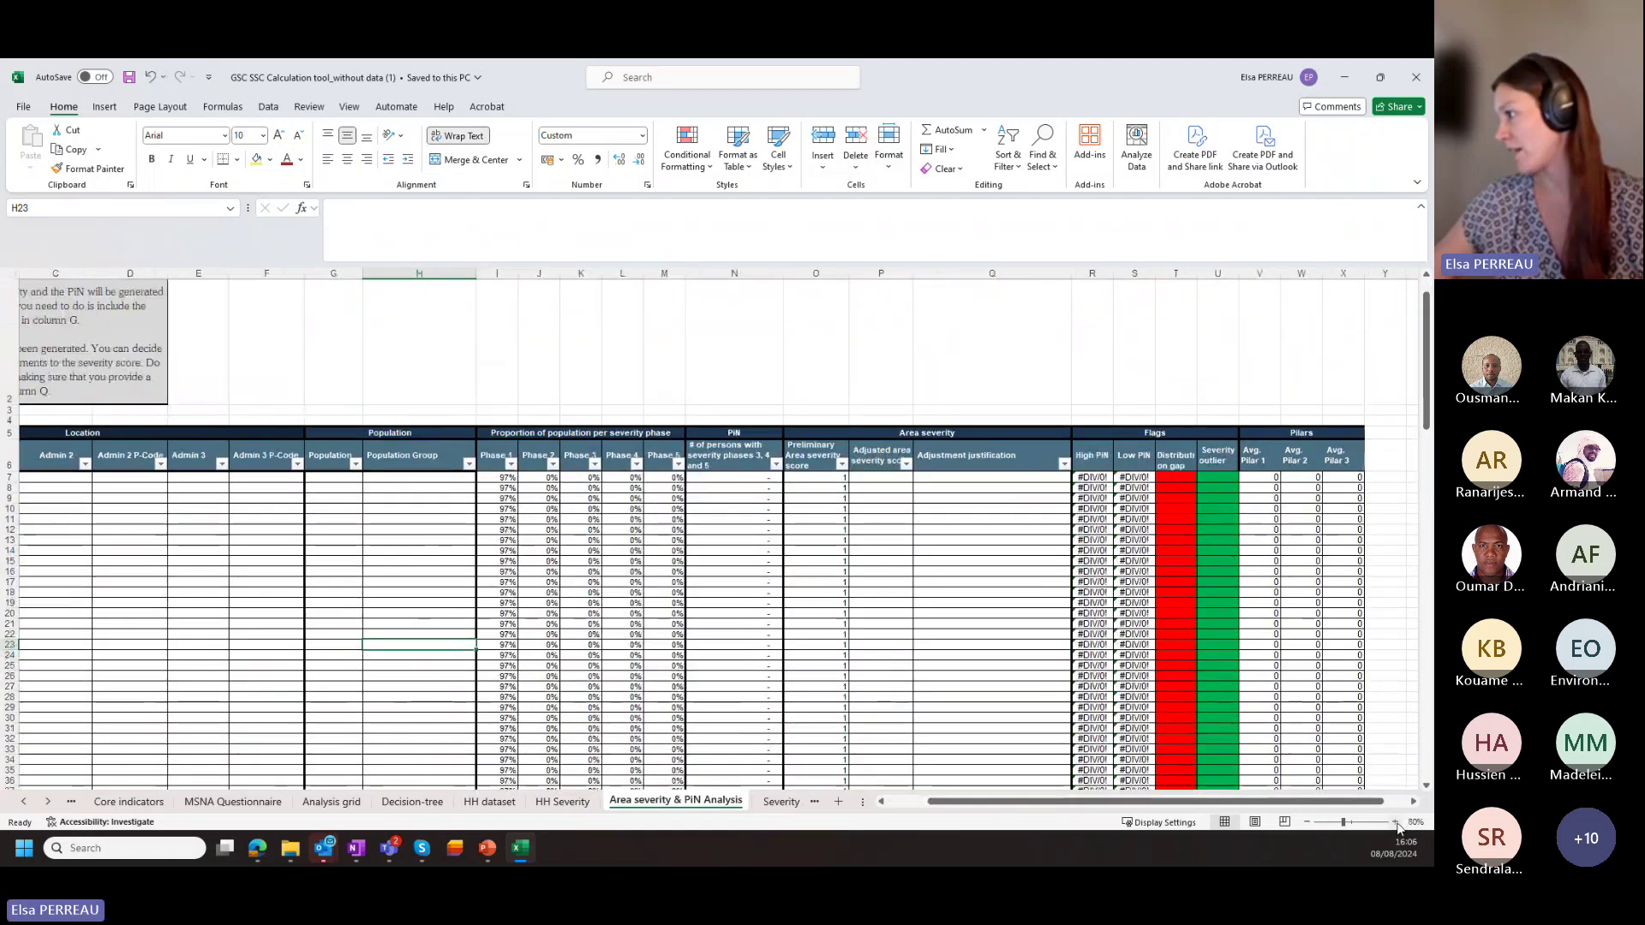
{"action": "left_click", "coordinate": [1395, 821]}
{"action": "left_click", "coordinate": [1395, 822]}
{"action": "left_click_drag", "start_coordinate": [1224, 818], "coordinate": [1191, 815]}
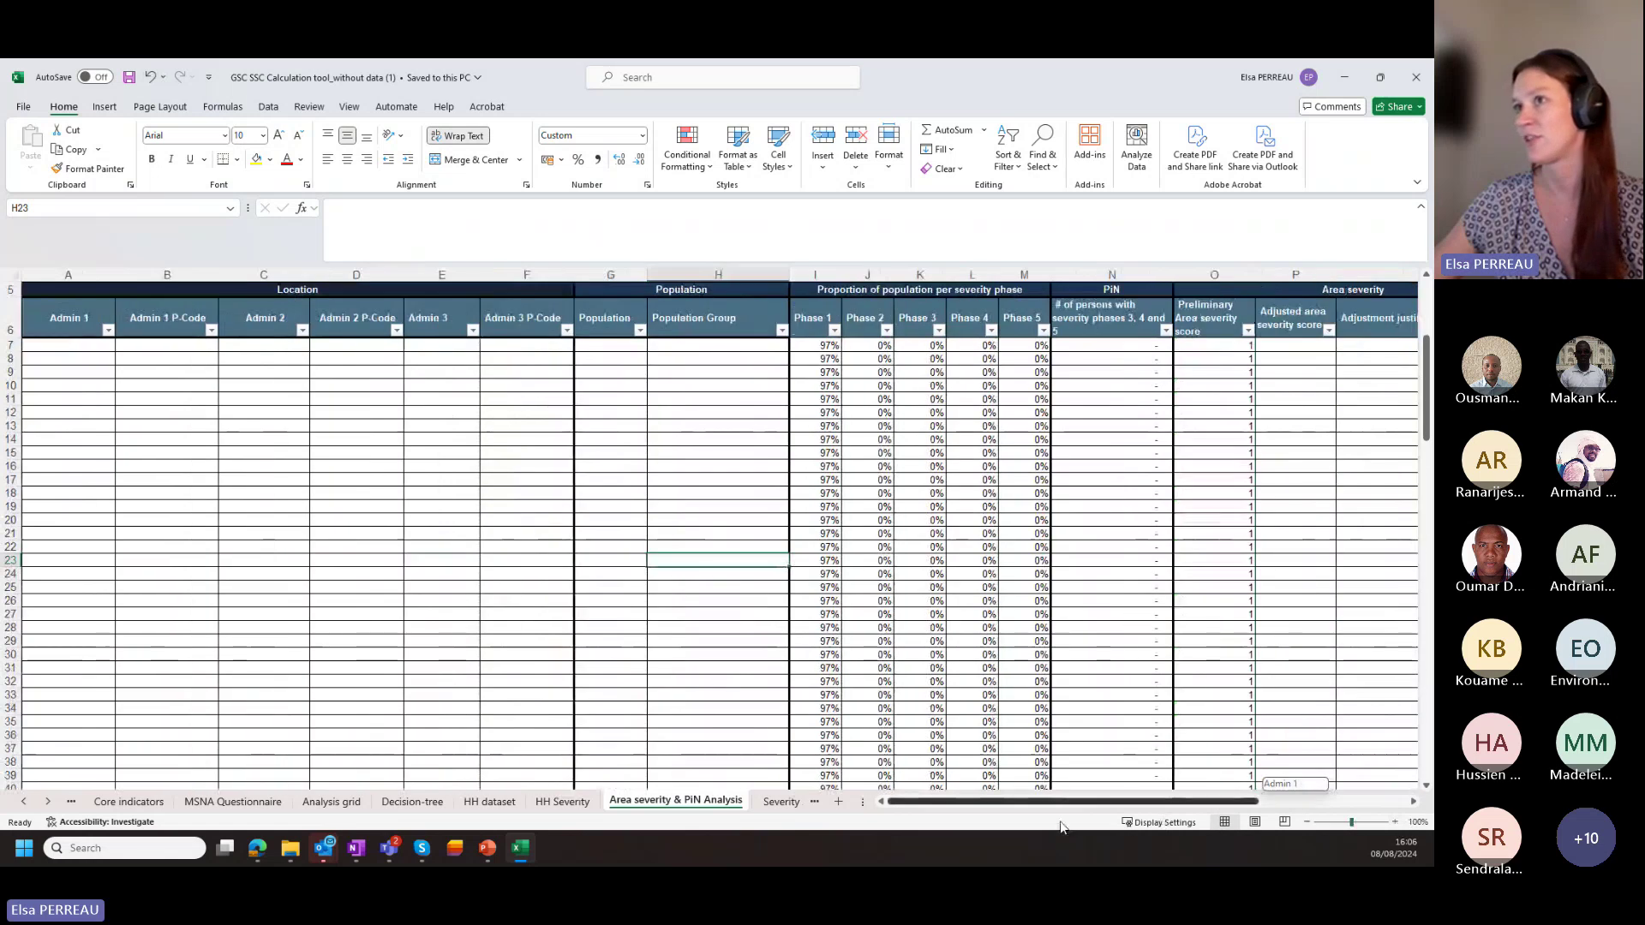
{"action": "scroll", "coordinate": [802, 620], "scroll_direction": "up", "scroll_amount": 1}
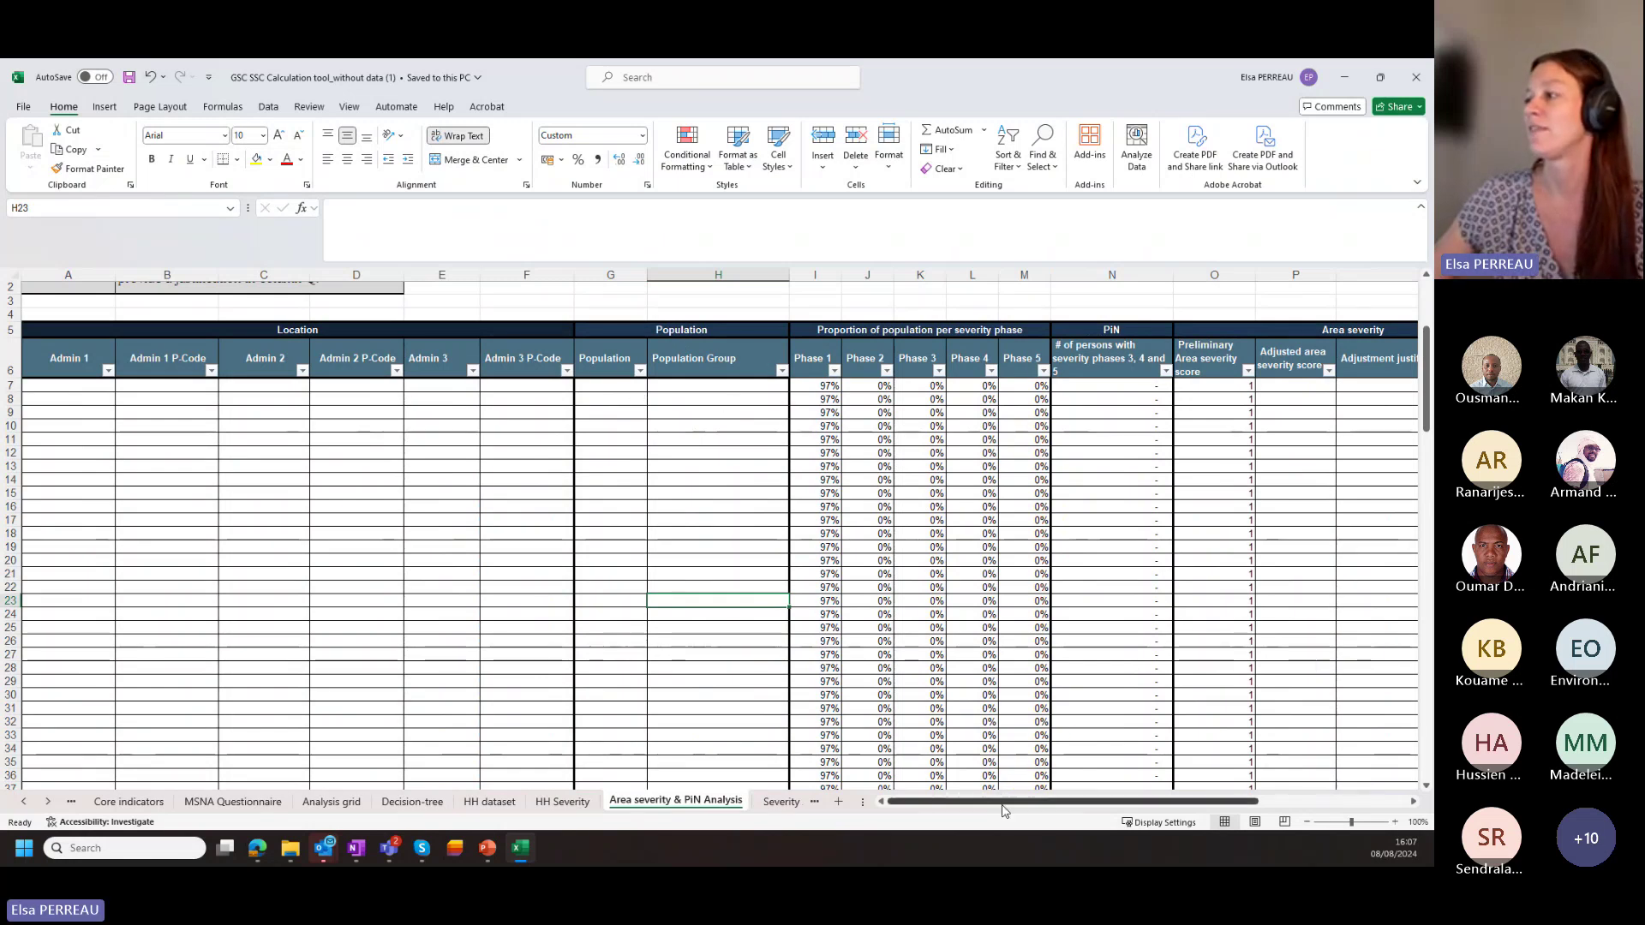
Inspect the row 7 Population Group cell and the formulas for the Phase 2 proportion and the number of persons in phases 3, 4 and 5.
{"action": "left_click_drag", "start_coordinate": [1001, 809], "coordinate": [1103, 802]}
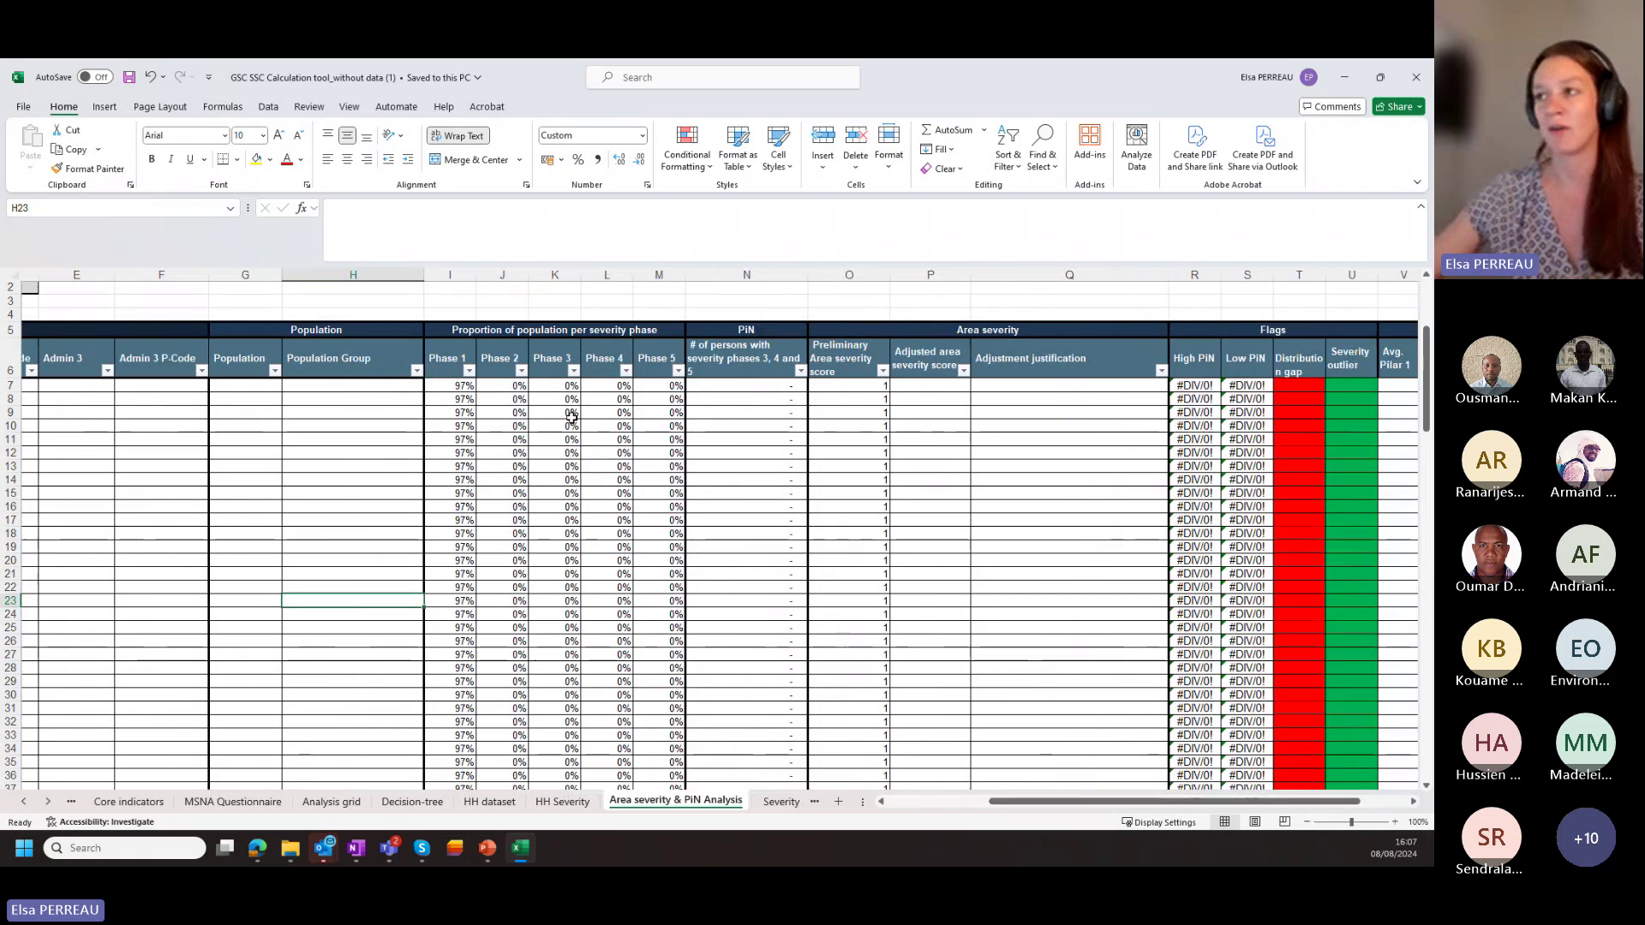
{"action": "left_click", "coordinate": [497, 354]}
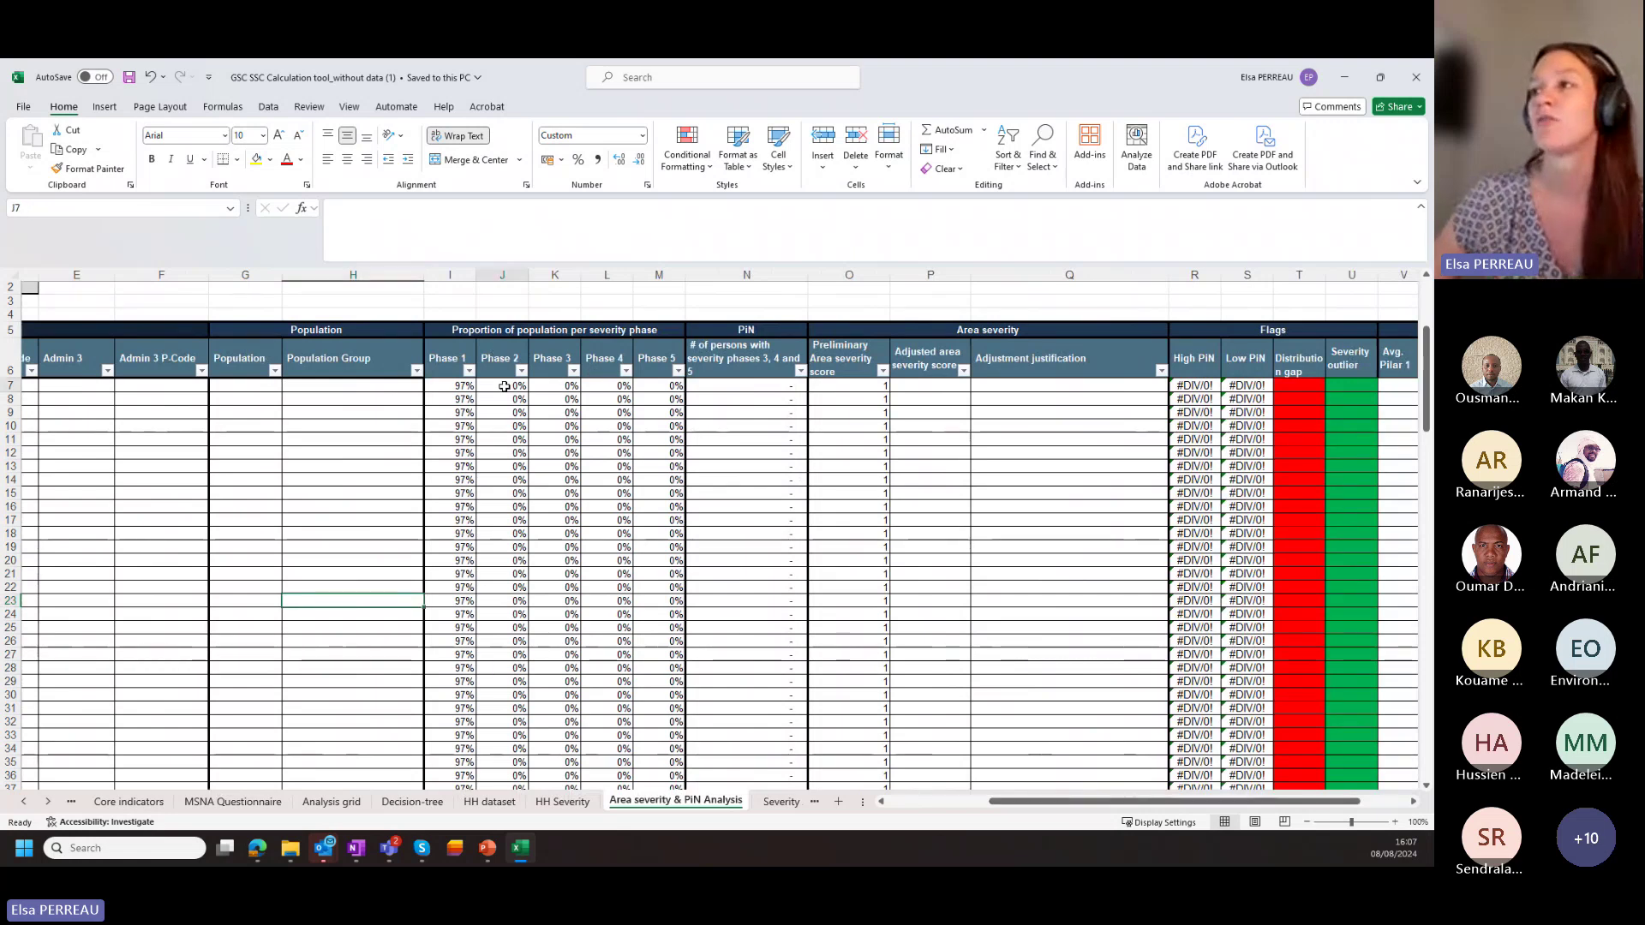
{"action": "left_click", "coordinate": [373, 390]}
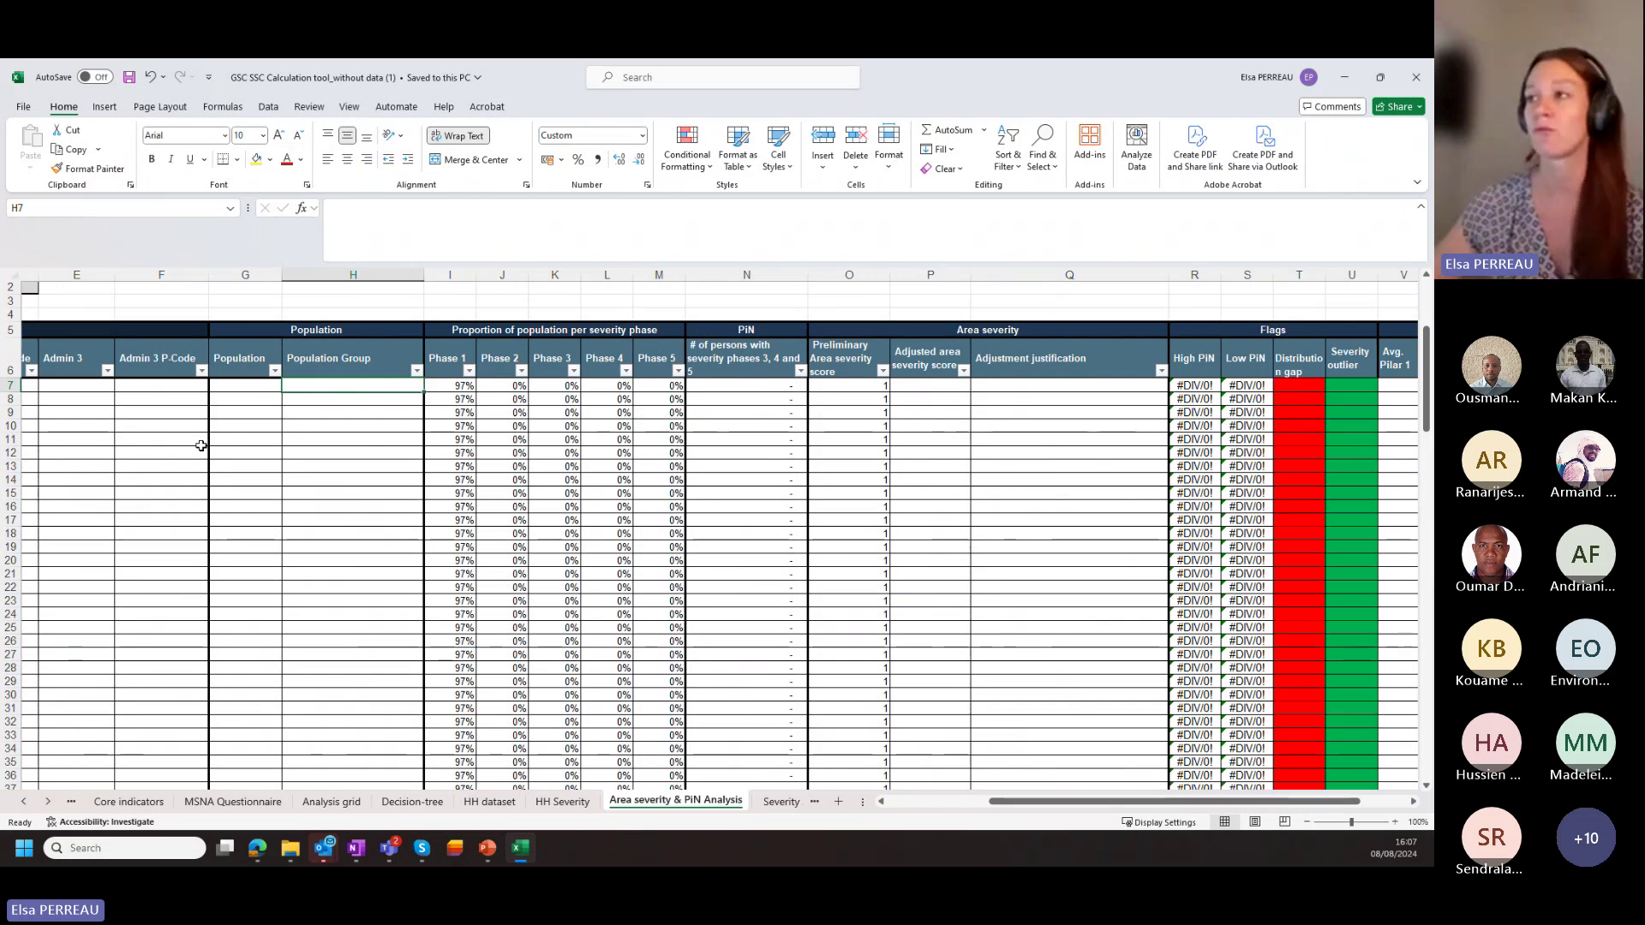
{"action": "left_click", "coordinate": [496, 386]}
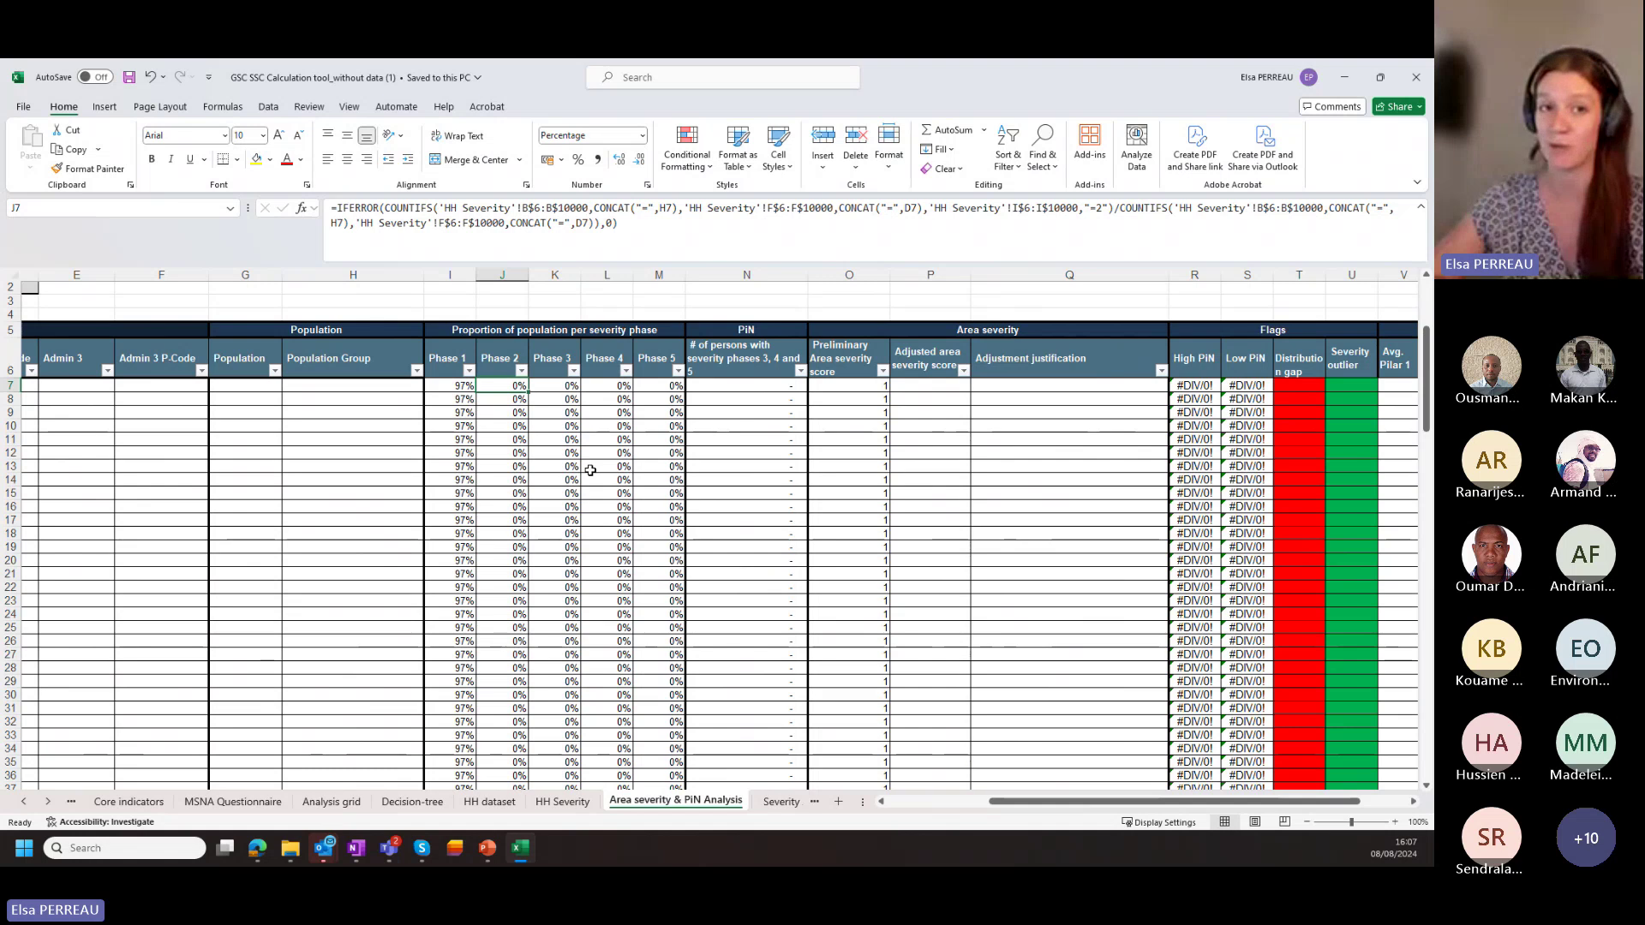
{"action": "left_click", "coordinate": [735, 387]}
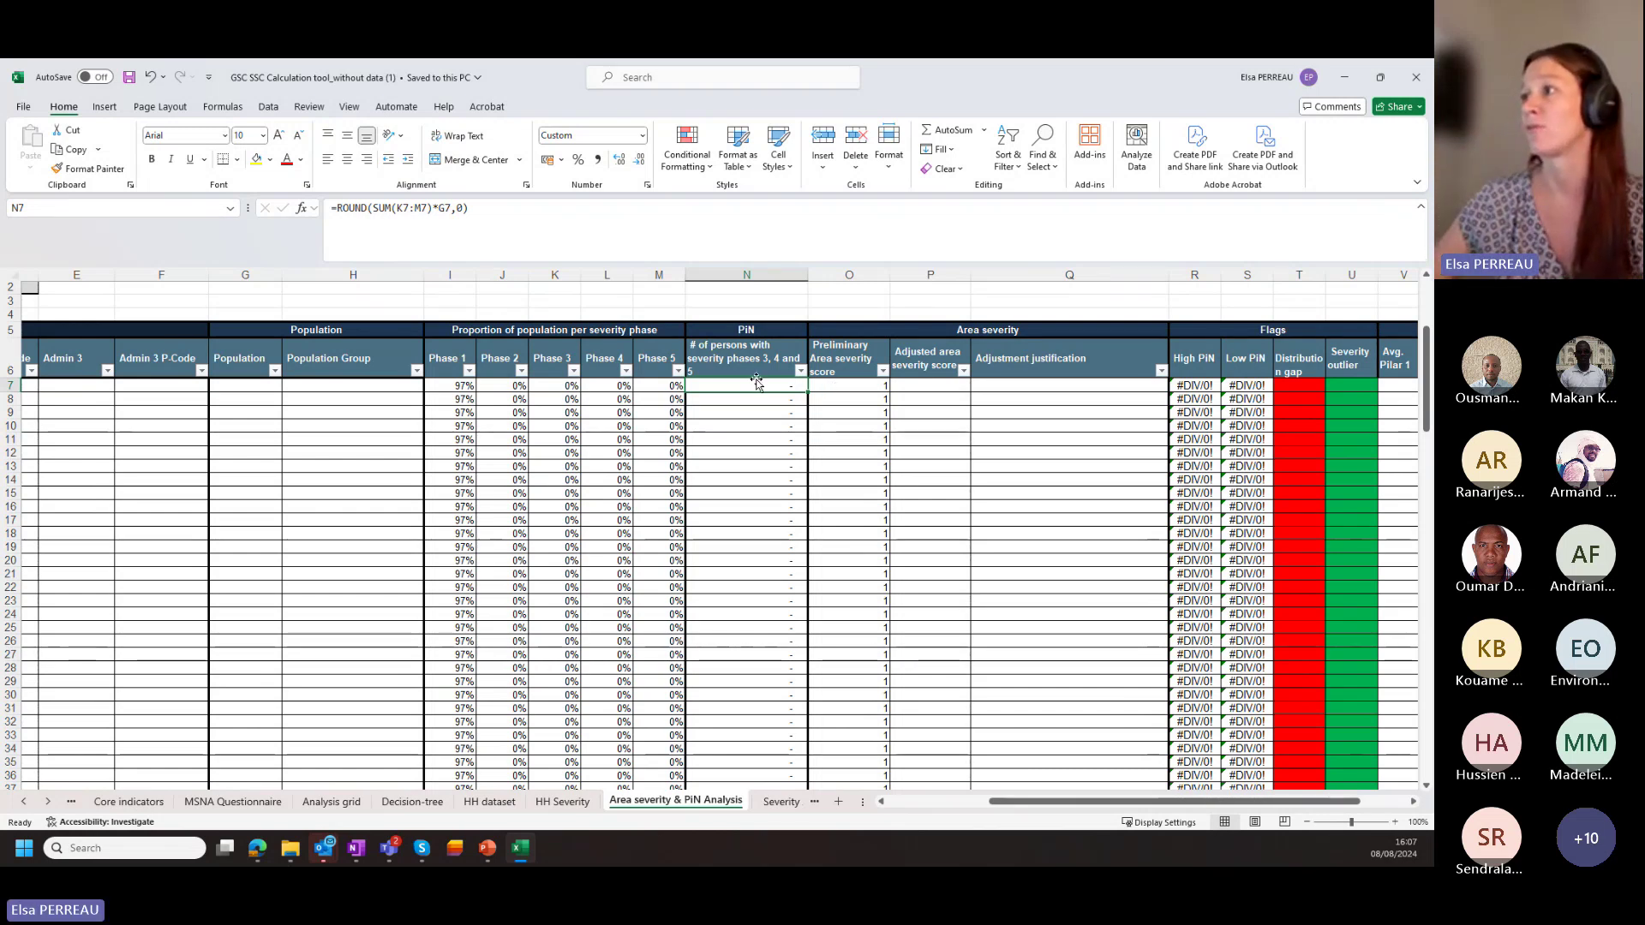
Examine the preliminary area severity score formula, the Adjusted area severity score heading and the empty Adjustment justification cell in row 7.
{"action": "left_click", "coordinate": [845, 390]}
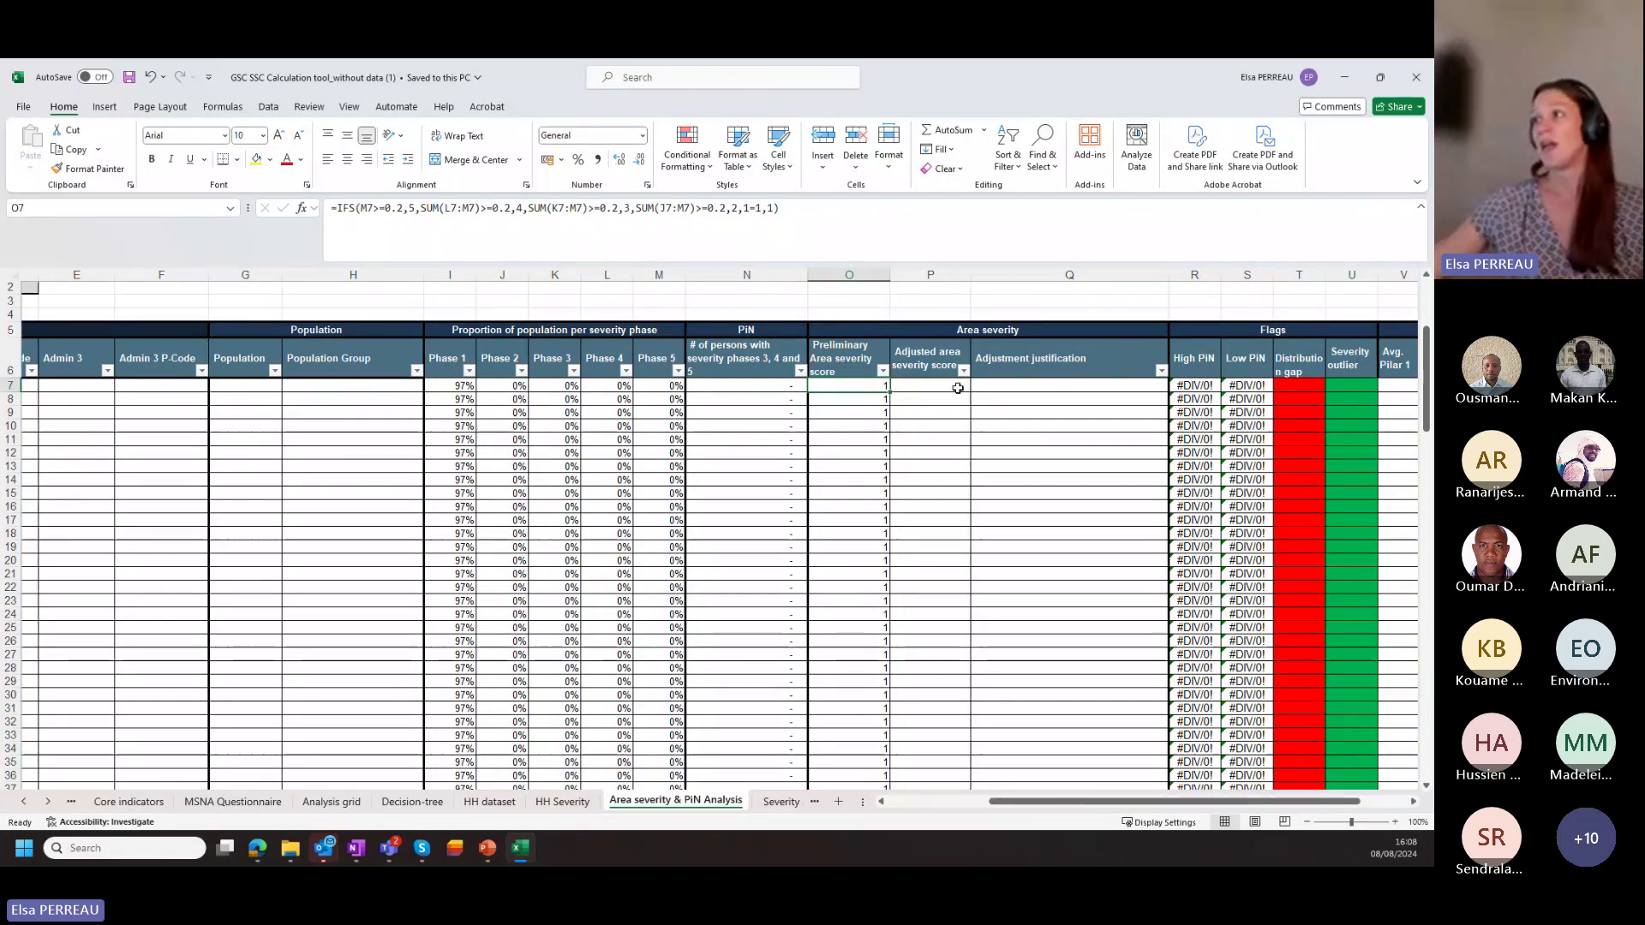
{"action": "left_click", "coordinate": [927, 360]}
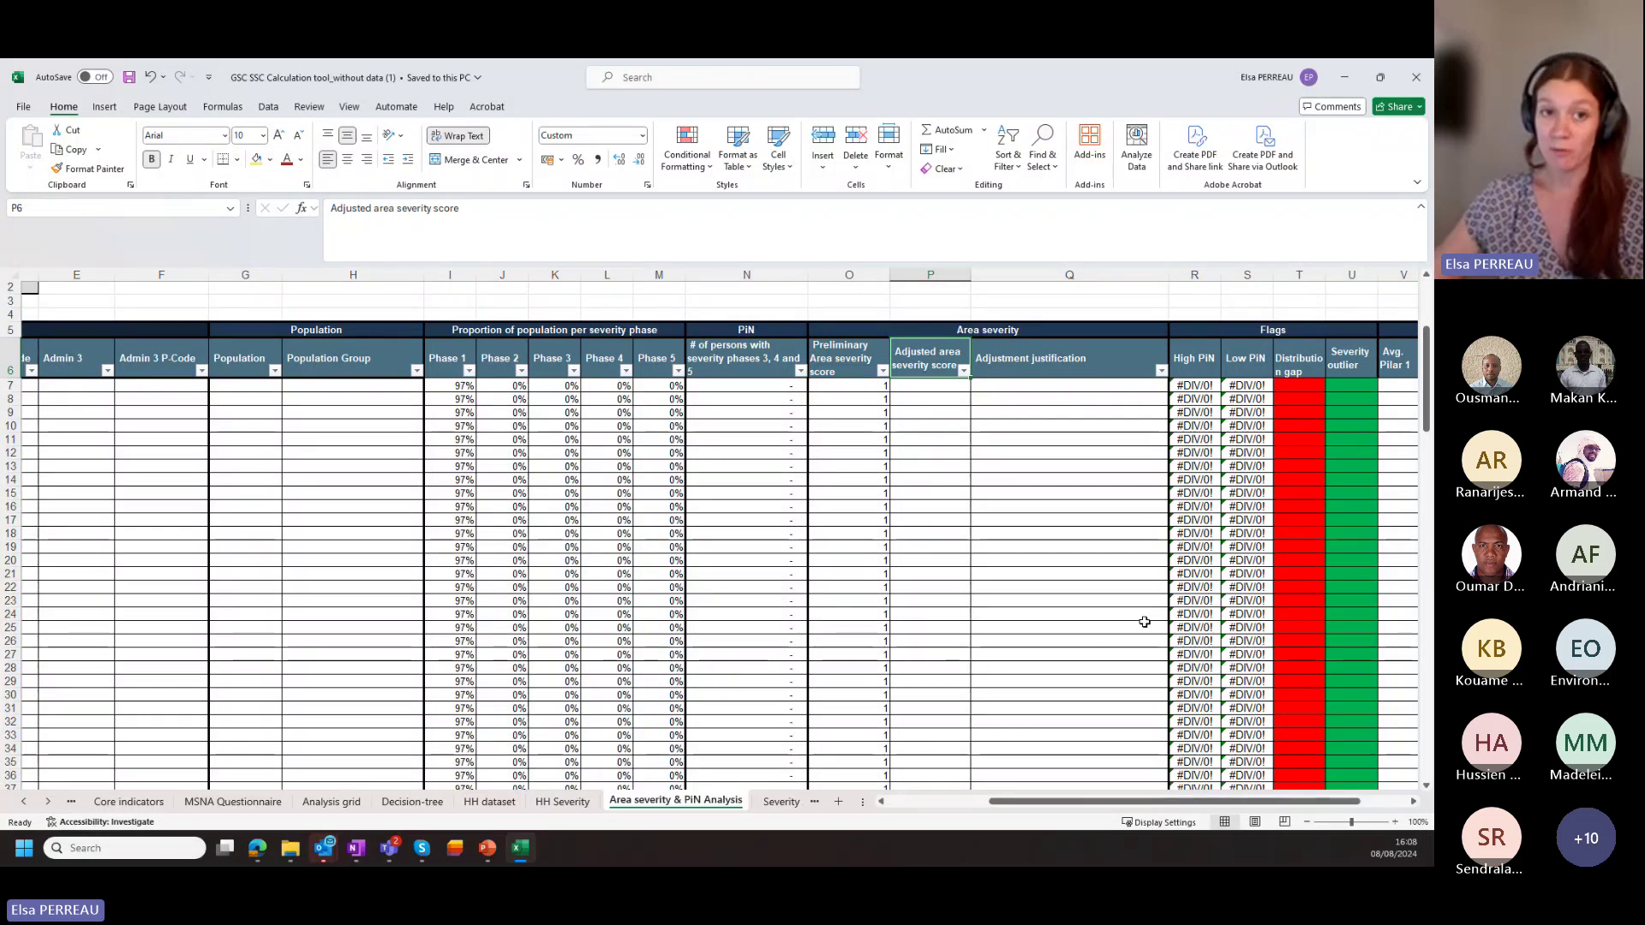
{"action": "left_click", "coordinate": [1050, 386]}
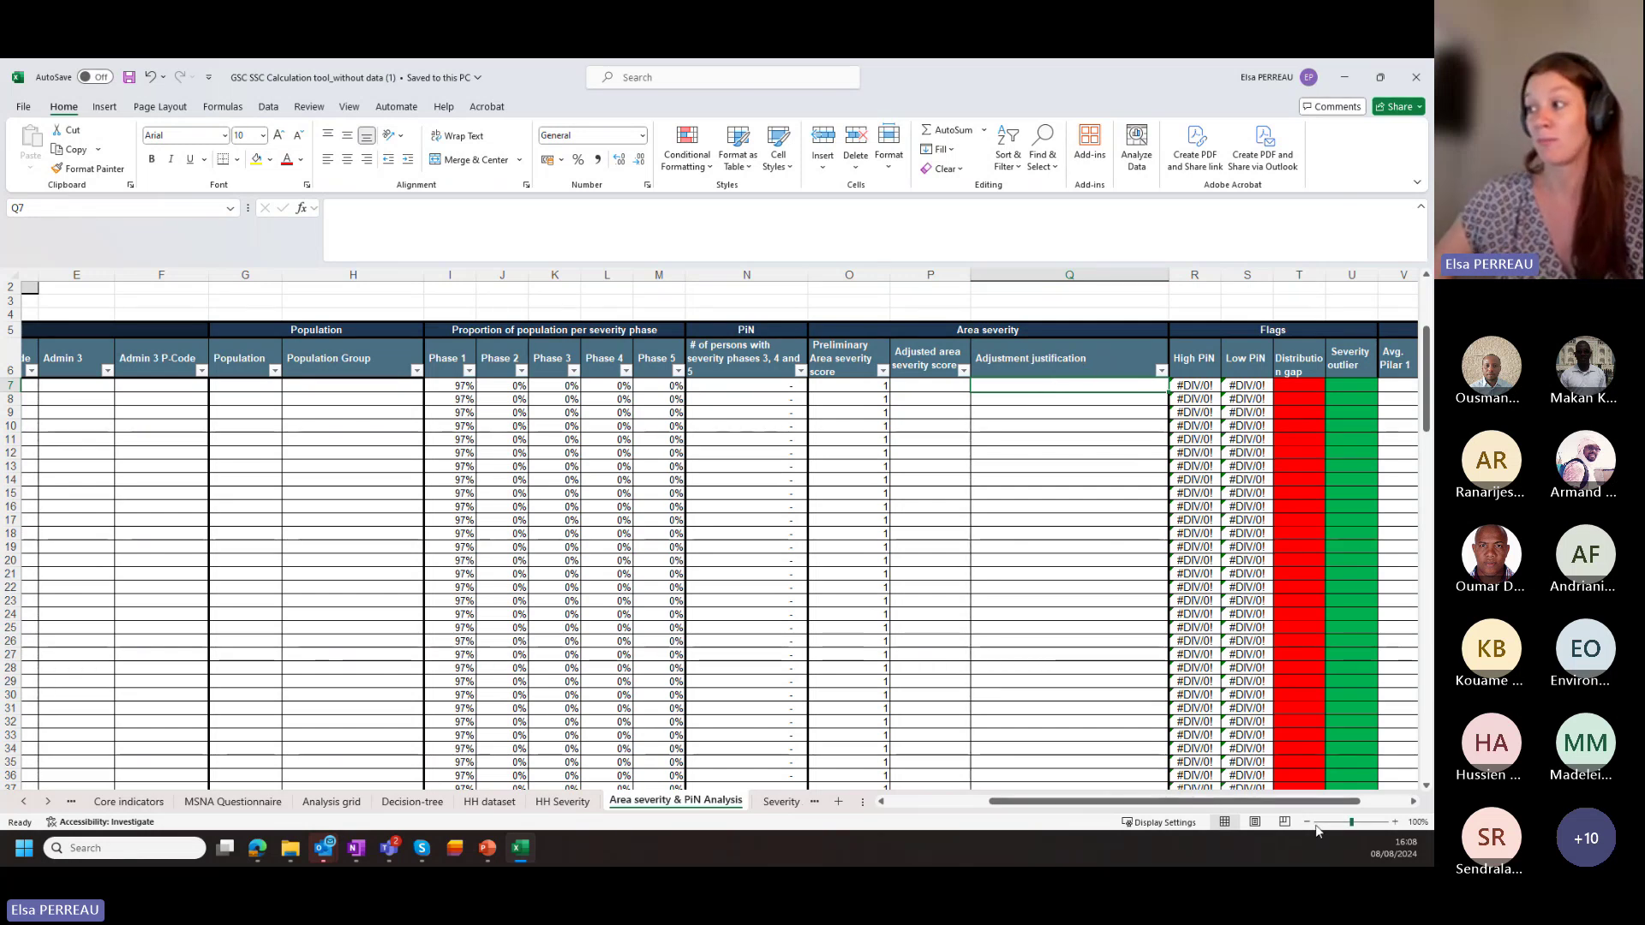
Look over the Flags columns, from High PiN to Severity outlier, and the average pillar columns beside them.
{"action": "left_click_drag", "start_coordinate": [1310, 804], "coordinate": [1365, 815]}
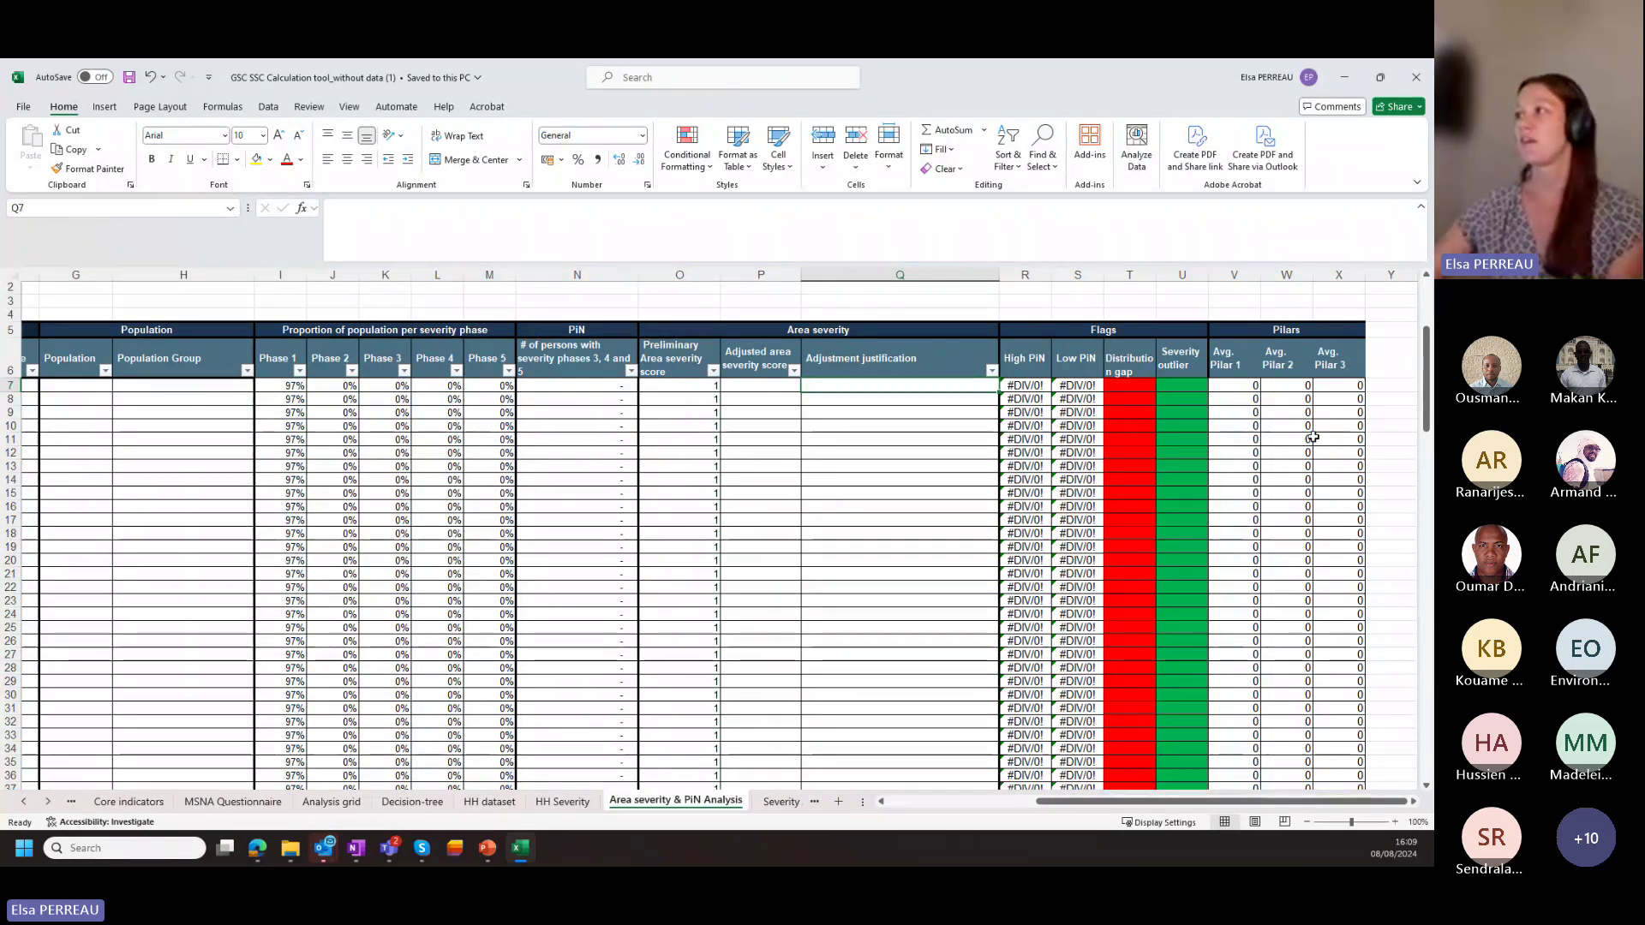
{"action": "scroll", "coordinate": [1239, 482], "scroll_direction": "up", "scroll_amount": 2}
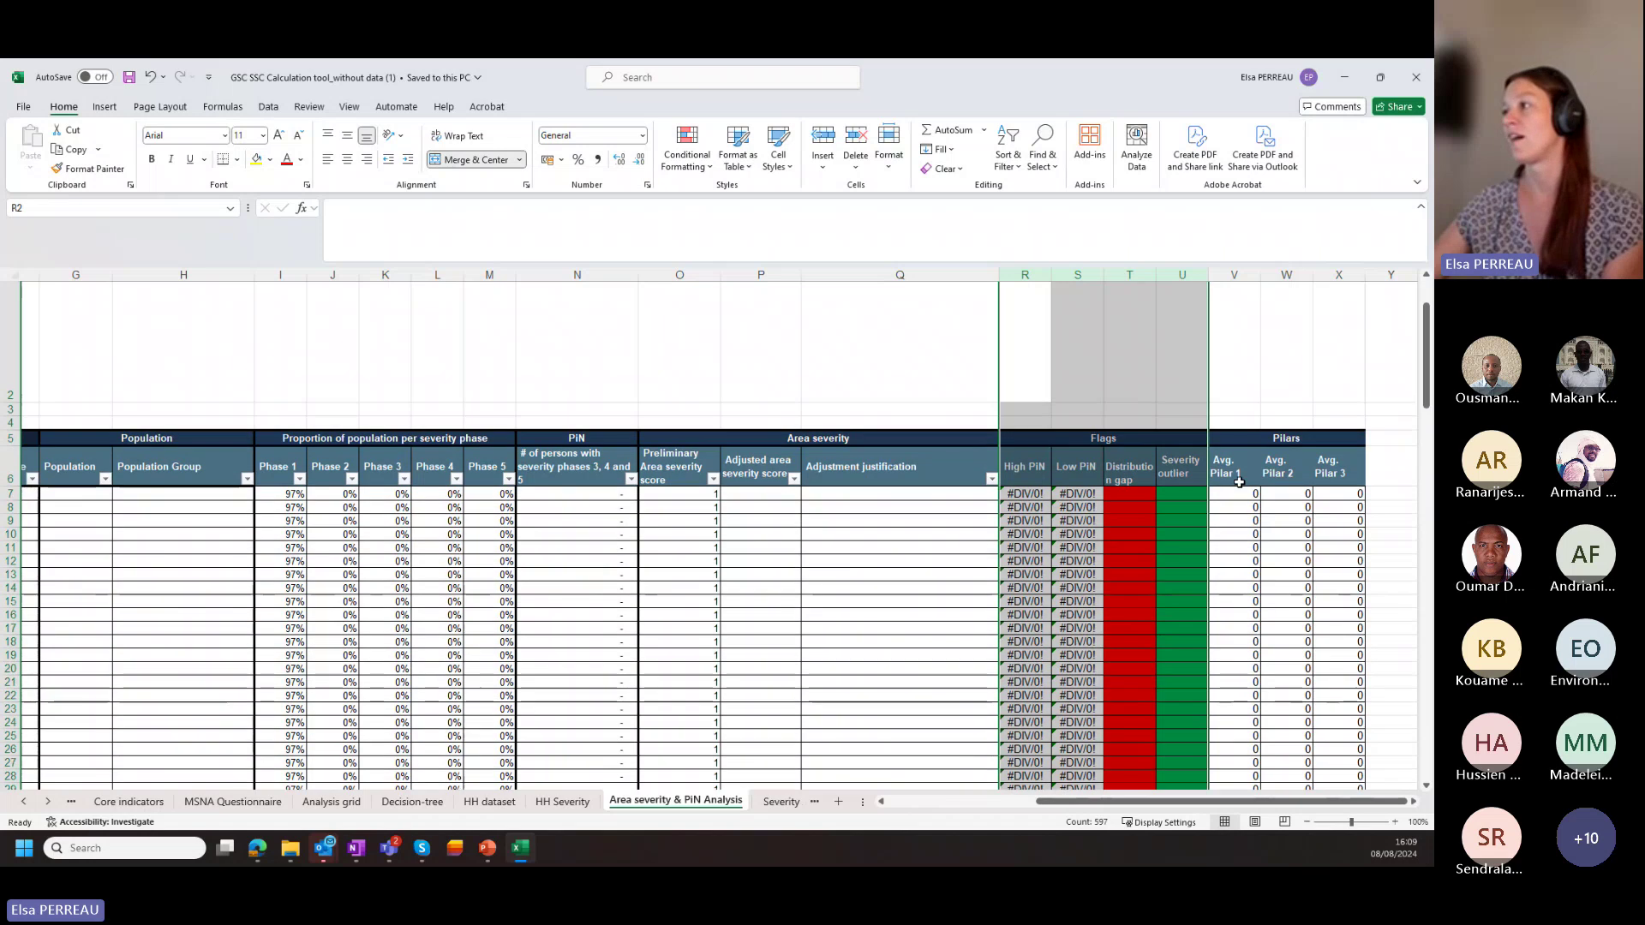
{"action": "scroll", "coordinate": [1238, 482], "scroll_direction": "down", "scroll_amount": 2}
{"action": "left_click", "coordinate": [1153, 325]}
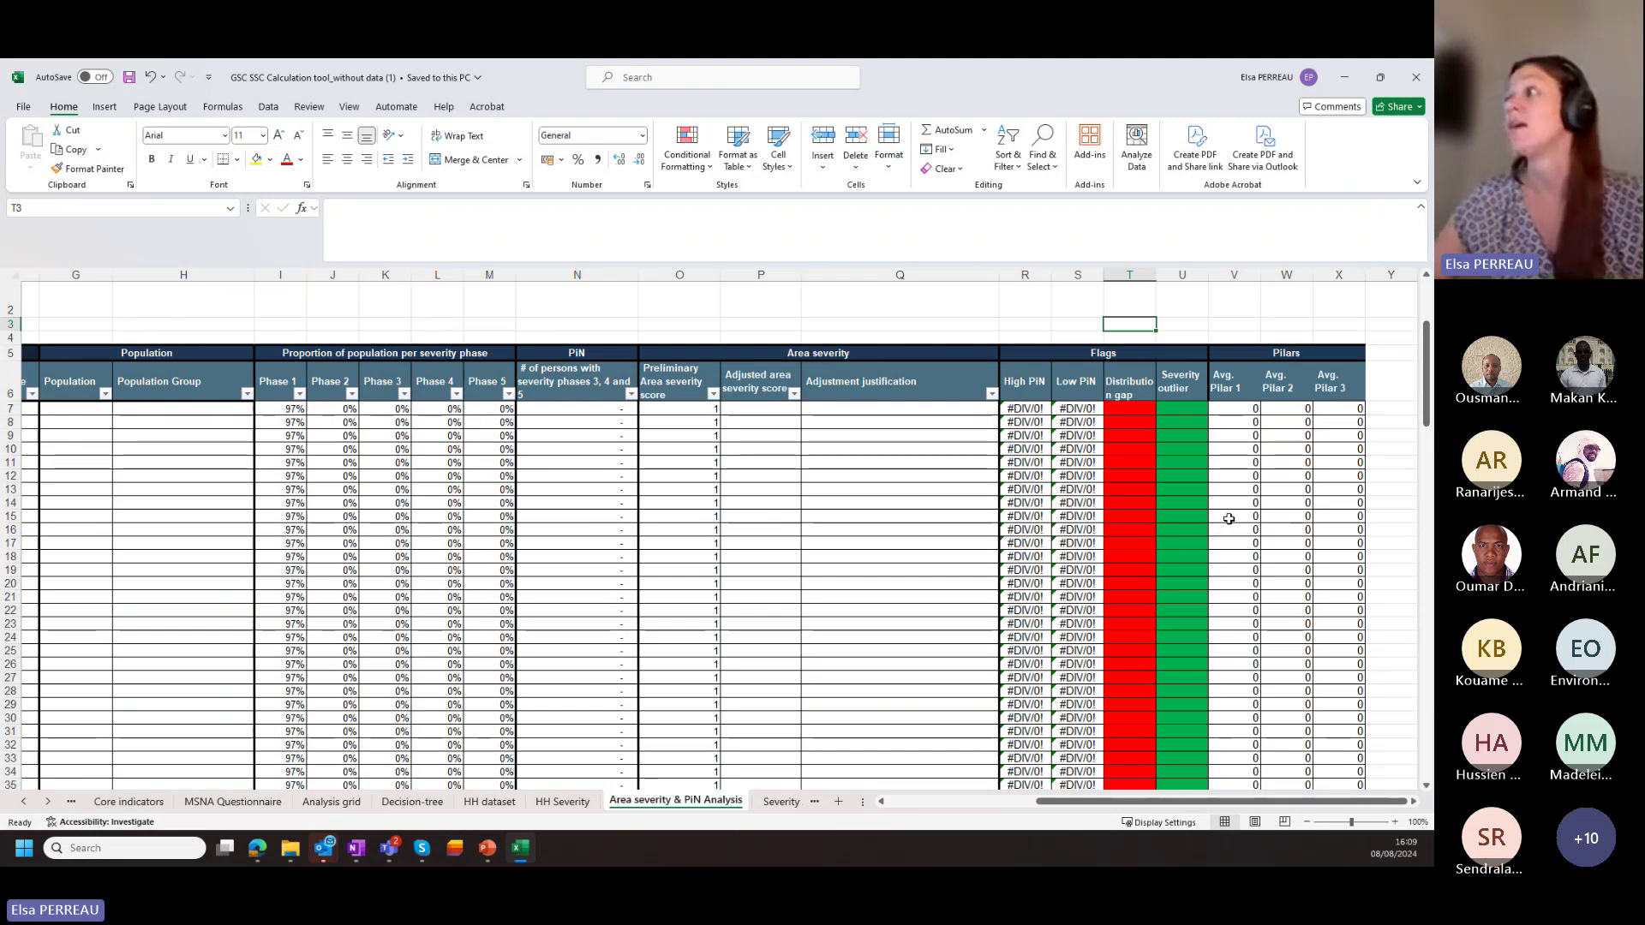
Examine the High PiN, Low PiN and Distribution gap headings and the row 7 Severity outlier formula, and highlight the Flags columns R to U.
{"action": "left_click", "coordinate": [1030, 389]}
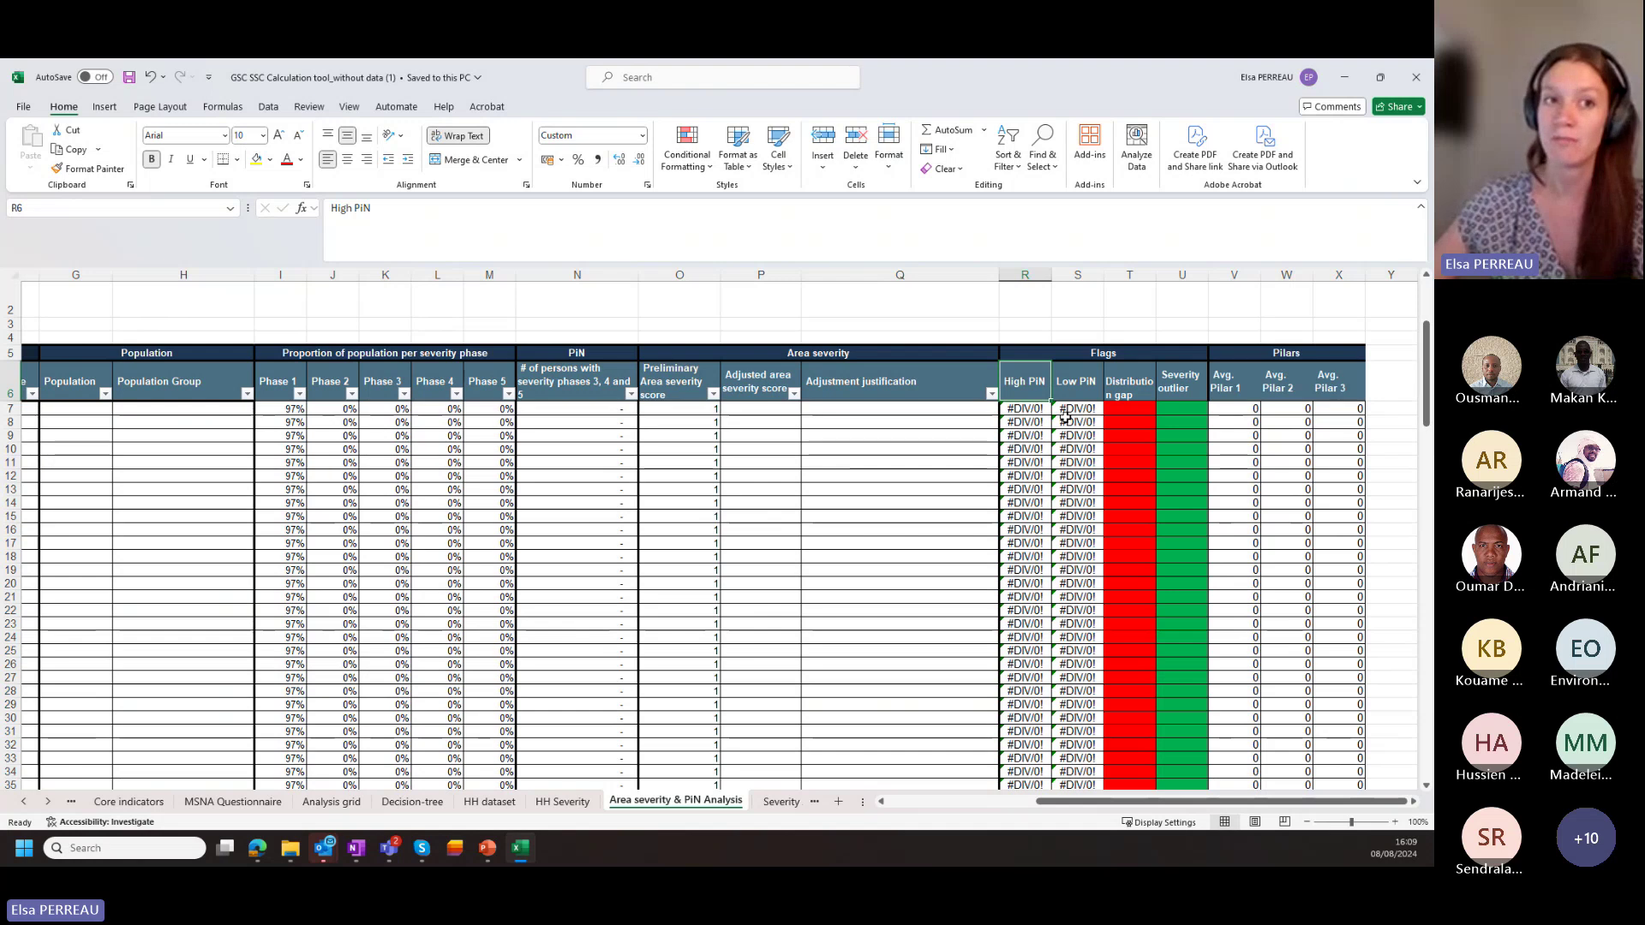
{"action": "left_click", "coordinate": [1086, 384]}
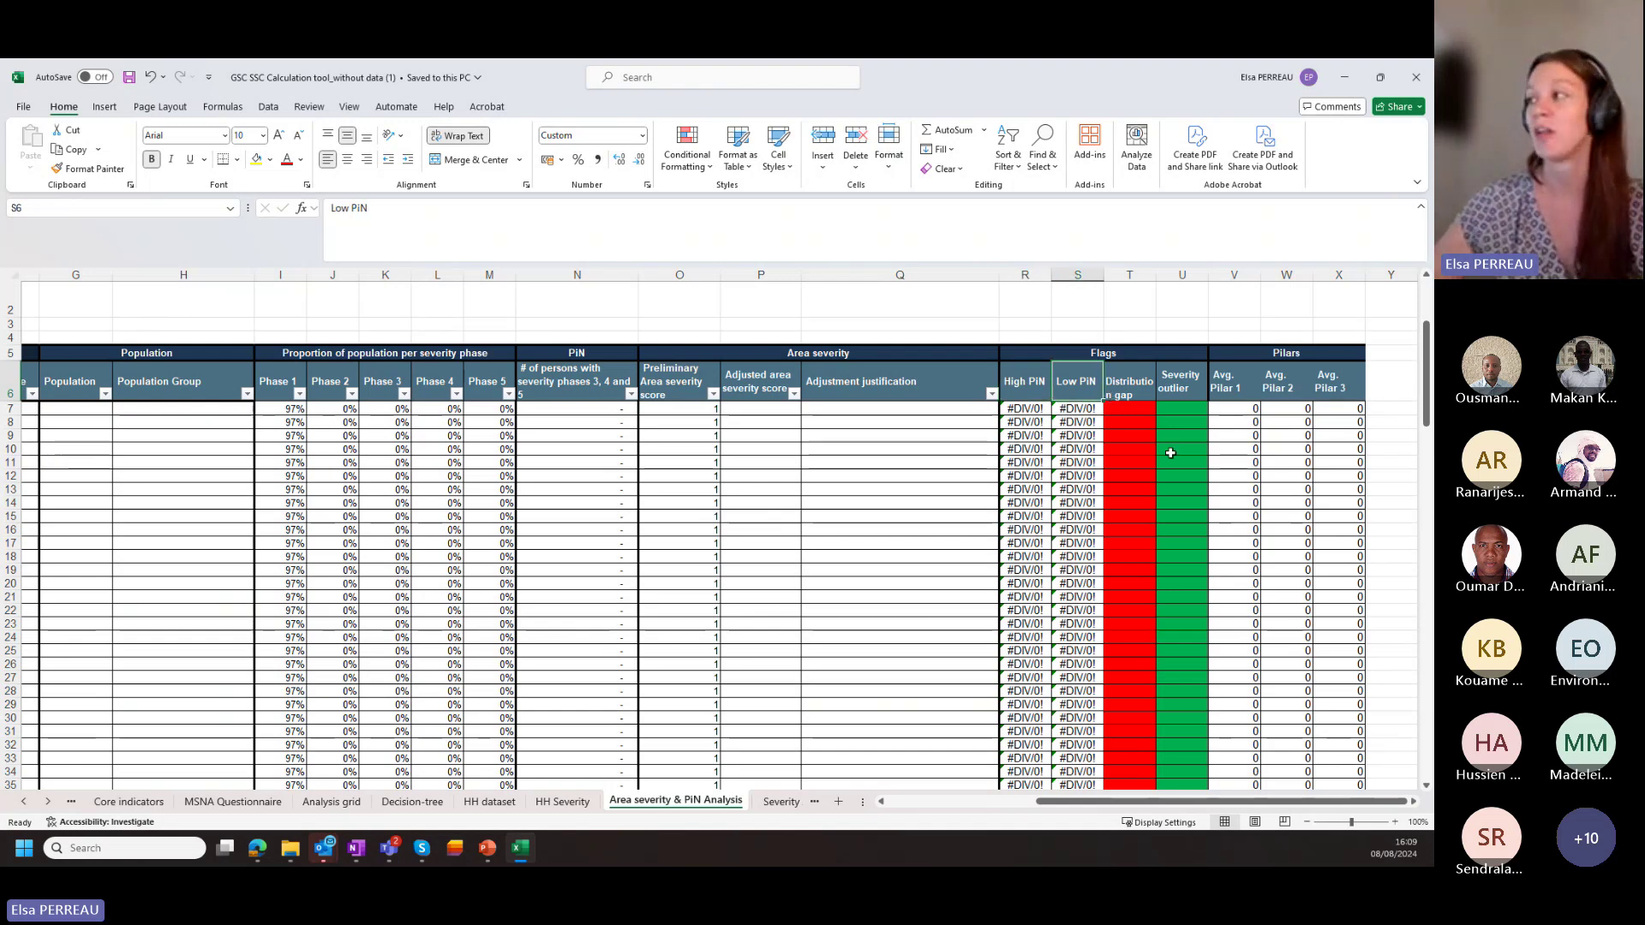
{"action": "left_click", "coordinate": [1140, 389]}
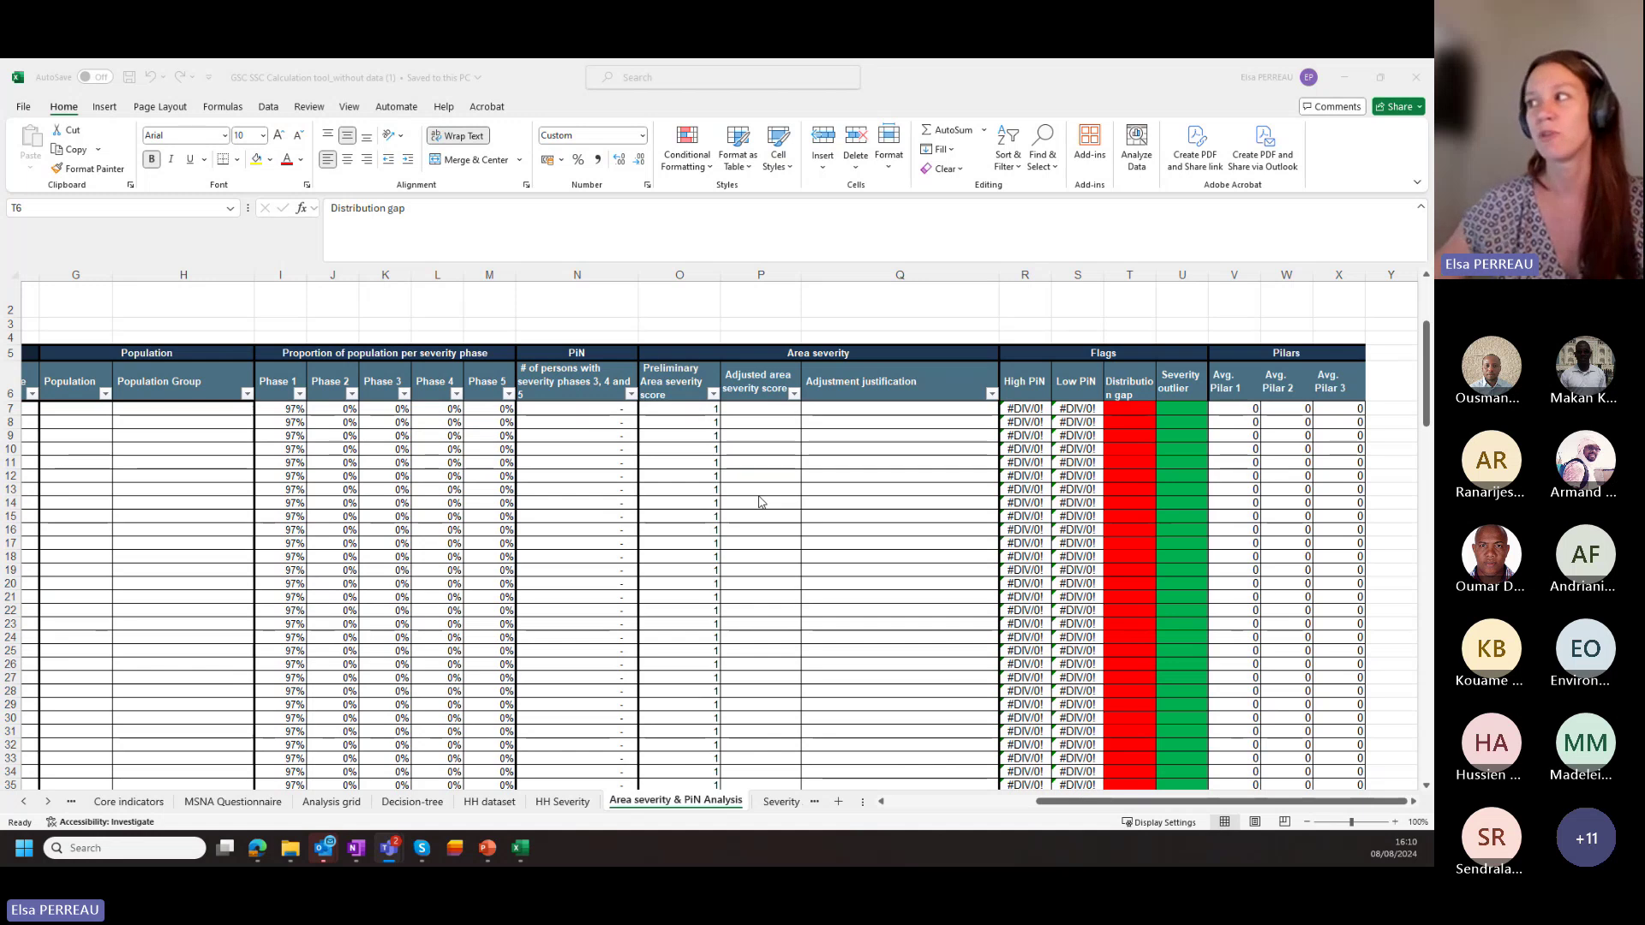
{"action": "left_click", "coordinate": [1176, 412]}
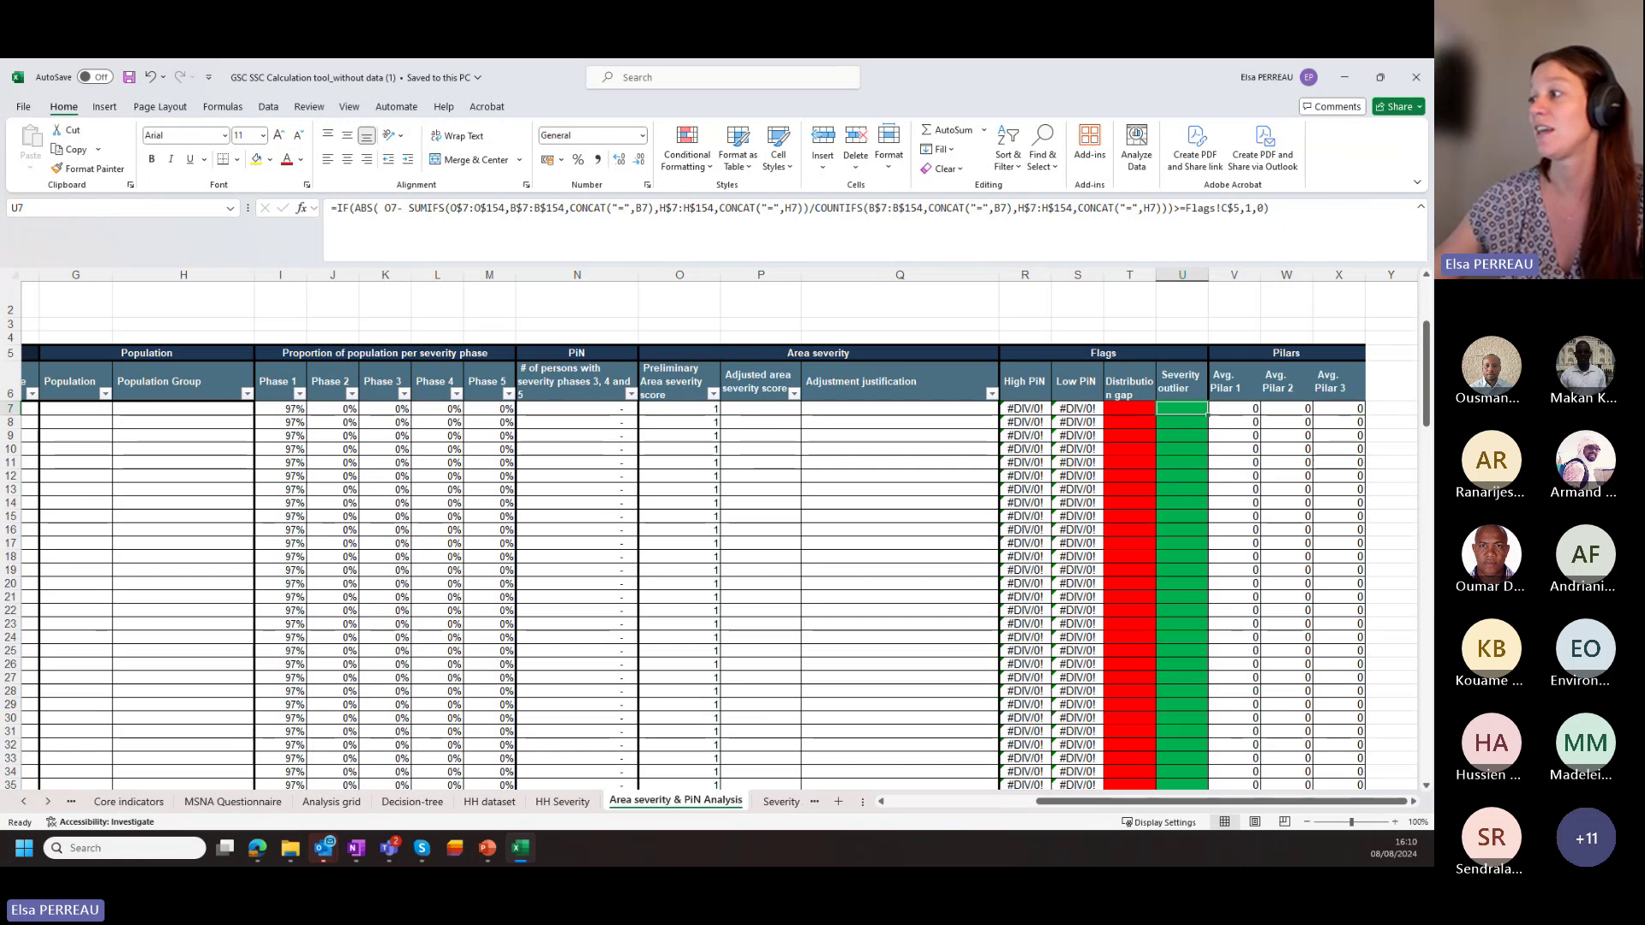
{"action": "left_click_drag", "start_coordinate": [1026, 274], "coordinate": [1183, 275]}
{"action": "scroll", "coordinate": [1121, 432], "scroll_direction": "down", "scroll_amount": 1}
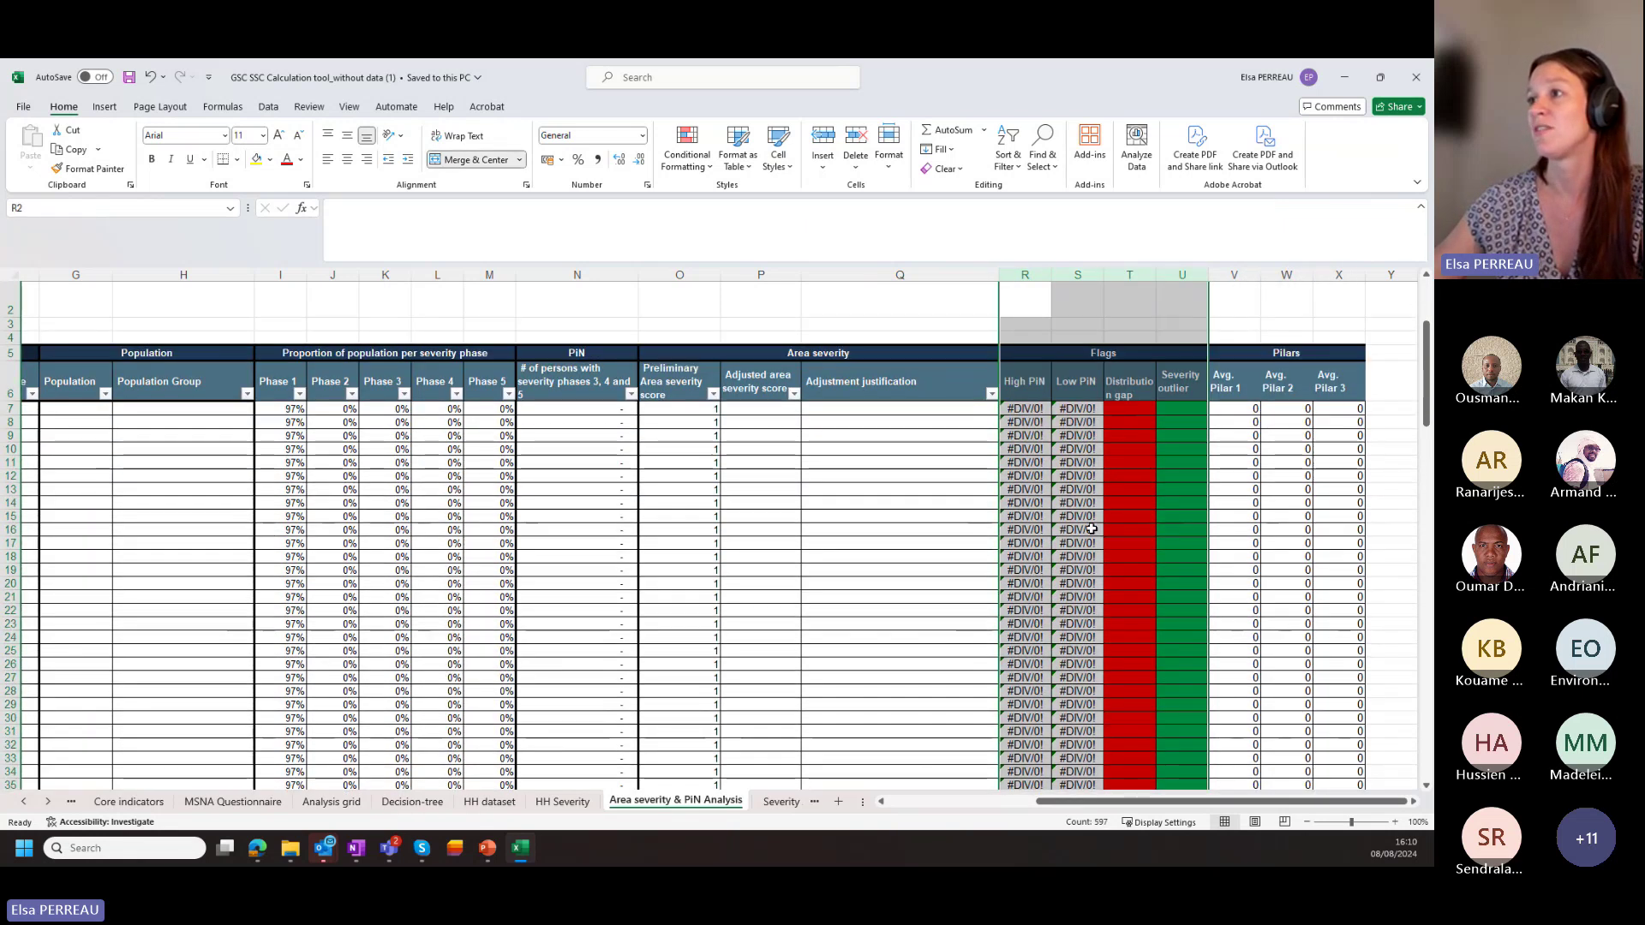
{"action": "left_click", "coordinate": [900, 543]}
{"action": "left_click_drag", "start_coordinate": [1167, 802], "coordinate": [876, 828]}
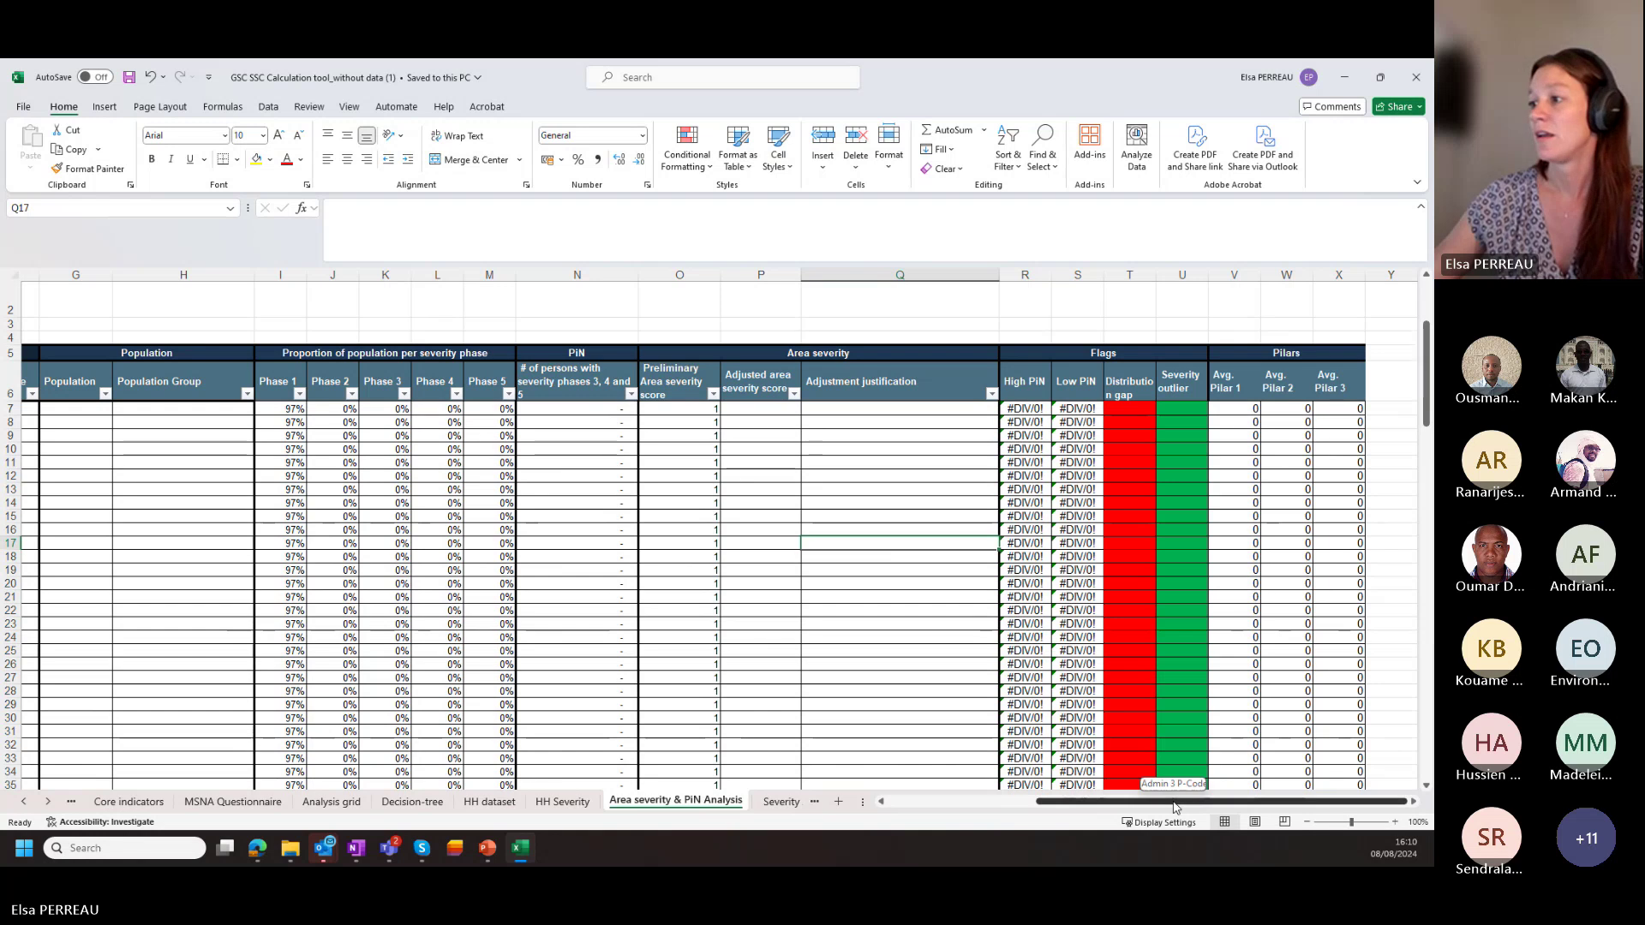
Go past the Severity Analysis by Pilar and Flags sheets to the Evidence list sheet and look over its description and table.
{"action": "left_click", "coordinate": [796, 801]}
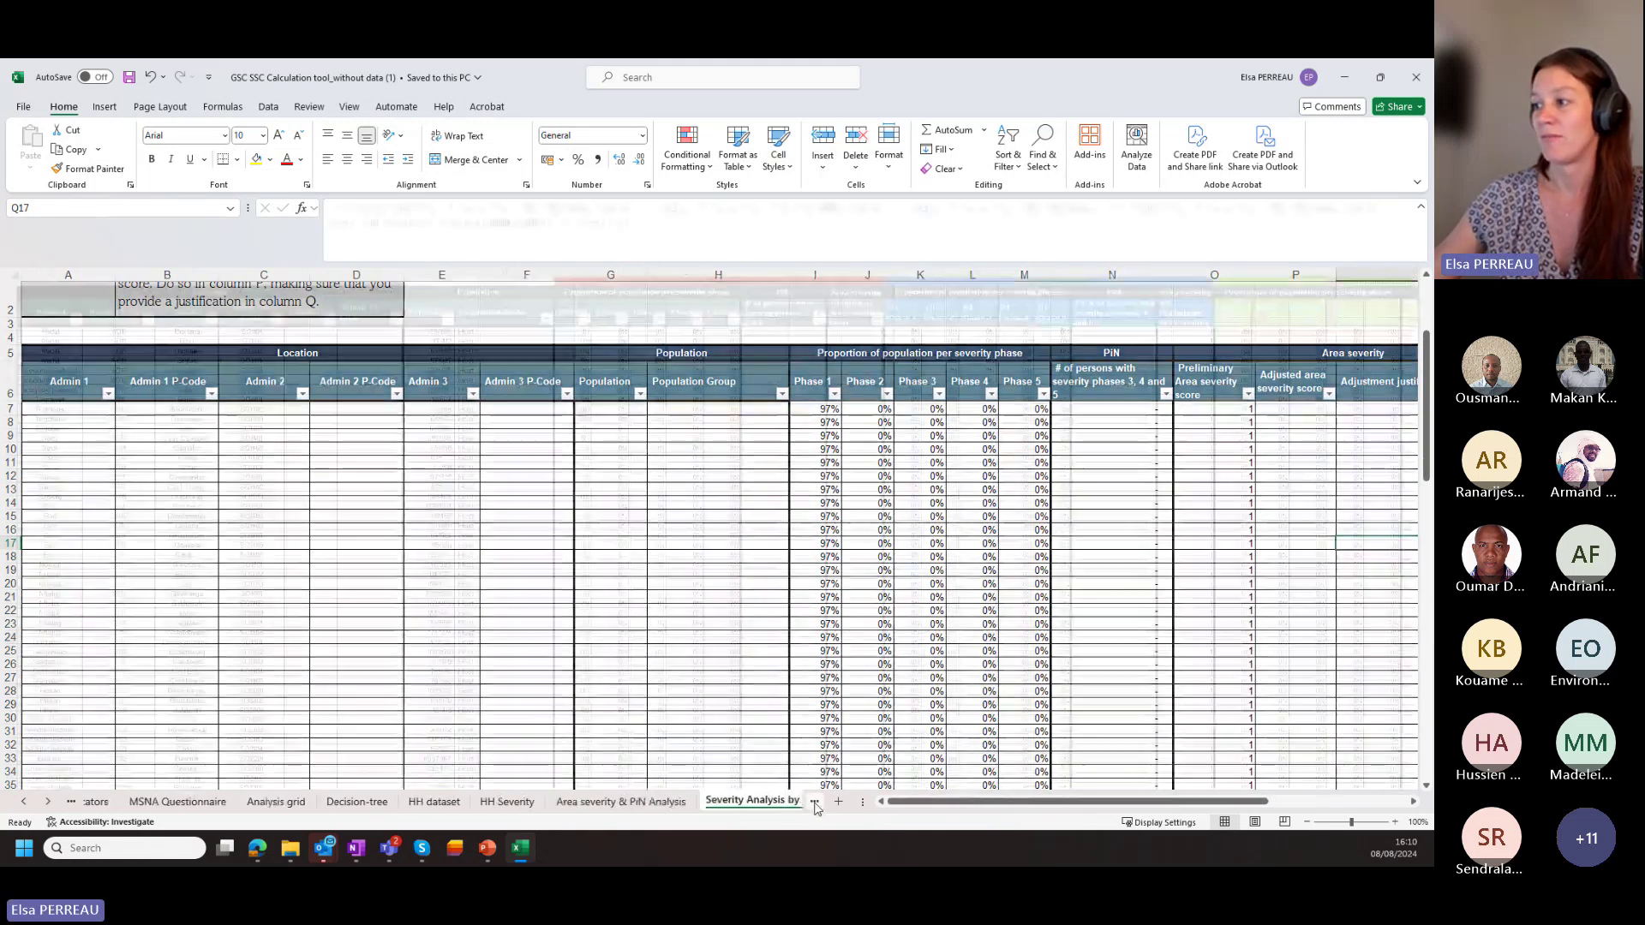
{"action": "left_click", "coordinate": [814, 801]}
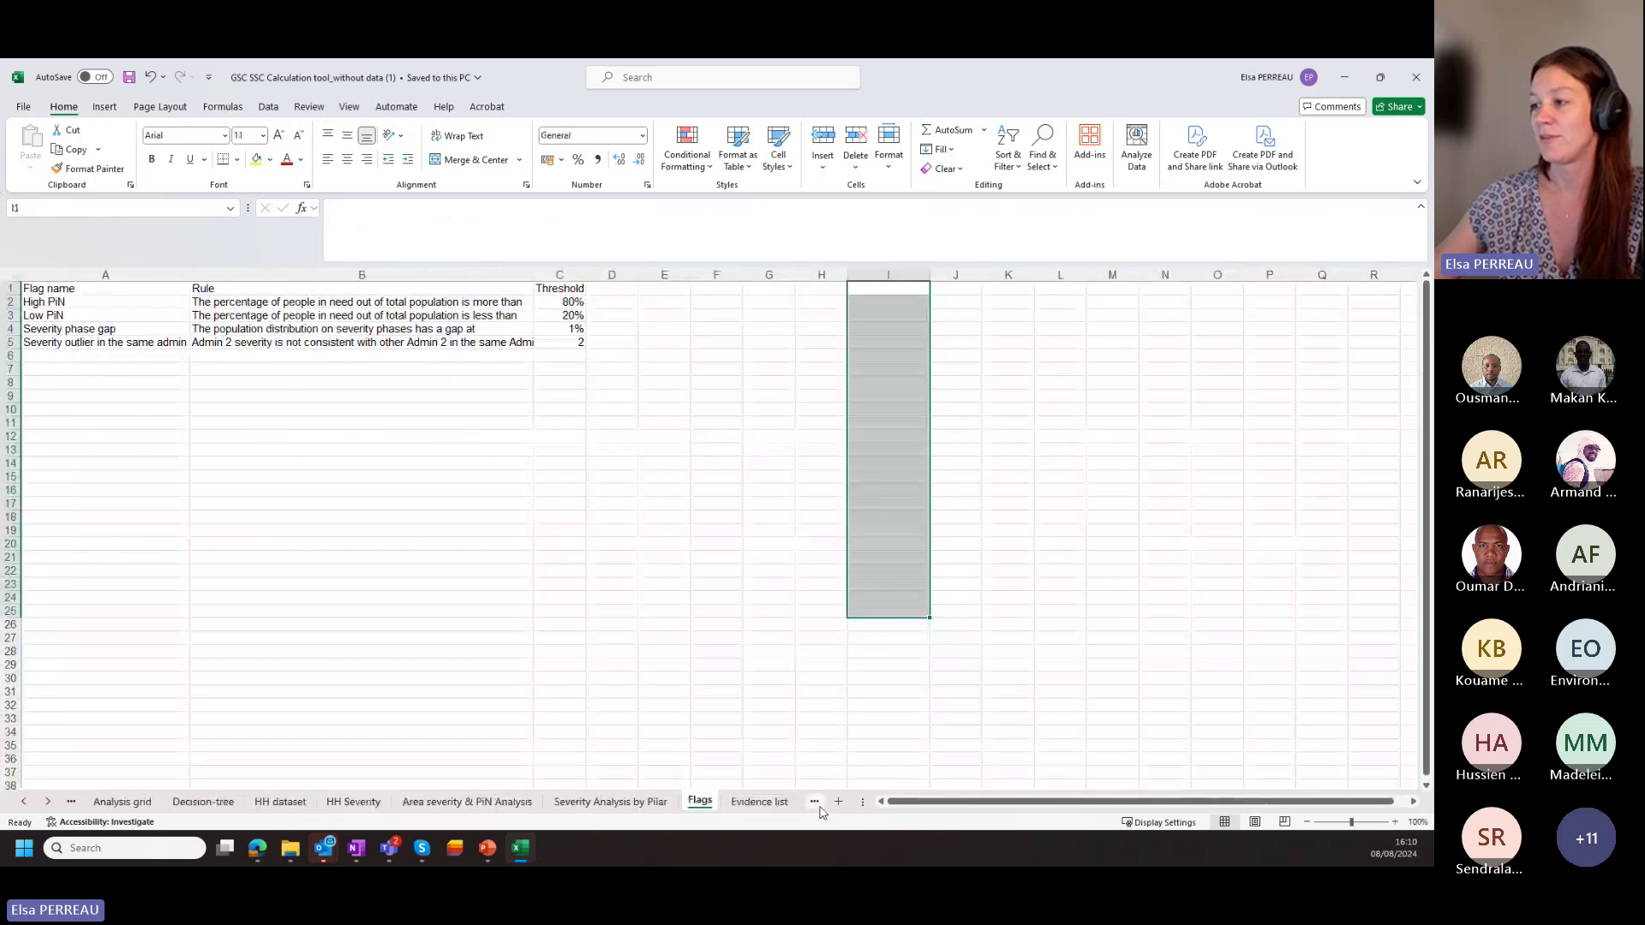
{"action": "left_click", "coordinate": [693, 801]}
{"action": "left_click", "coordinate": [598, 801]}
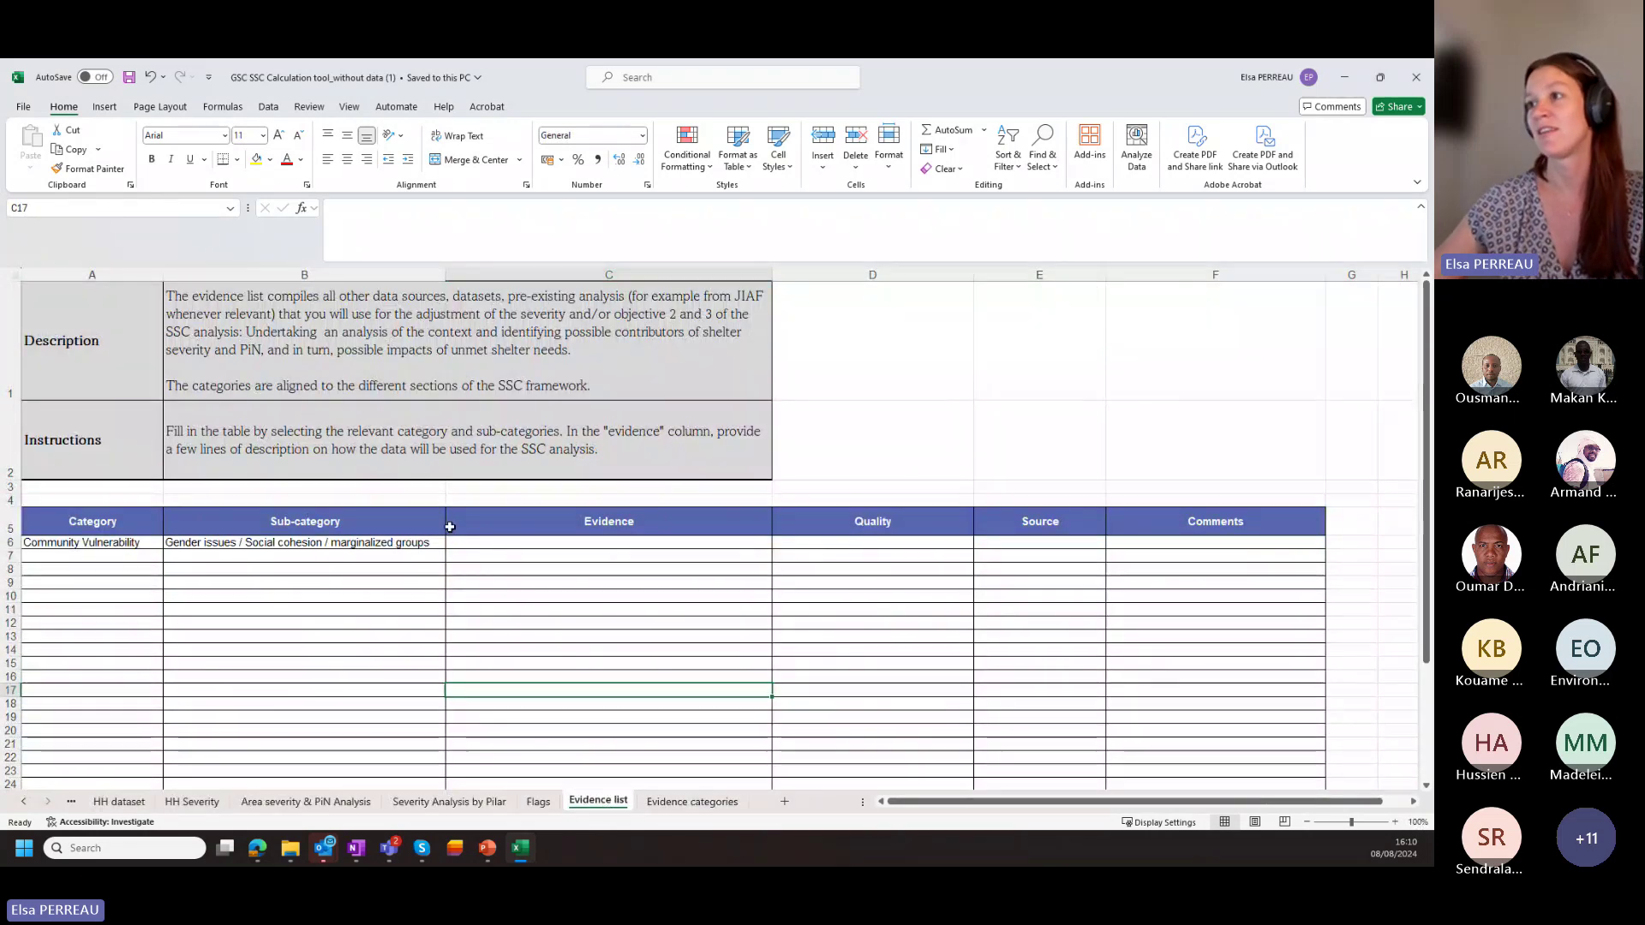
{"action": "left_click", "coordinate": [702, 543]}
{"action": "scroll", "coordinate": [726, 594], "scroll_direction": "down", "scroll_amount": 3}
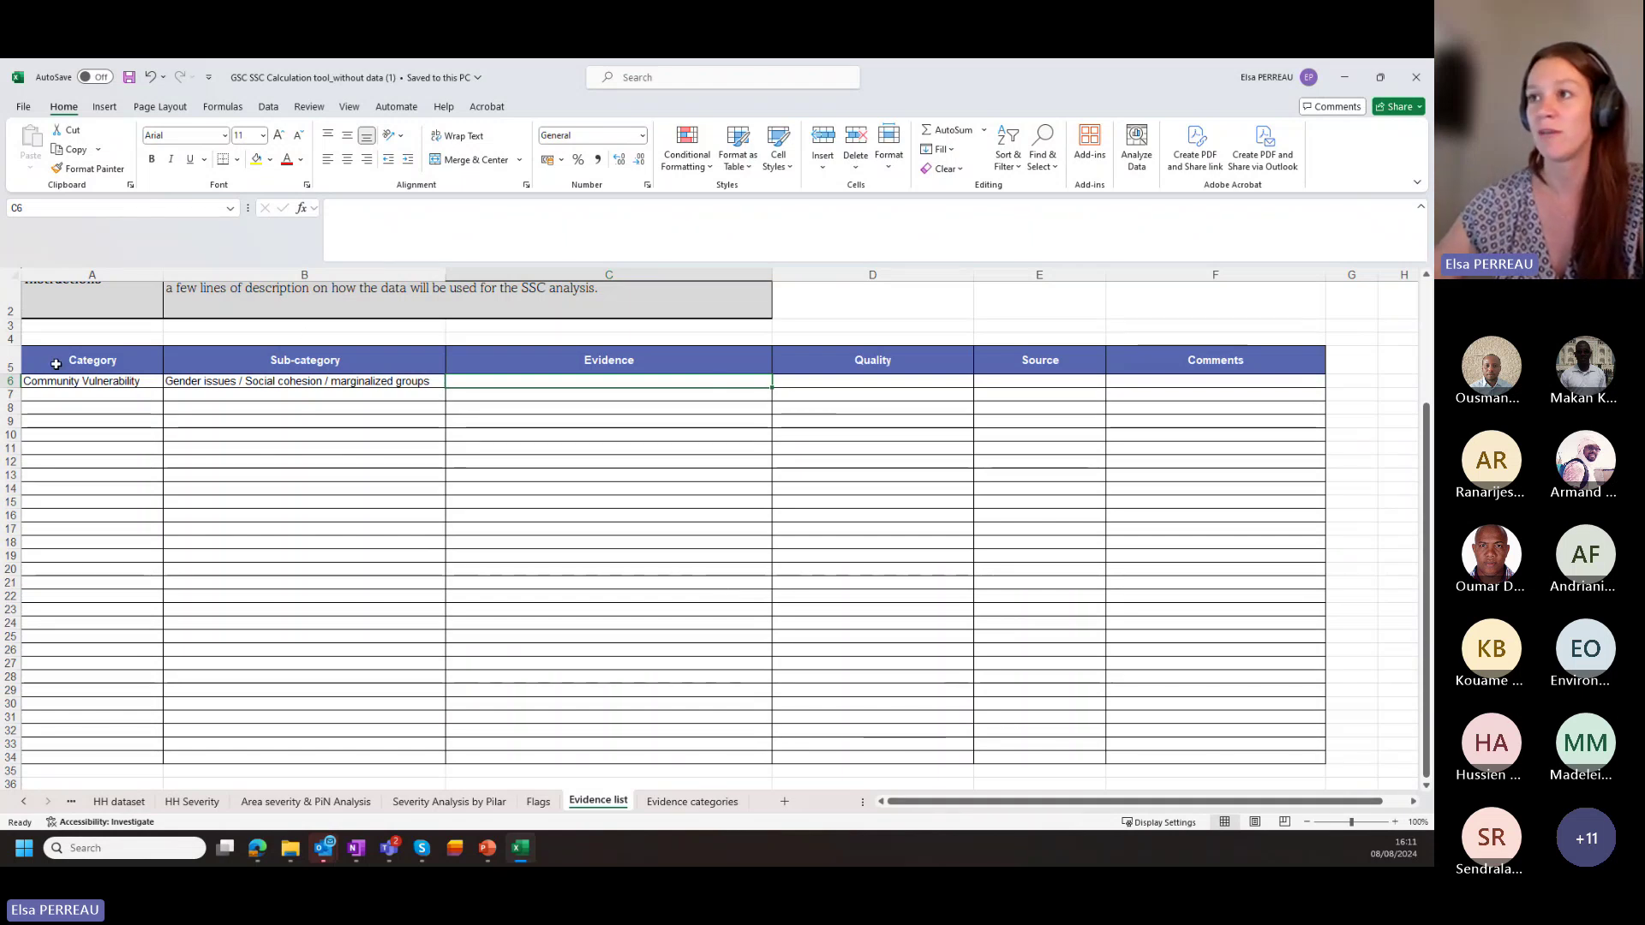
Check the Category cell and the available Sub-category choices for Community Vulnerability in row 6 of the Evidence list.
{"action": "left_click", "coordinate": [105, 382]}
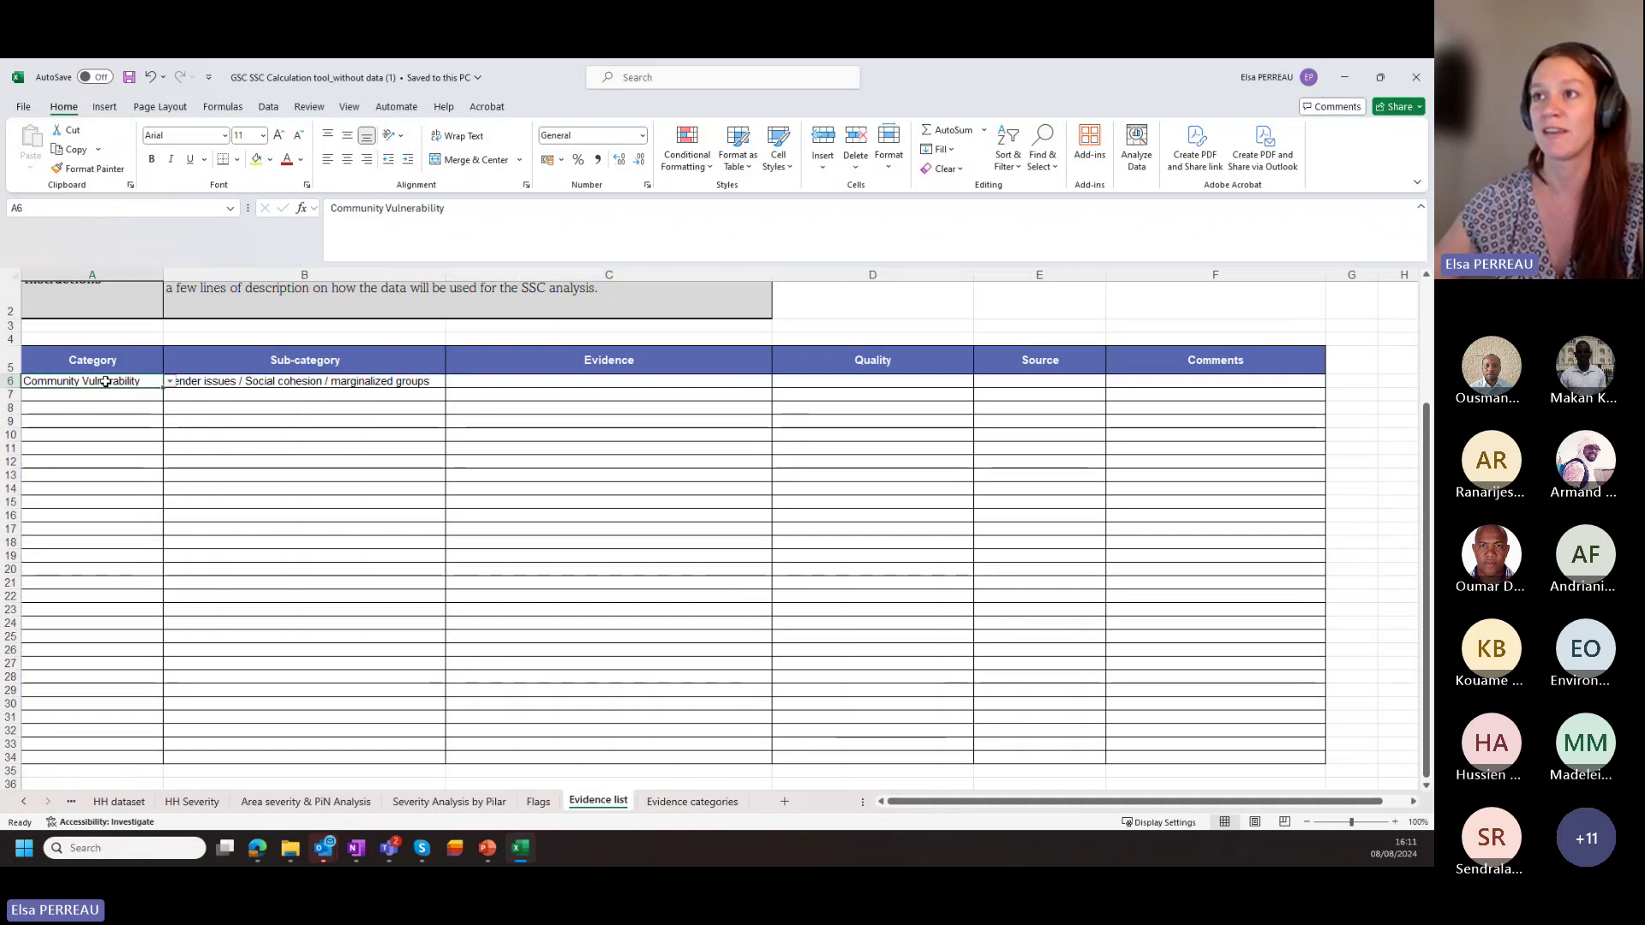
{"action": "left_click", "coordinate": [170, 382]}
{"action": "left_click", "coordinate": [172, 384]}
{"action": "left_click", "coordinate": [395, 382]}
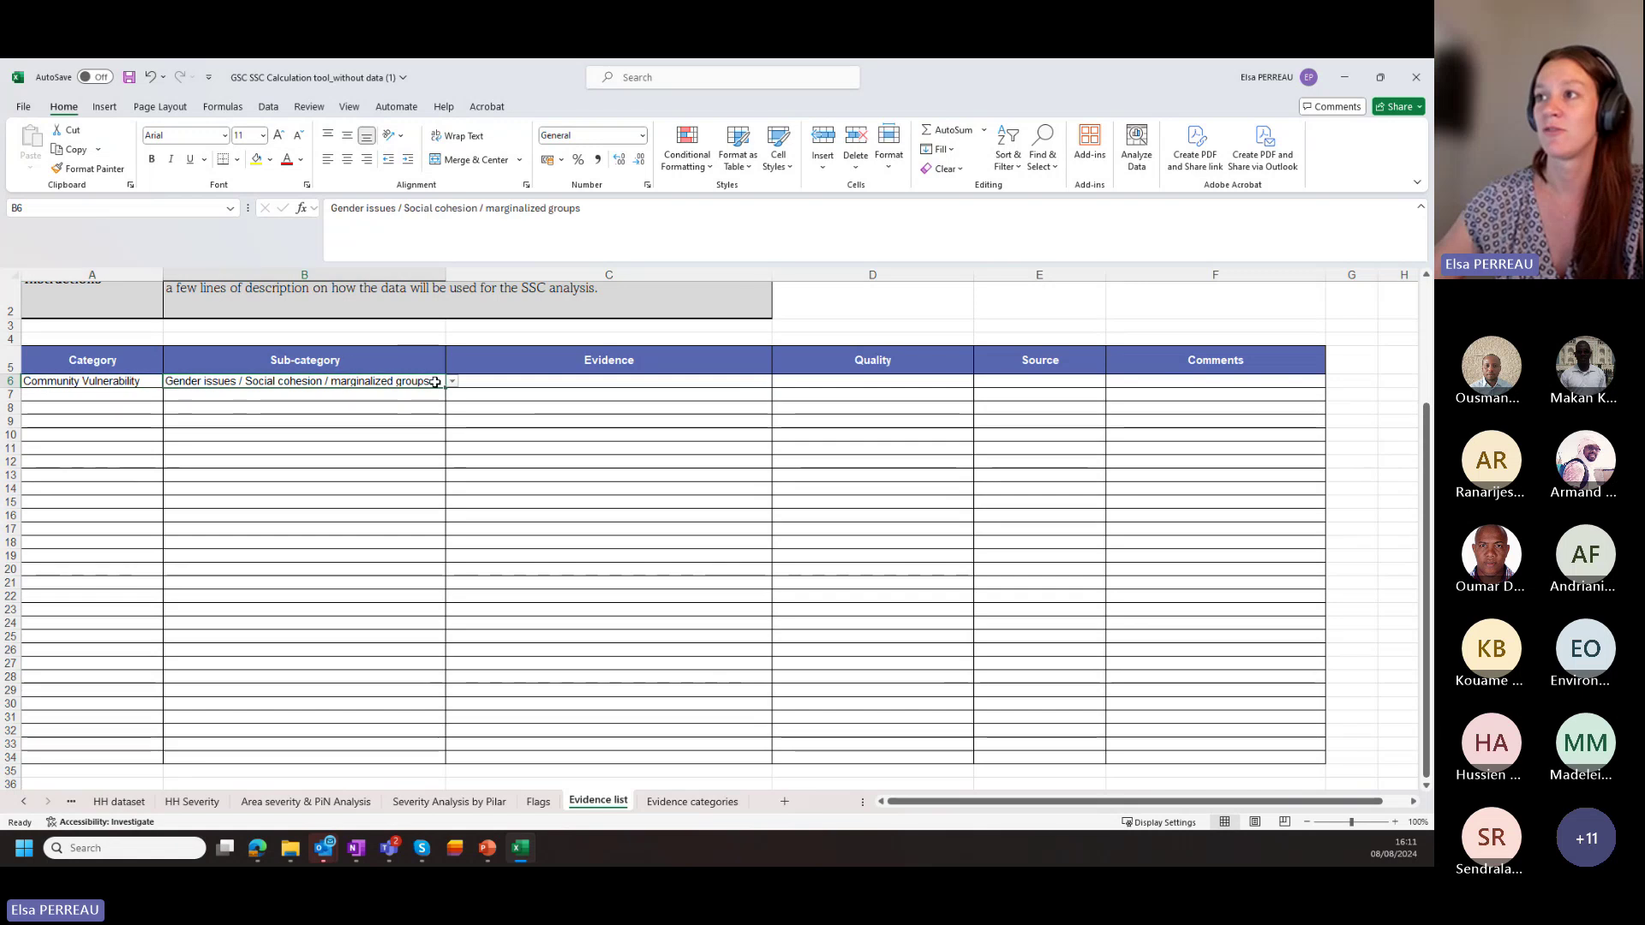
{"action": "left_click", "coordinate": [452, 382]}
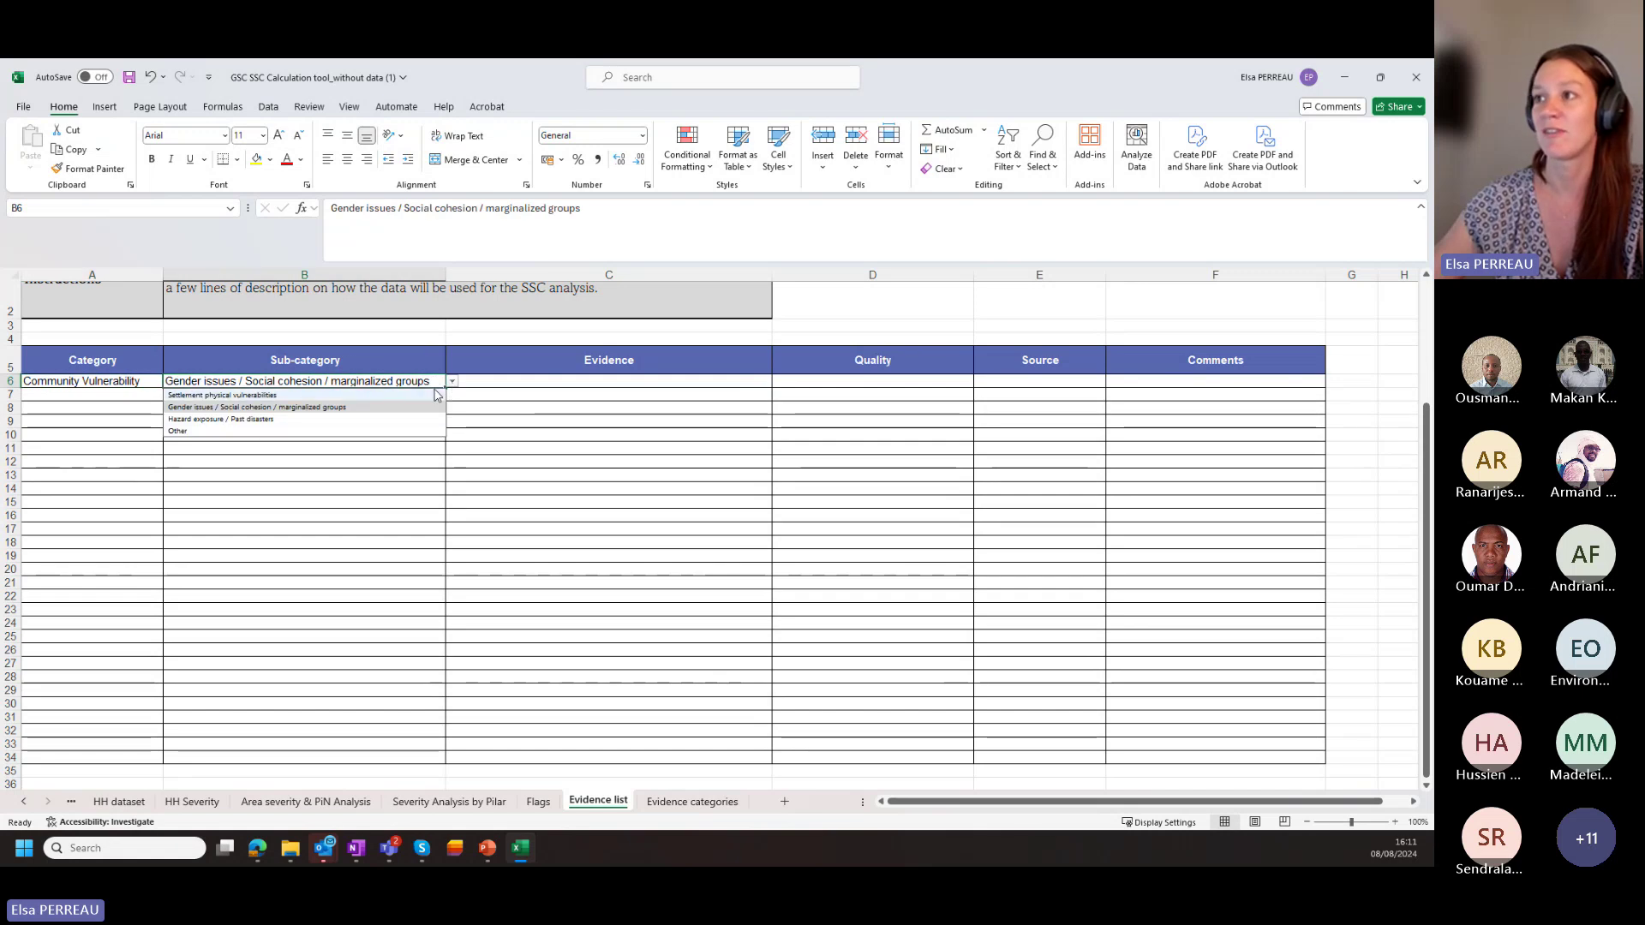
{"action": "left_click", "coordinate": [175, 383]}
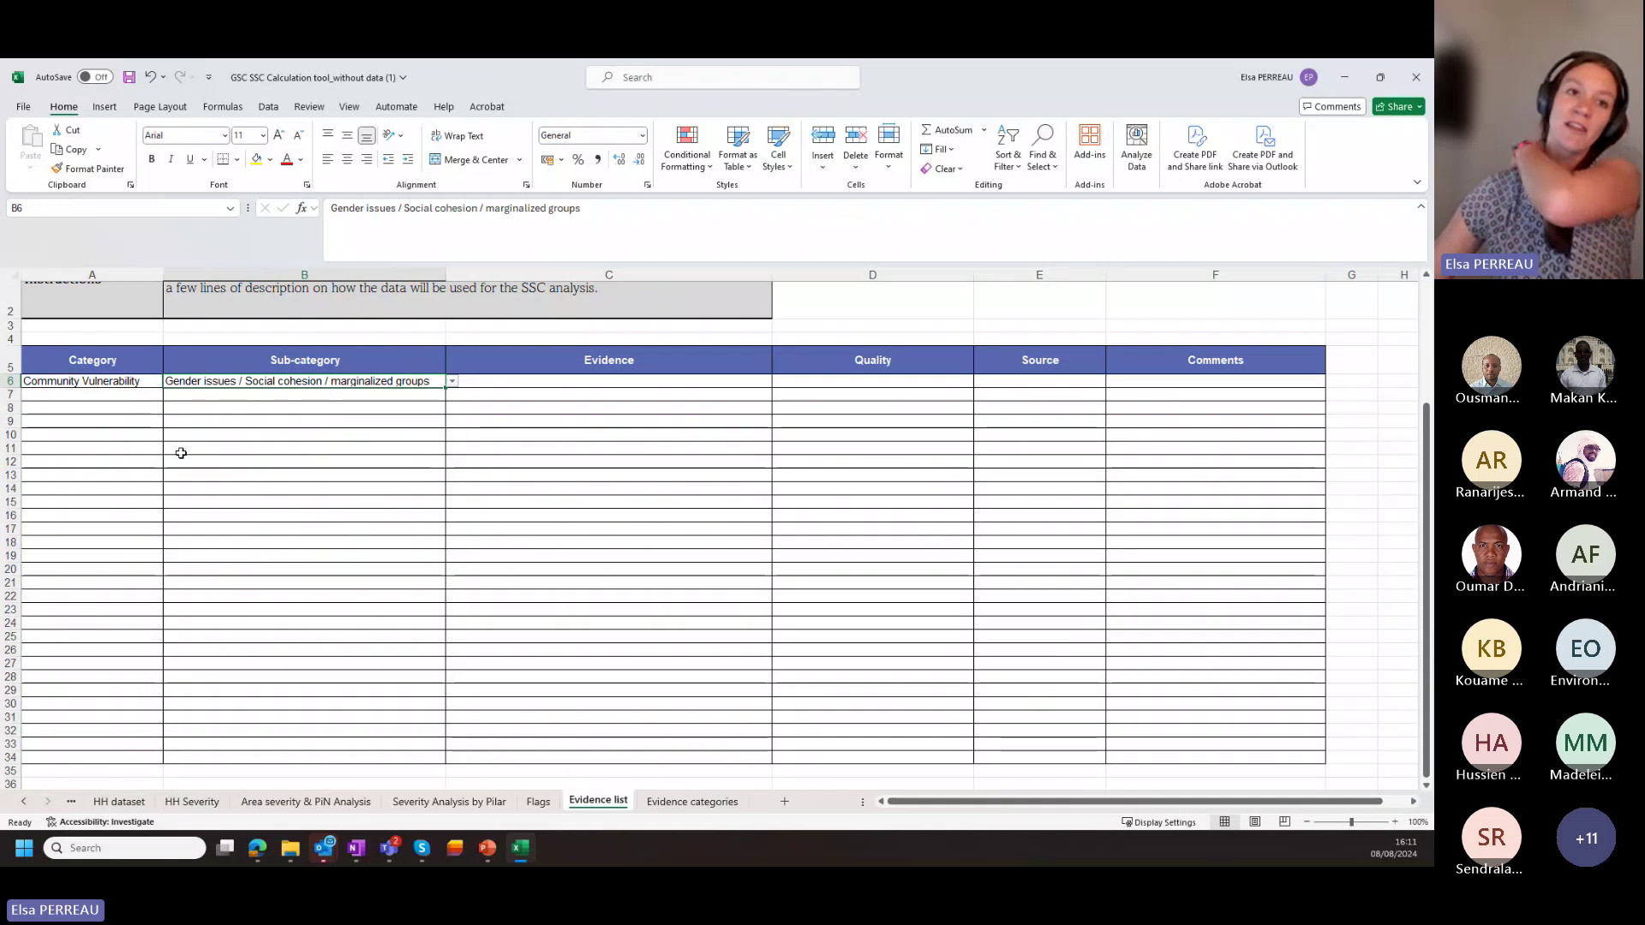
Review the row 6 Evidence cell, the available Quality ratings, and the Source and Comments cells.
{"action": "left_click", "coordinate": [685, 381]}
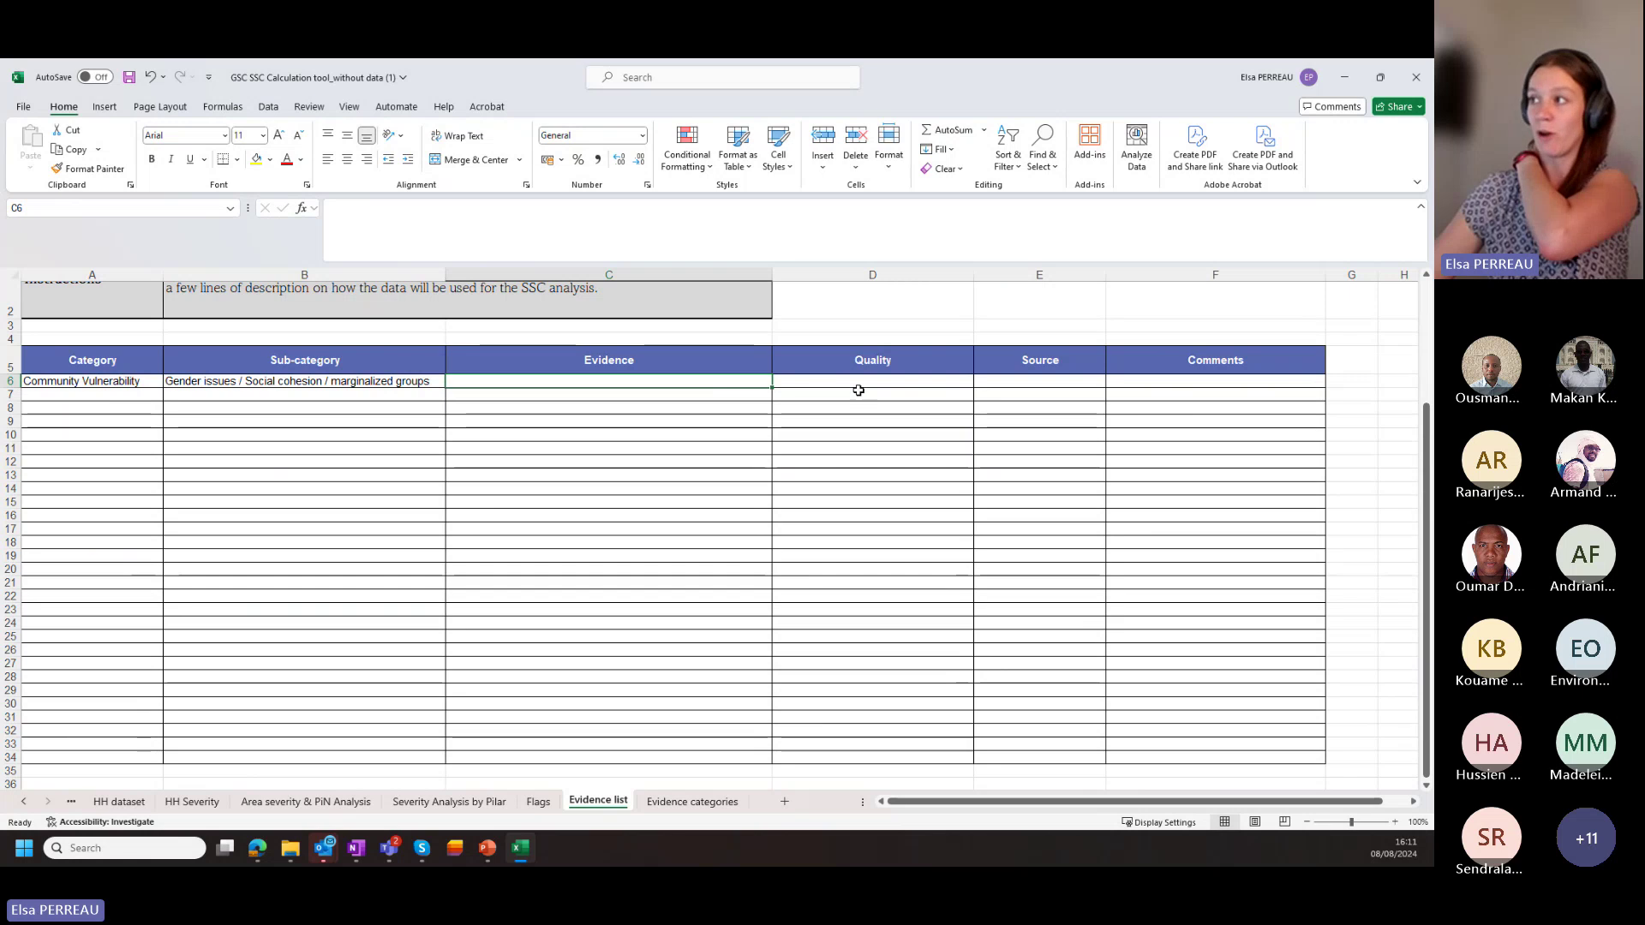
{"action": "left_click", "coordinate": [886, 390]}
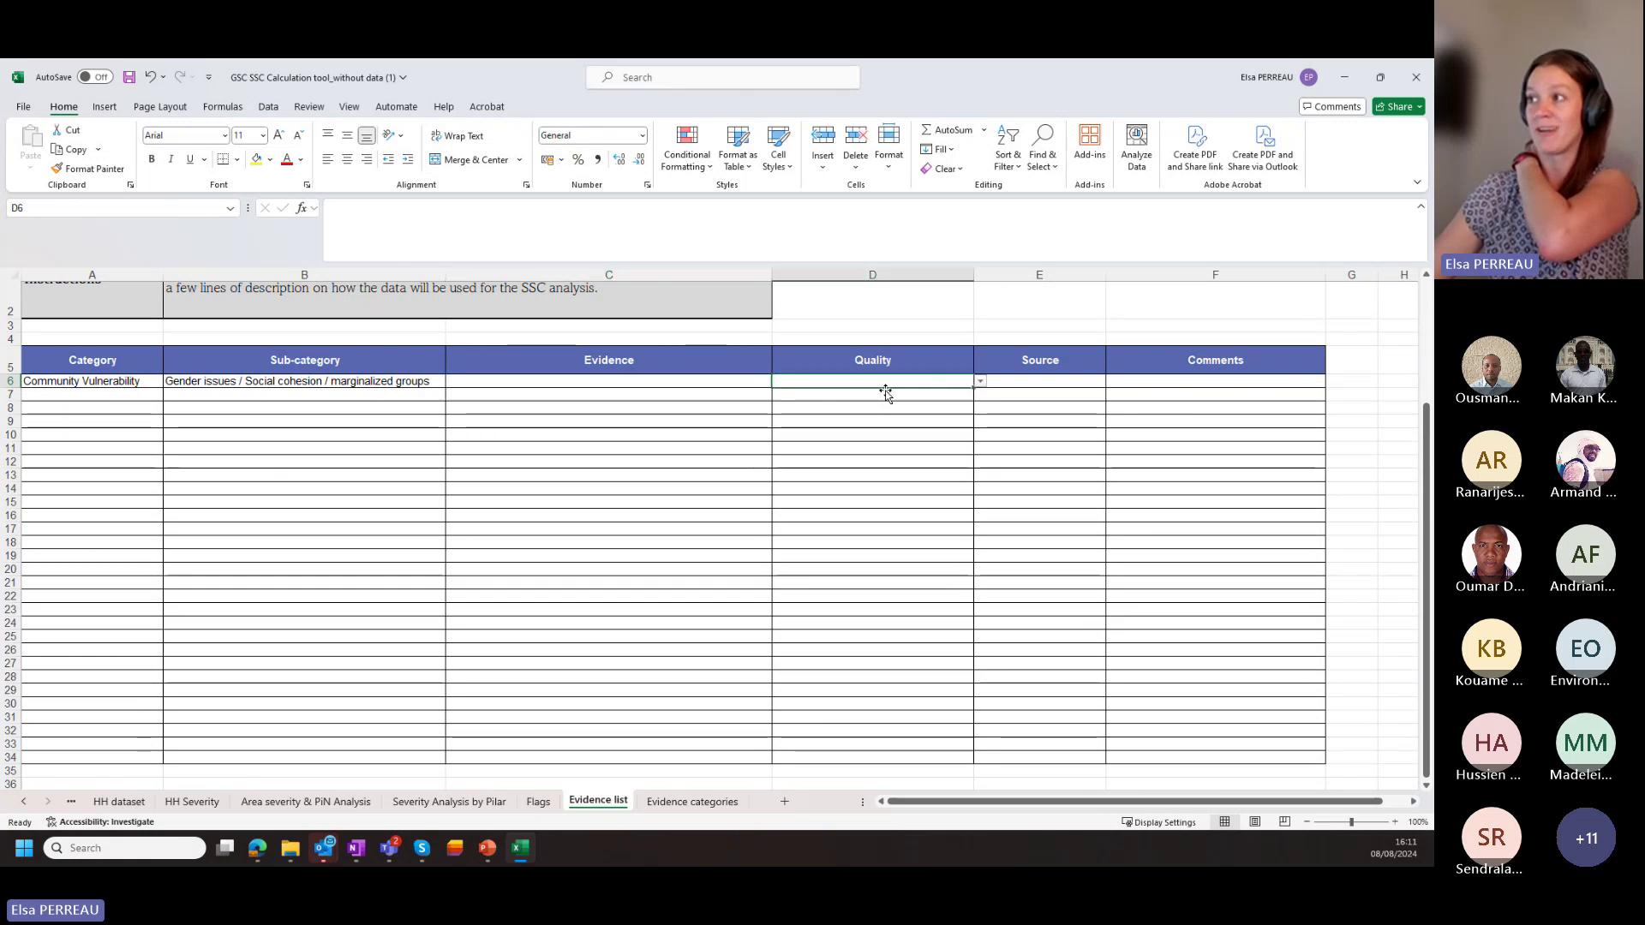
{"action": "left_click", "coordinate": [980, 381]}
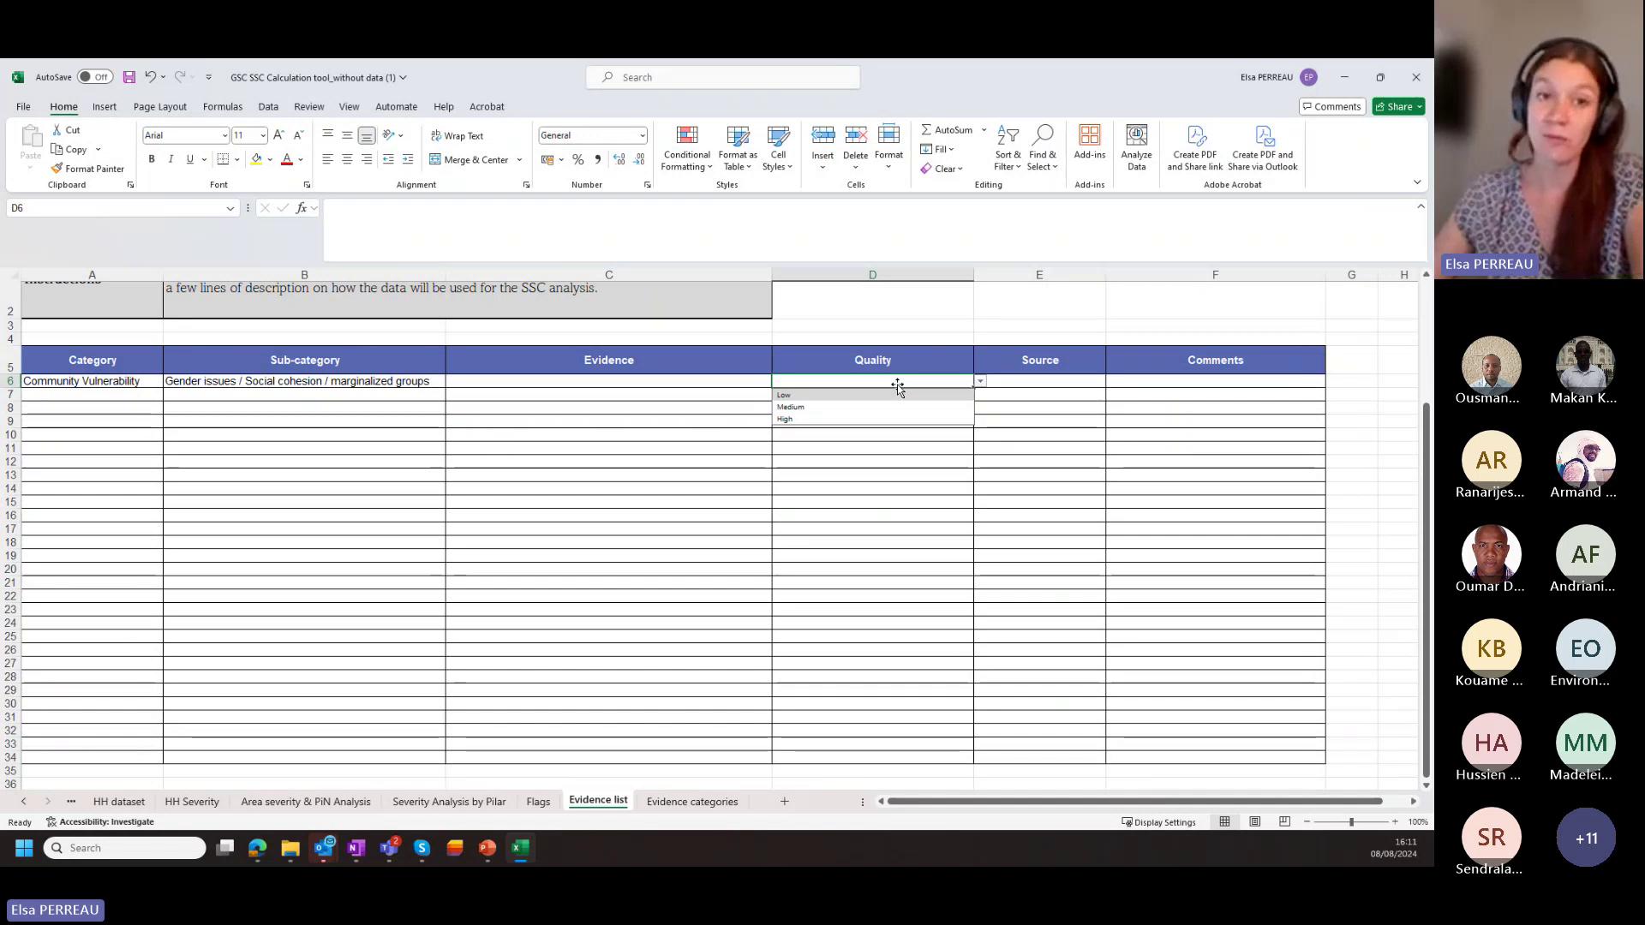
{"action": "left_click", "coordinate": [980, 381]}
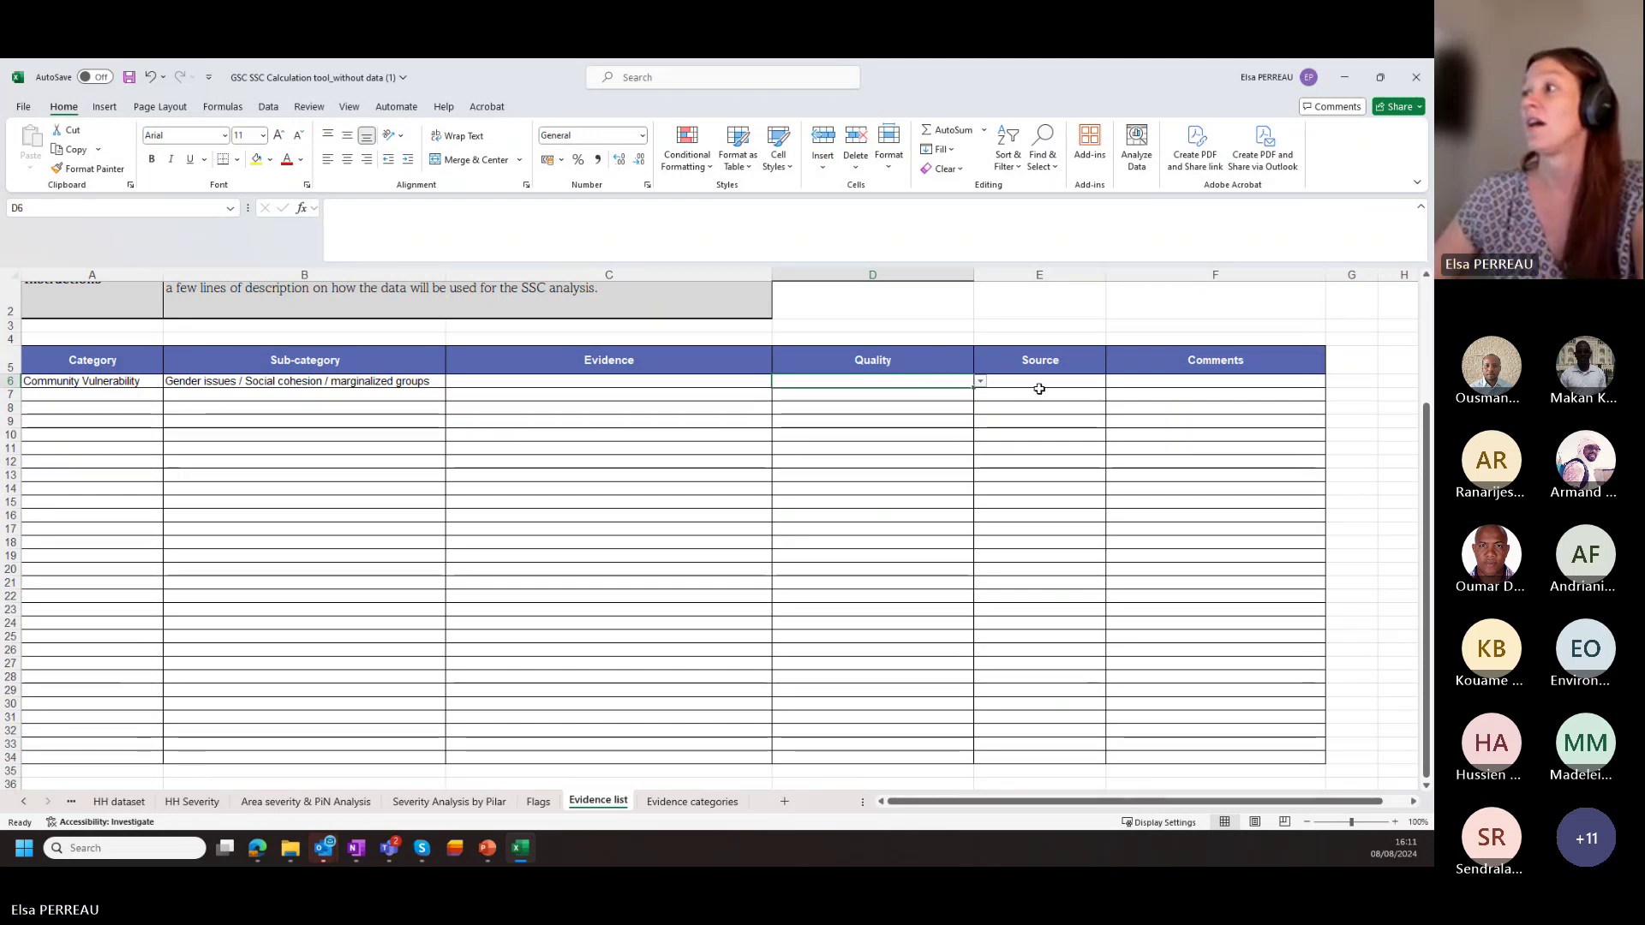
{"action": "left_click", "coordinate": [1040, 389]}
{"action": "left_click", "coordinate": [1154, 386]}
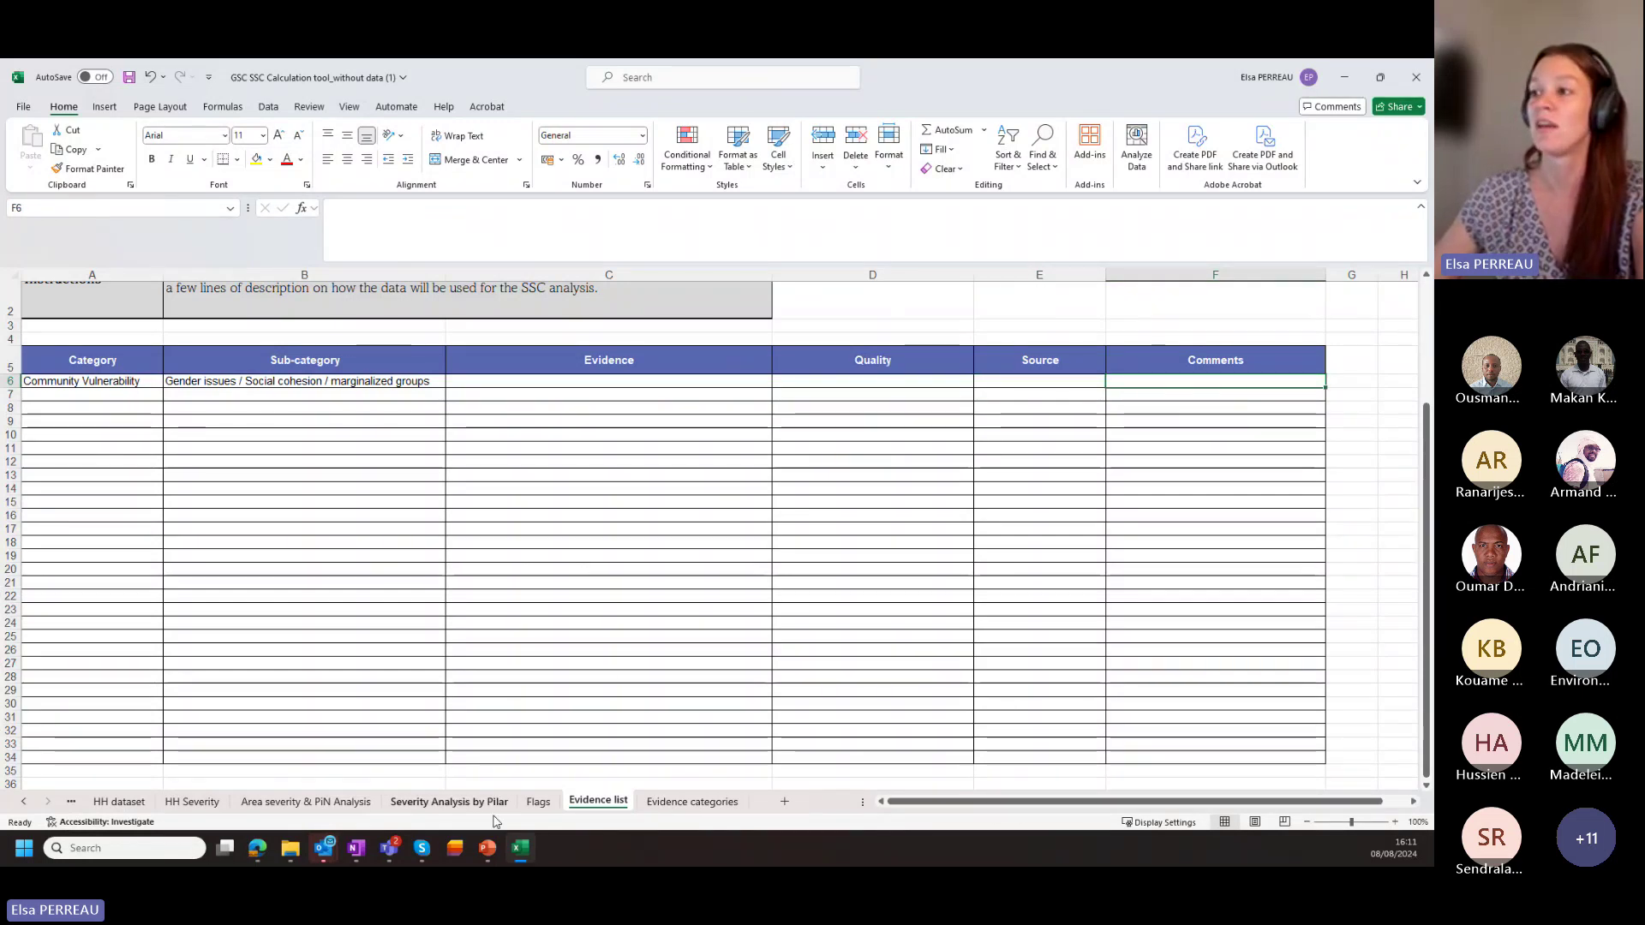
Look over the Evidence categories sheet and return to the HH dataset sheet.
{"action": "left_click", "coordinate": [692, 801]}
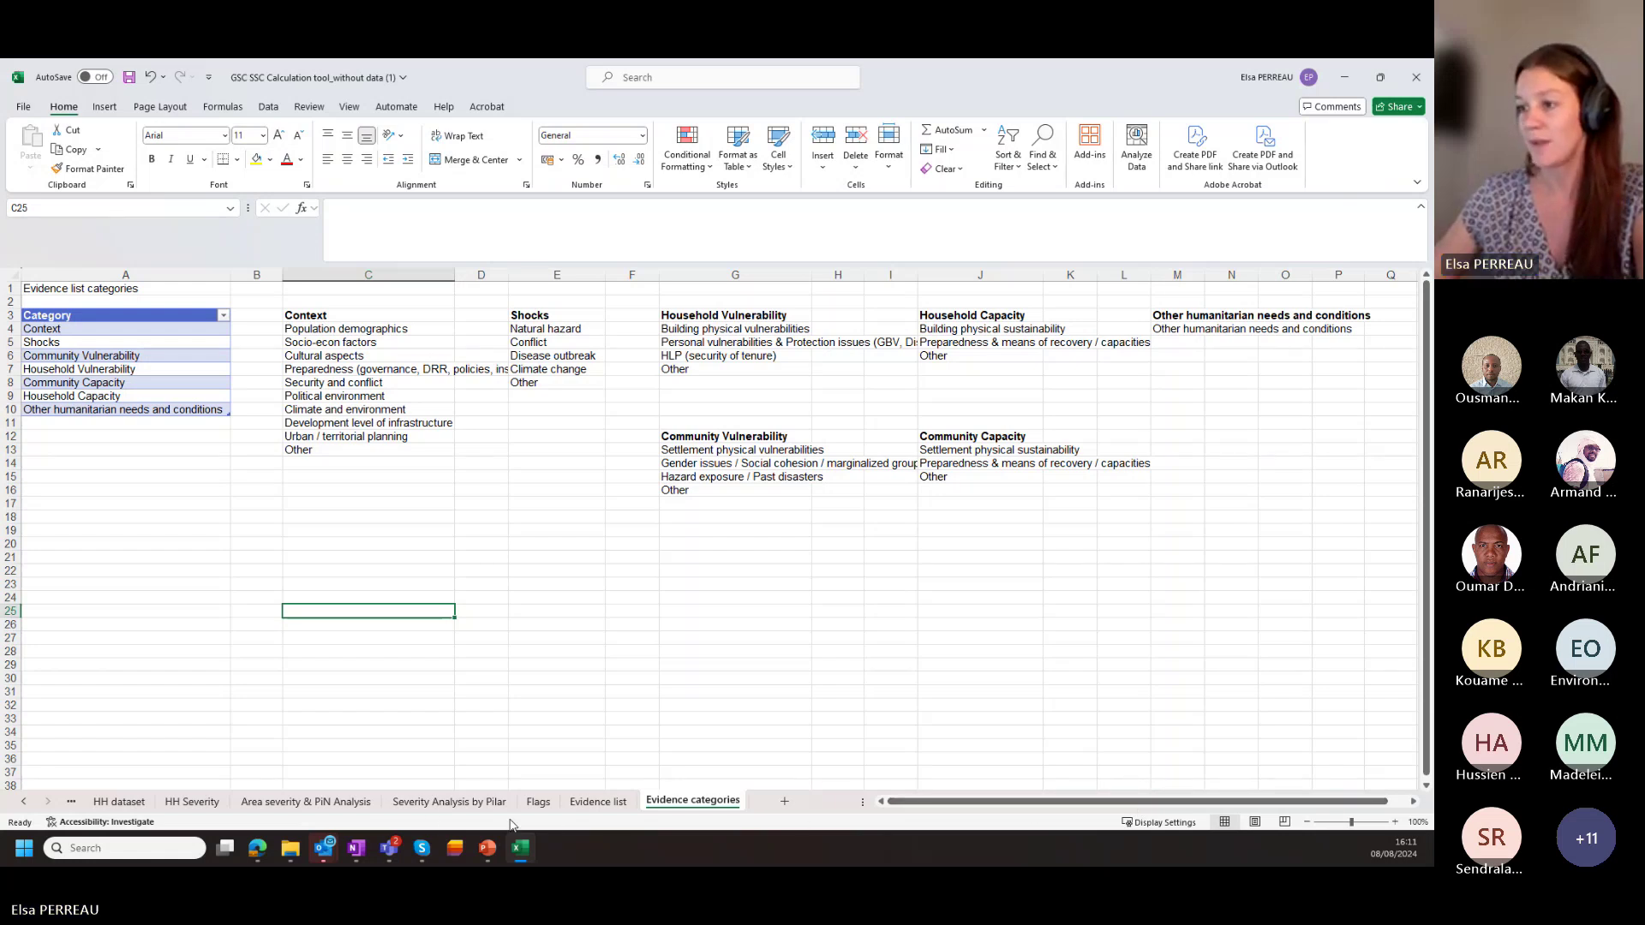
{"action": "left_click", "coordinate": [114, 801]}
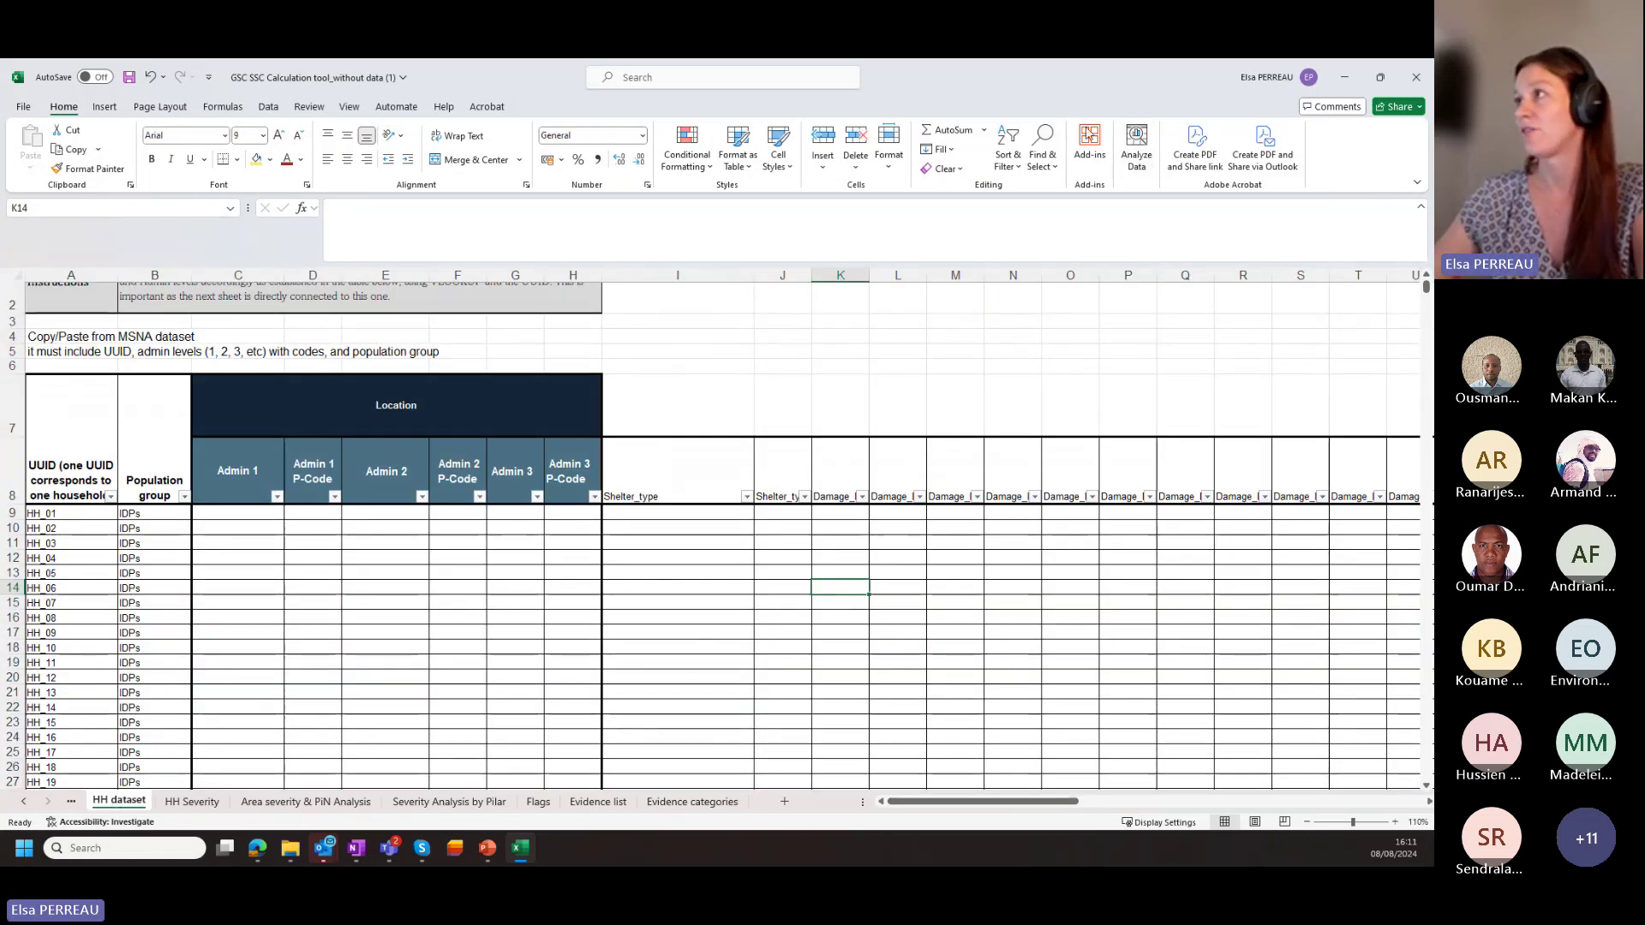
Switch to the SSC refresher presentation in PowerPoint, start the slide show from the beginning and advance to the Cadre analytique SSC slide.
{"action": "left_click", "coordinate": [487, 848]}
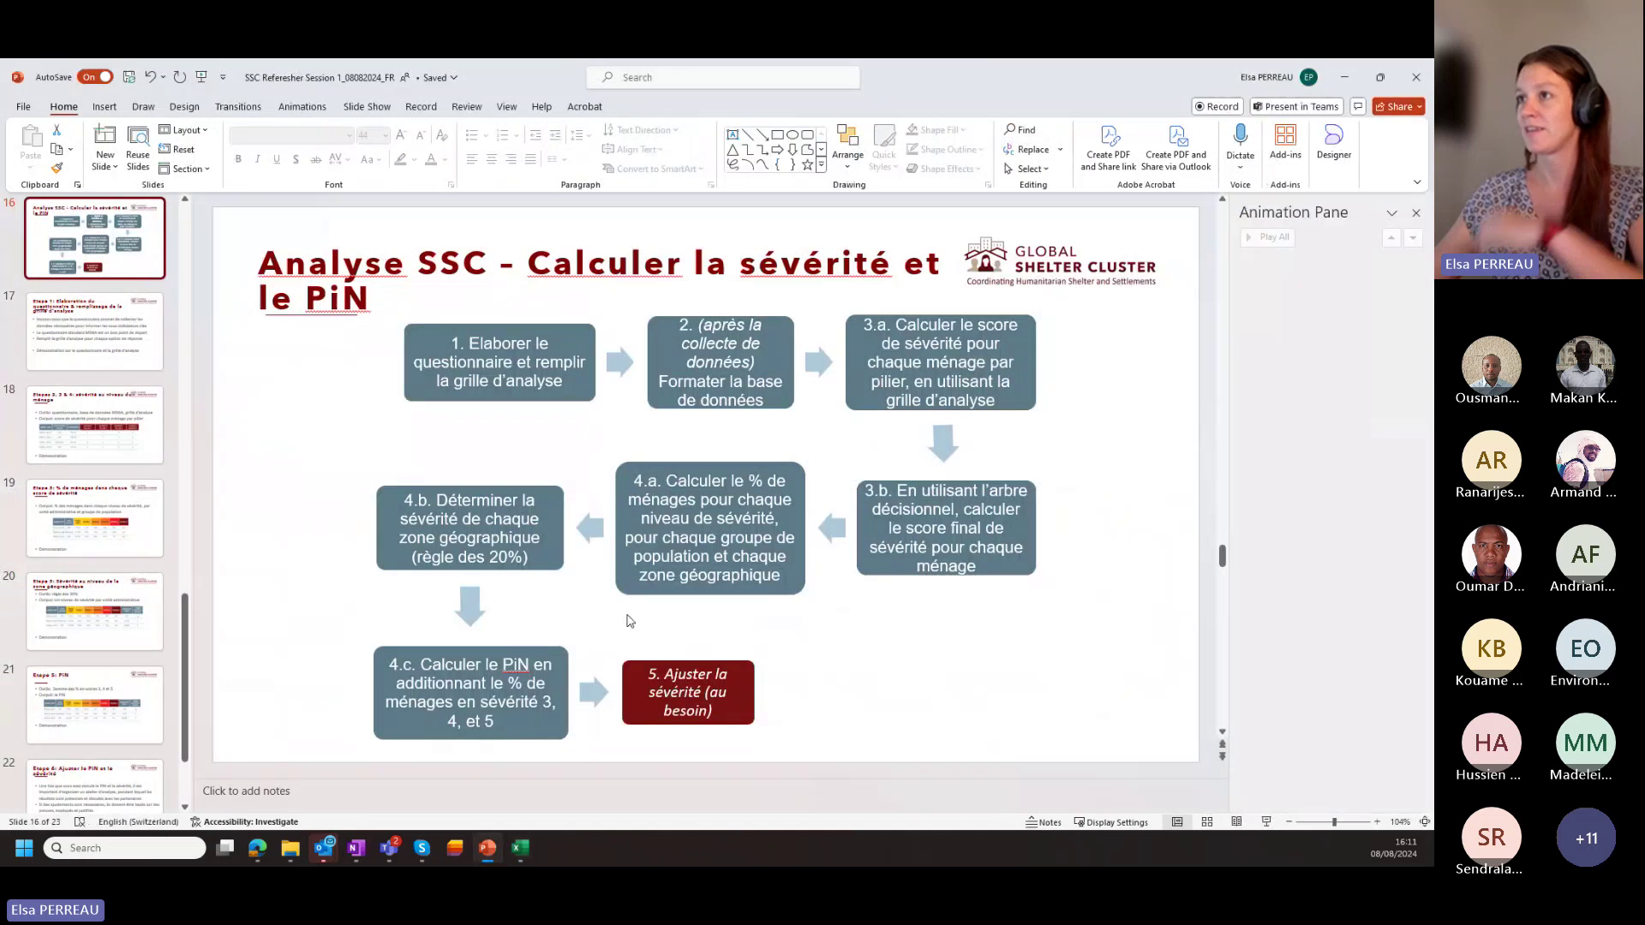
{"action": "left_click", "coordinate": [205, 79]}
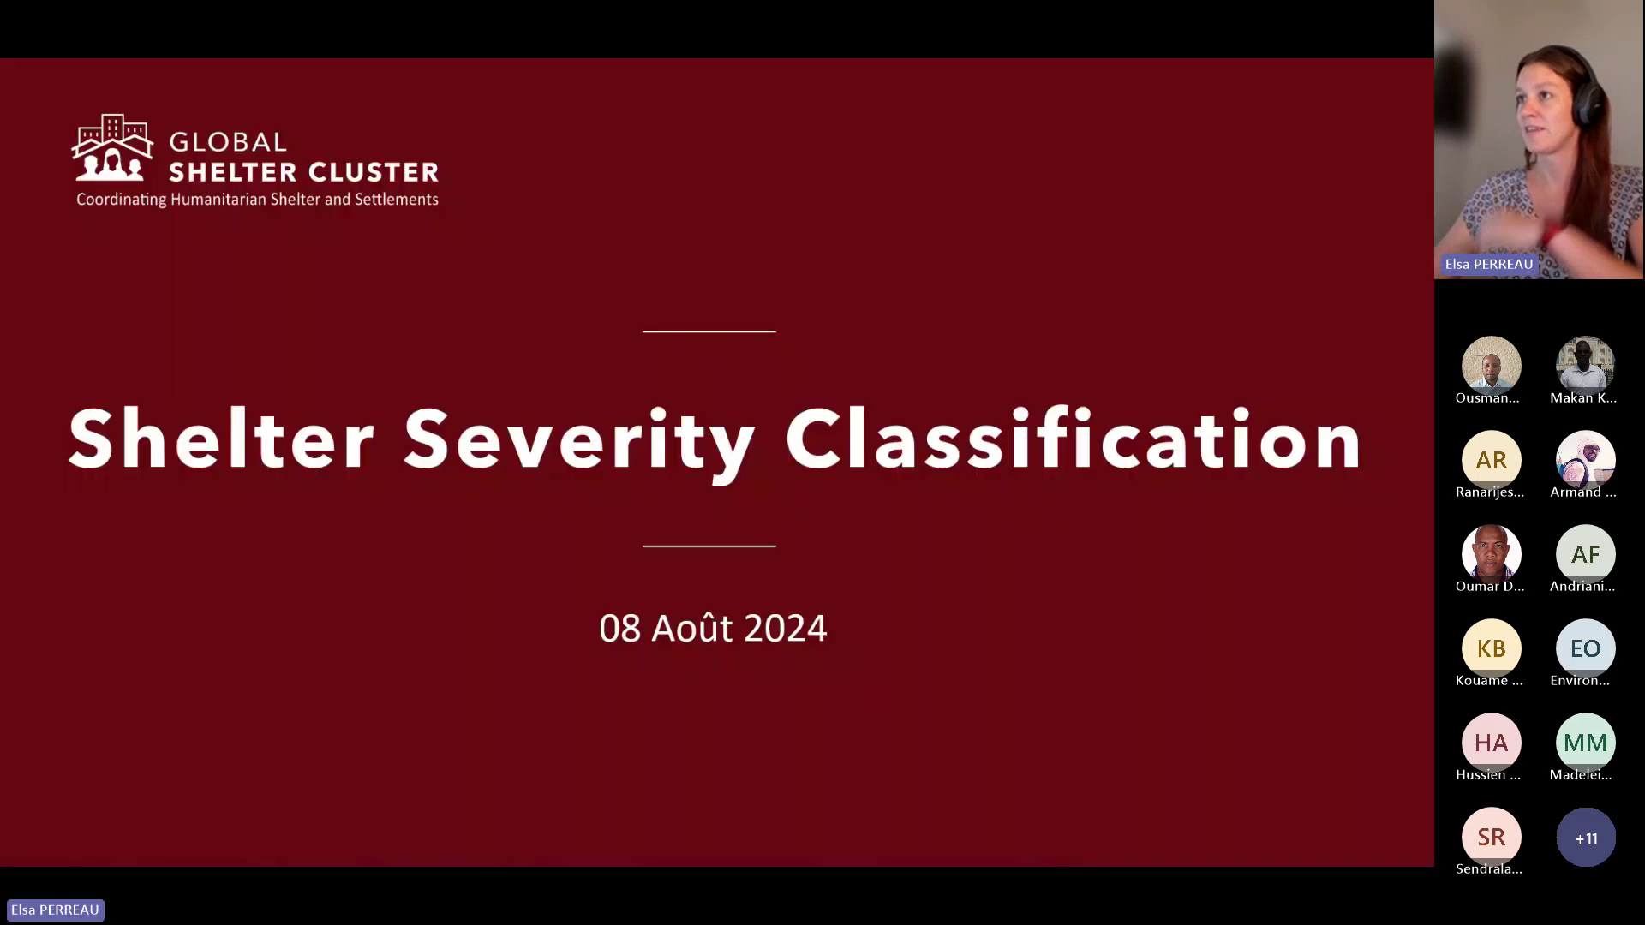
{"action": "key", "text": "Right"}
{"action": "key", "text": "Right"}
{"action": "key", "text": "Right"}
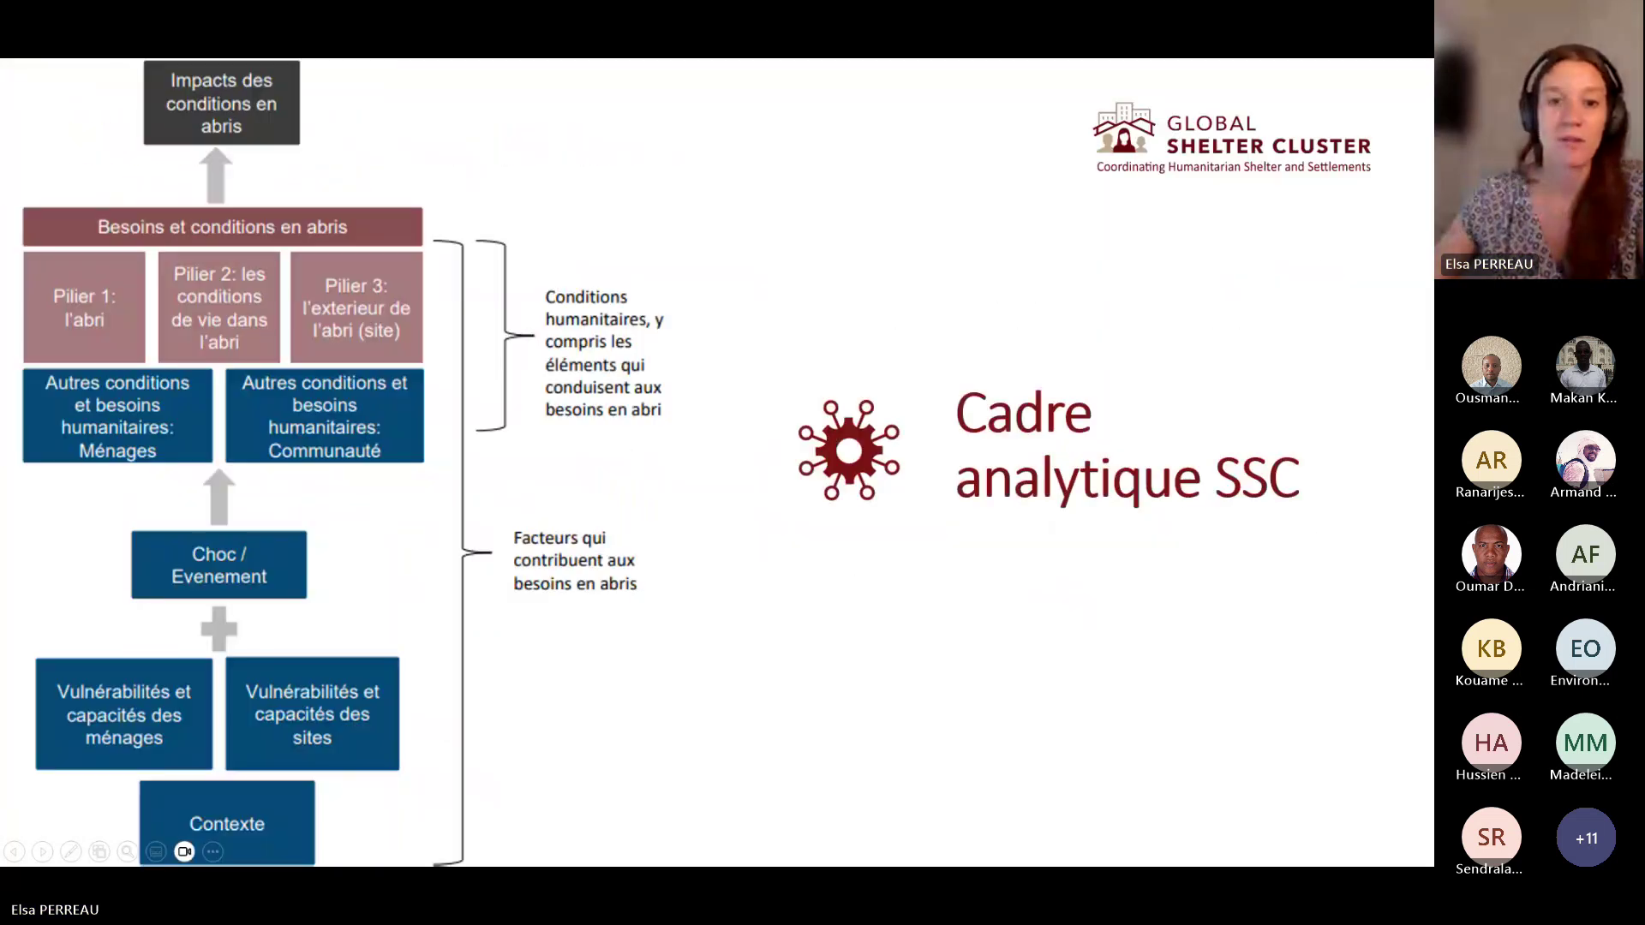
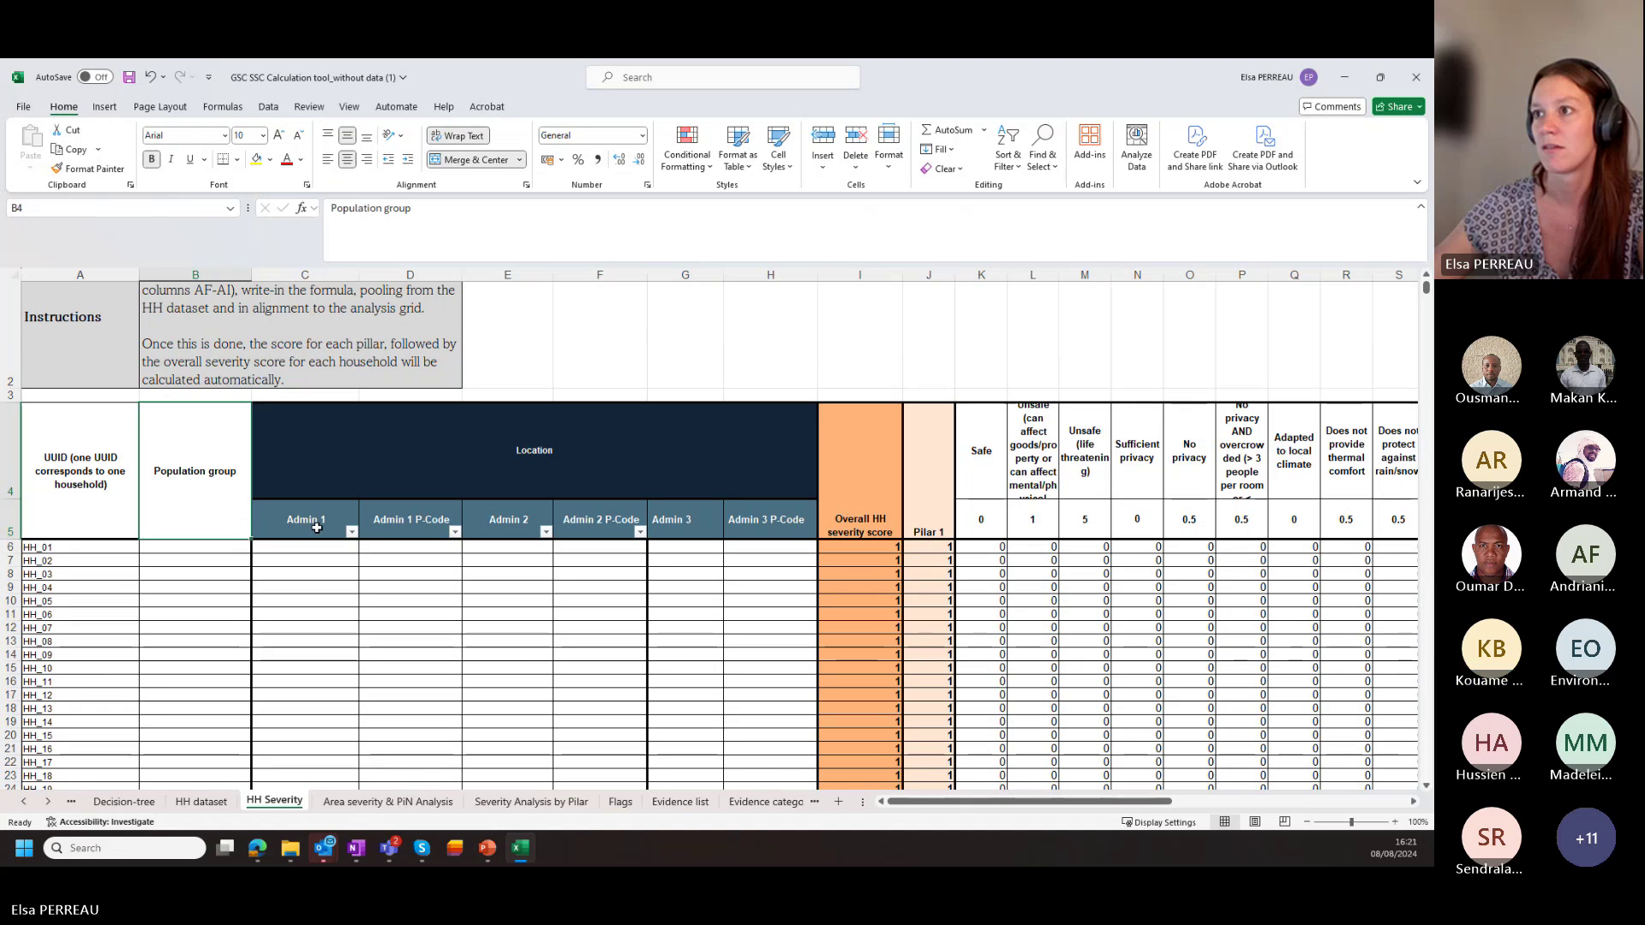
Go across the HH Severity headings in row 5, from Admin 1 through Overall HH severity score and Pilar 1 to the criteria scores.
{"action": "left_click", "coordinate": [263, 519]}
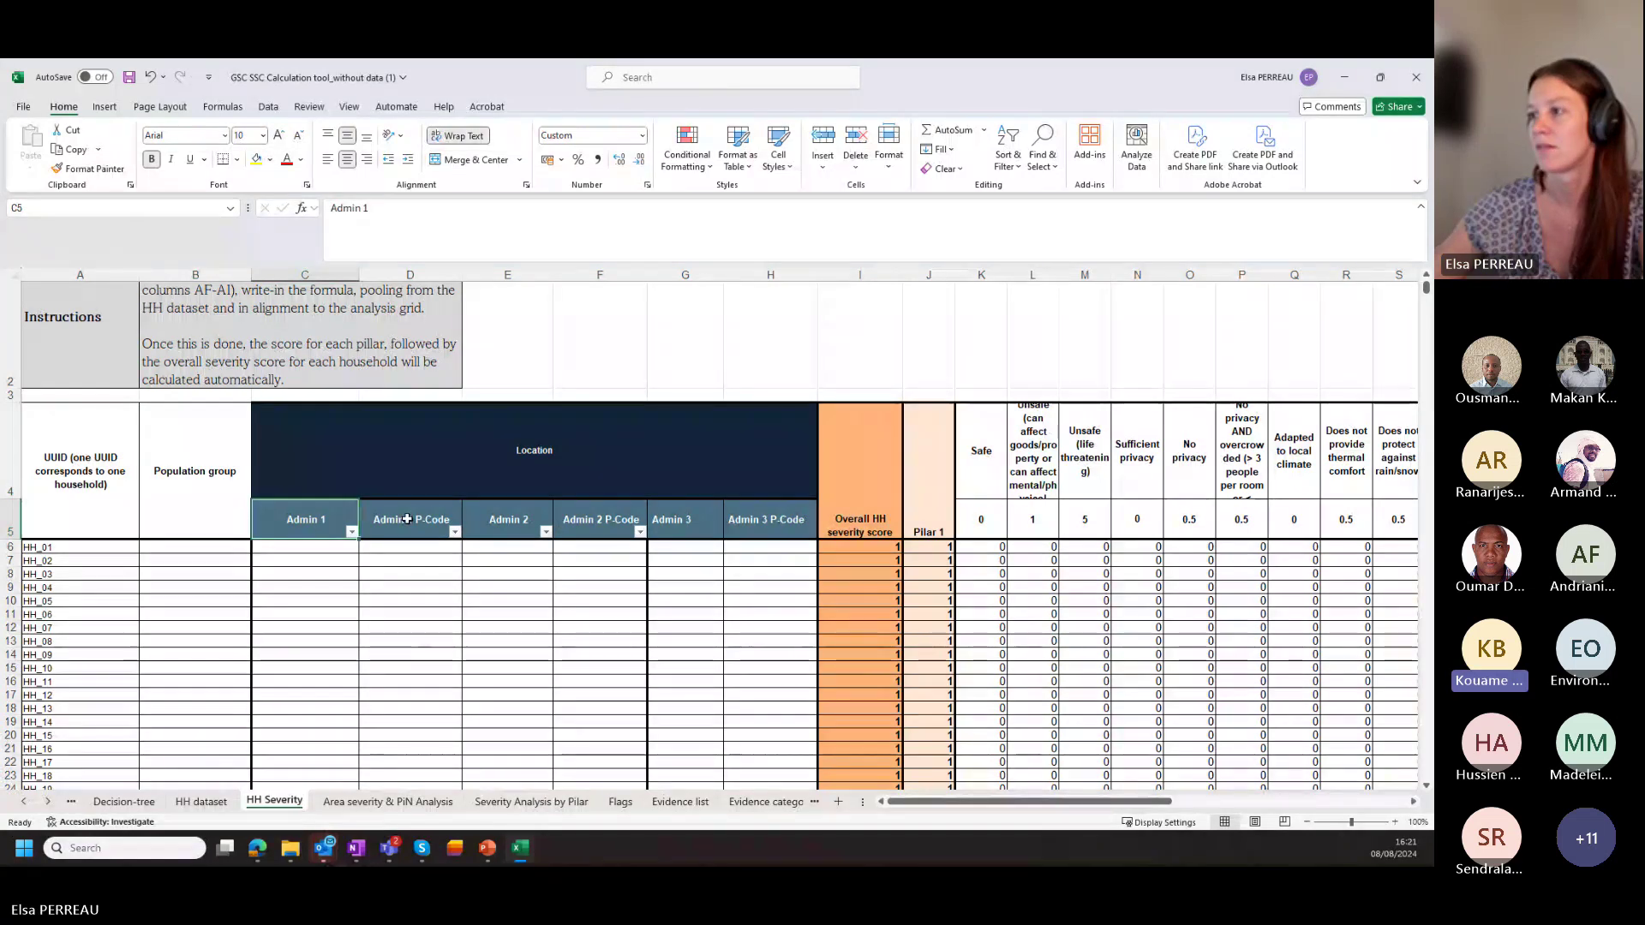
{"action": "key", "text": "Right"}
{"action": "key", "text": "Right"}
{"action": "key", "text": "Right"}
{"action": "key", "text": "Right"}
{"action": "key", "text": "Right"}
{"action": "key", "text": "Right"}
{"action": "key", "text": "Right"}
{"action": "key", "text": "Right"}
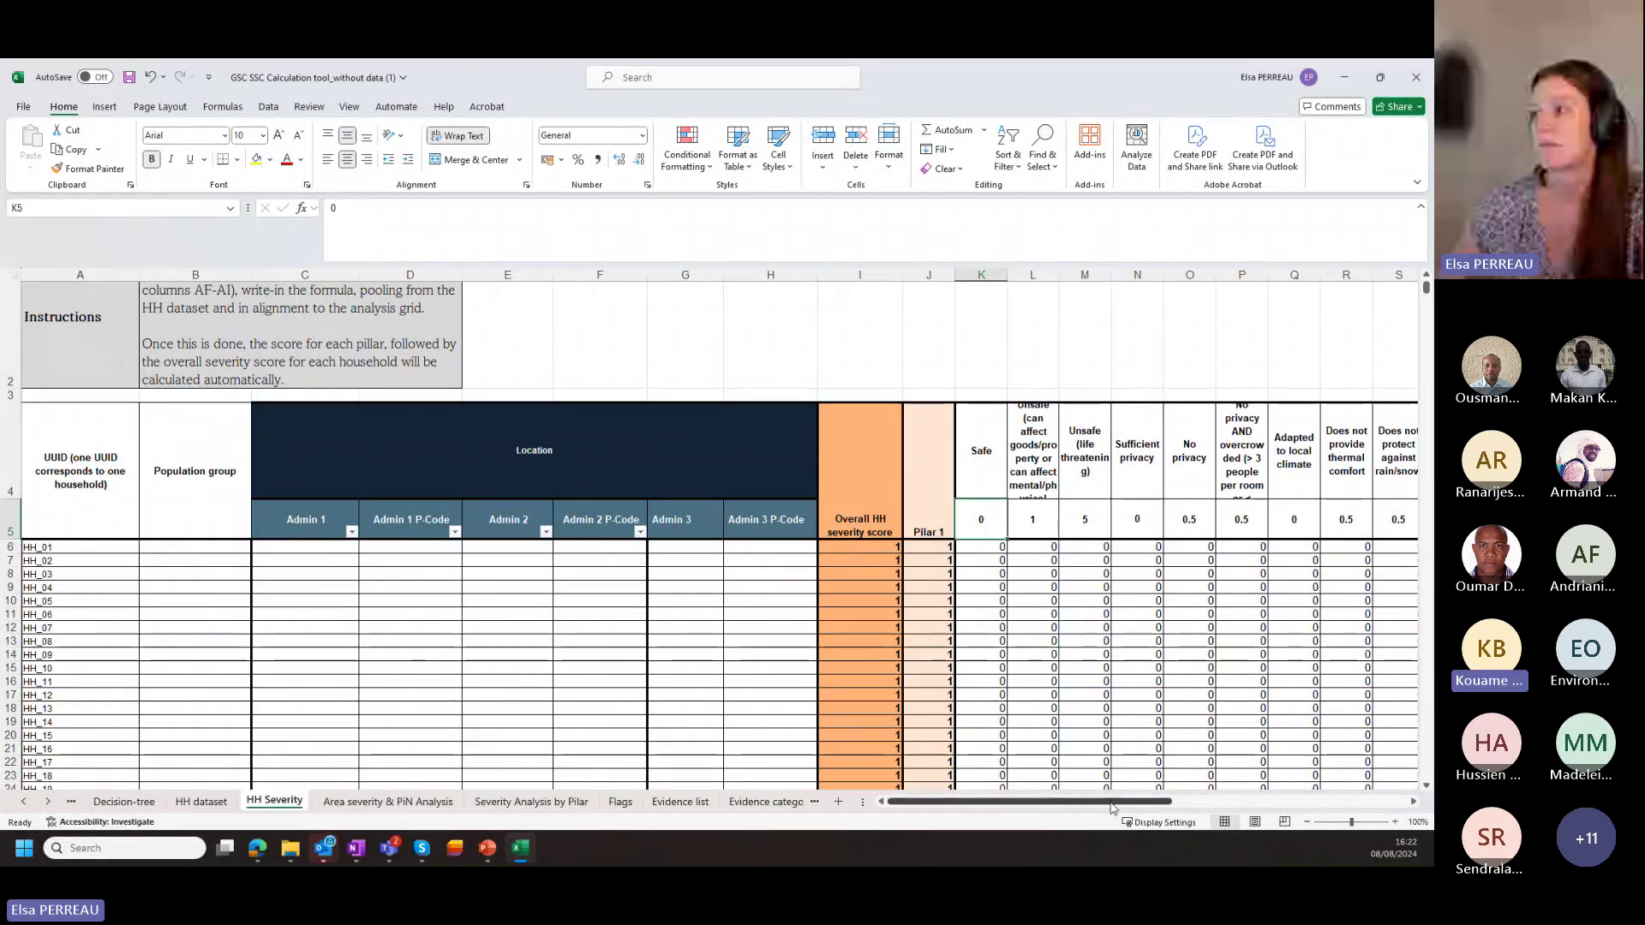
{"action": "left_click_drag", "start_coordinate": [1111, 807], "coordinate": [1231, 795]}
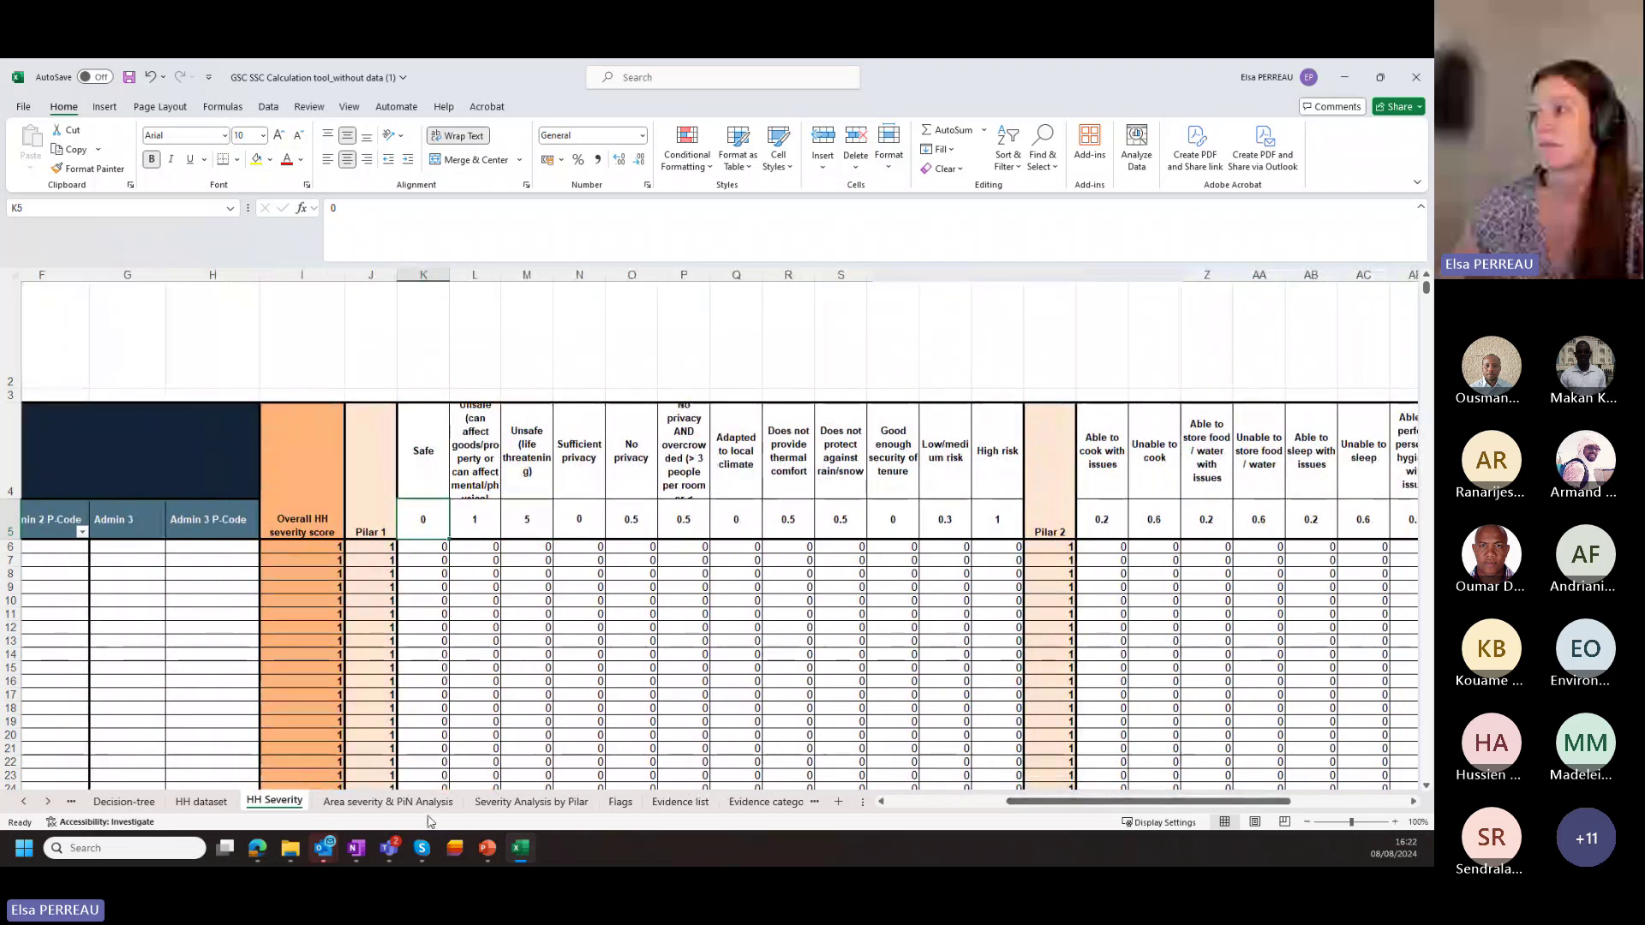
Collapse the empty row 3 above the HH Severity headings and read the Safe and both Unsafe criteria headings under Pilar 1.
{"action": "left_click", "coordinate": [428, 458]}
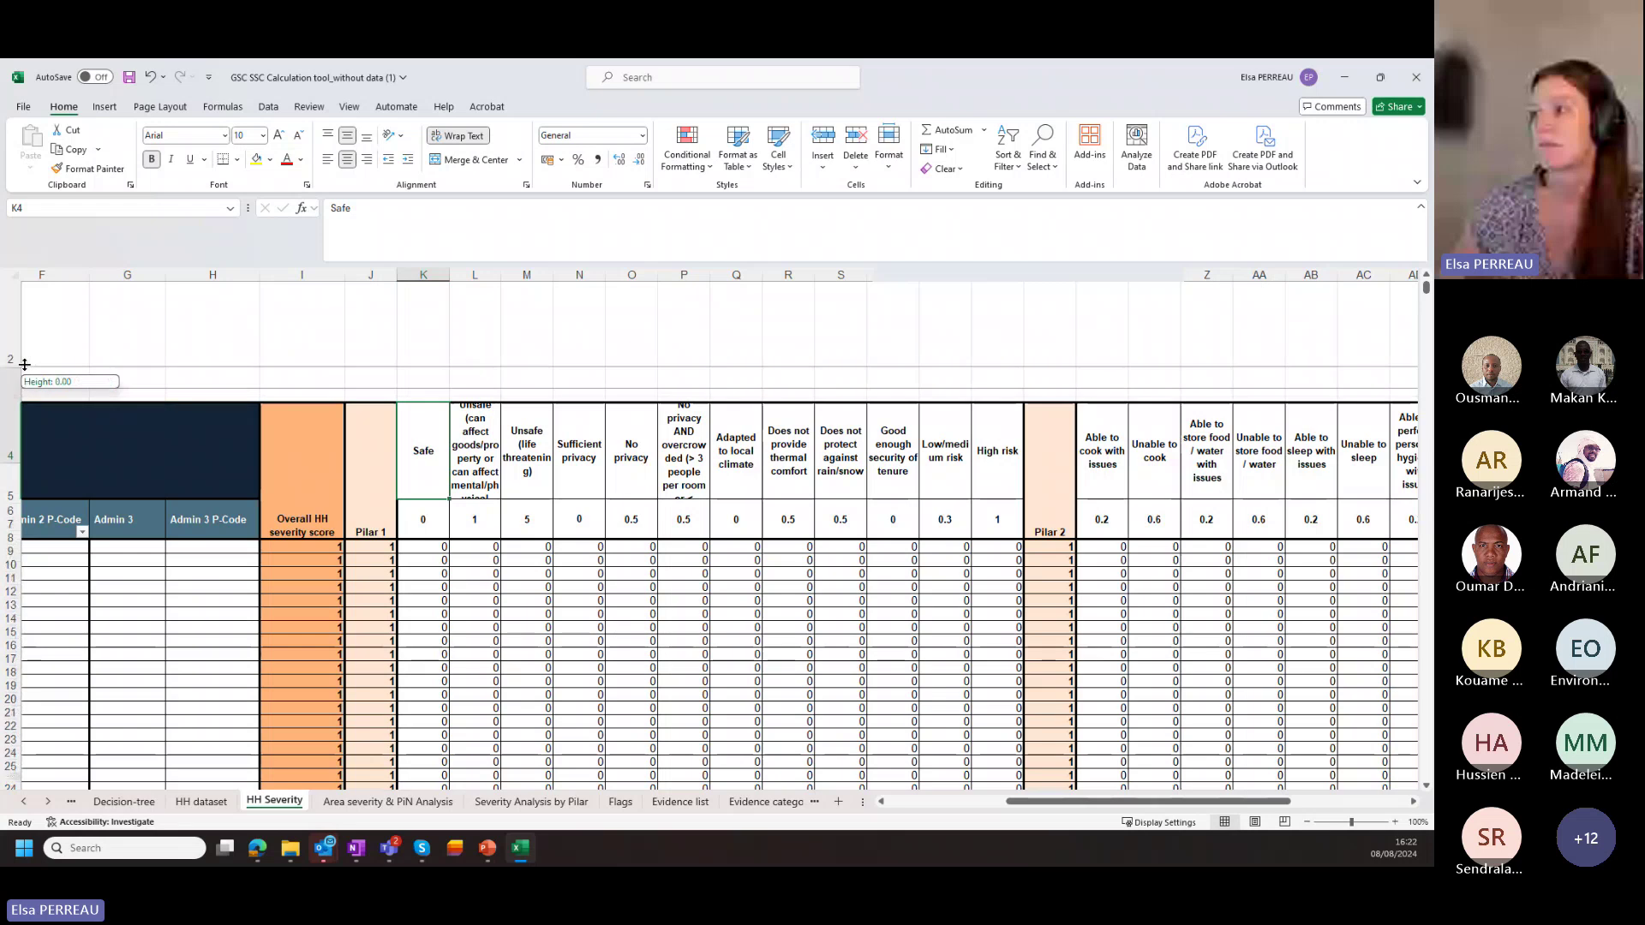
{"action": "scroll", "coordinate": [537, 452], "scroll_direction": "down", "scroll_amount": 1}
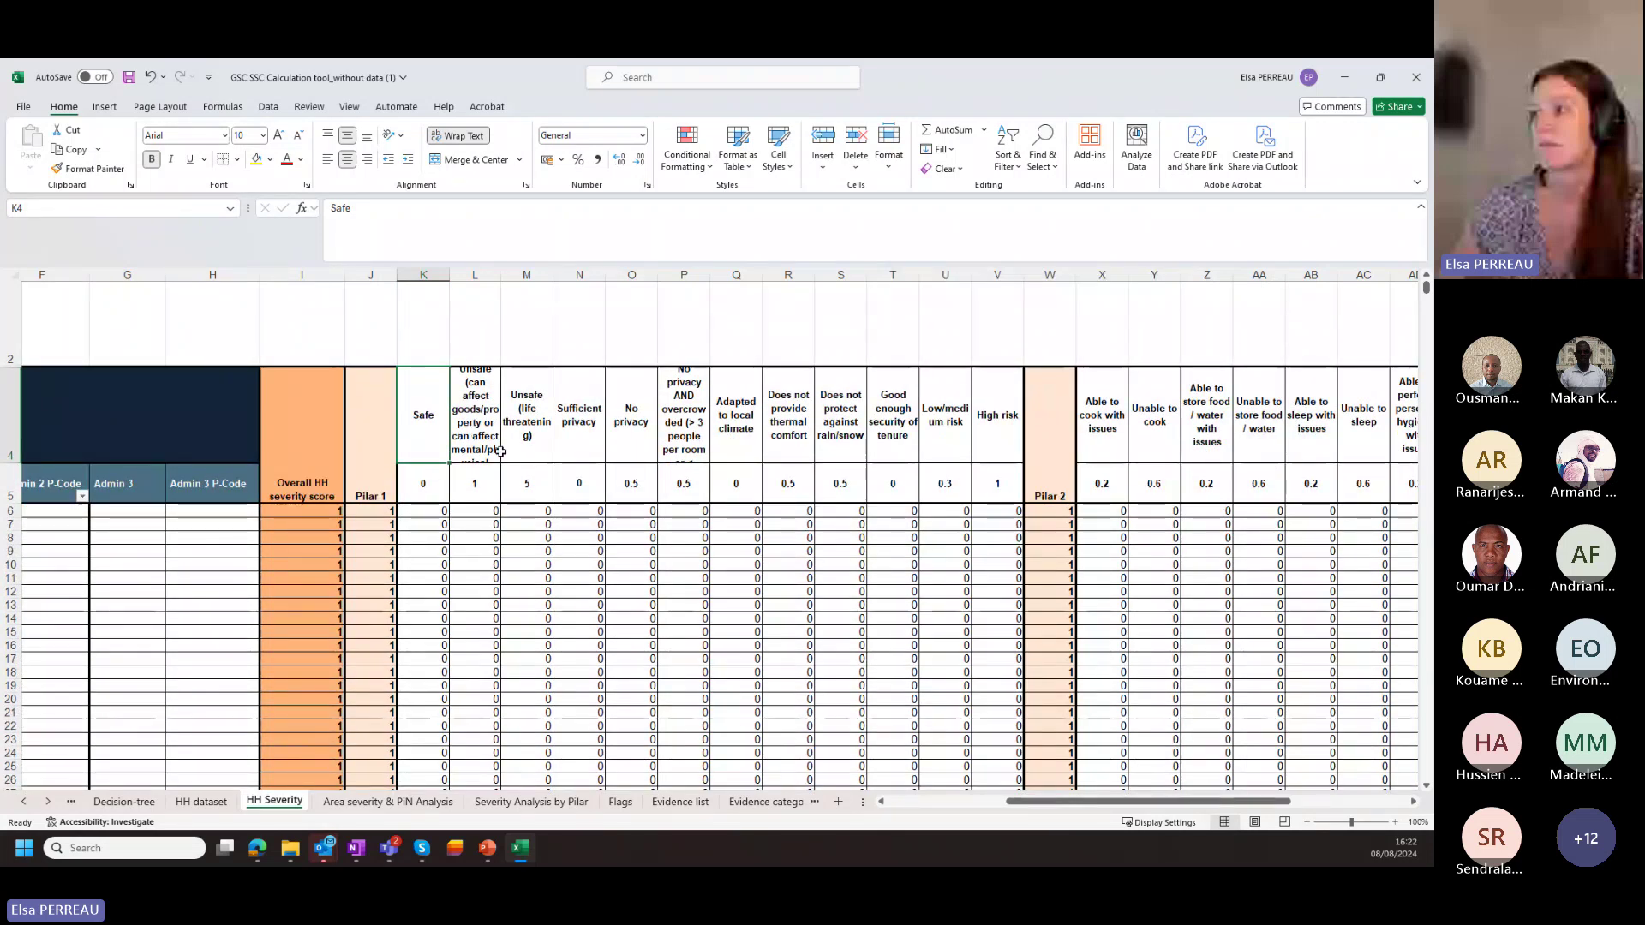
{"action": "left_click", "coordinate": [480, 421]}
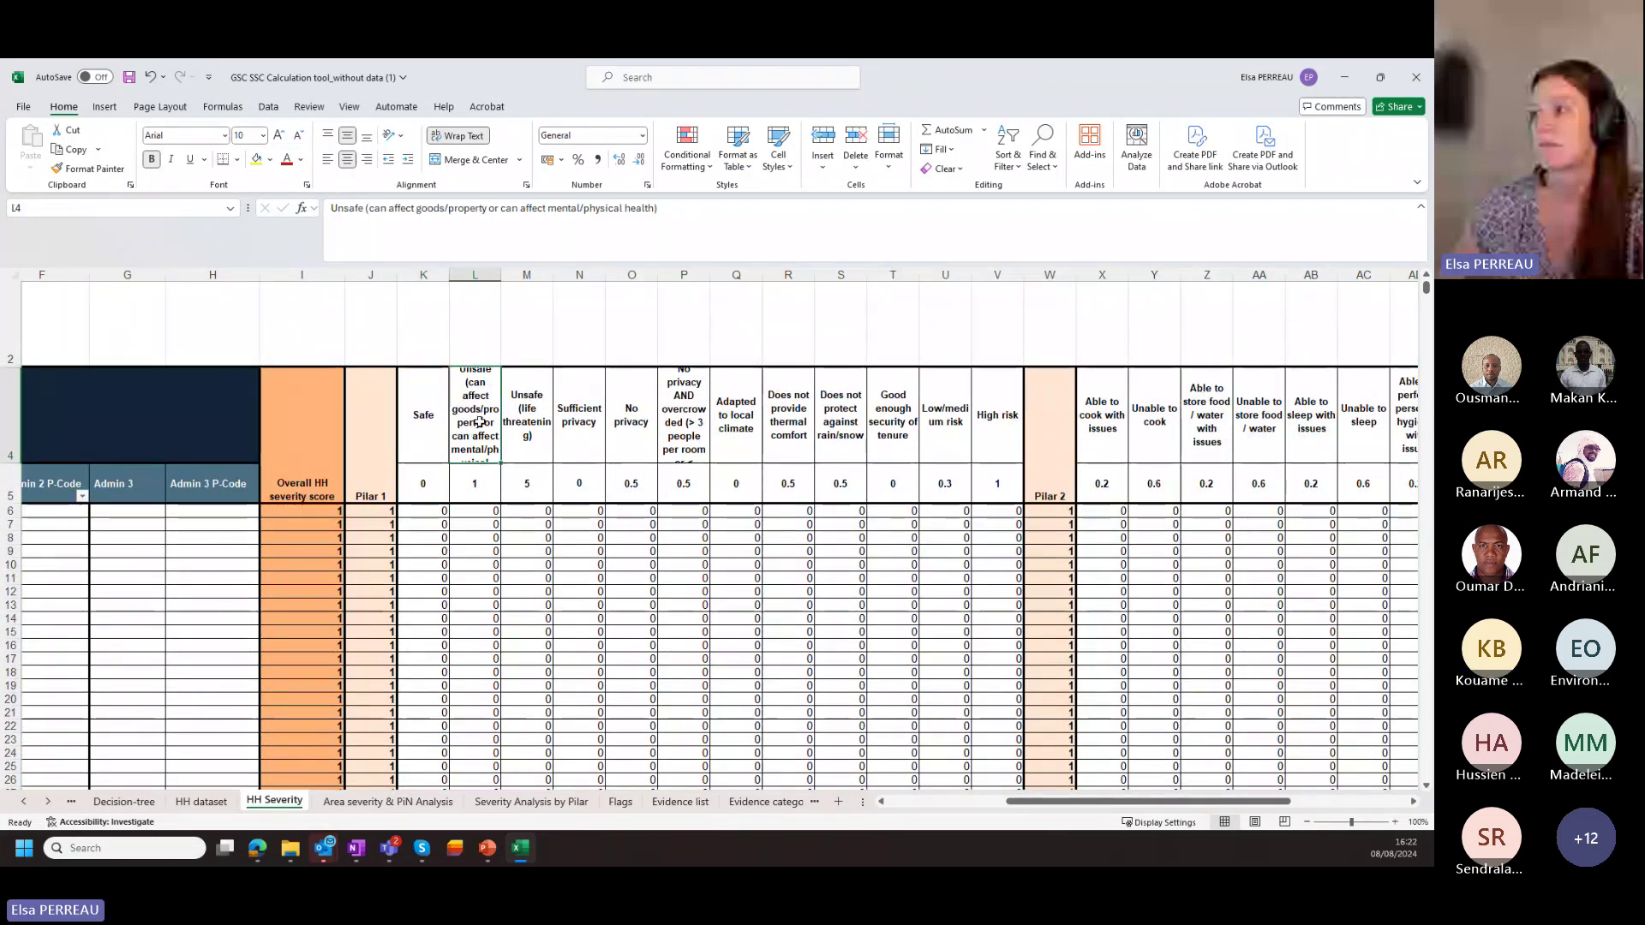
{"action": "left_click", "coordinate": [530, 423]}
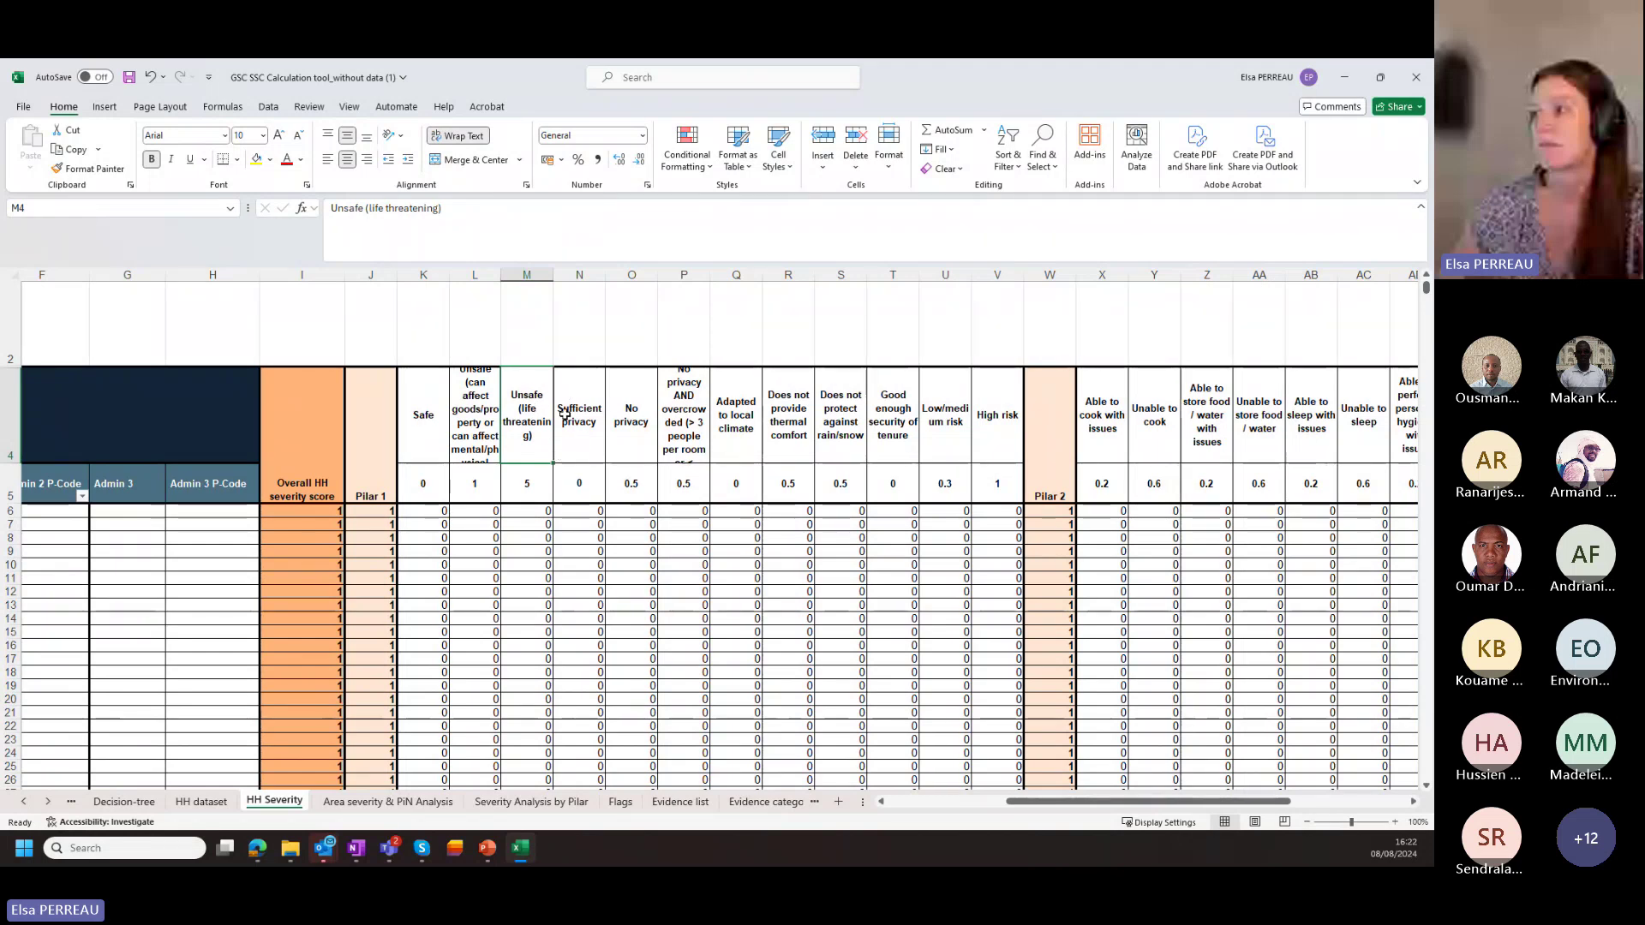
{"action": "left_click", "coordinate": [467, 411]}
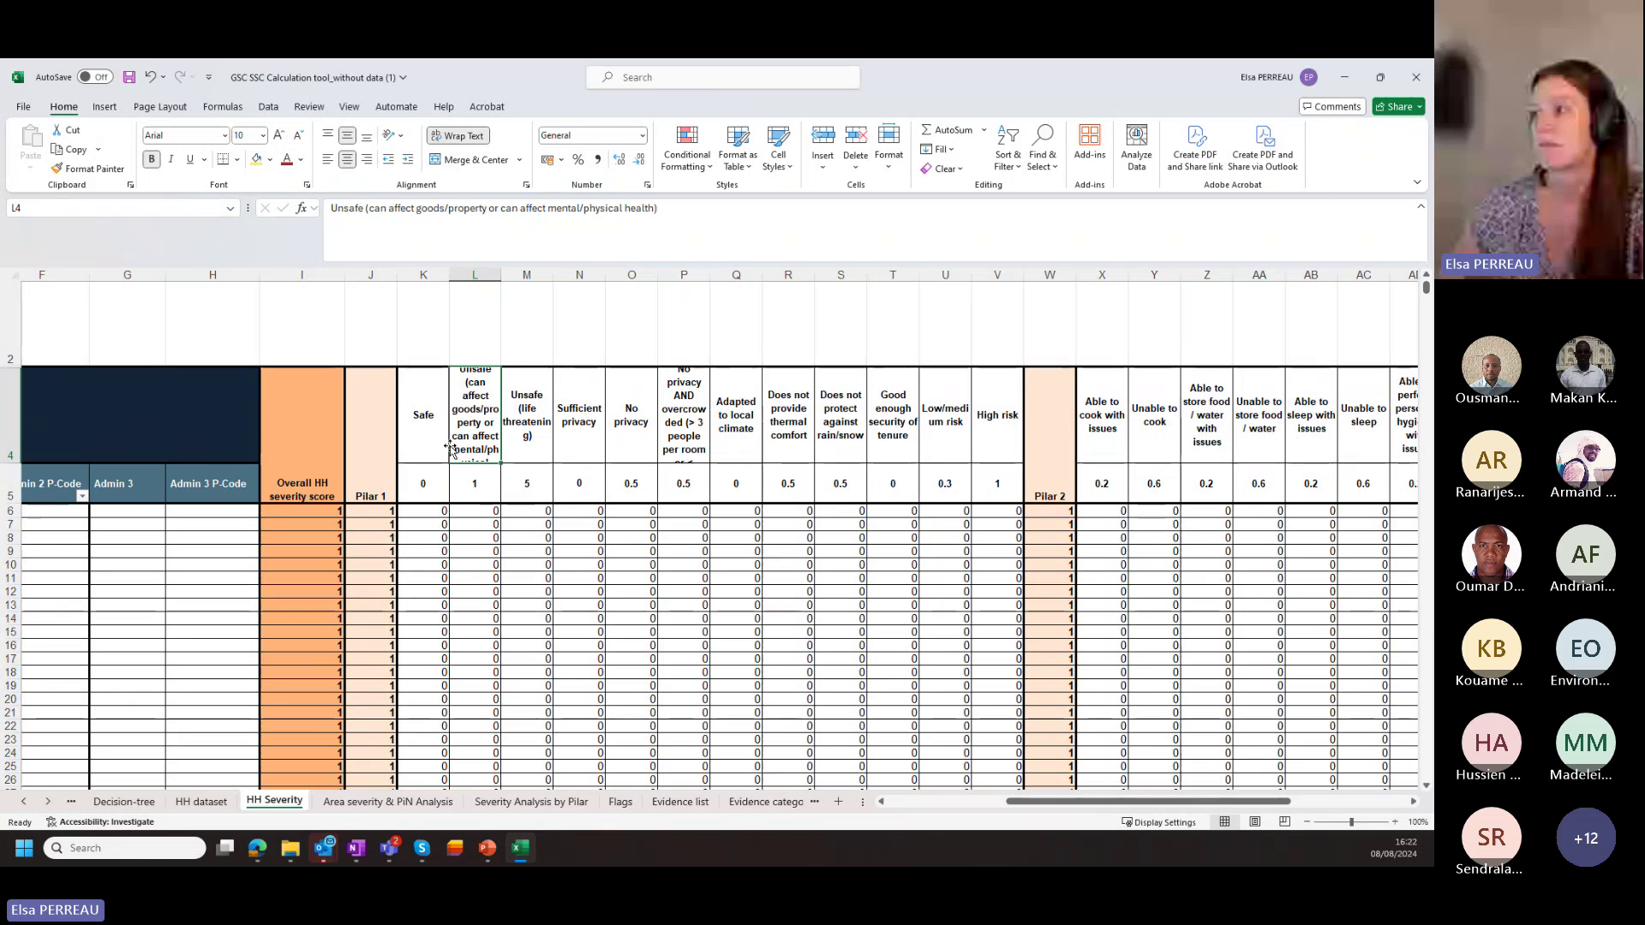
{"action": "left_click", "coordinate": [416, 417]}
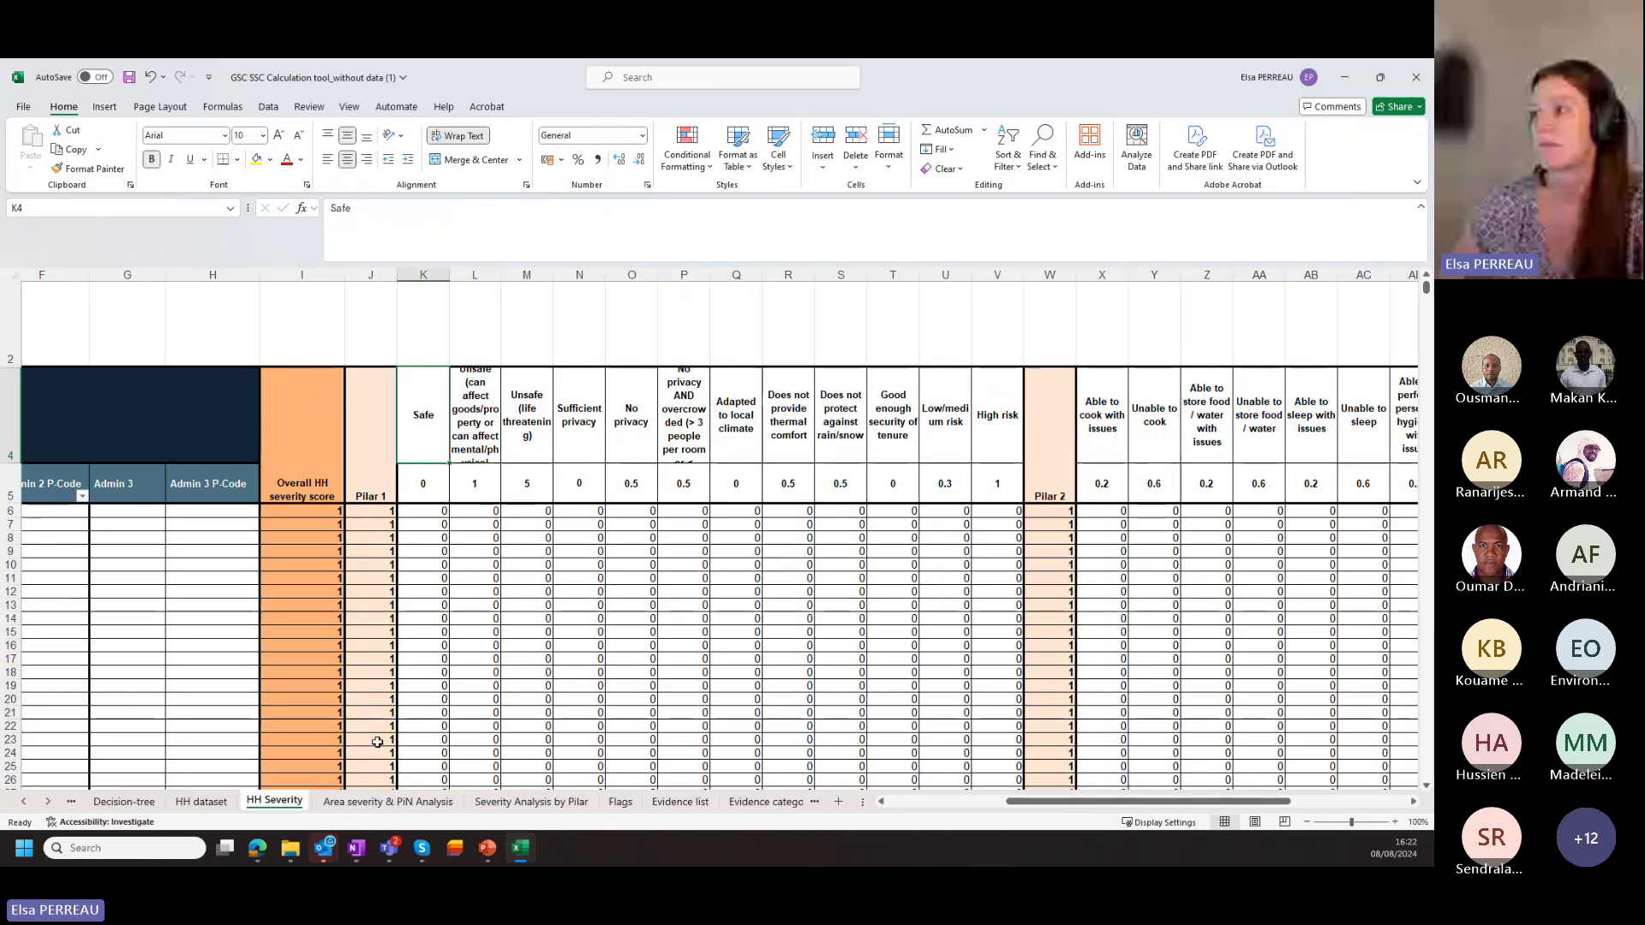
Open the Analysis grid sheet to view the Pillar 1 levels, criteria and score calculation.
{"action": "left_click", "coordinate": [72, 802]}
{"action": "left_click", "coordinate": [100, 802]}
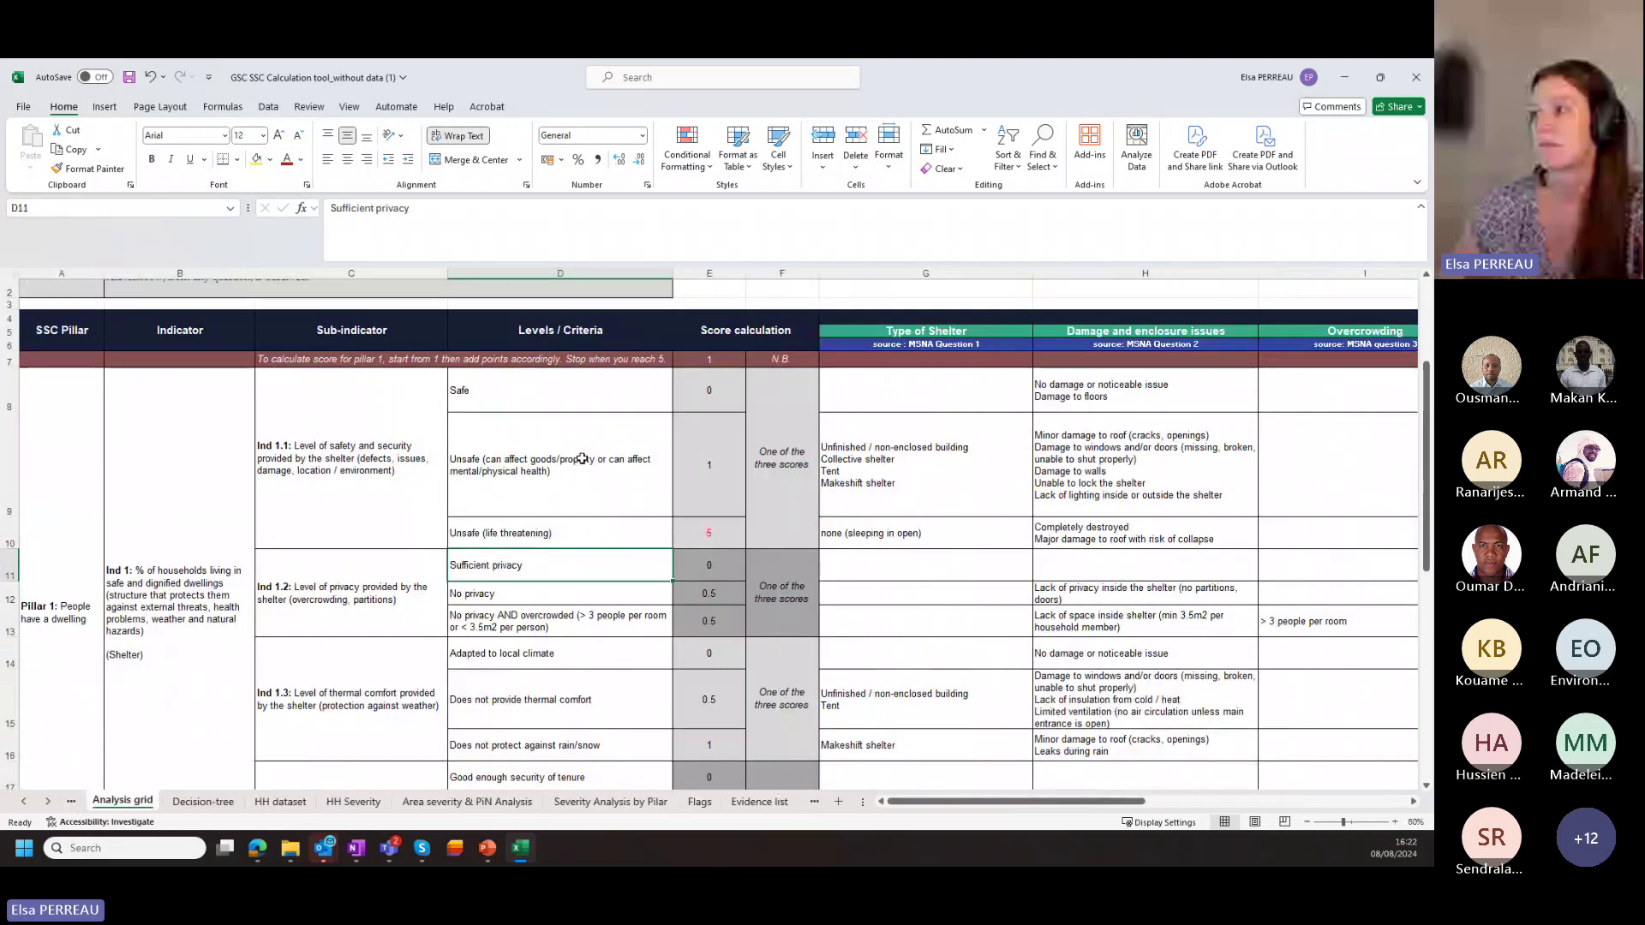
Highlight the three Ind 1.1 safety levels in the Analysis grid, followed by their matching score calculation cells.
{"action": "left_click", "coordinate": [511, 395]}
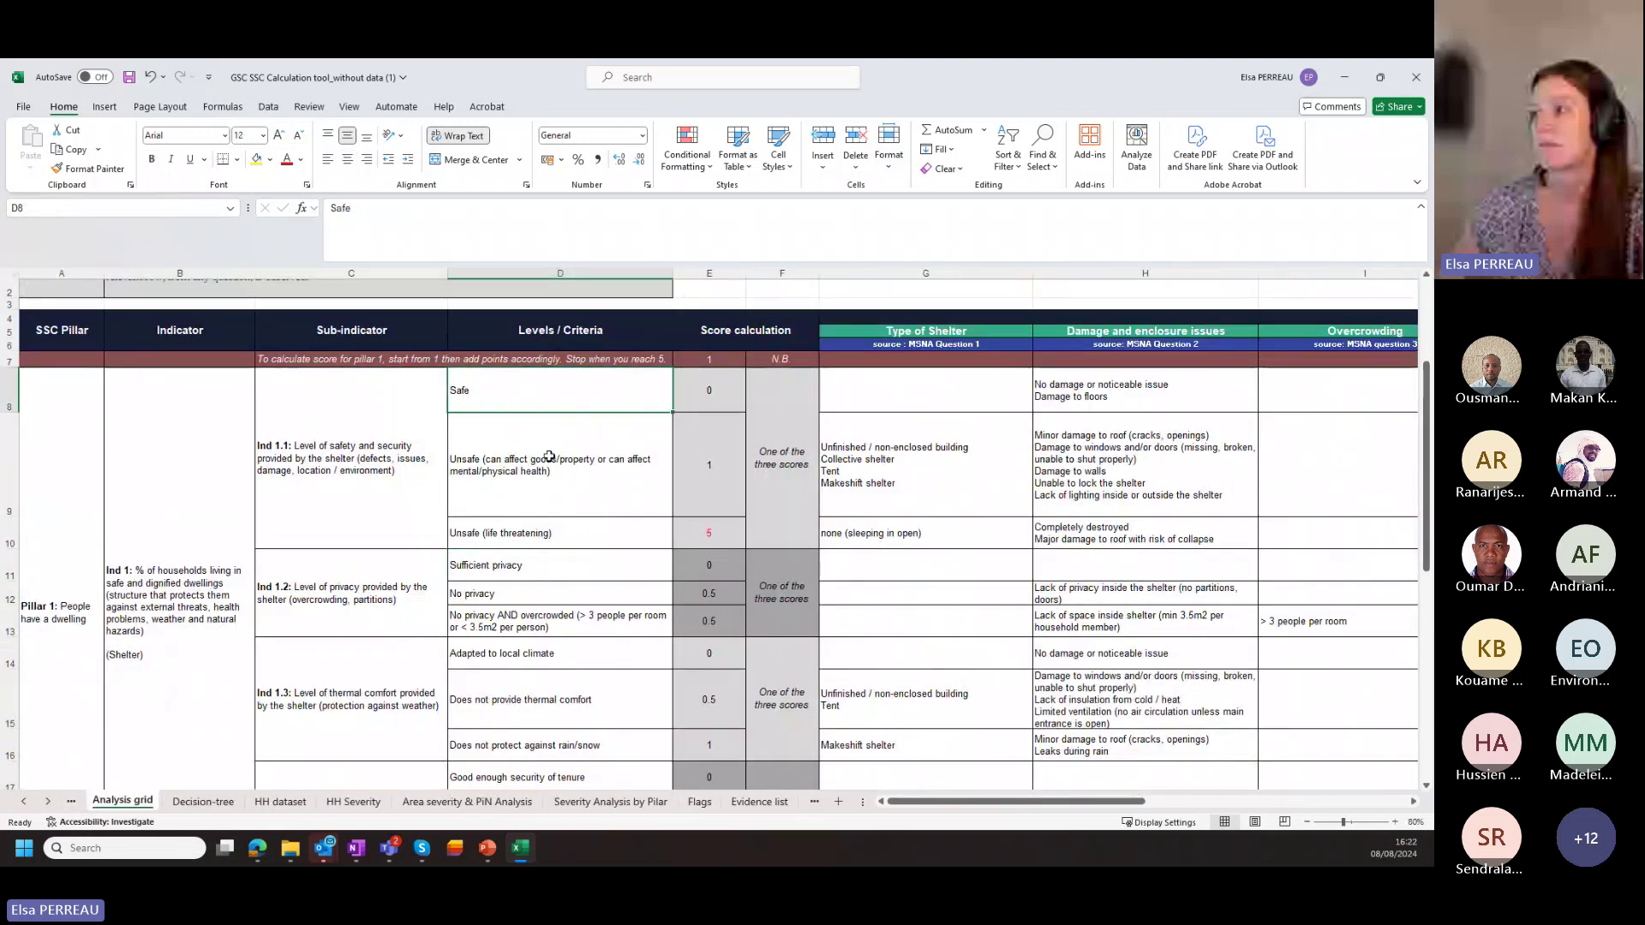
{"action": "left_click_drag", "start_coordinate": [548, 393], "coordinate": [566, 535]}
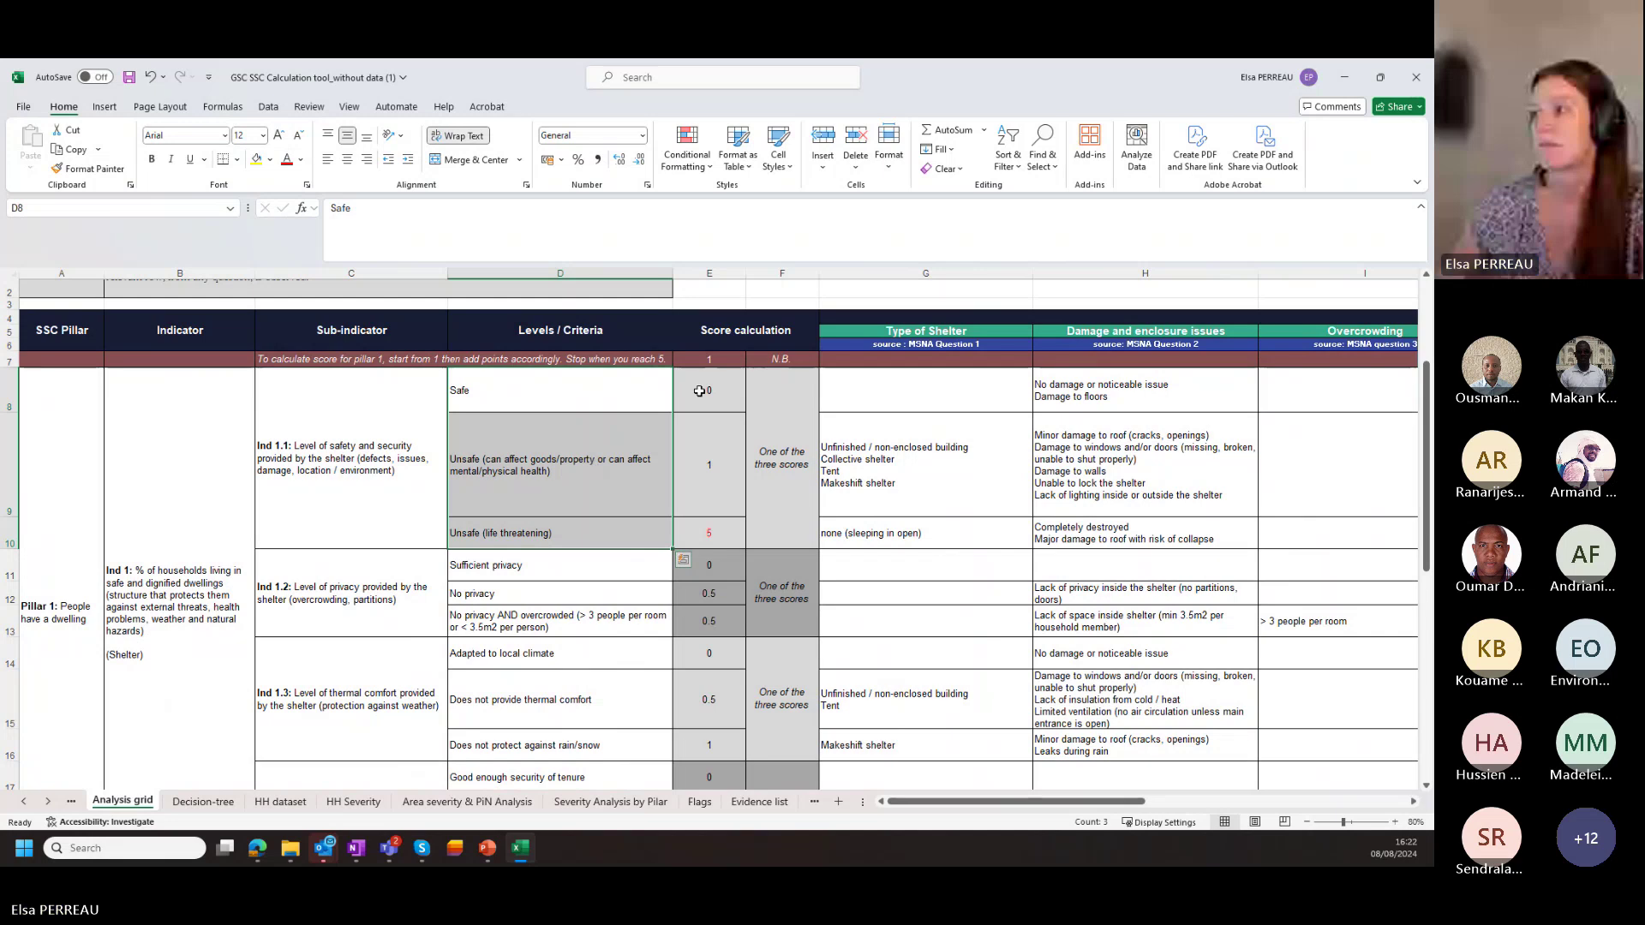
{"action": "left_click_drag", "start_coordinate": [712, 390], "coordinate": [727, 524]}
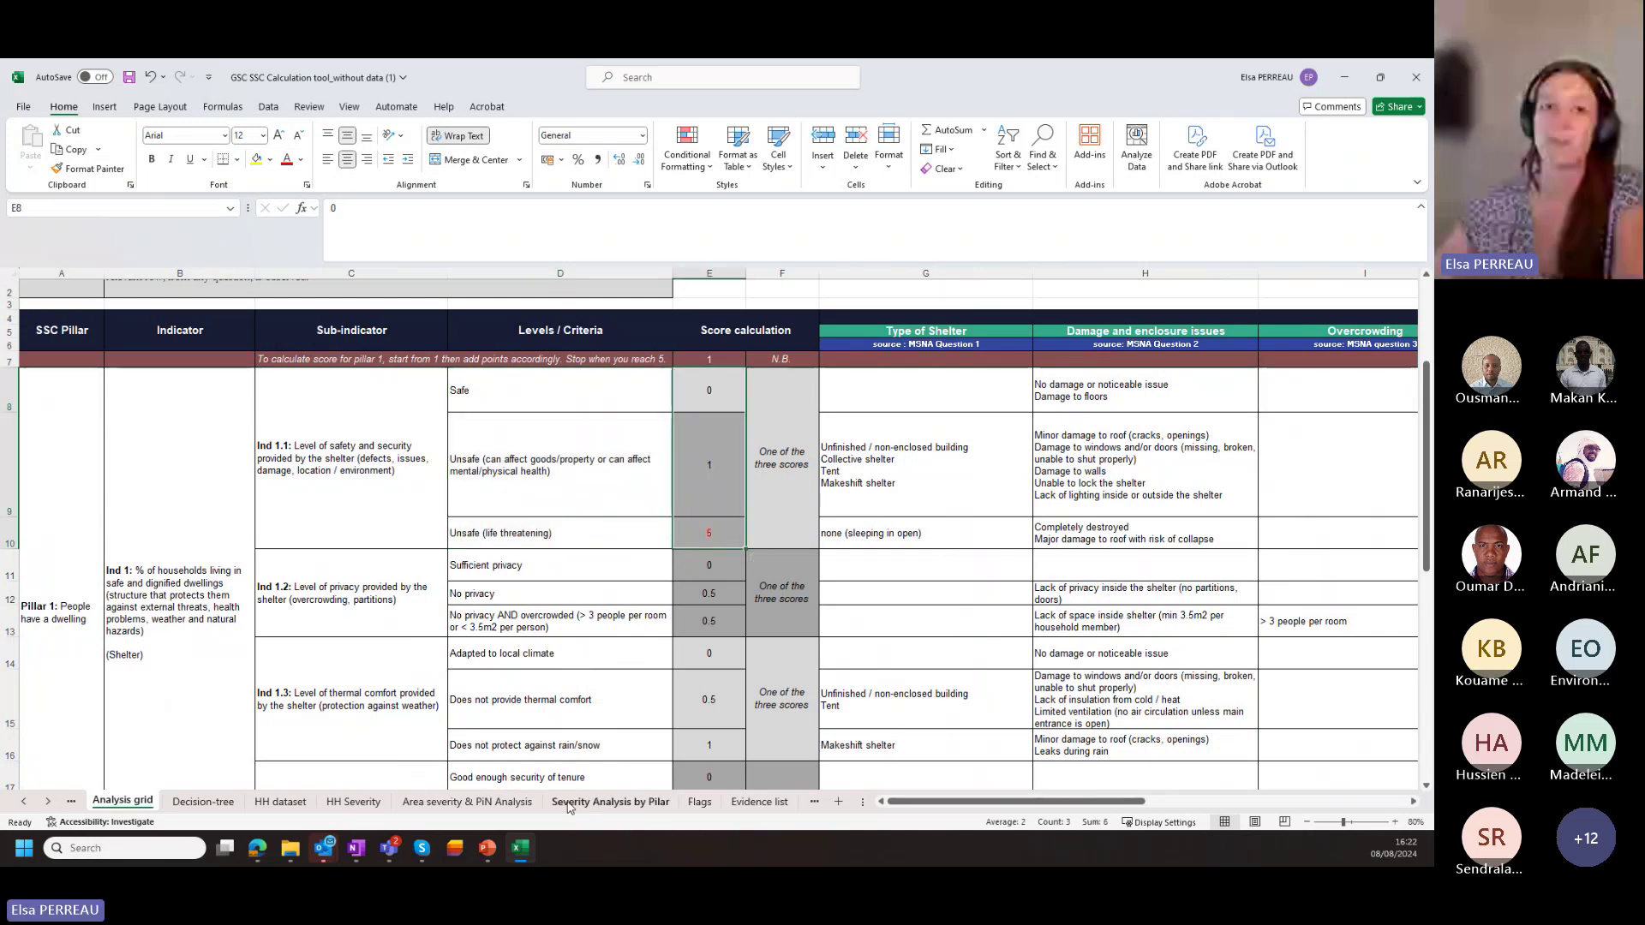
On the HH Severity sheet, highlight the row 5 scores of all Pilar 1 criteria and inspect the lookup formulas in the Safe column.
{"action": "left_click", "coordinate": [353, 801]}
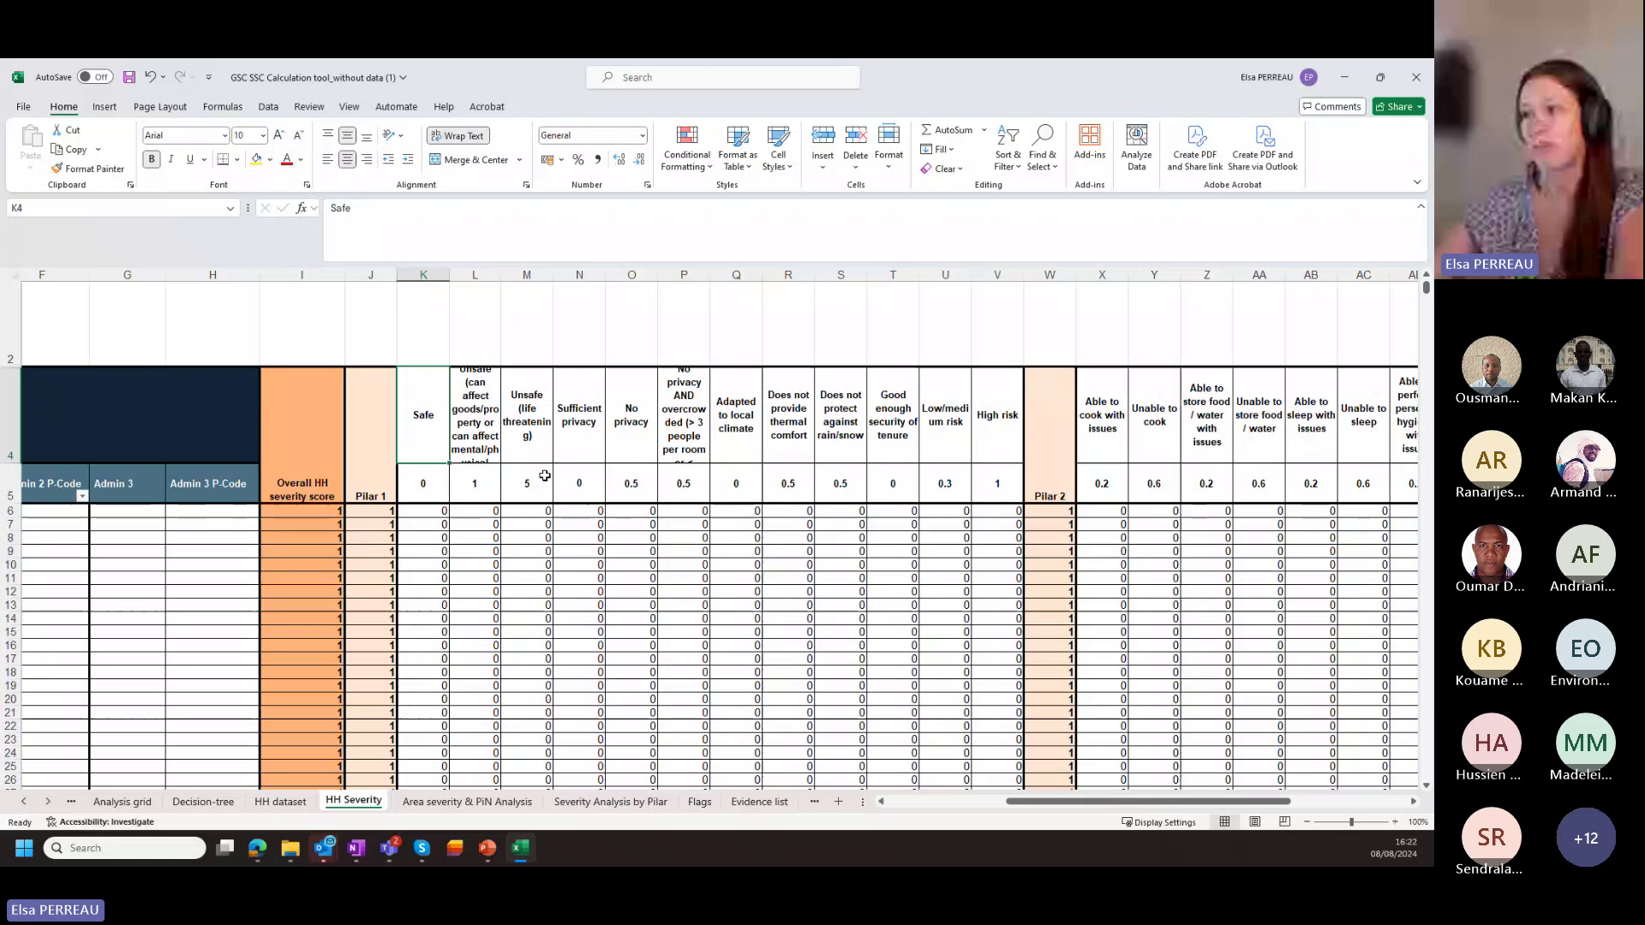
{"action": "left_click_drag", "start_coordinate": [423, 483], "coordinate": [997, 483]}
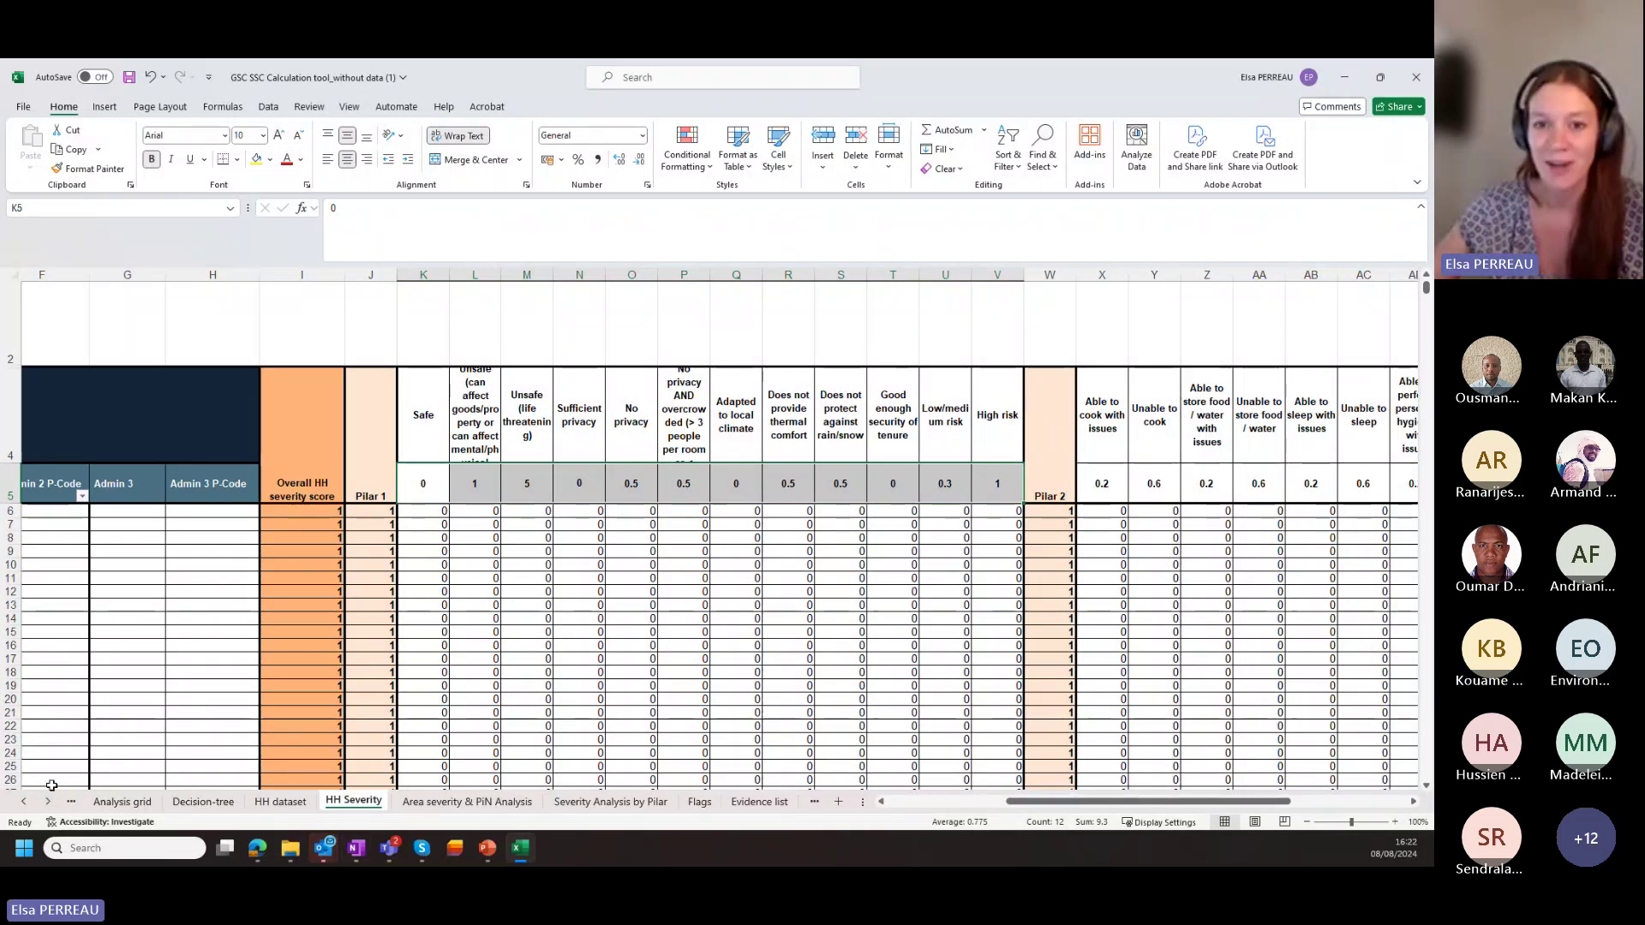
{"action": "left_click", "coordinate": [435, 539]}
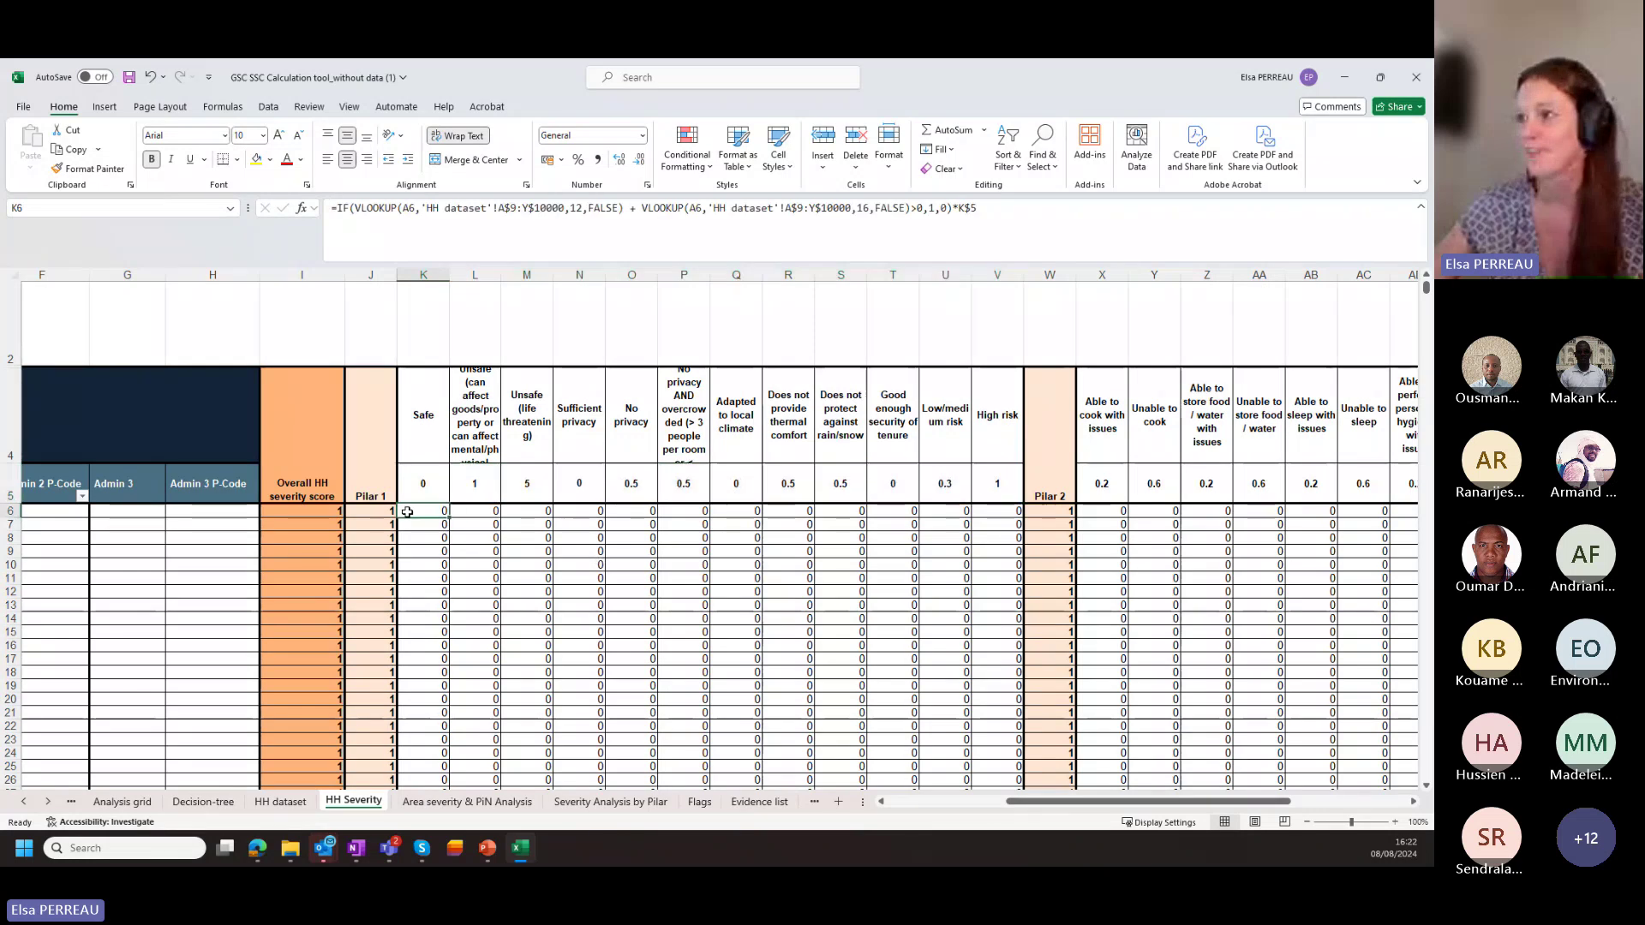
{"action": "left_click", "coordinate": [434, 549]}
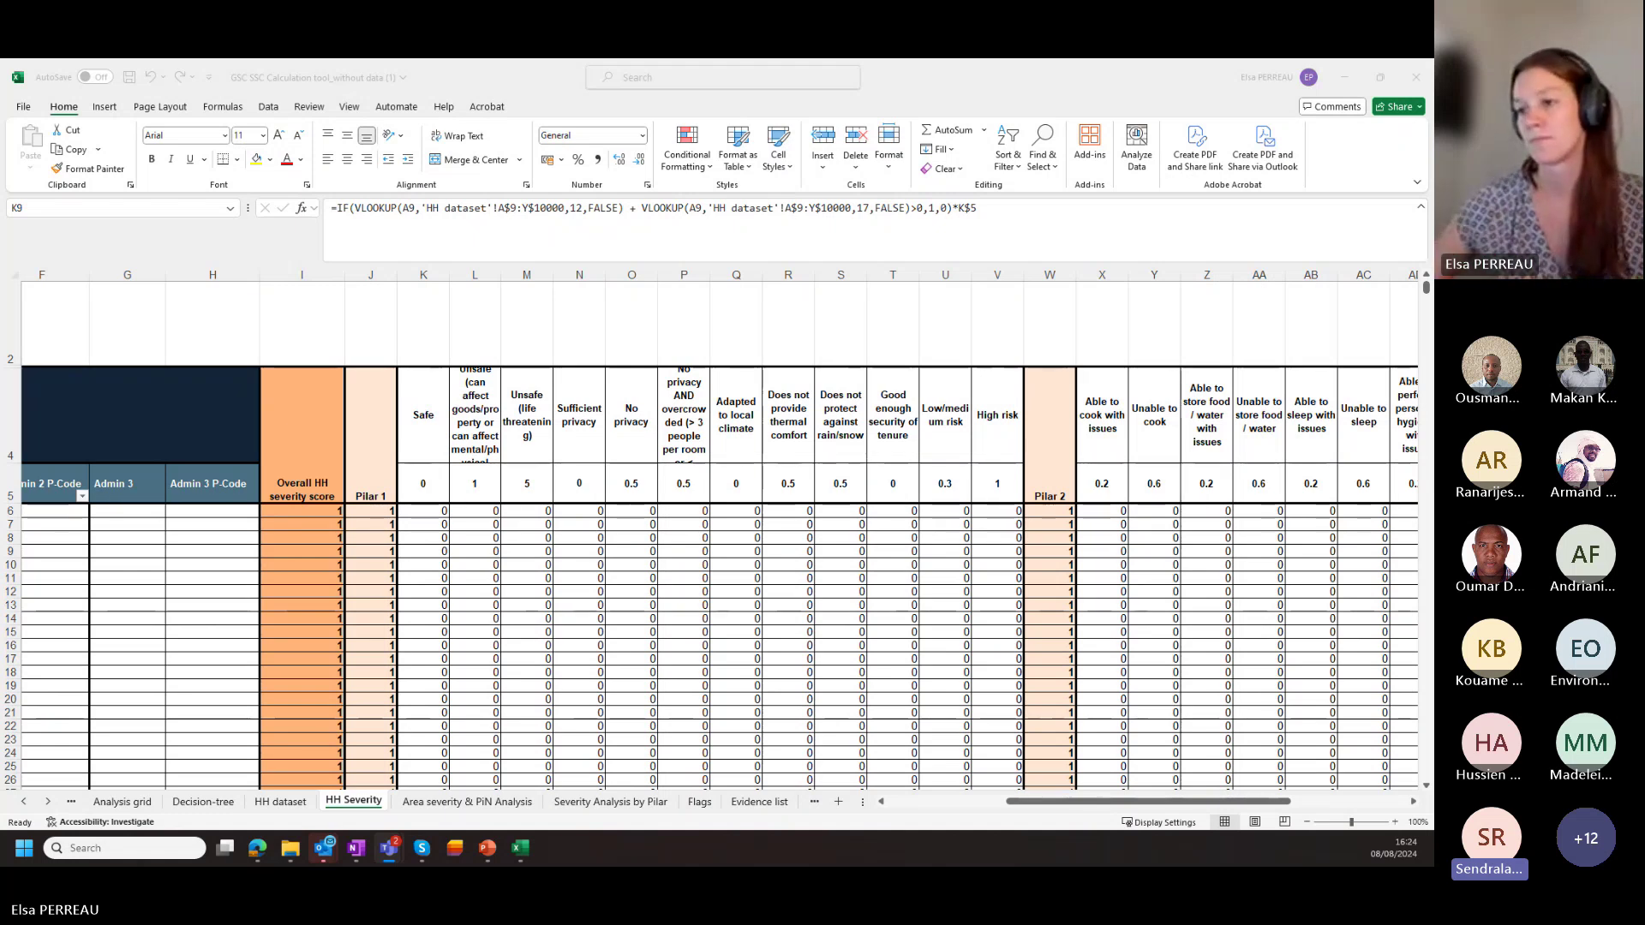
Return to the Analysis grid and examine the overcrowding level, the Unsafe (can affect goods/property) level and that Unsafe level's score.
{"action": "left_click", "coordinate": [123, 801]}
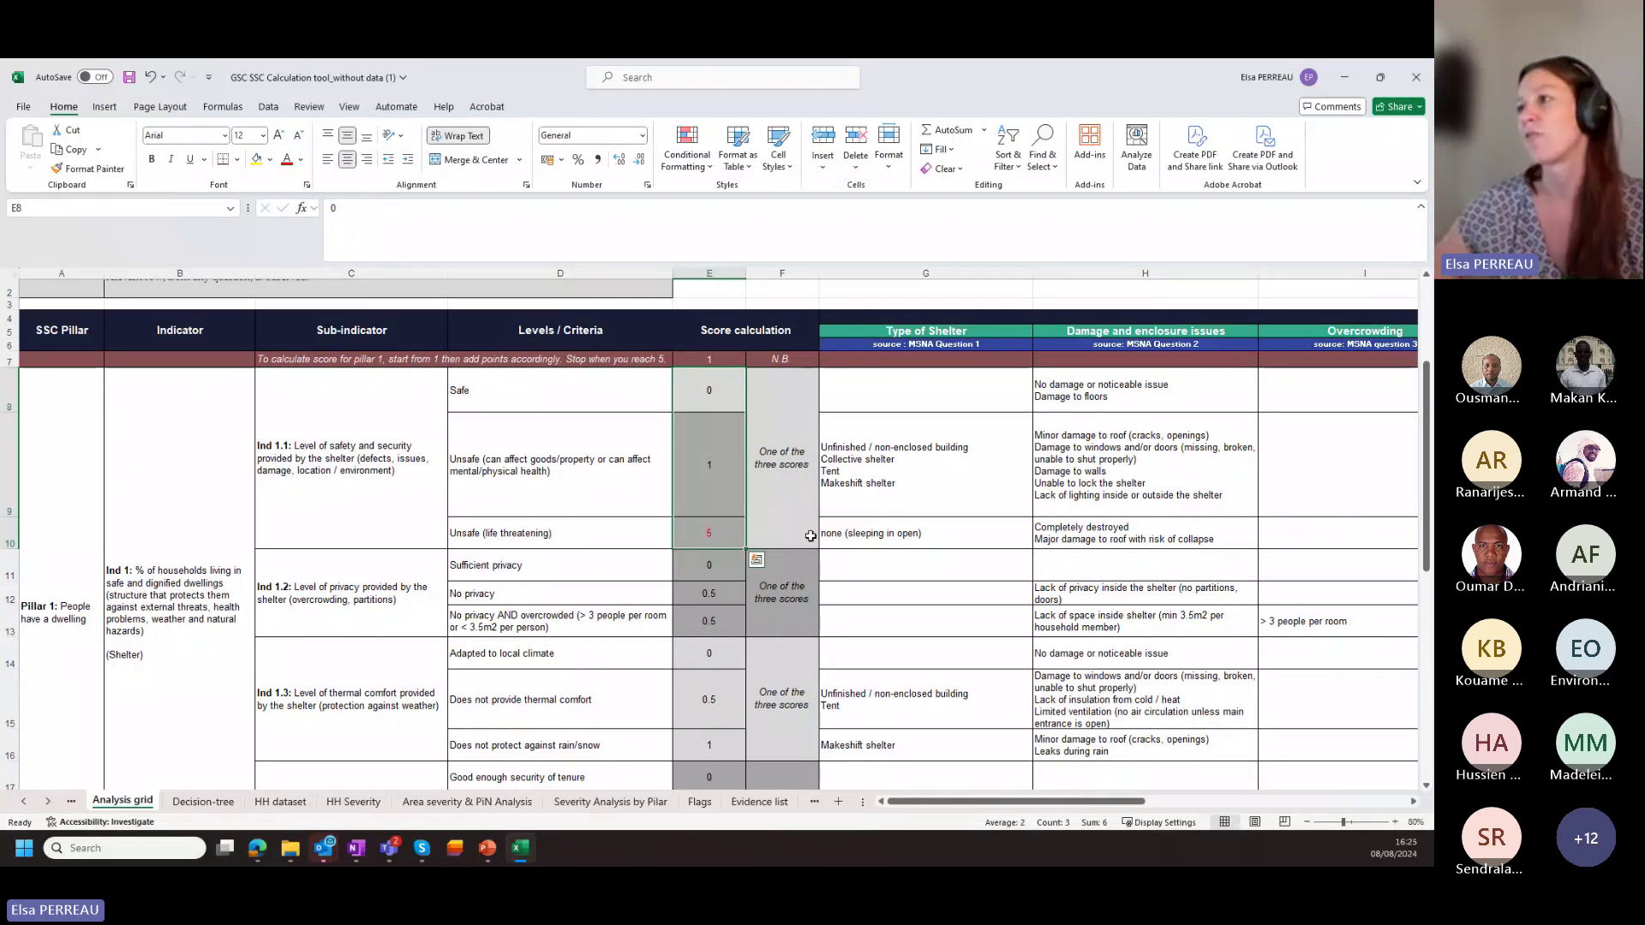
{"action": "left_click", "coordinate": [547, 510]}
{"action": "left_click", "coordinate": [547, 537]}
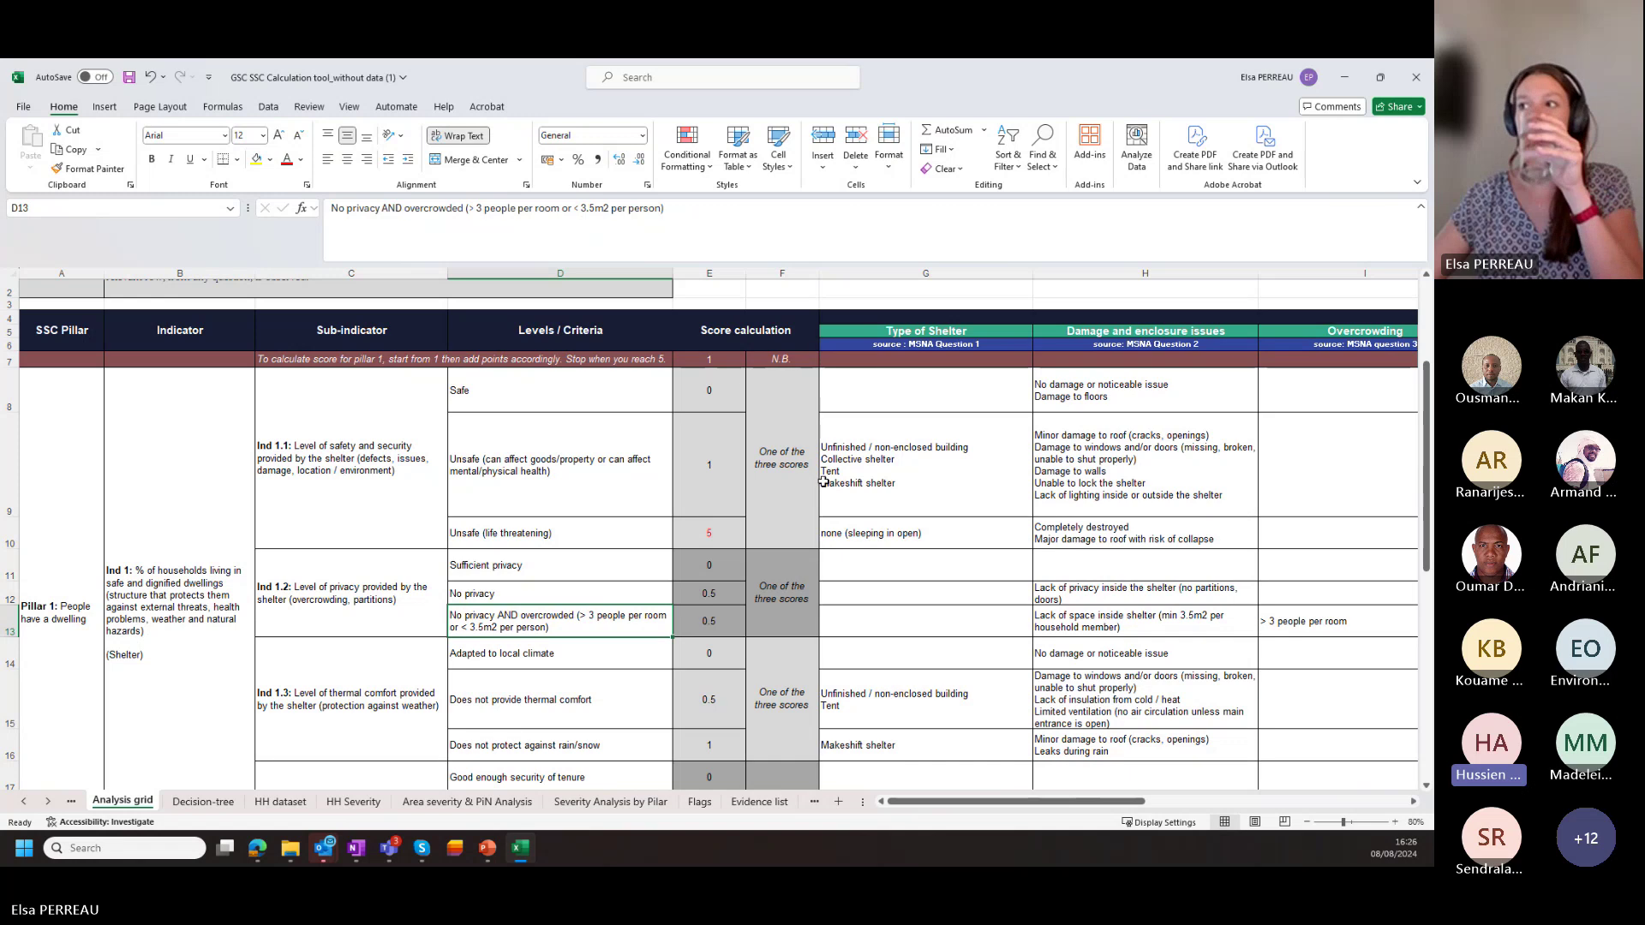
{"action": "left_click", "coordinate": [783, 481]}
{"action": "left_click", "coordinate": [628, 478]}
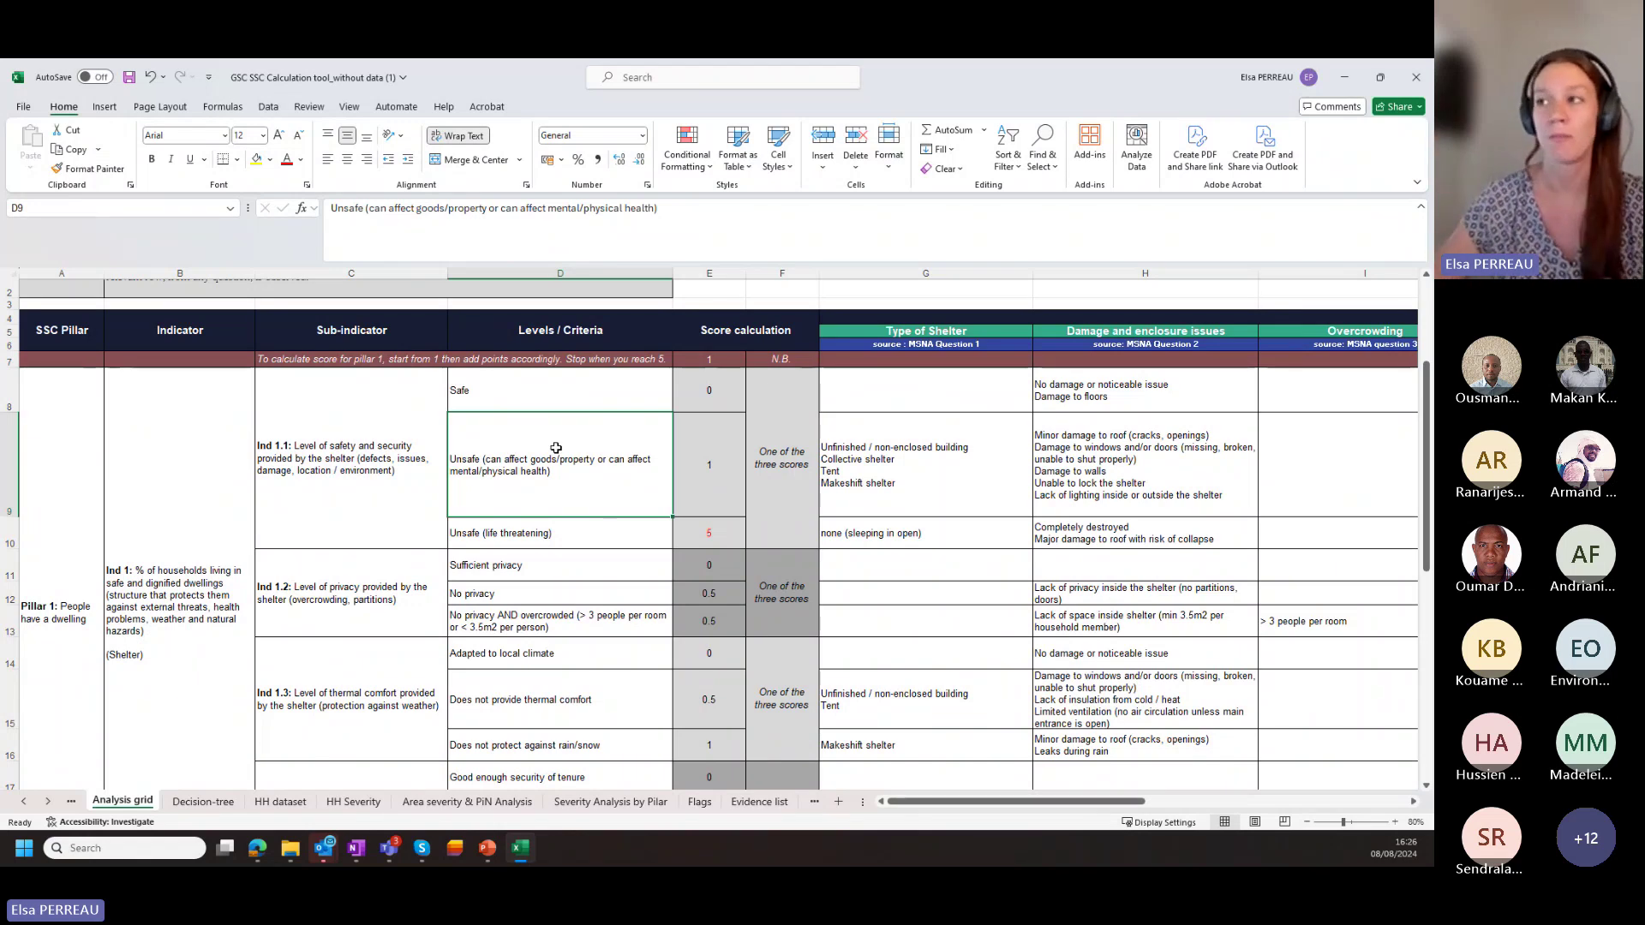
{"action": "left_click", "coordinate": [703, 474]}
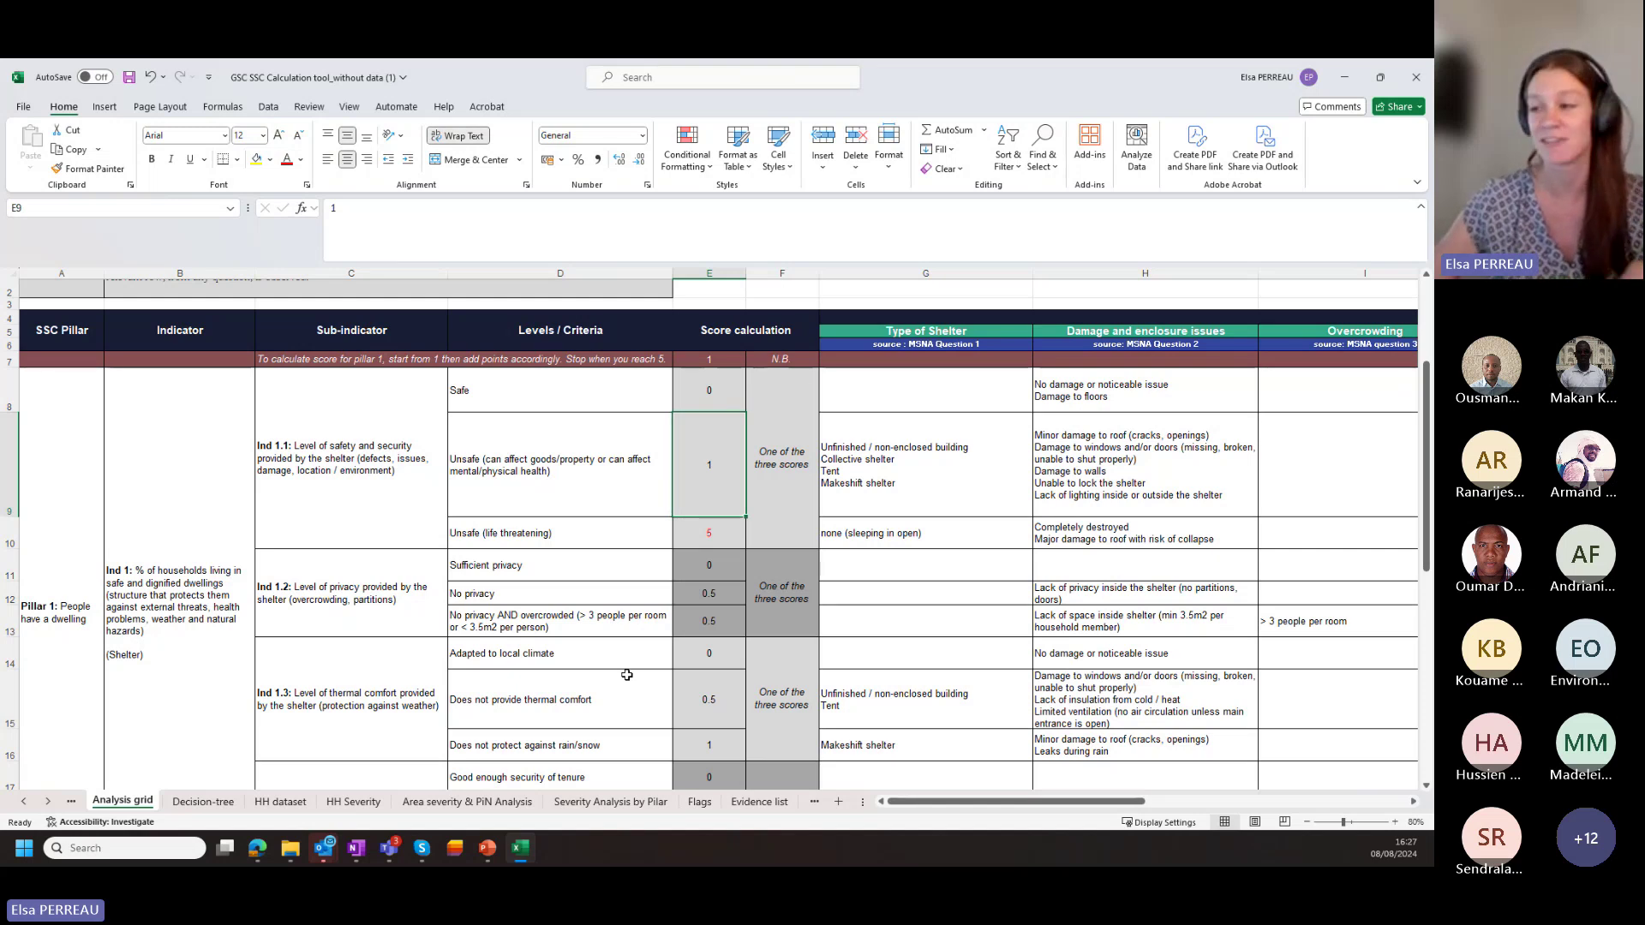
On the Decision-tree sheet, highlight the Pillar 3 scores for shelter scores 5 and 4, and view the sheet's description and instructions.
{"action": "left_click", "coordinate": [203, 801]}
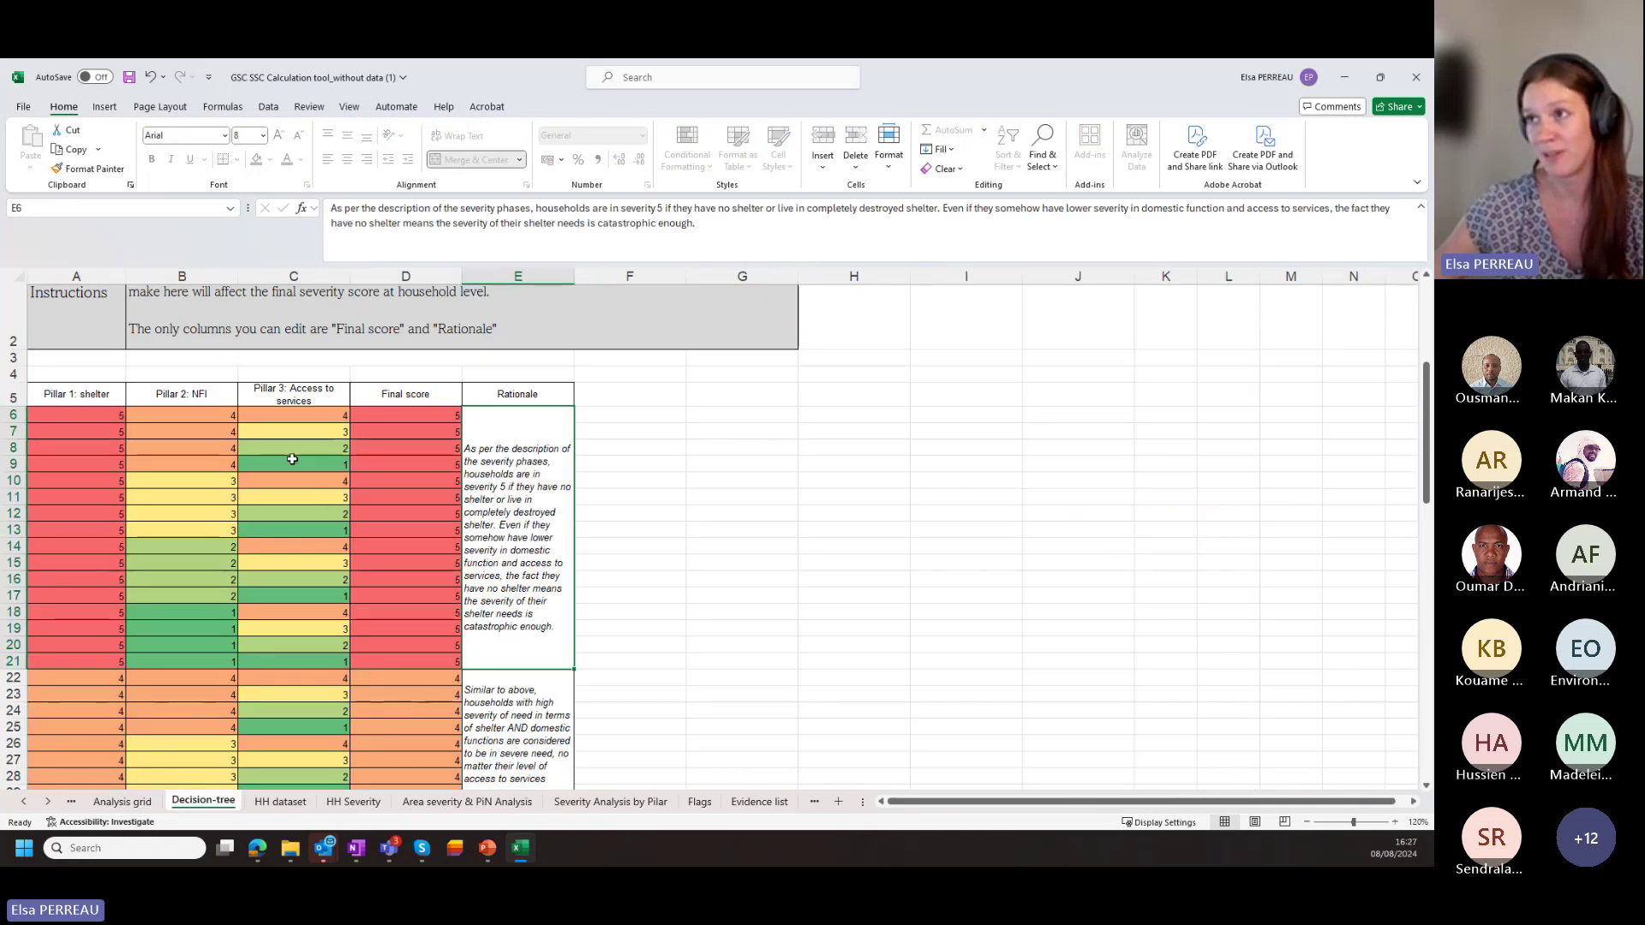
{"action": "left_click_drag", "start_coordinate": [294, 415], "coordinate": [298, 657]}
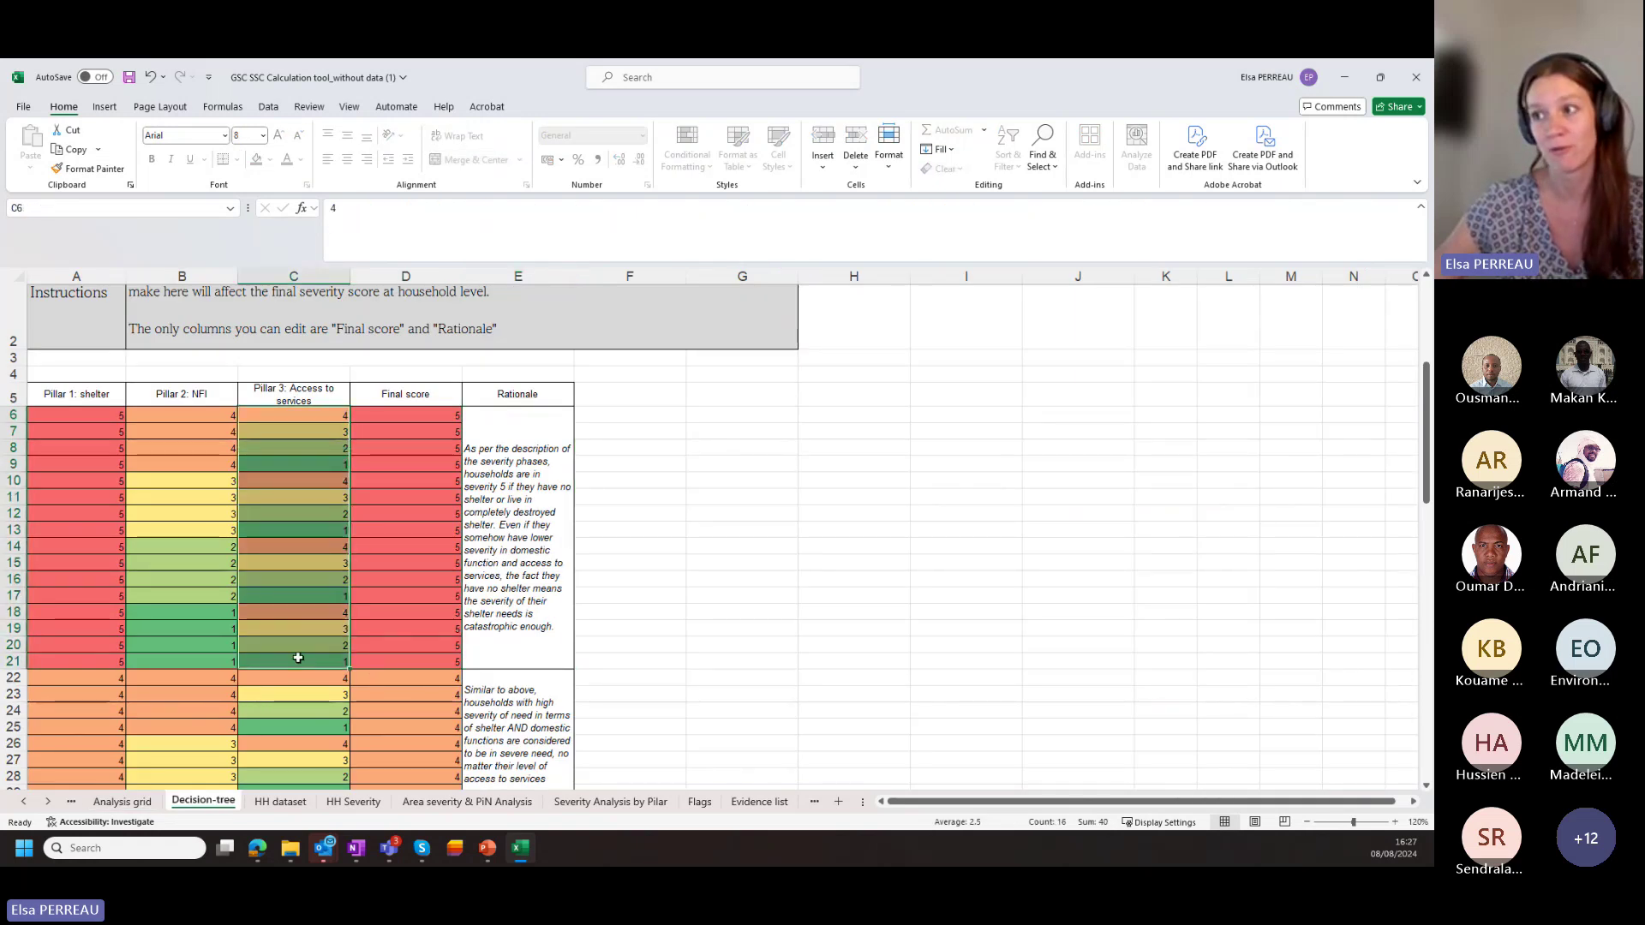
{"action": "scroll", "coordinate": [358, 424], "scroll_direction": "down", "scroll_amount": 5}
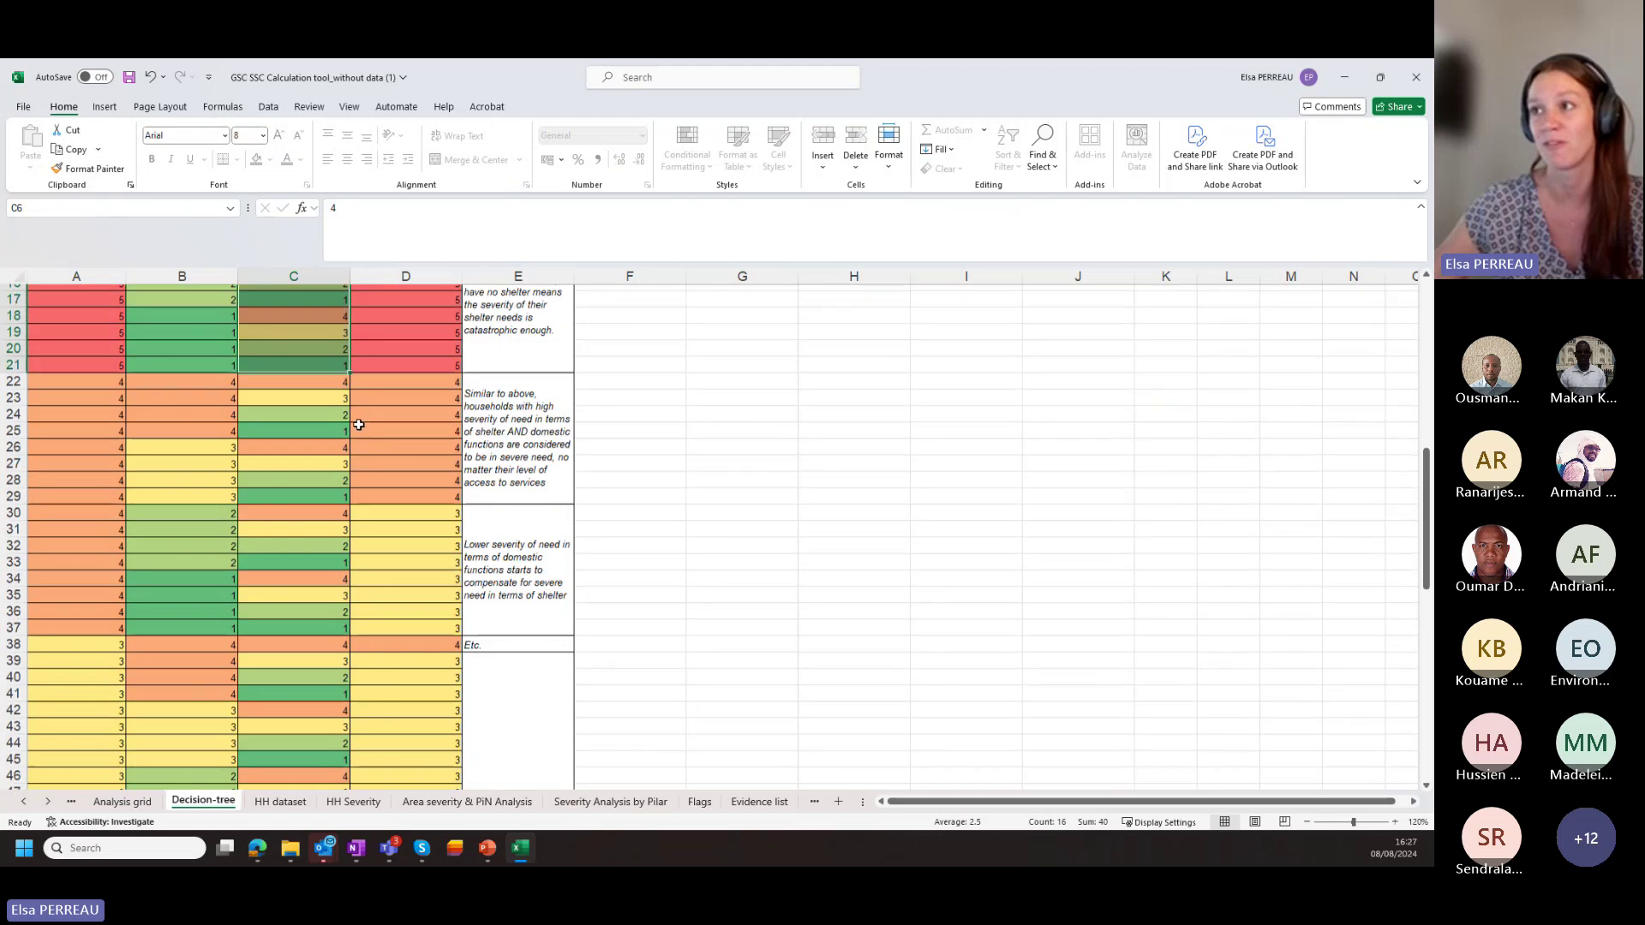
{"action": "left_click_drag", "start_coordinate": [294, 383], "coordinate": [313, 630]}
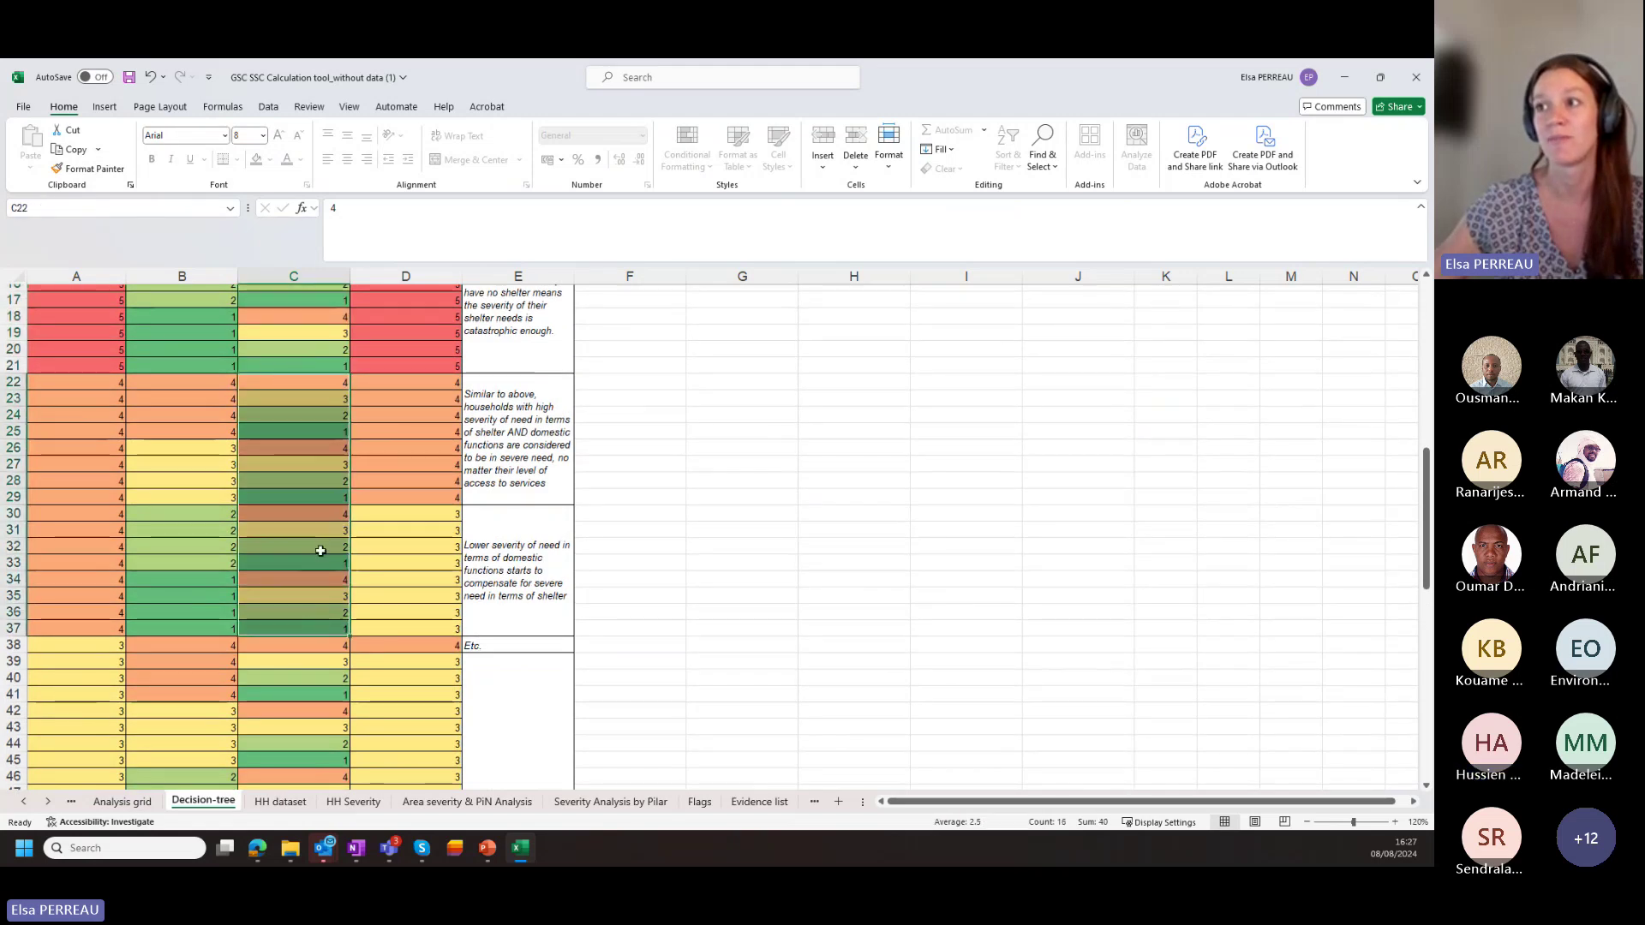
{"action": "scroll", "coordinate": [320, 550], "scroll_direction": "up", "scroll_amount": 6}
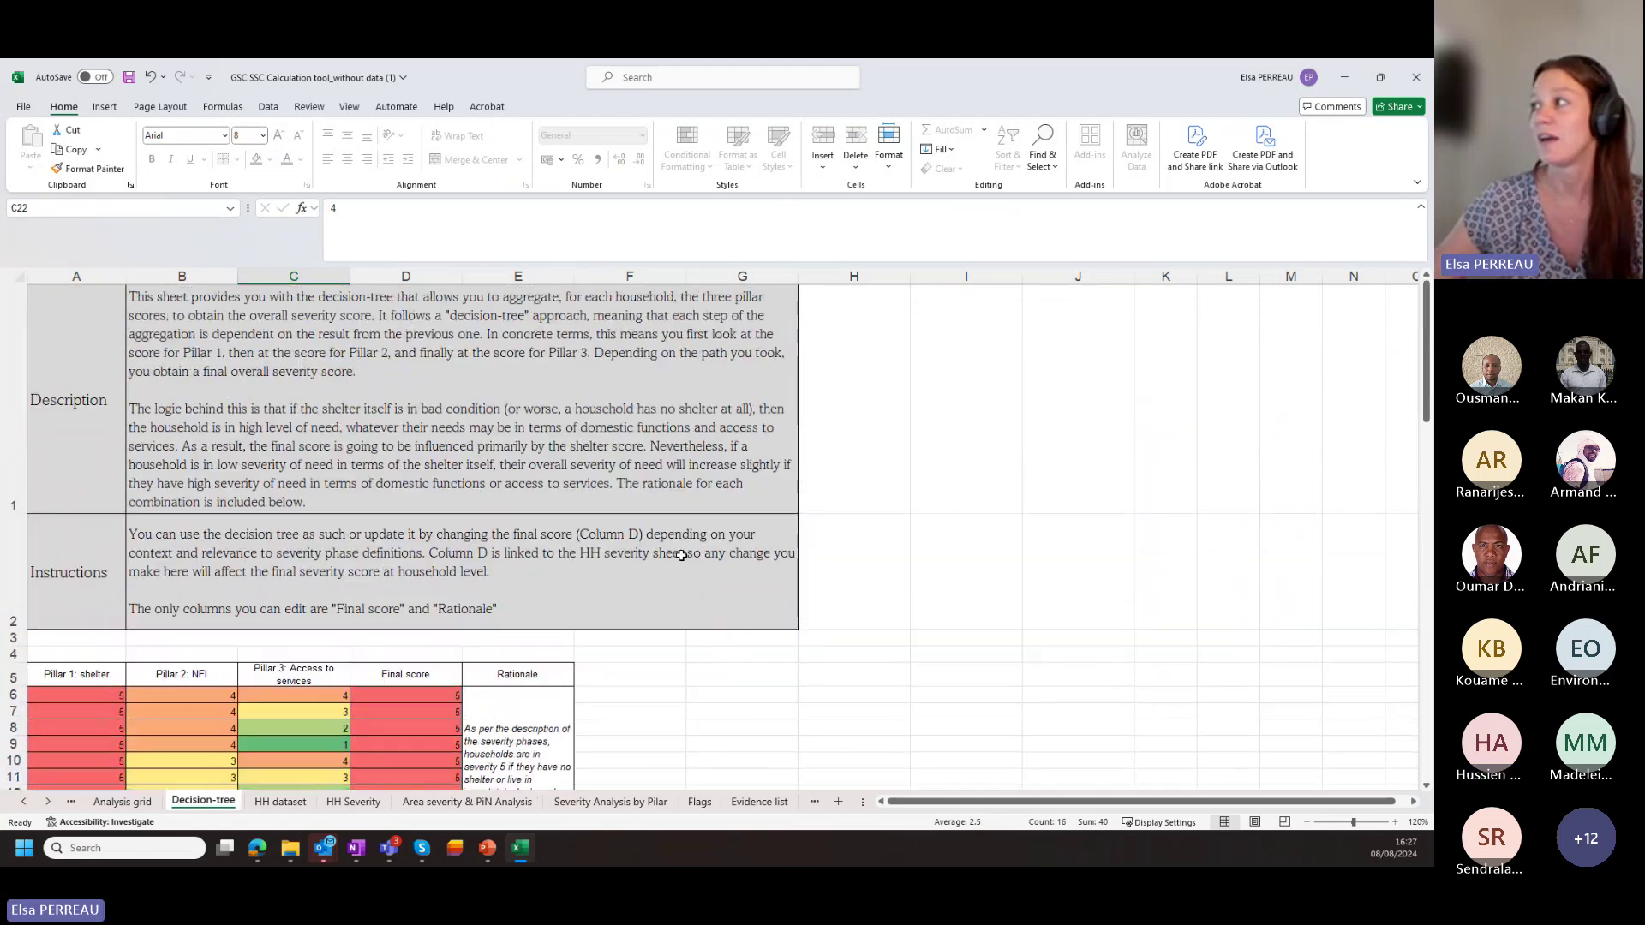
Check the Adapted to local climate level in the Analysis grid and go back to the pillar score table on the Decision-tree sheet.
{"action": "left_click", "coordinate": [120, 805]}
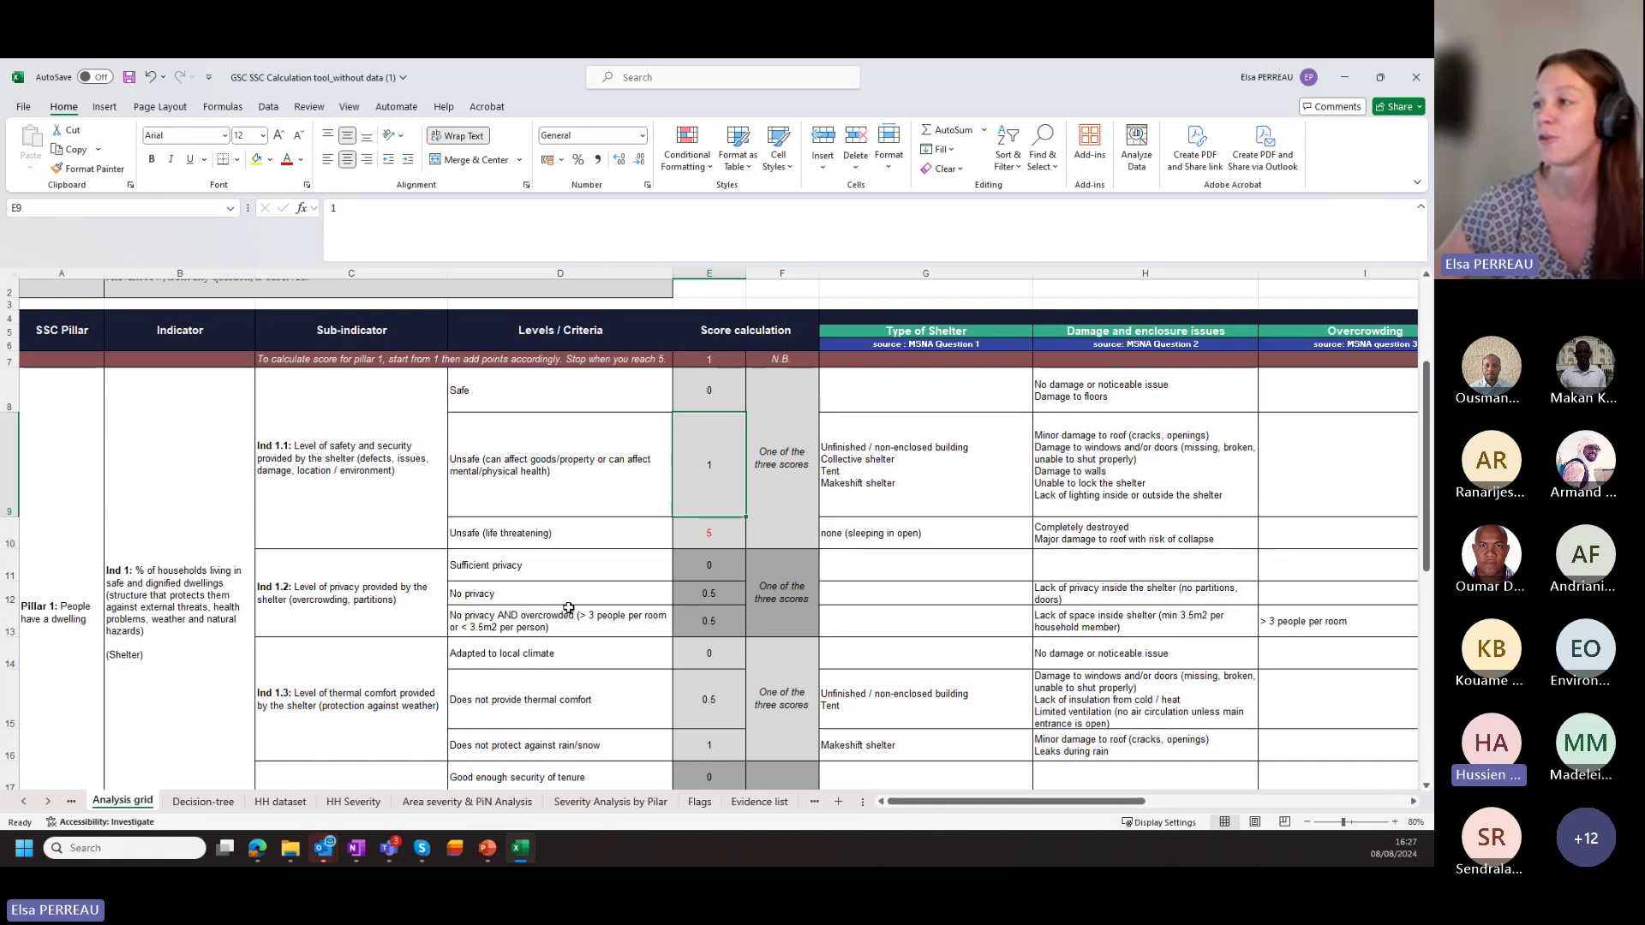
{"action": "left_click", "coordinate": [593, 655]}
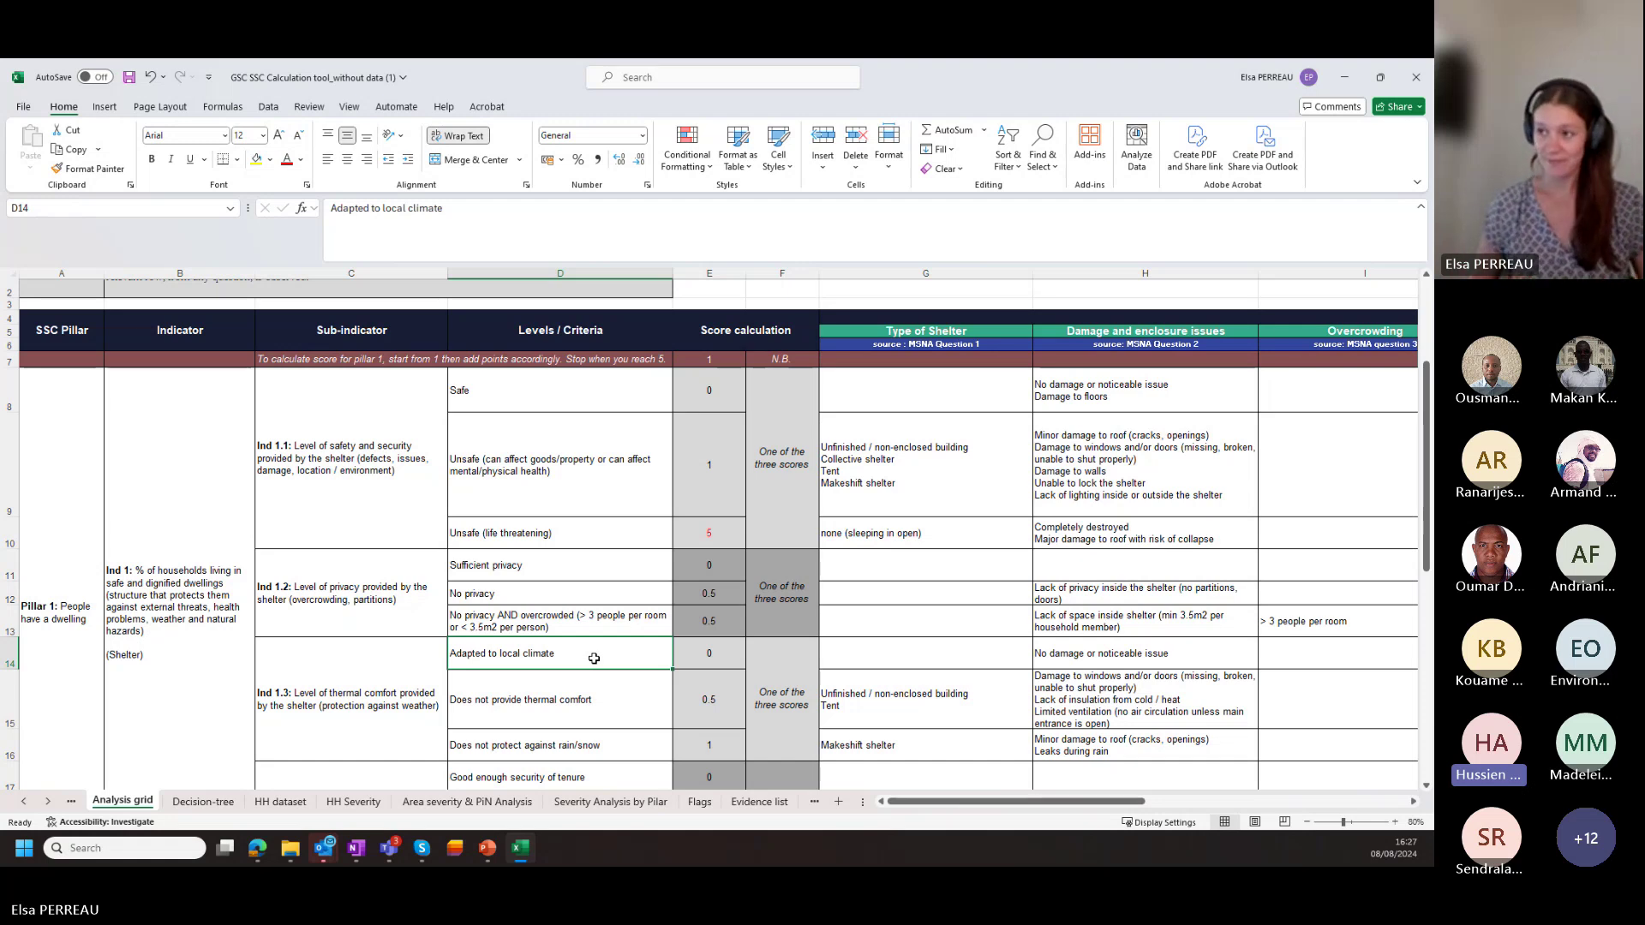
{"action": "left_click", "coordinate": [203, 801]}
{"action": "scroll", "coordinate": [783, 525], "scroll_direction": "down", "scroll_amount": 3}
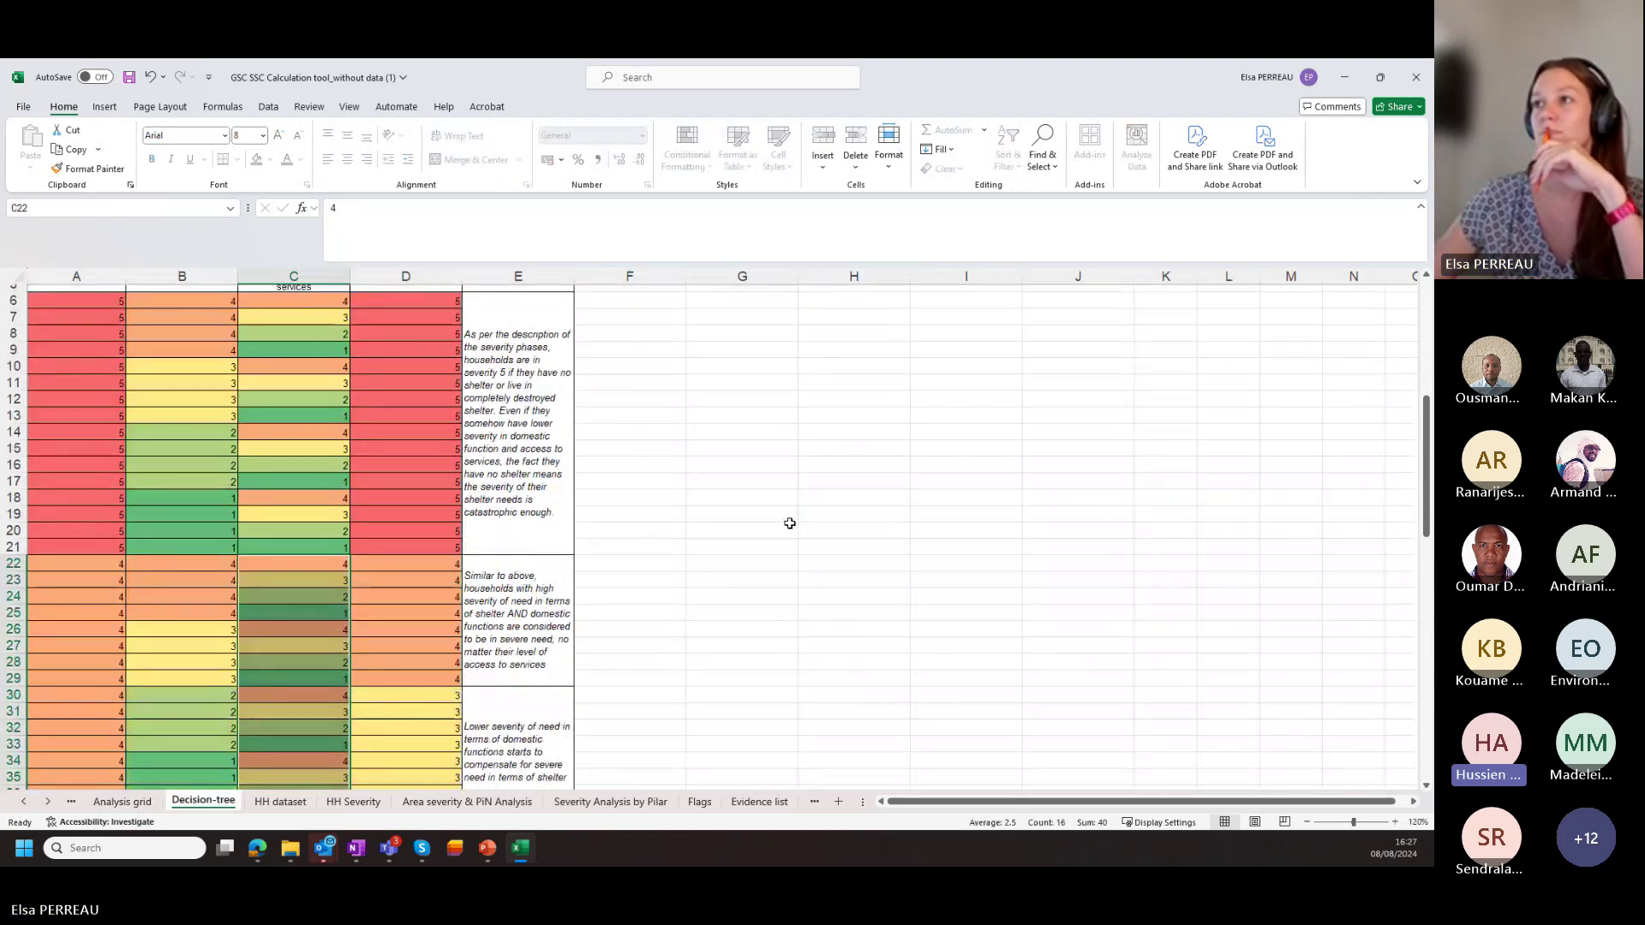
{"action": "scroll", "coordinate": [789, 522], "scroll_direction": "up", "scroll_amount": 1}
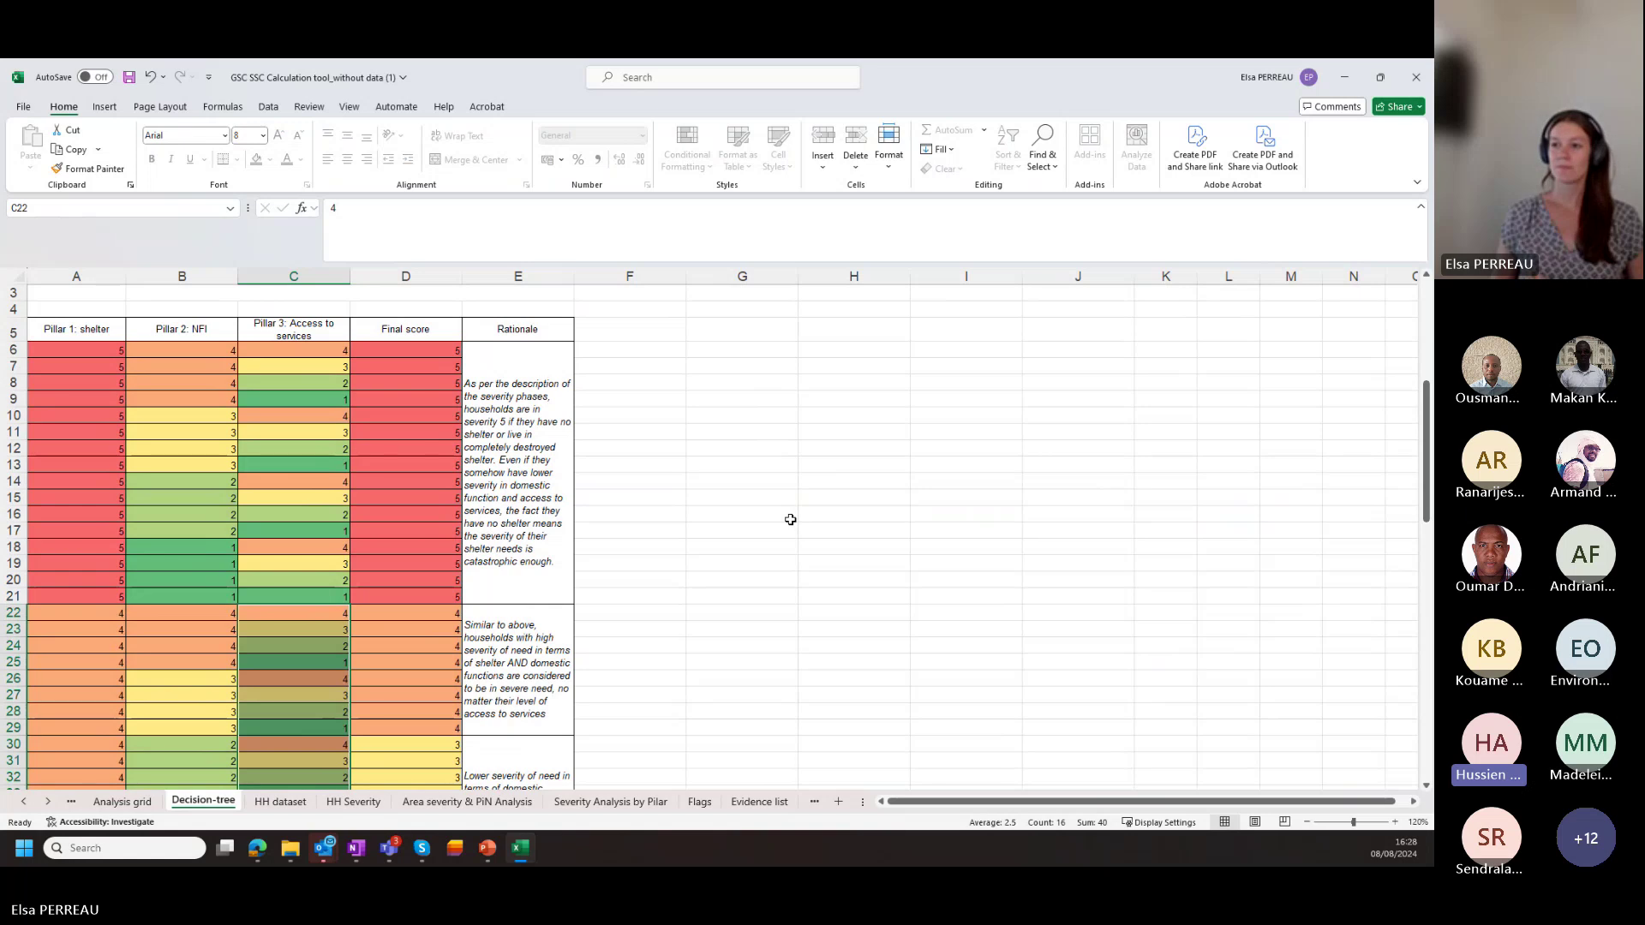
{"action": "left_click", "coordinate": [788, 529]}
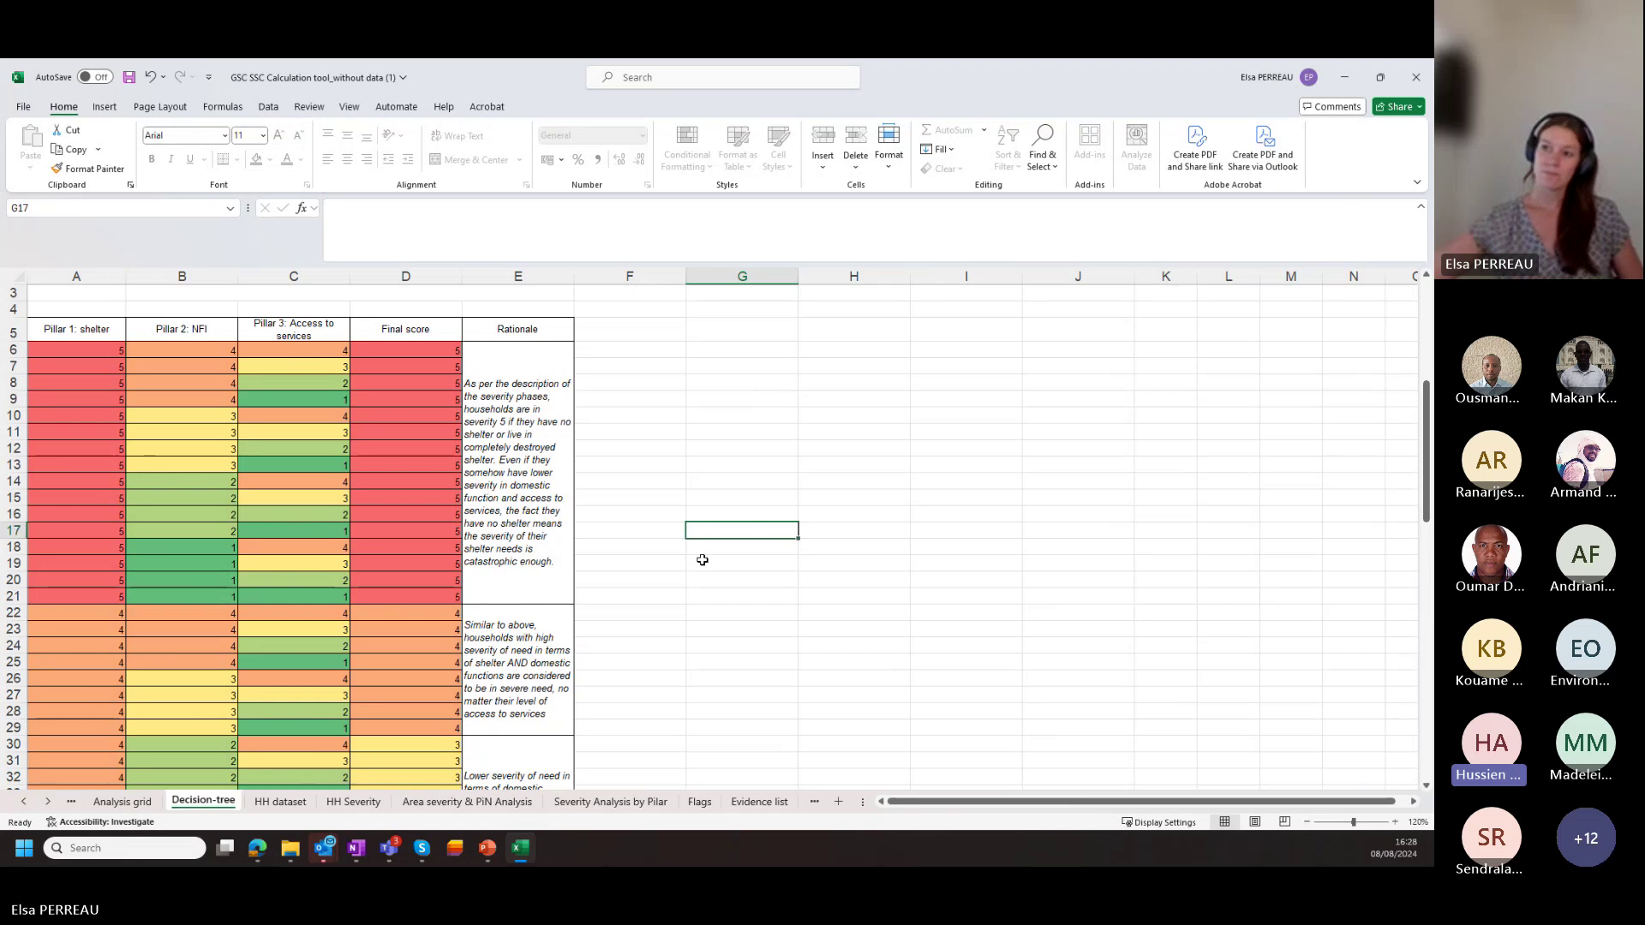
Examine the decision-tree rows with a Pillar 1 shelter score of 4, their final scores and the rationale beside them.
{"action": "scroll", "coordinate": [691, 574], "scroll_direction": "down", "scroll_amount": 2}
{"action": "scroll", "coordinate": [688, 581], "scroll_direction": "down", "scroll_amount": 2}
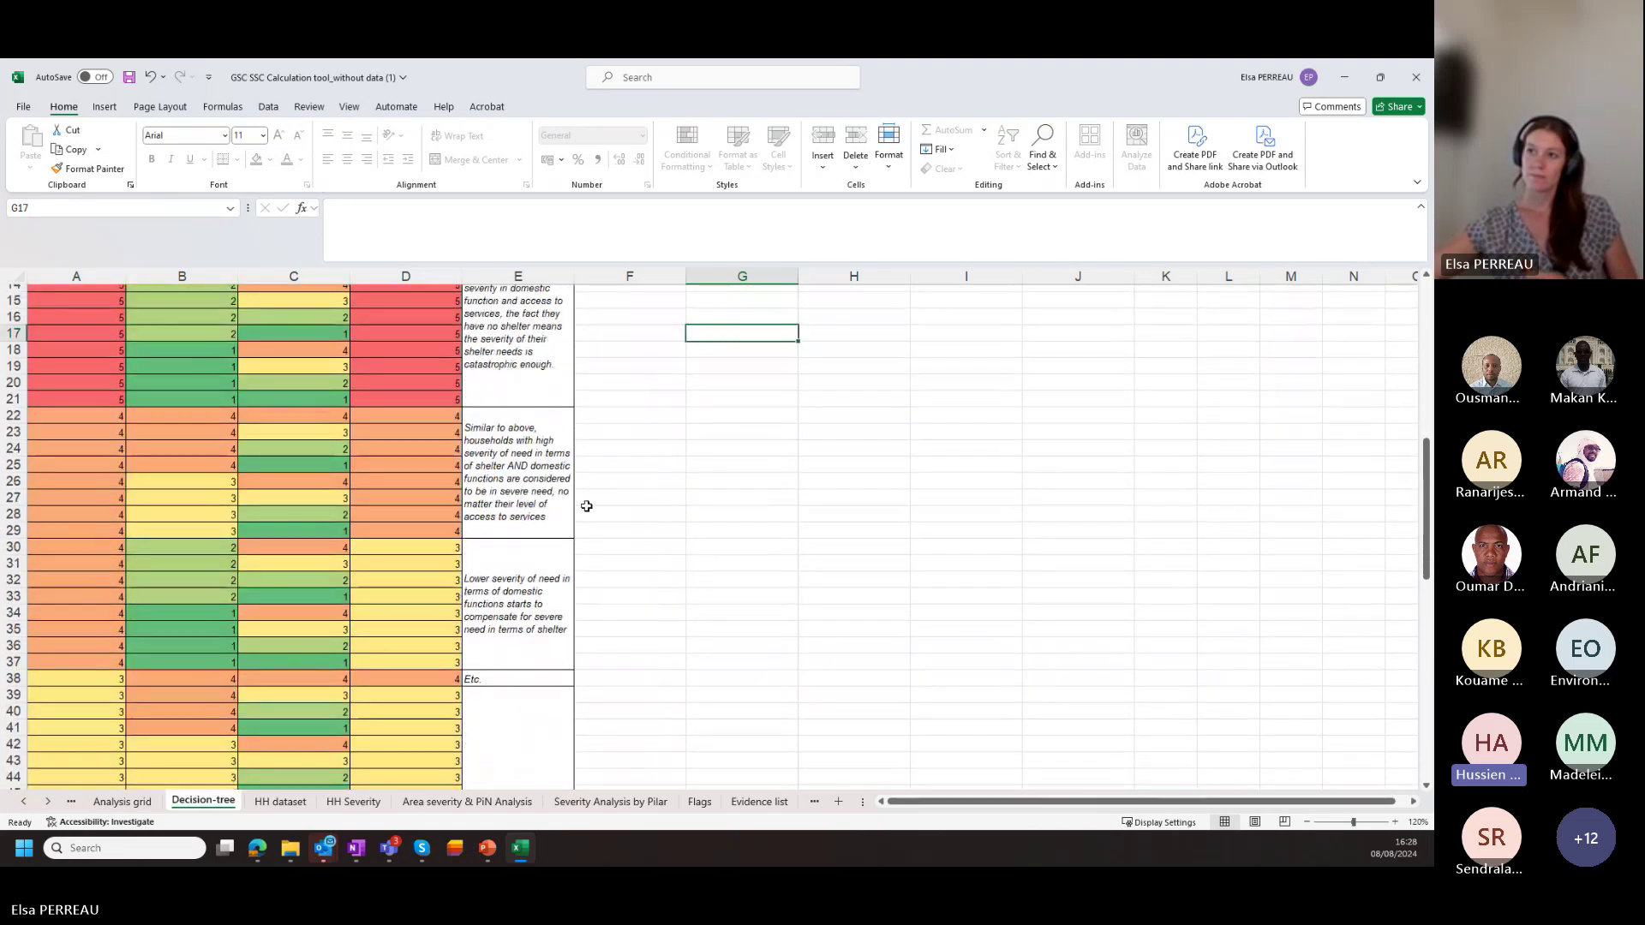
{"action": "key", "text": "Down"}
{"action": "key", "text": "Down"}
{"action": "key", "text": "Down"}
{"action": "key", "text": "Down"}
{"action": "key", "text": "Down"}
{"action": "key", "text": "Down"}
{"action": "key", "text": "Down"}
{"action": "key", "text": "Down"}
{"action": "key", "text": "Down"}
{"action": "key", "text": "Left"}
{"action": "key", "text": "Left"}
{"action": "key", "text": "Left"}
{"action": "key", "text": "Left"}
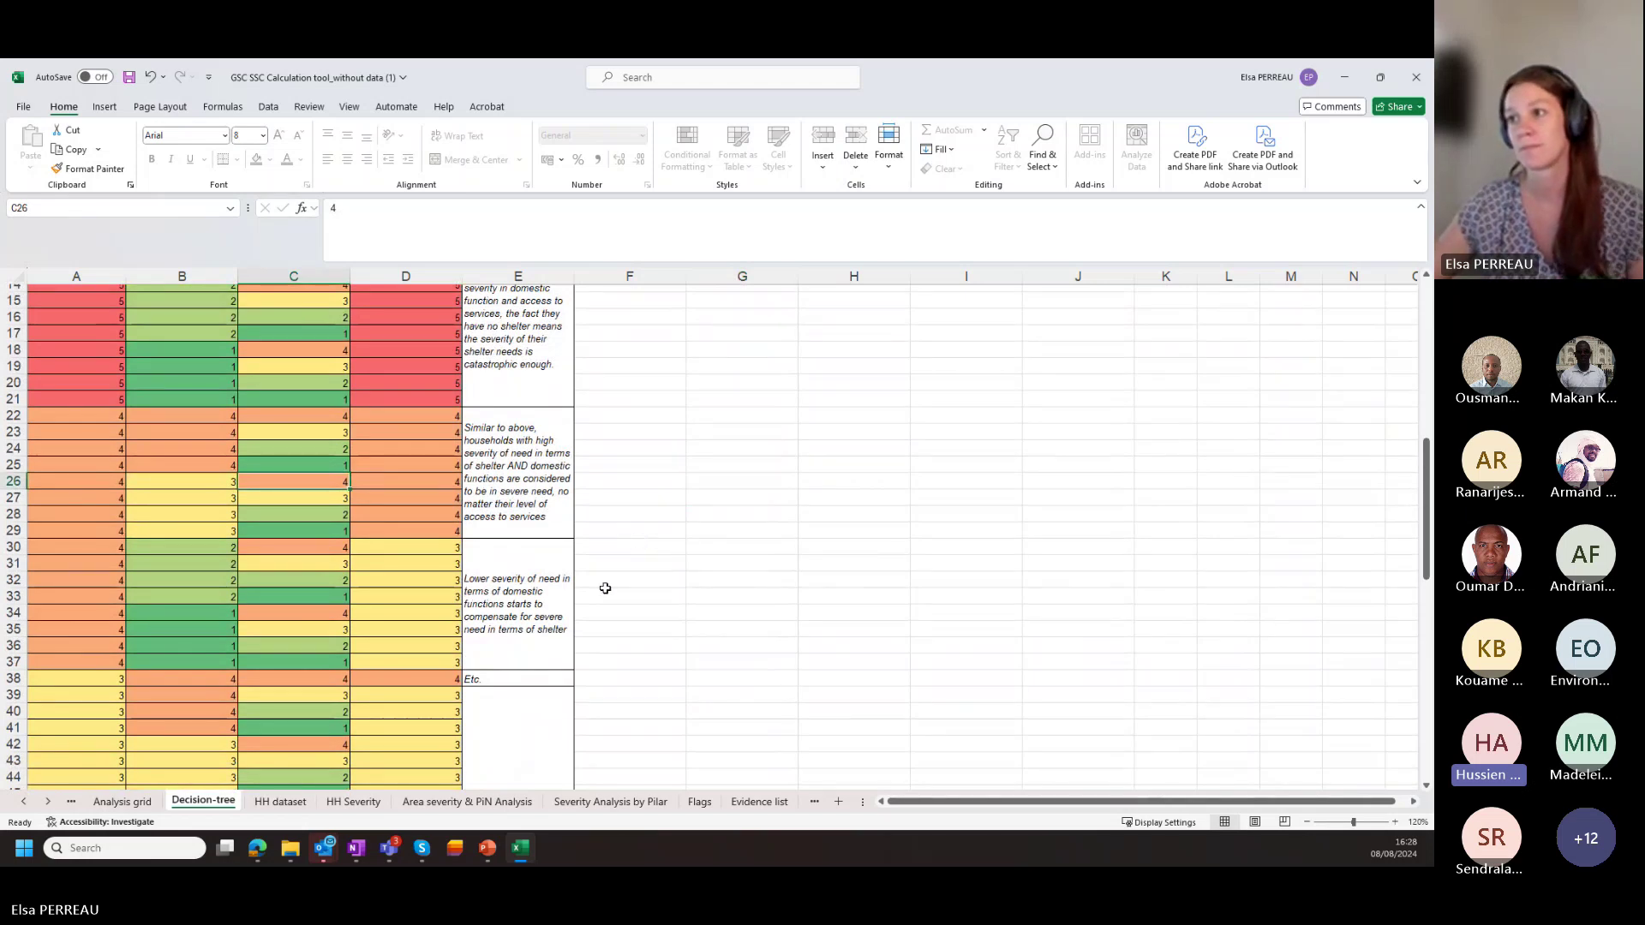
{"action": "left_click", "coordinate": [667, 498]}
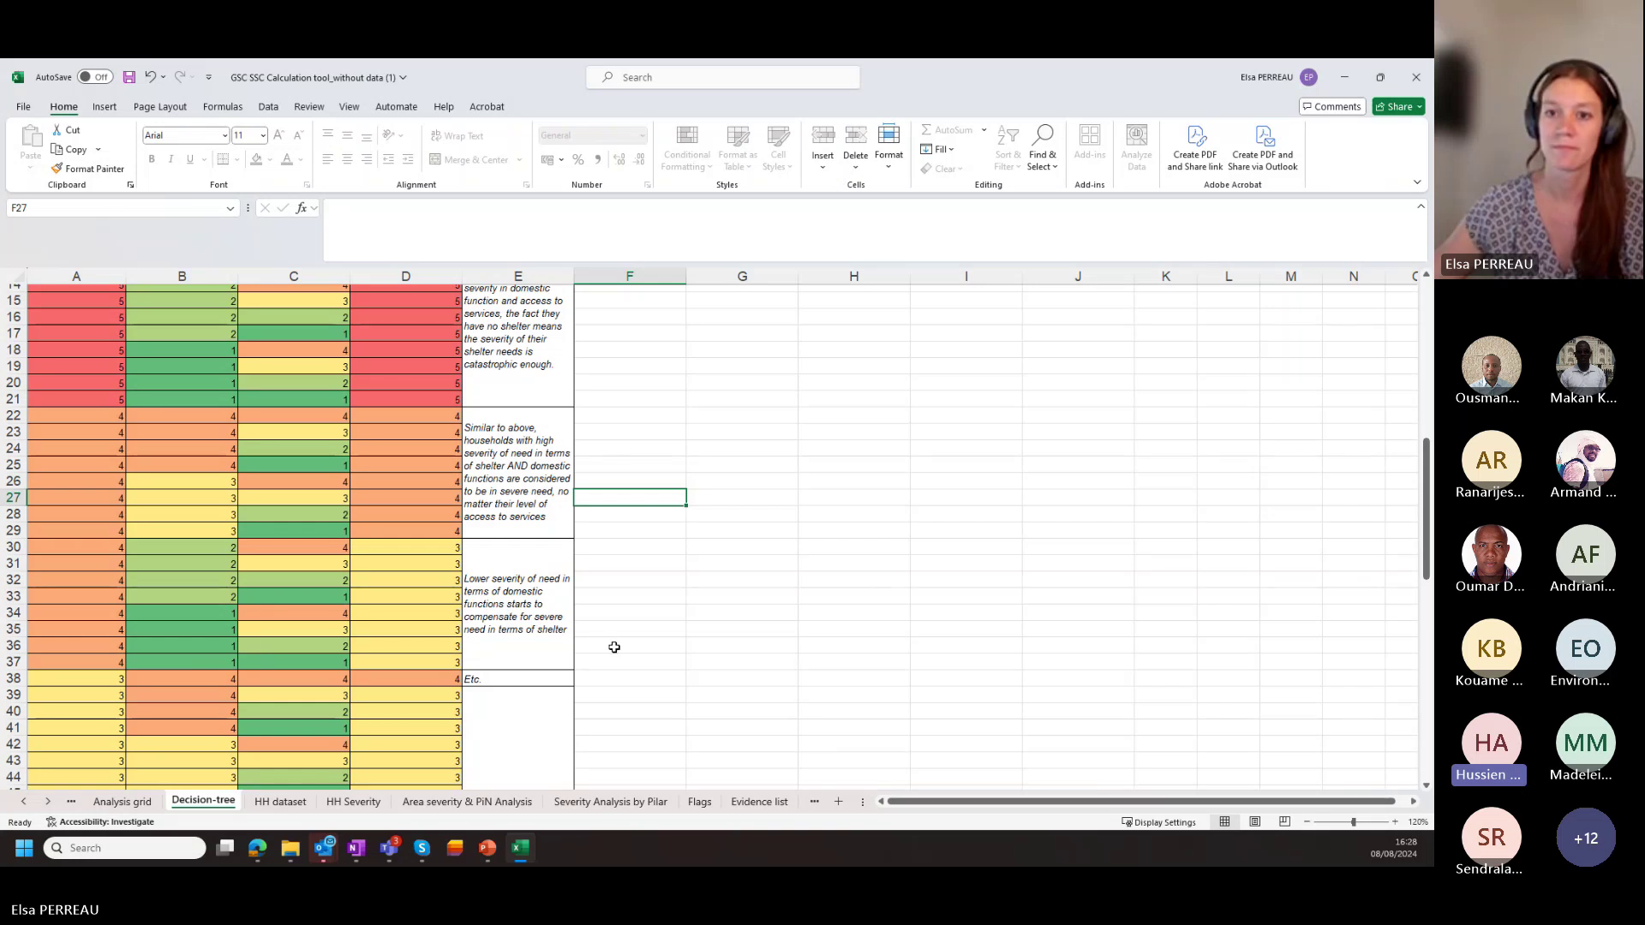
Highlight the Pillar 1 shelter scores of 5 in A6:A21 and compare them with the shelter score 4 combinations around row 30.
{"action": "scroll", "coordinate": [614, 647], "scroll_direction": "up", "scroll_amount": 5}
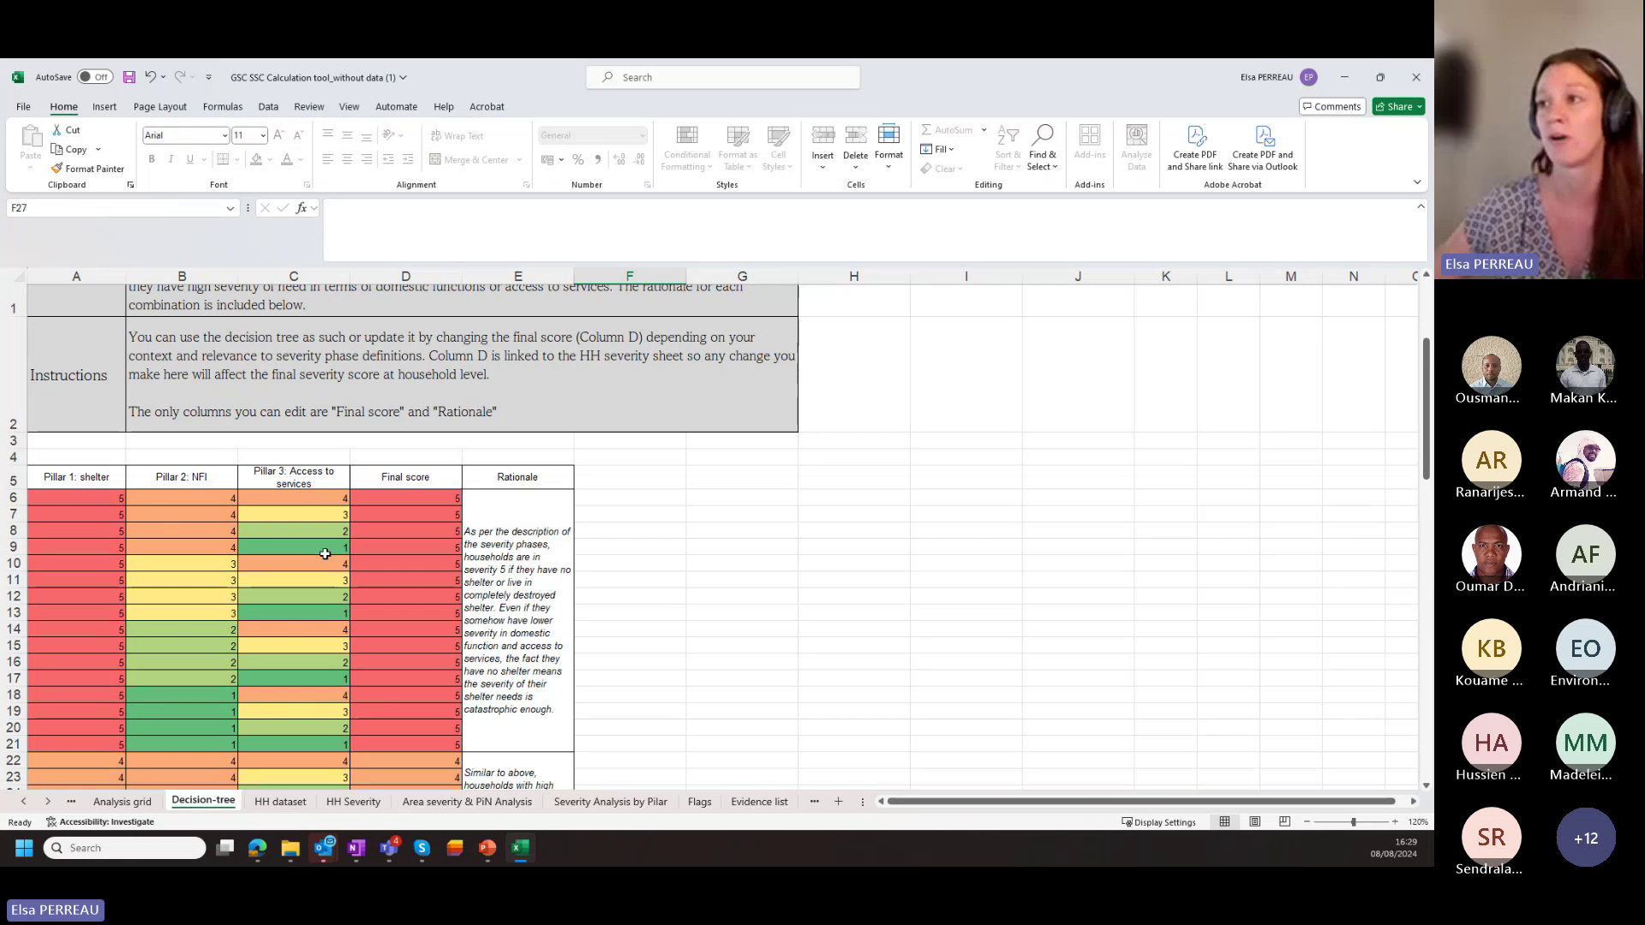
{"action": "left_click_drag", "start_coordinate": [76, 498], "coordinate": [75, 745]}
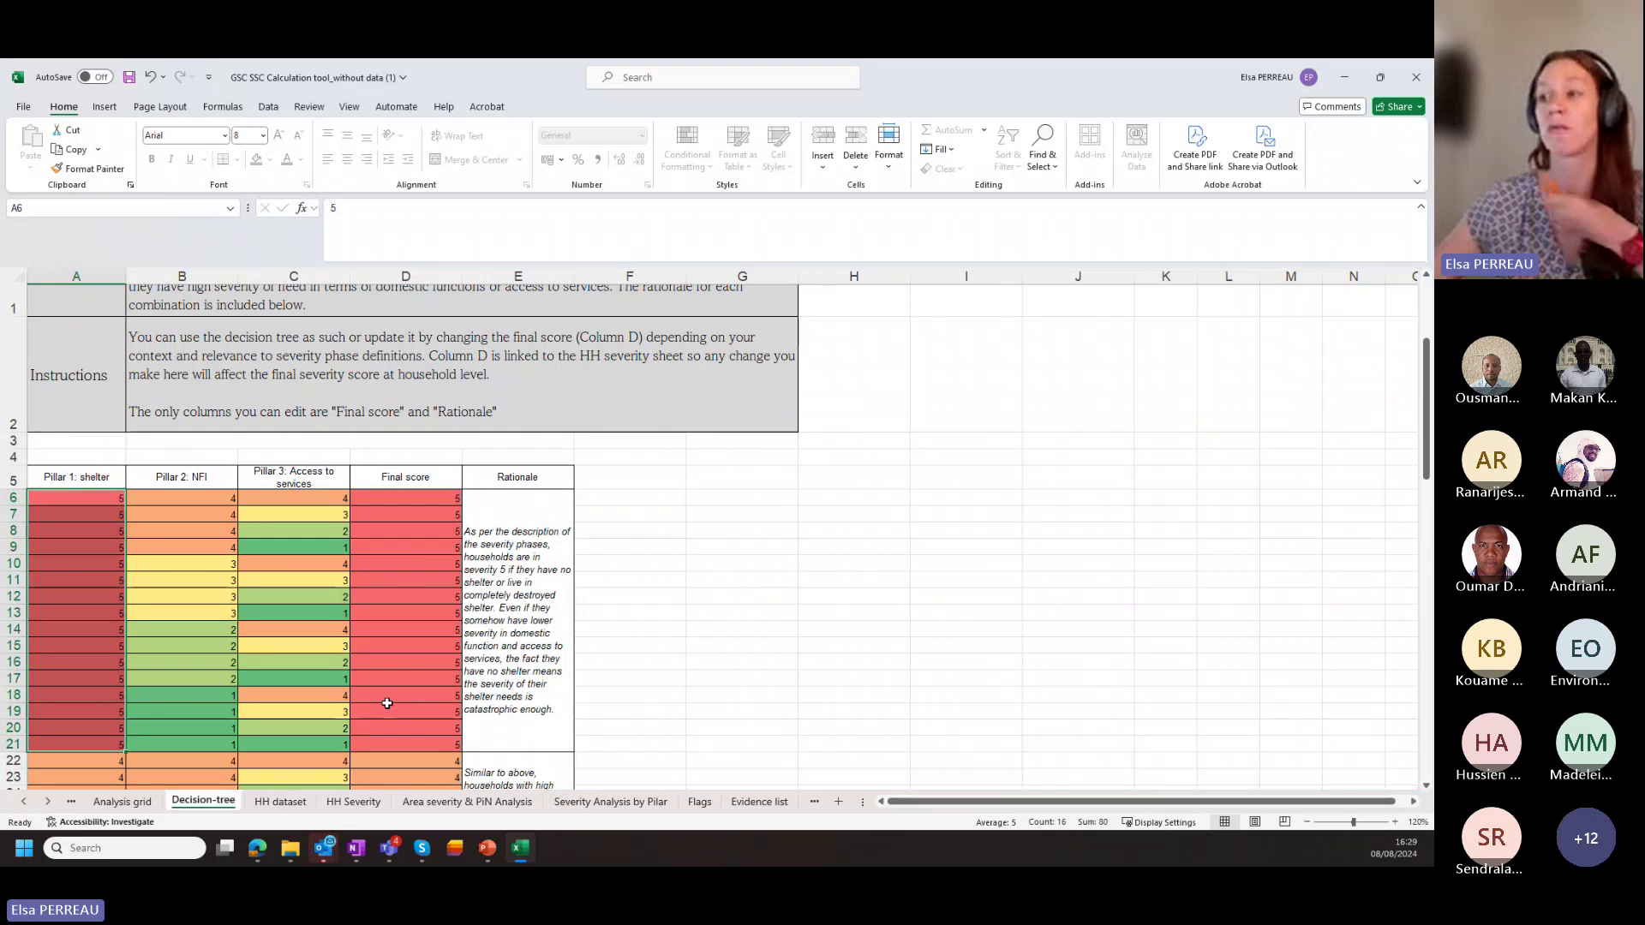
{"action": "scroll", "coordinate": [388, 694], "scroll_direction": "down", "scroll_amount": 2}
{"action": "scroll", "coordinate": [388, 688], "scroll_direction": "down", "scroll_amount": 1}
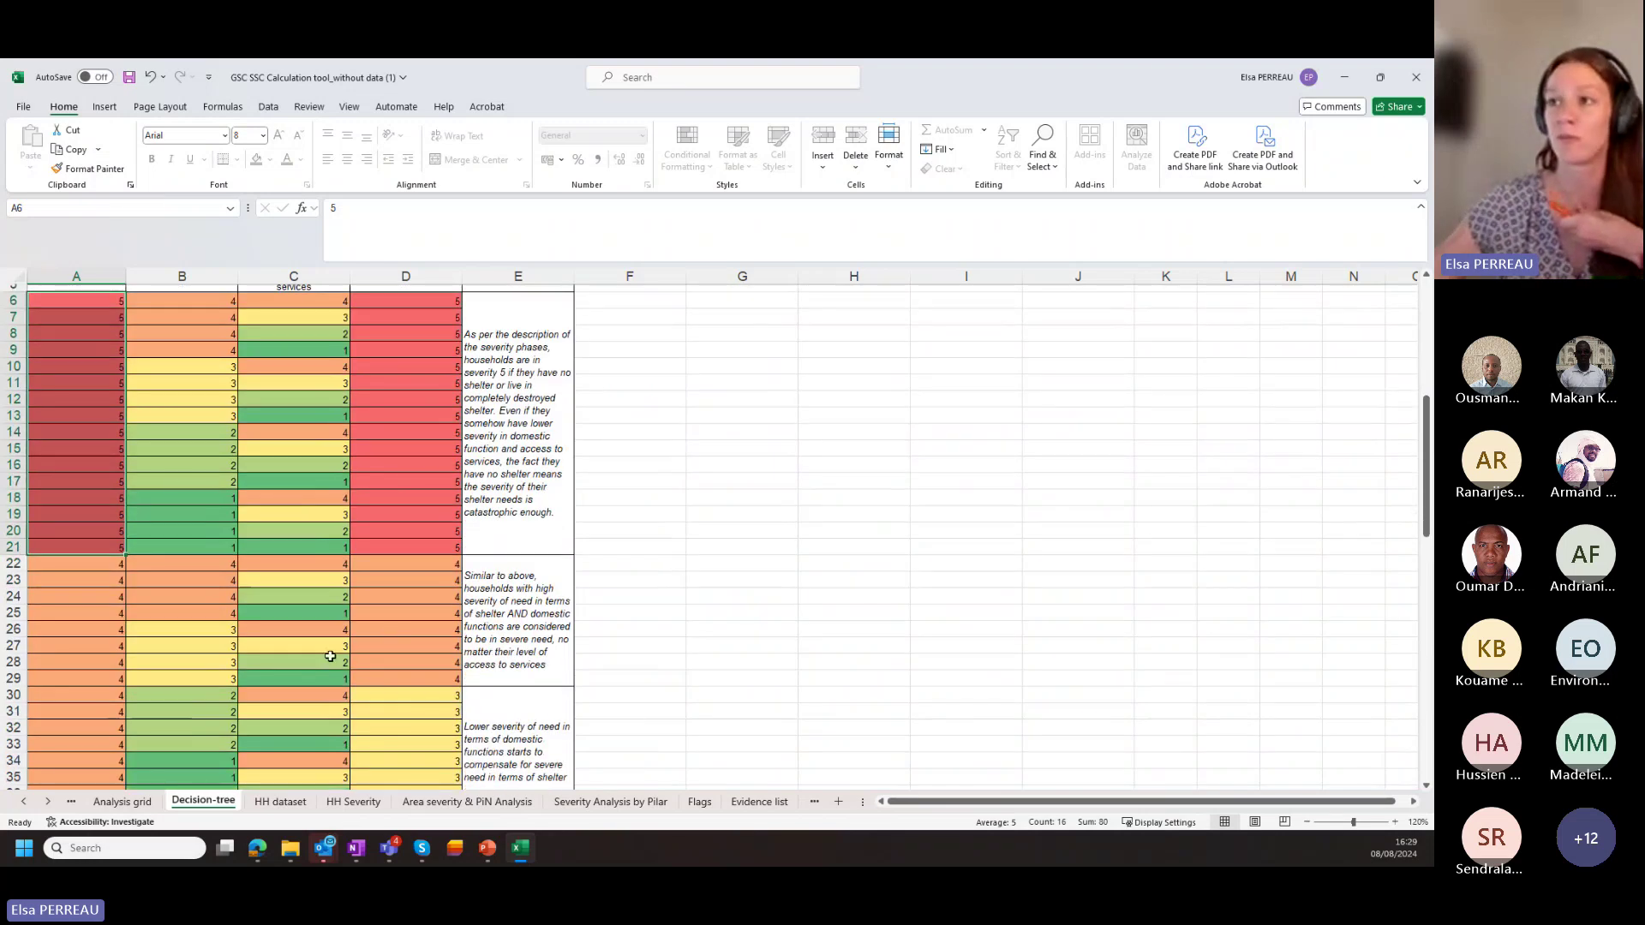
{"action": "scroll", "coordinate": [283, 631], "scroll_direction": "down", "scroll_amount": 1}
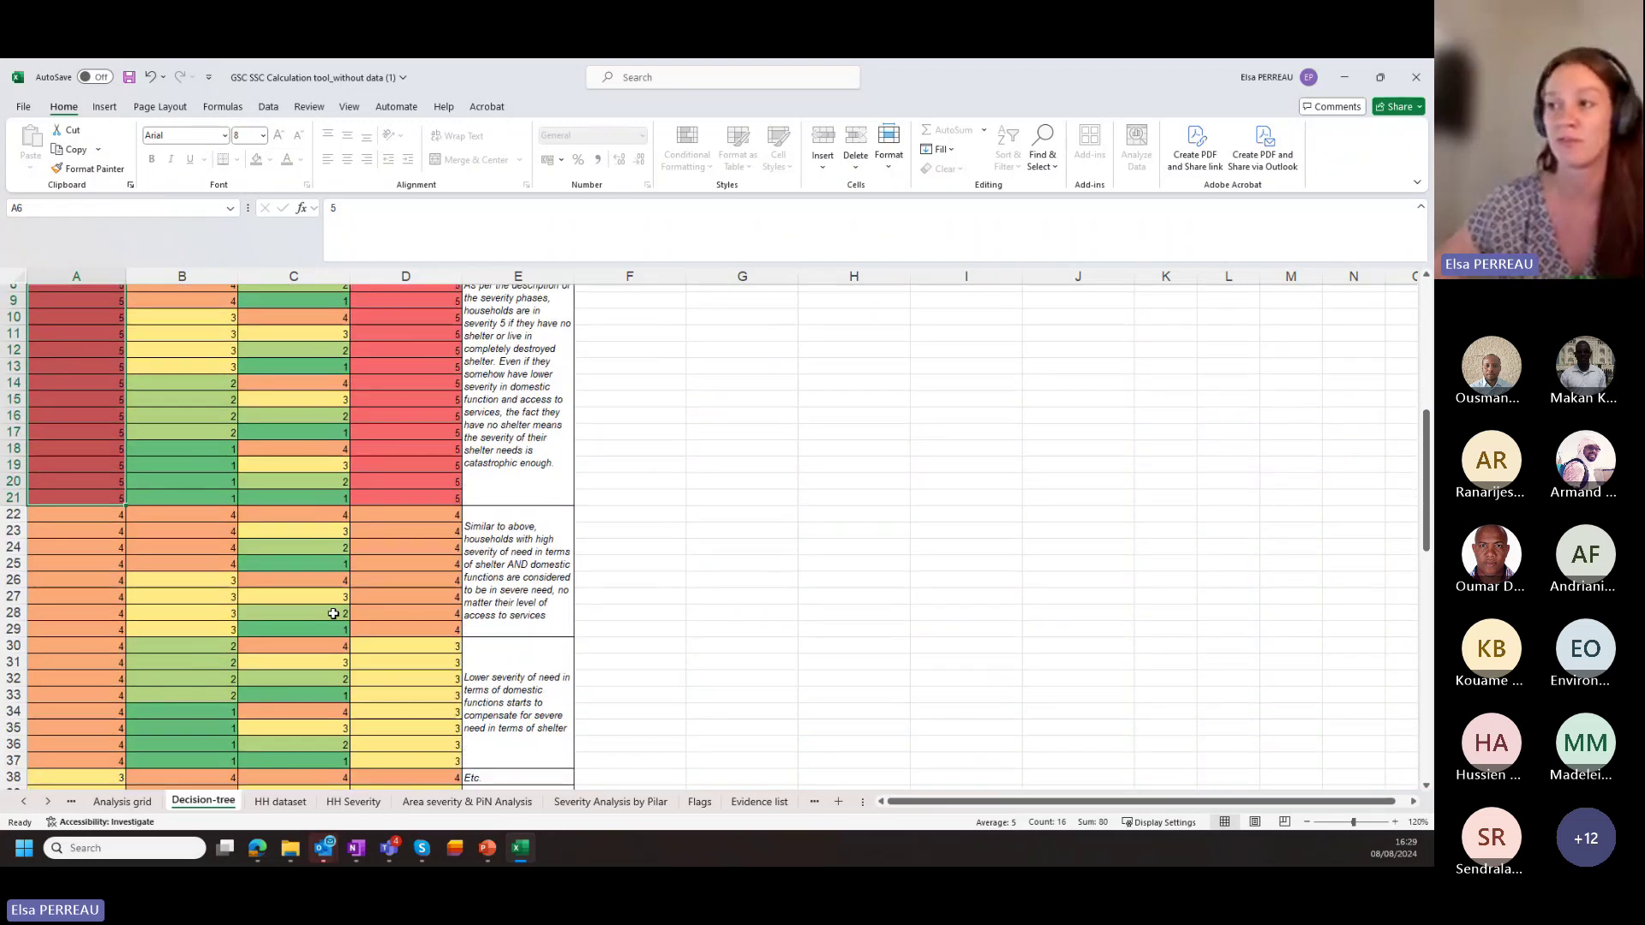
{"action": "left_click", "coordinate": [333, 646]}
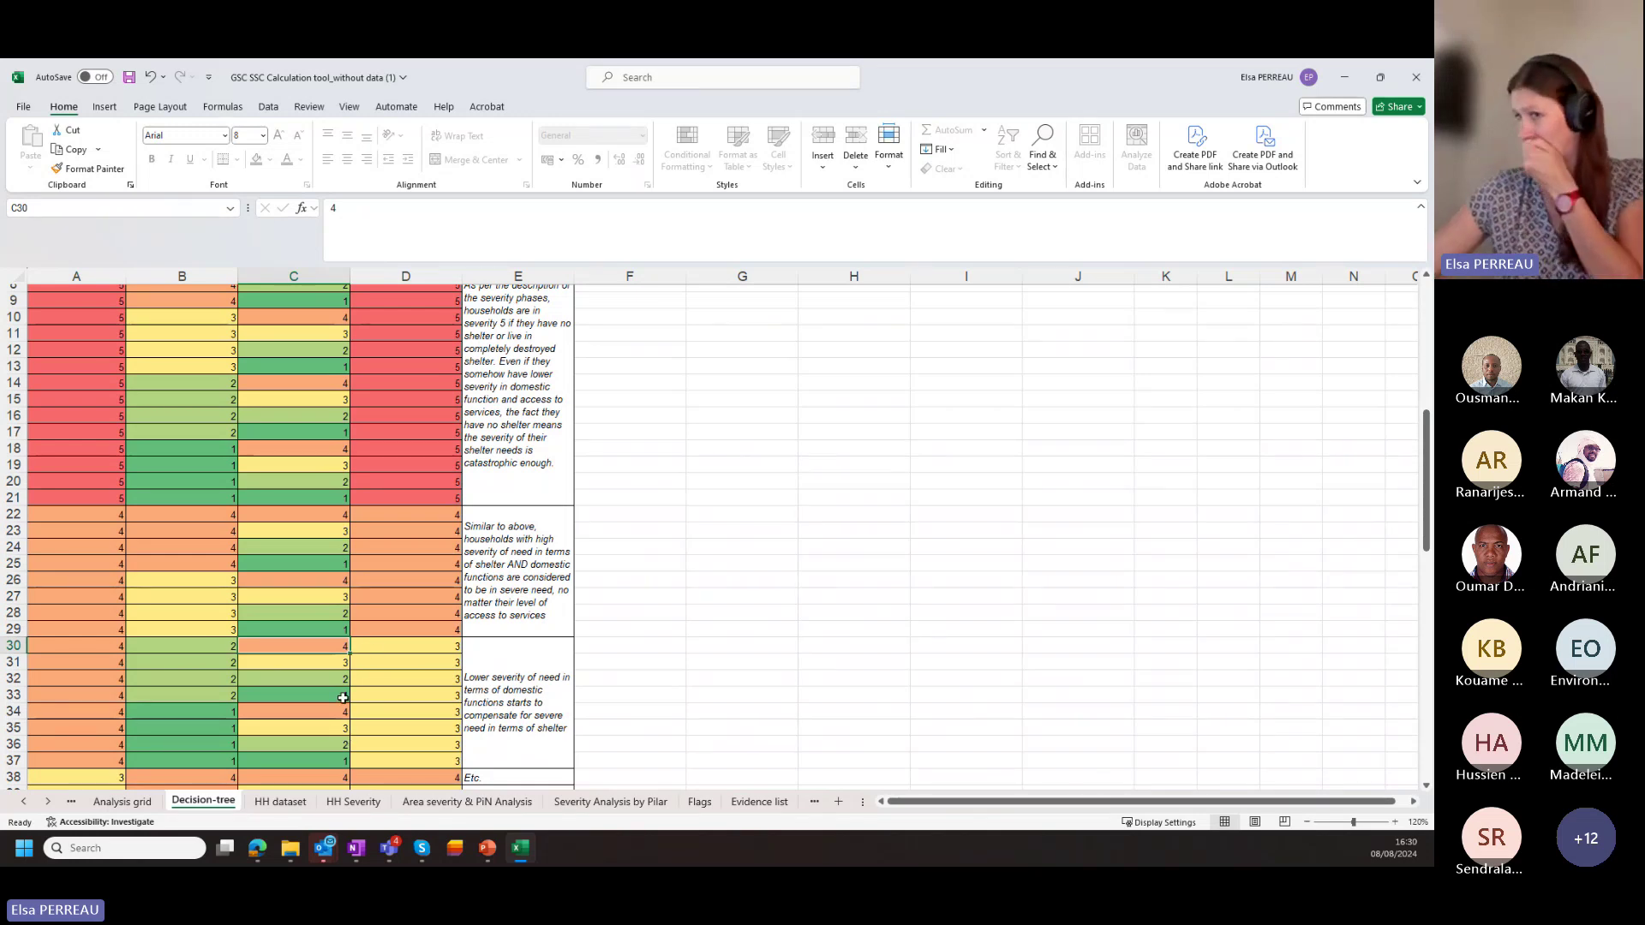
{"action": "scroll", "coordinate": [353, 653], "scroll_direction": "down", "scroll_amount": 1}
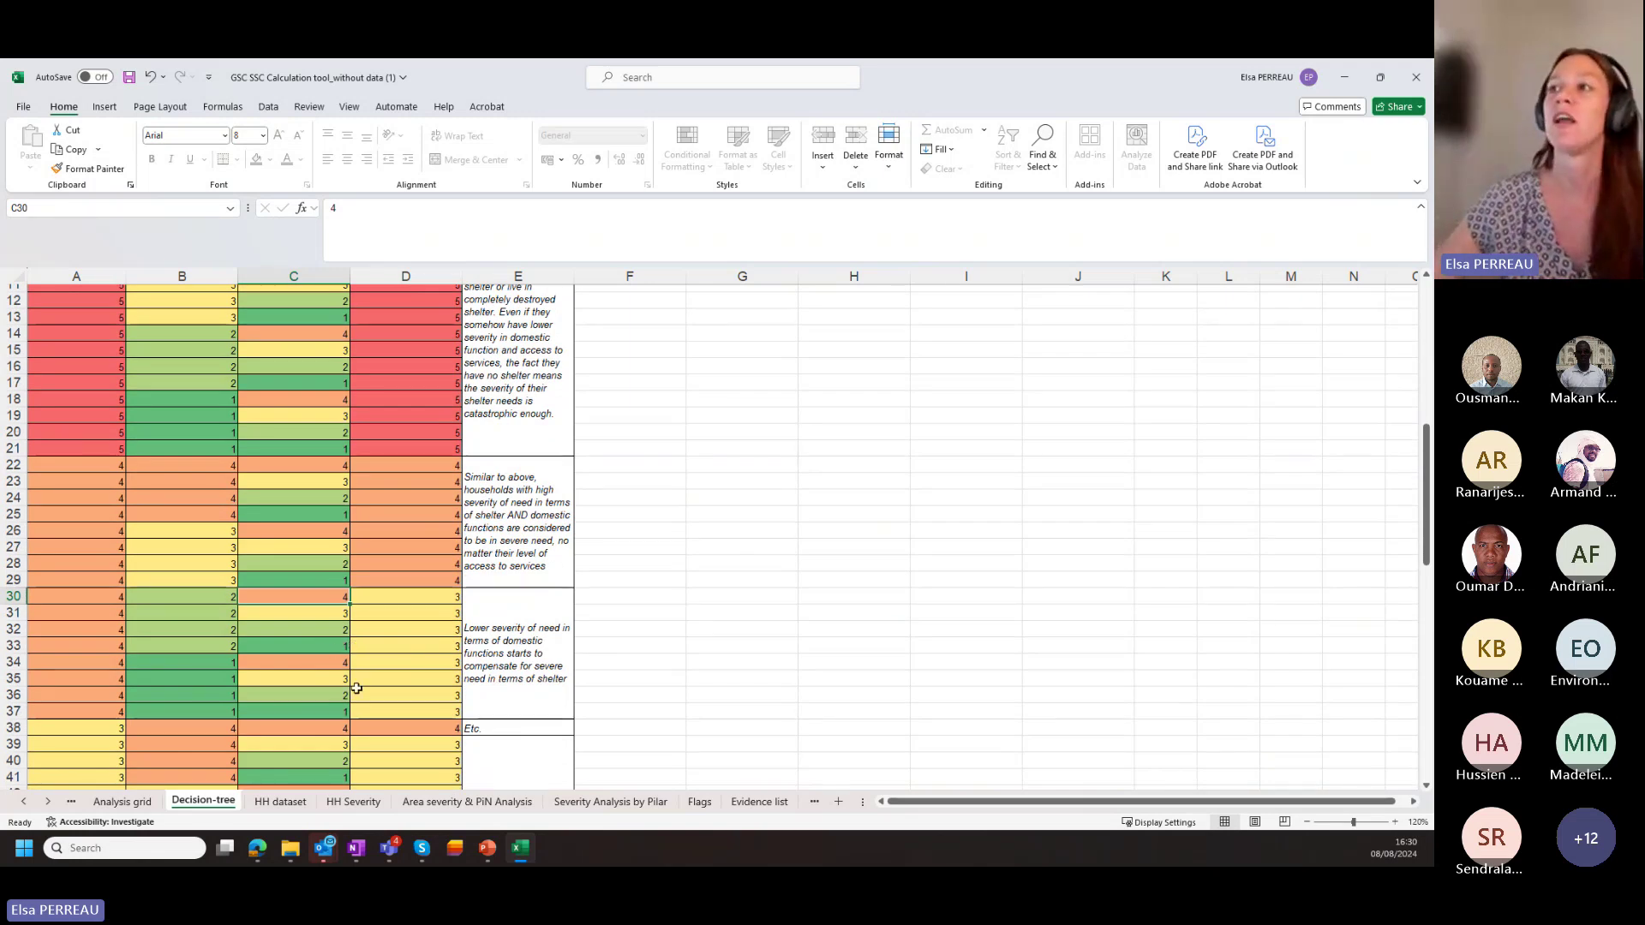
Review the decision tree from its column headings down, pointing out the Pillar 3 score in row 25.
{"action": "scroll", "coordinate": [356, 688], "scroll_direction": "up", "scroll_amount": 4}
{"action": "scroll", "coordinate": [345, 648], "scroll_direction": "down", "scroll_amount": 1}
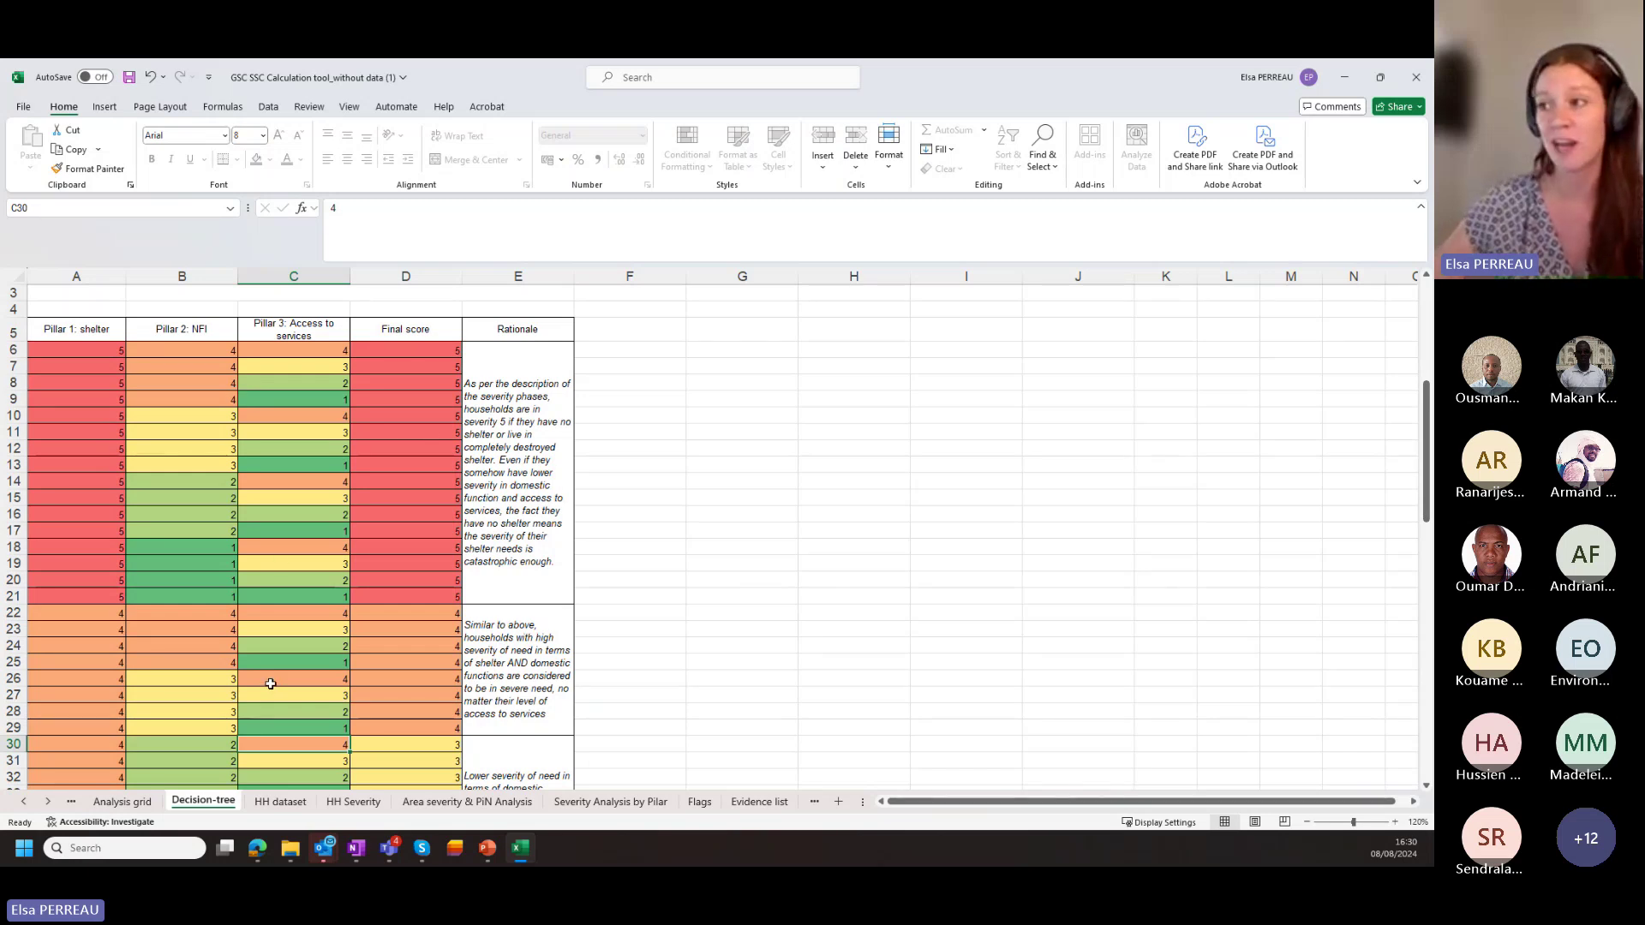
{"action": "left_click", "coordinate": [313, 664]}
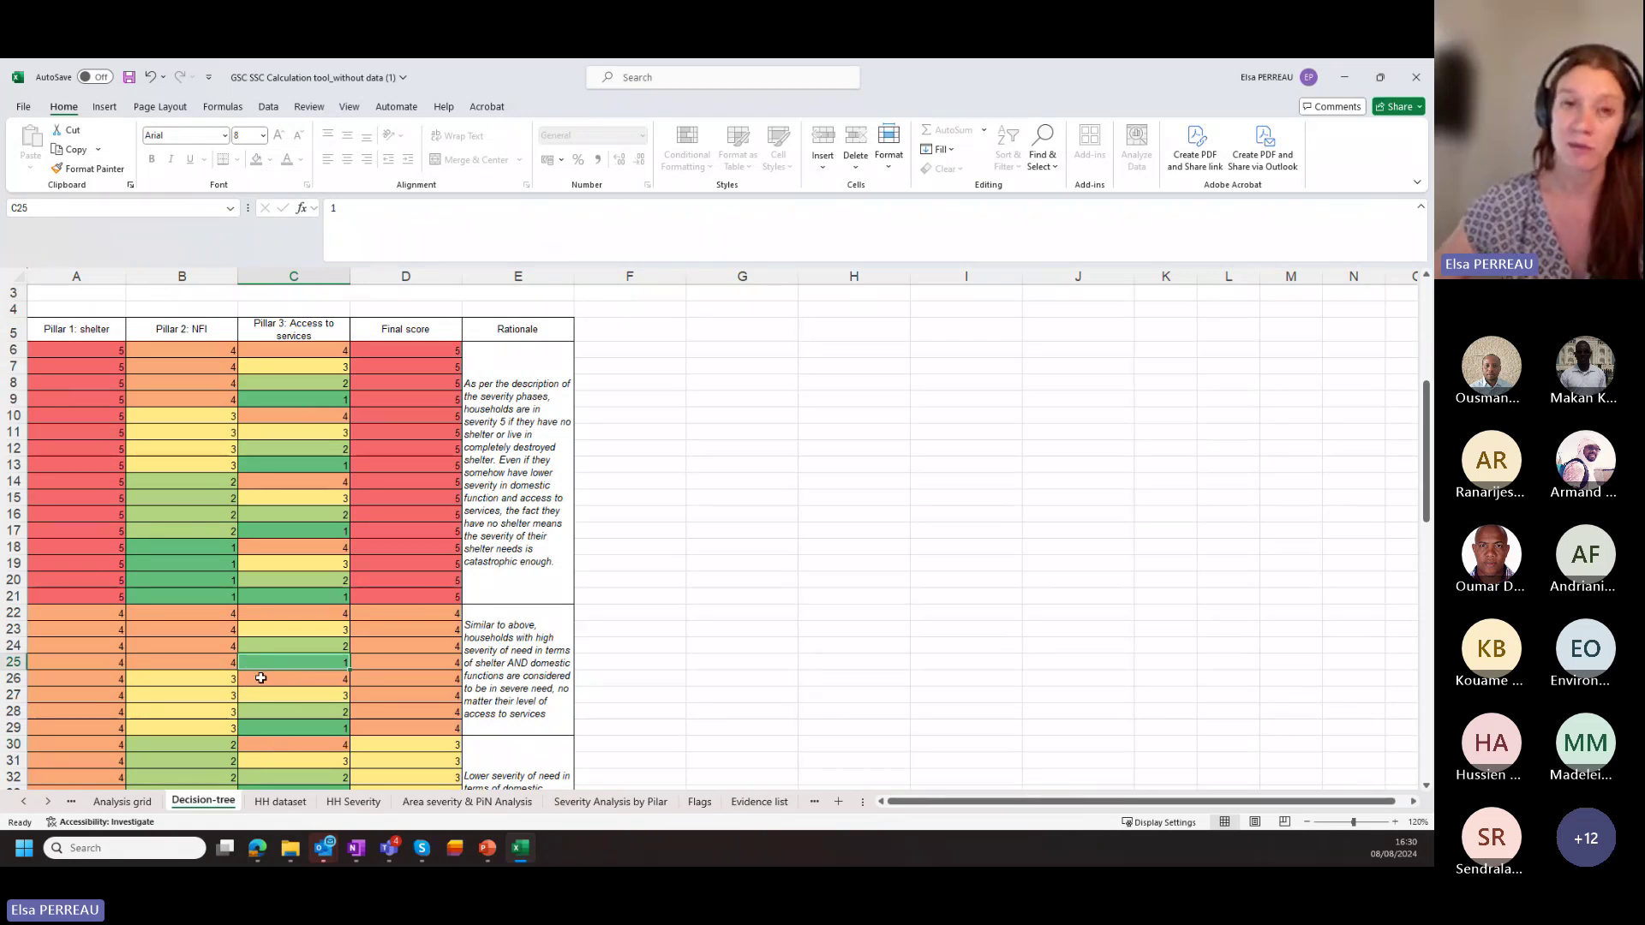
{"action": "scroll", "coordinate": [261, 677], "scroll_direction": "down", "scroll_amount": 1}
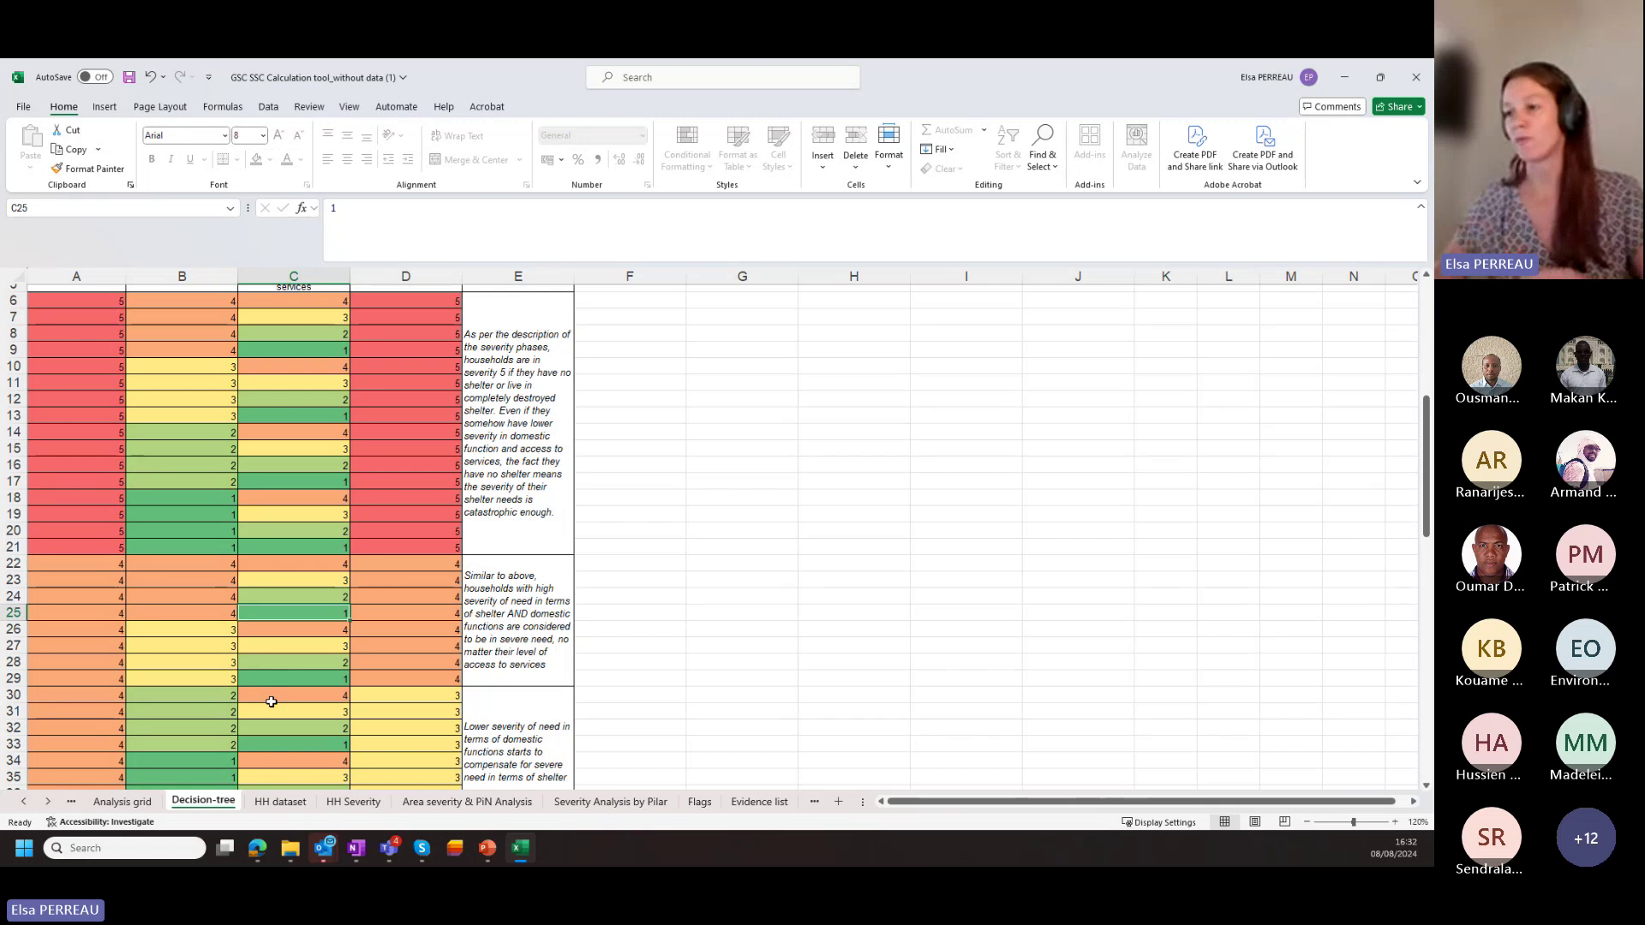
Revisit the HH Severity sheet and open the HH dataset sheet to view the household data structure.
{"action": "left_click", "coordinate": [364, 802]}
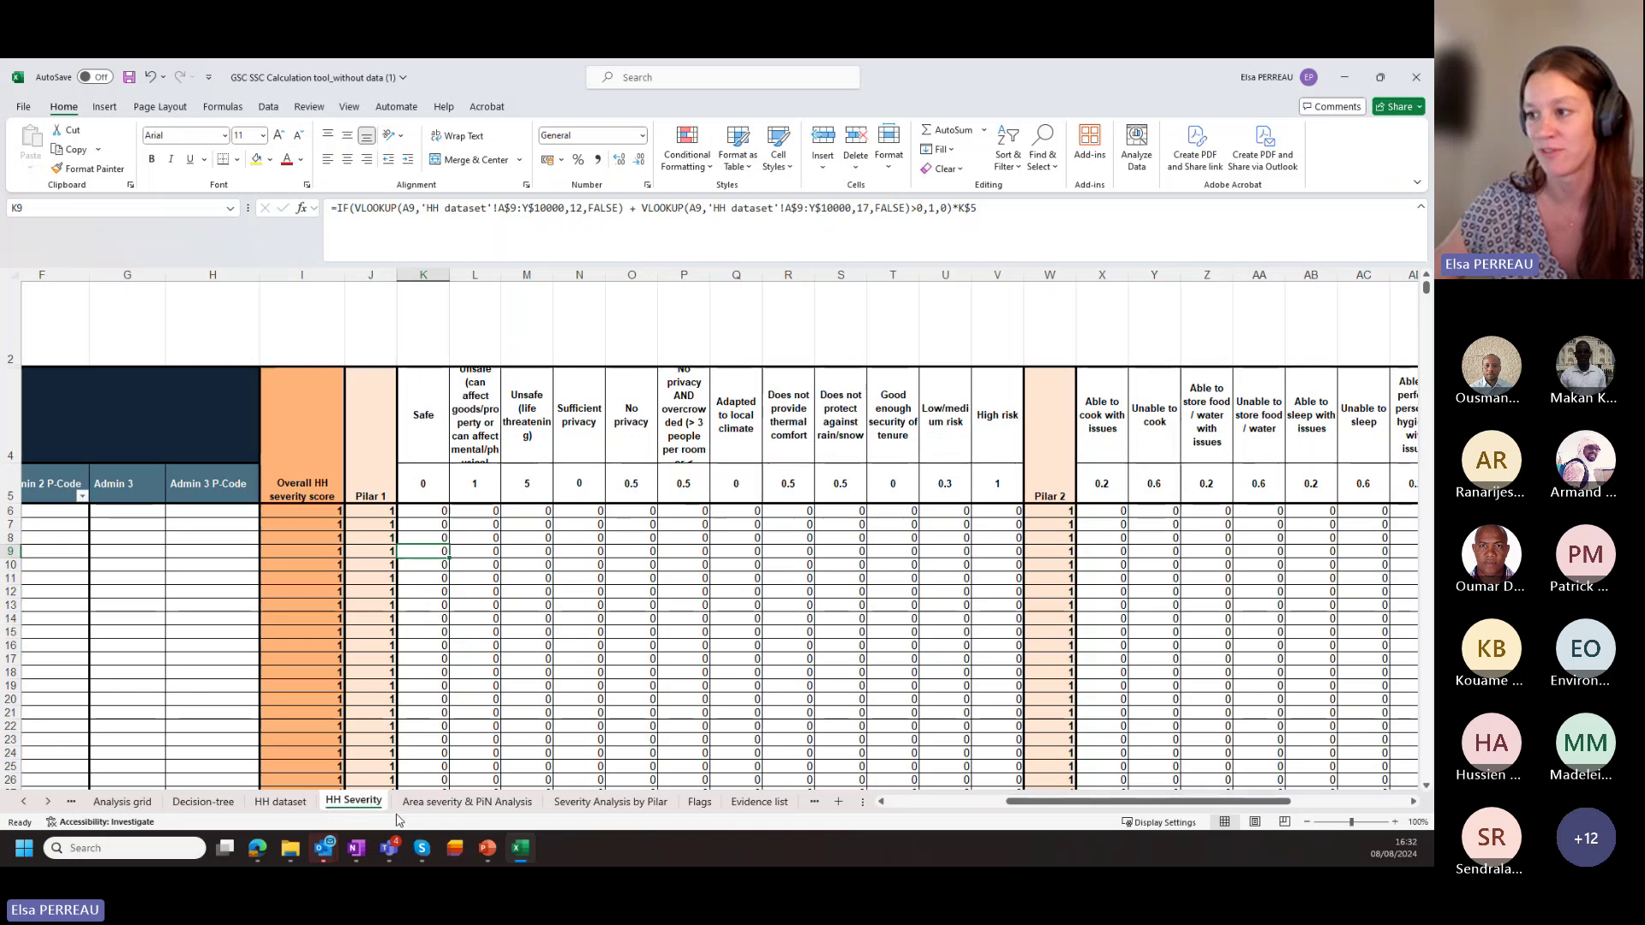
{"action": "left_click", "coordinate": [281, 802]}
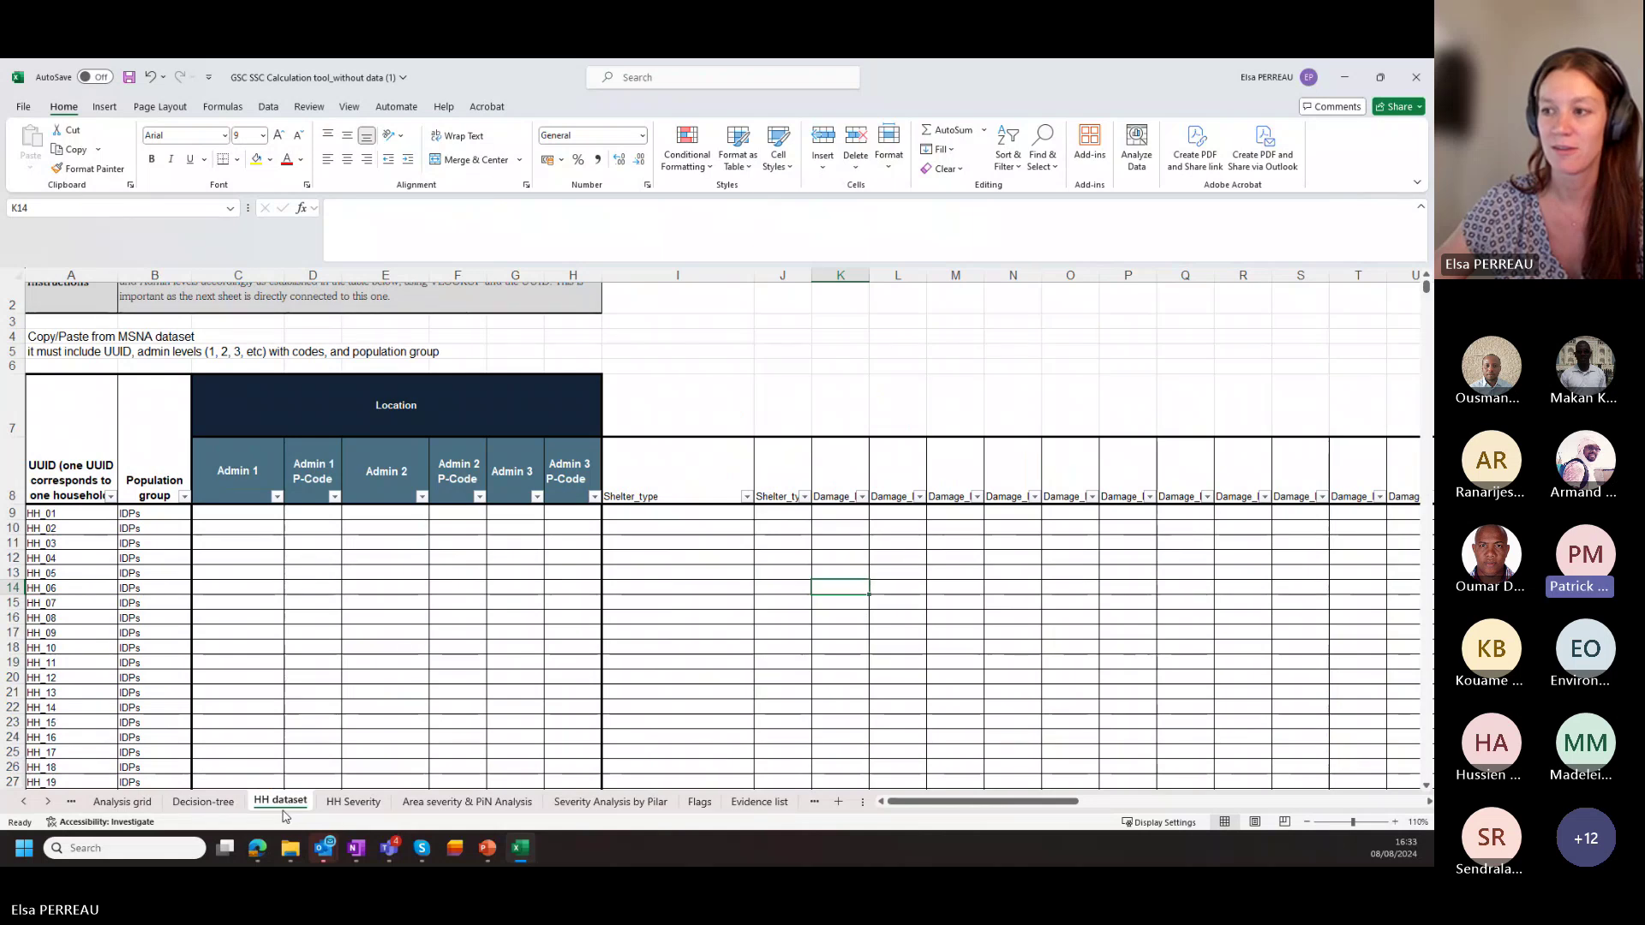
Return to the HH Severity sheet, highlight the Pillar 1 criteria cells K6:V6 and inspect the Safe formula in K6.
{"action": "left_click", "coordinate": [354, 802]}
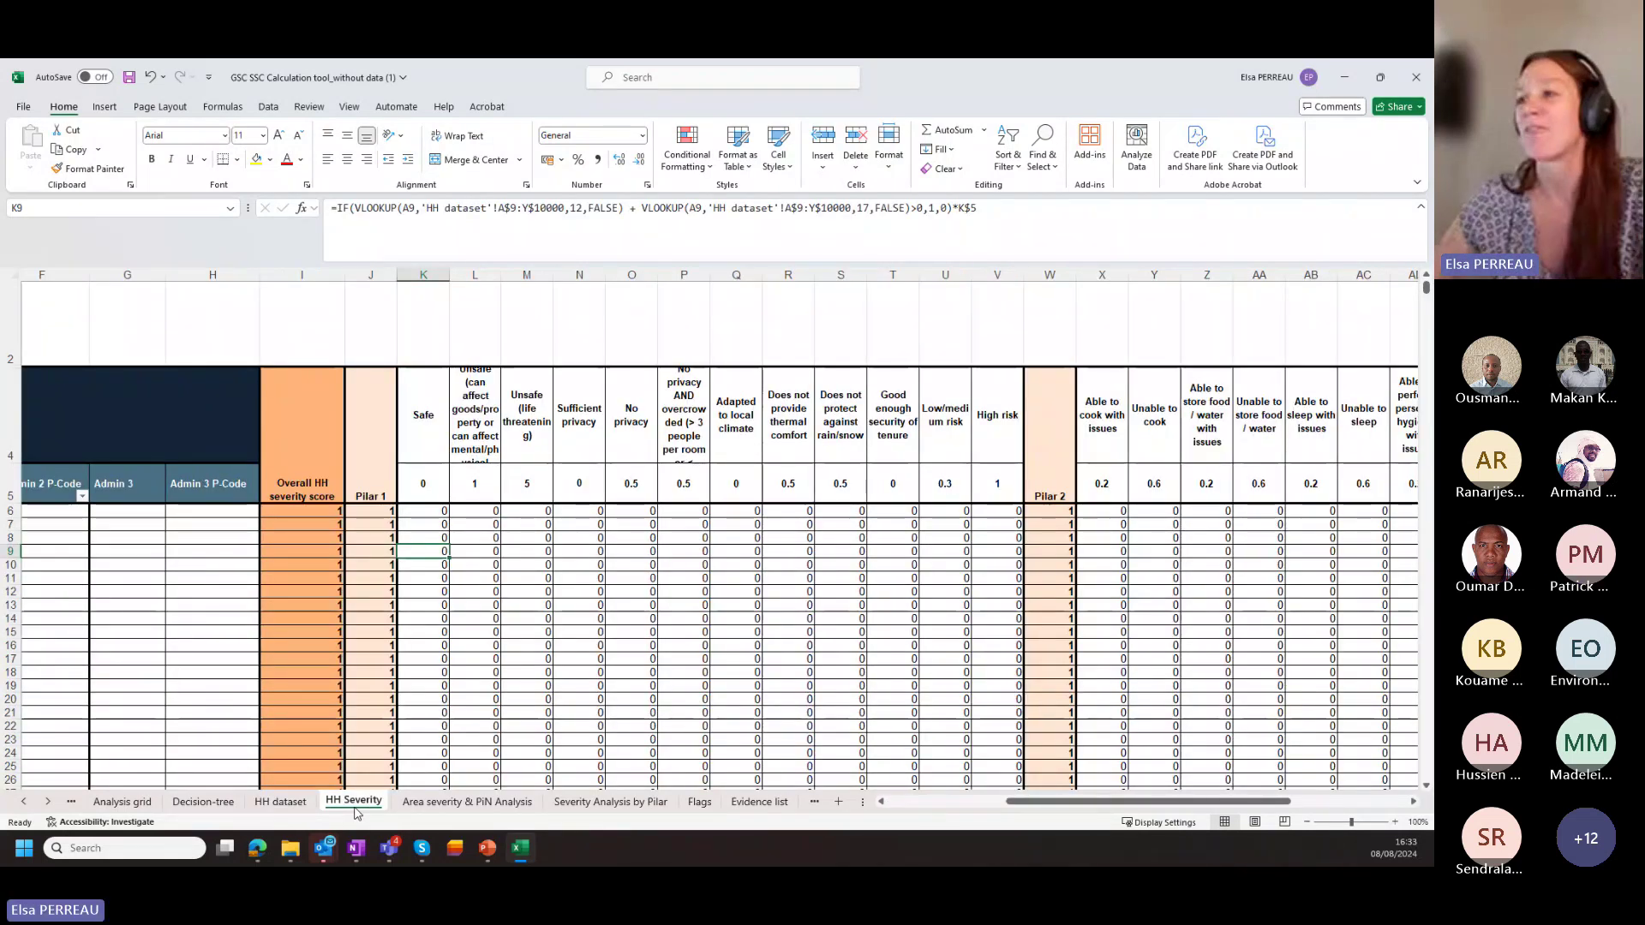
{"action": "left_click_drag", "start_coordinate": [423, 511], "coordinate": [998, 511]}
{"action": "left_click", "coordinate": [444, 511]}
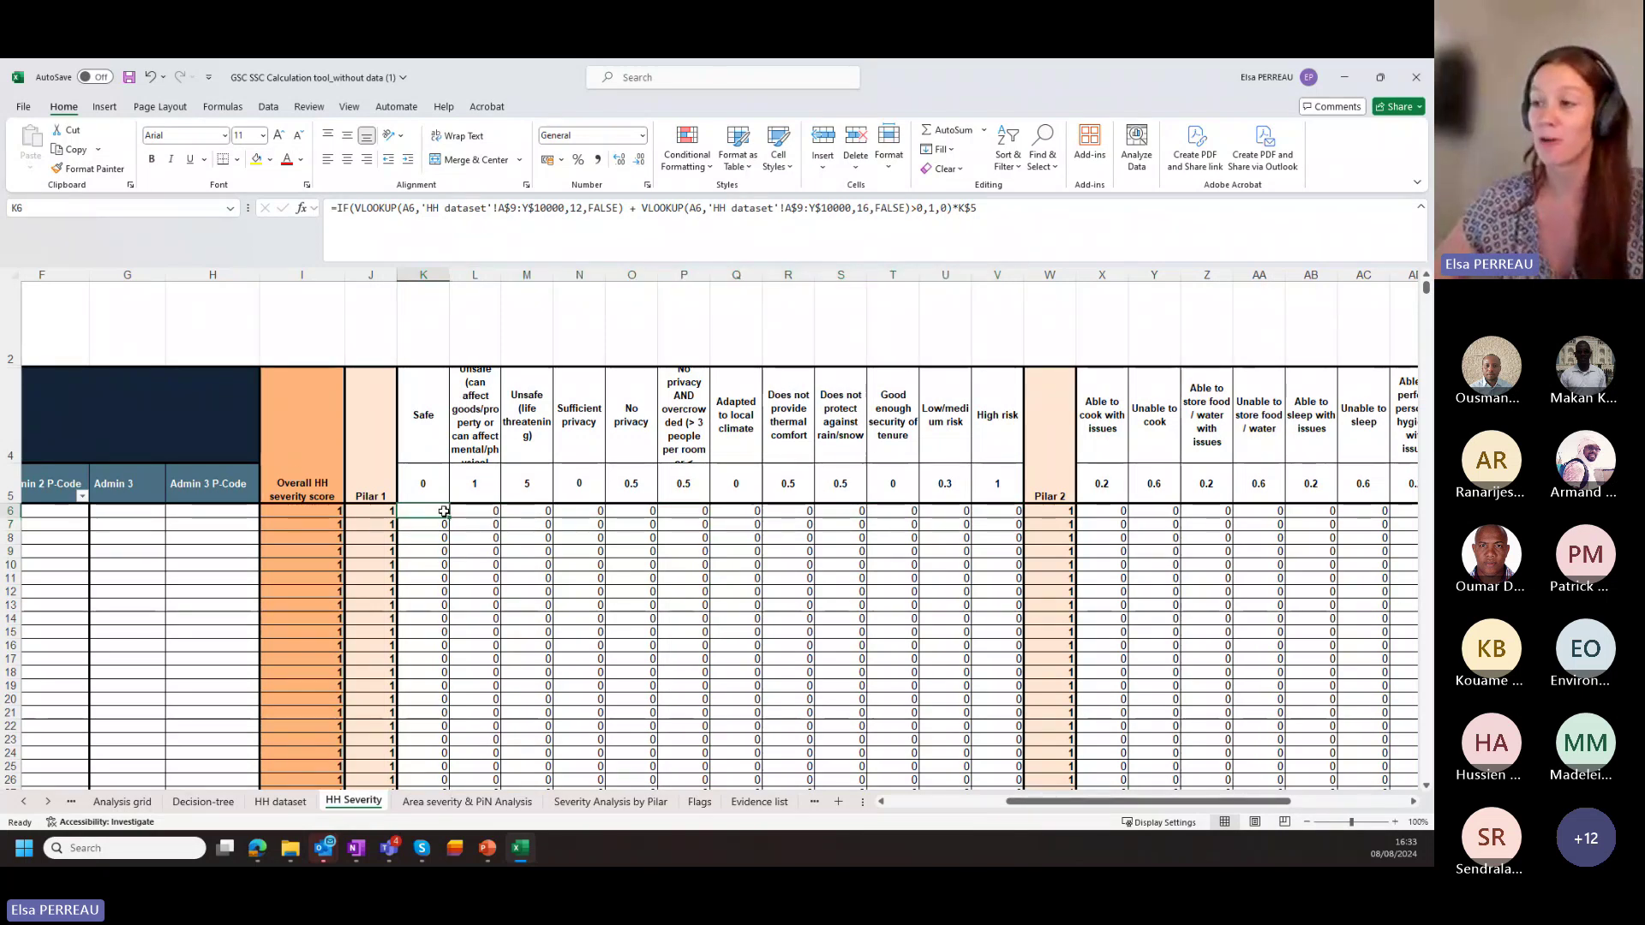
Point out the Shelter_type, Shelter_type_other and Damage_Level_01 column headings in the HH dataset sheet.
{"action": "left_click", "coordinate": [283, 803]}
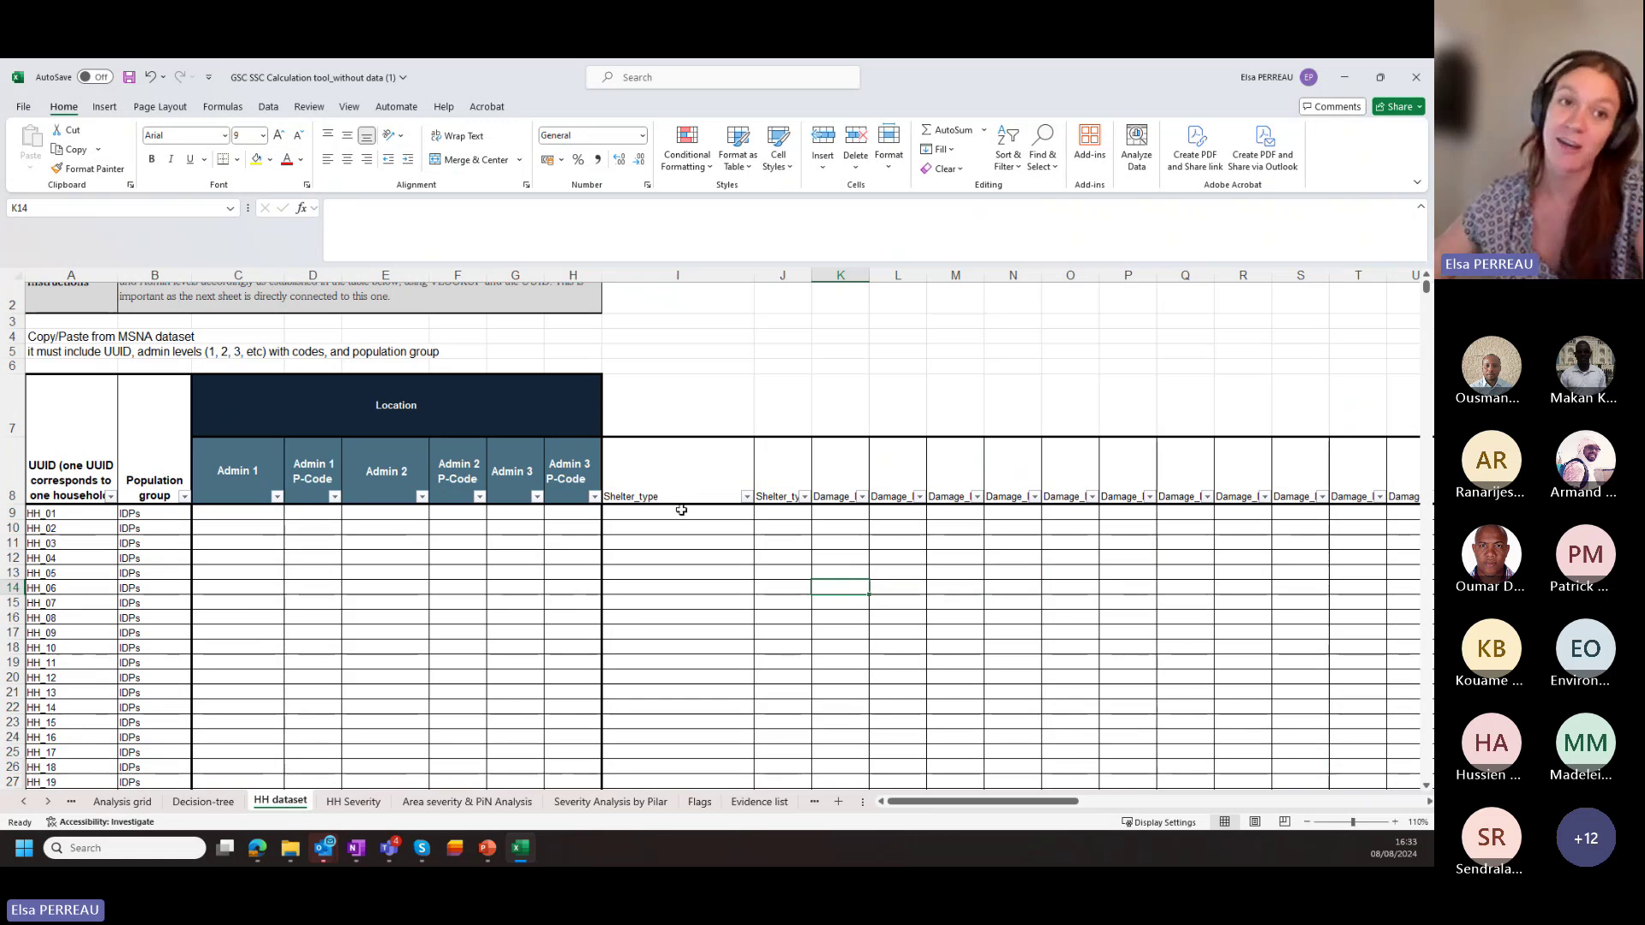
{"action": "left_click", "coordinate": [653, 480]}
{"action": "left_click", "coordinate": [763, 470]}
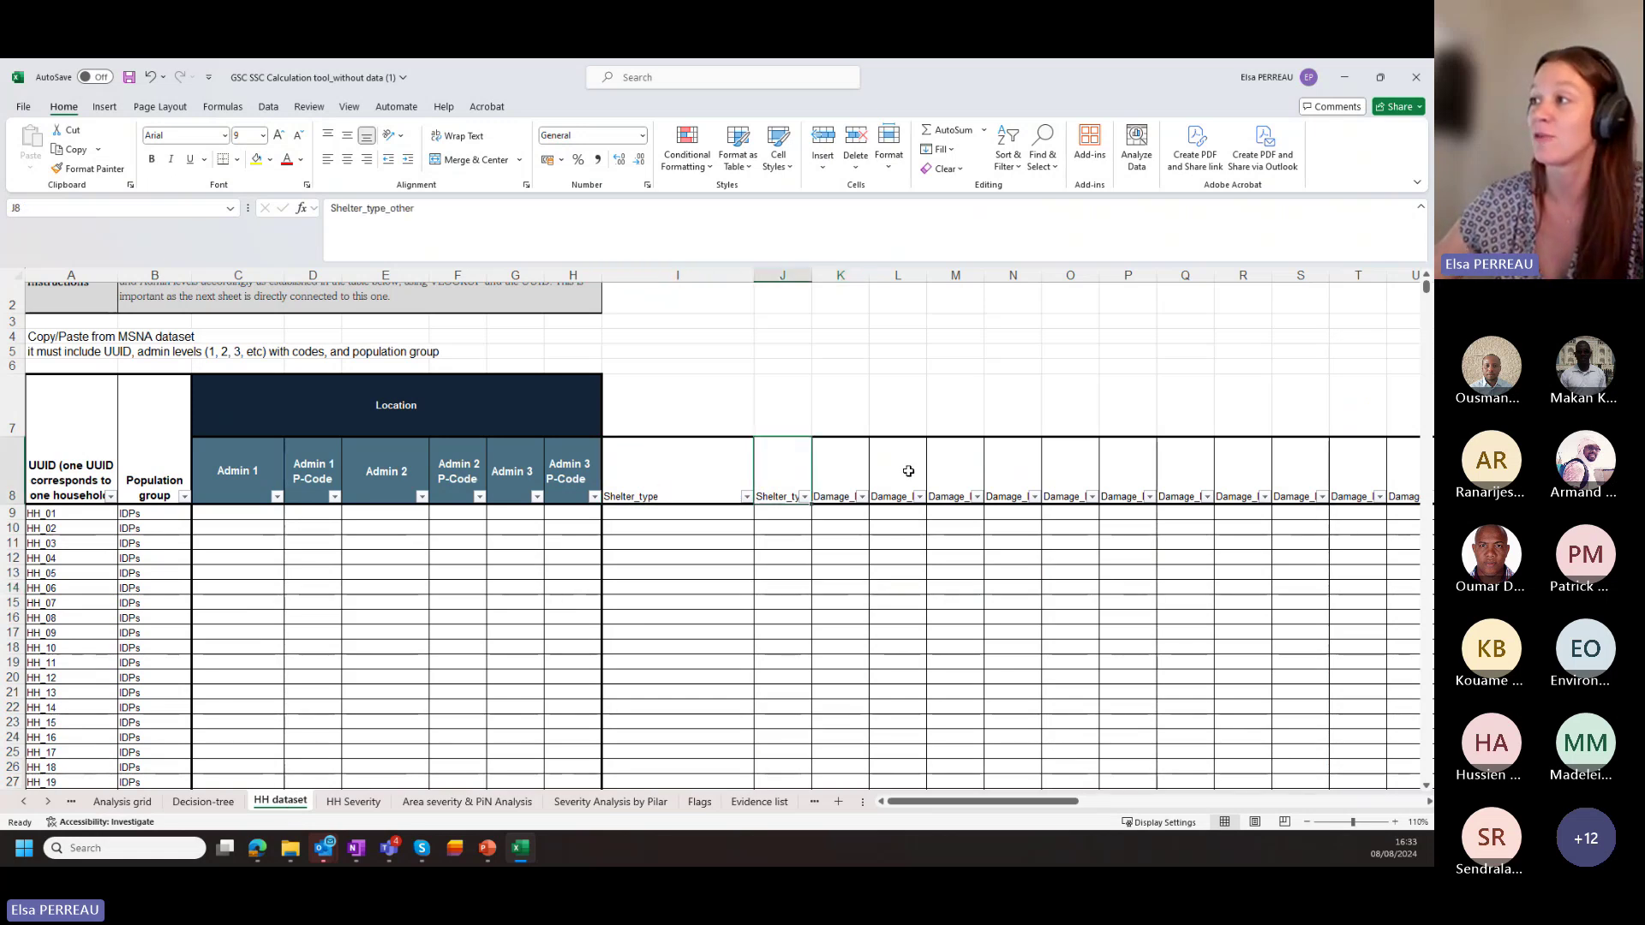
{"action": "left_click", "coordinate": [904, 470]}
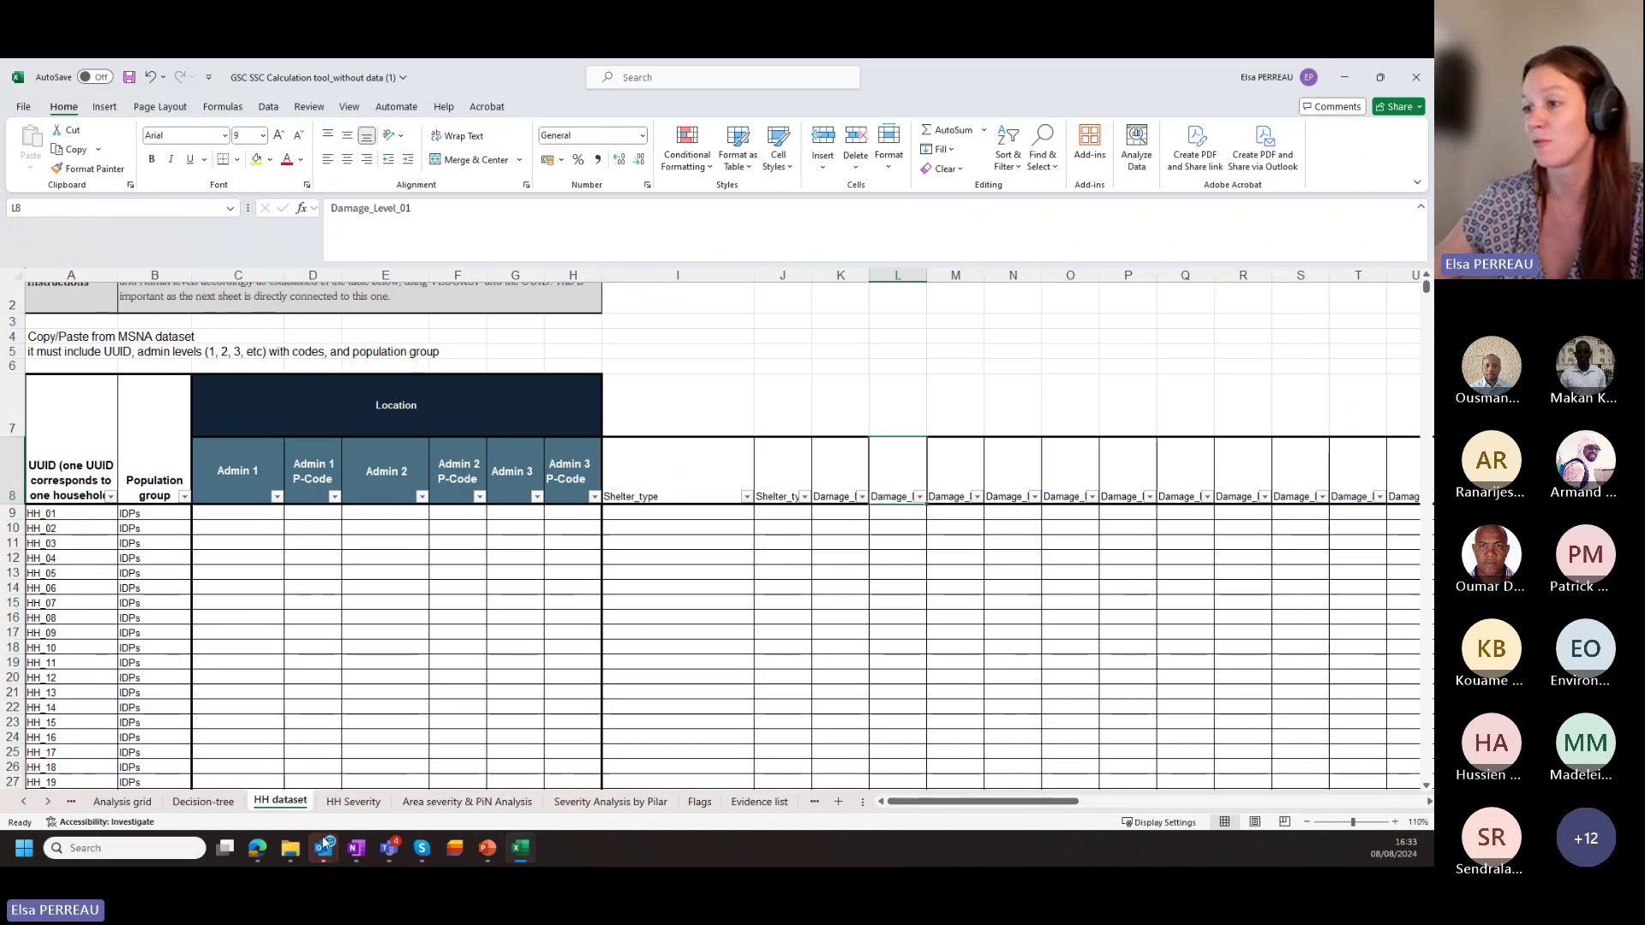
Go back to the HH Severity sheet and inspect the Pillar 1 lookup formulas in L7, V6 and K6.
{"action": "left_click", "coordinate": [351, 802]}
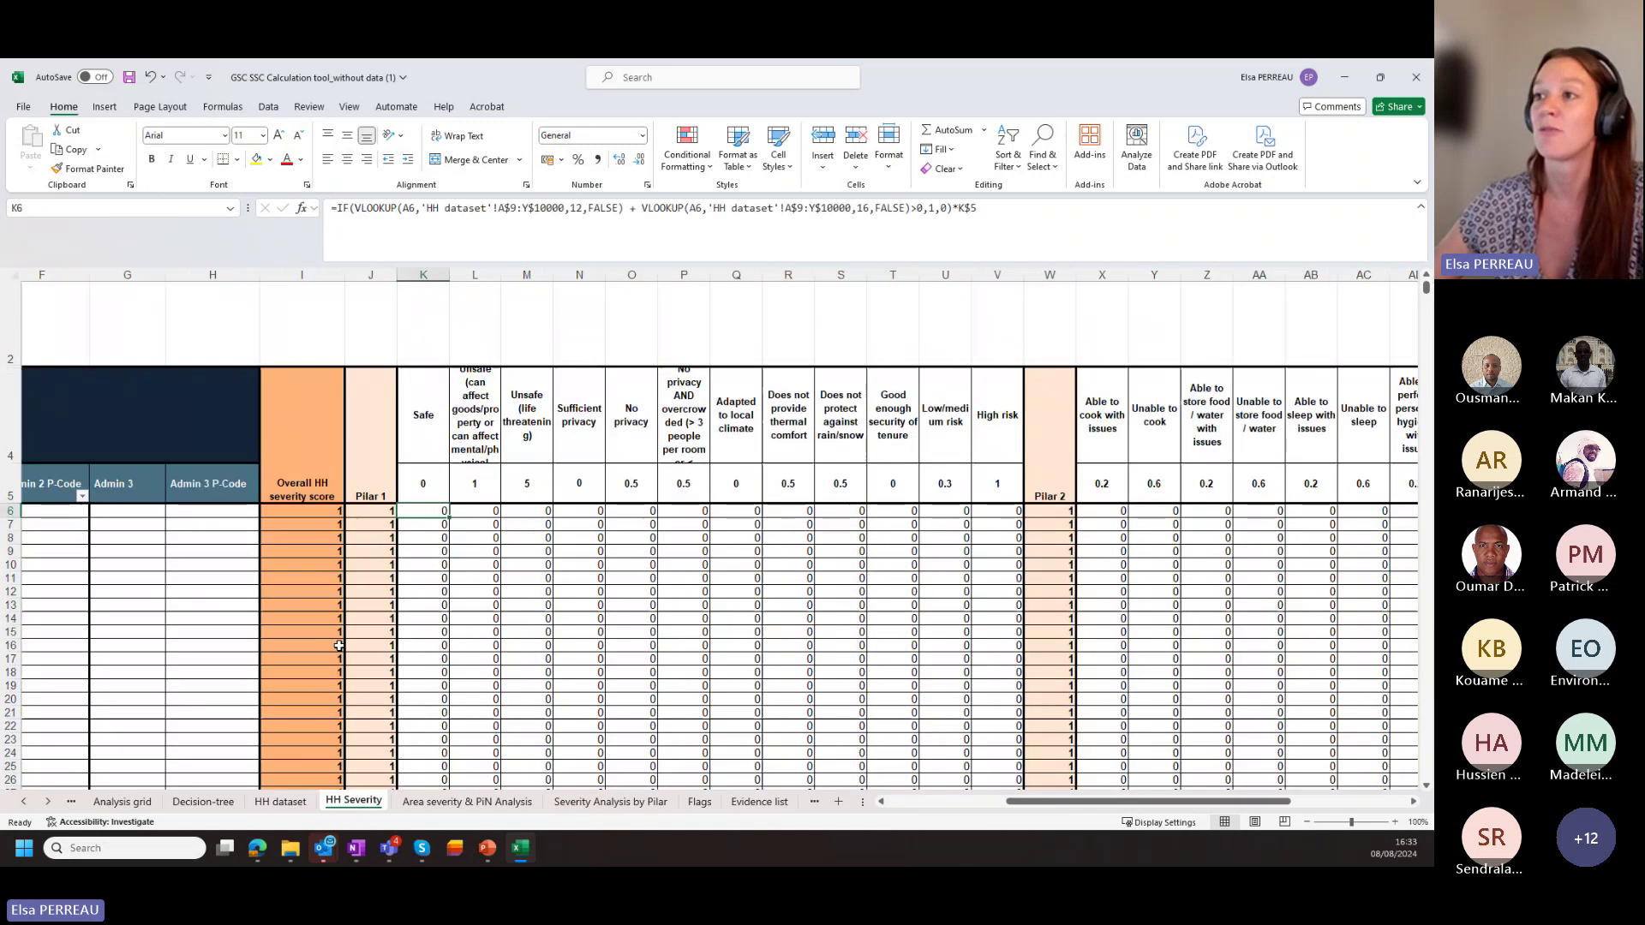
{"action": "left_click", "coordinate": [468, 521]}
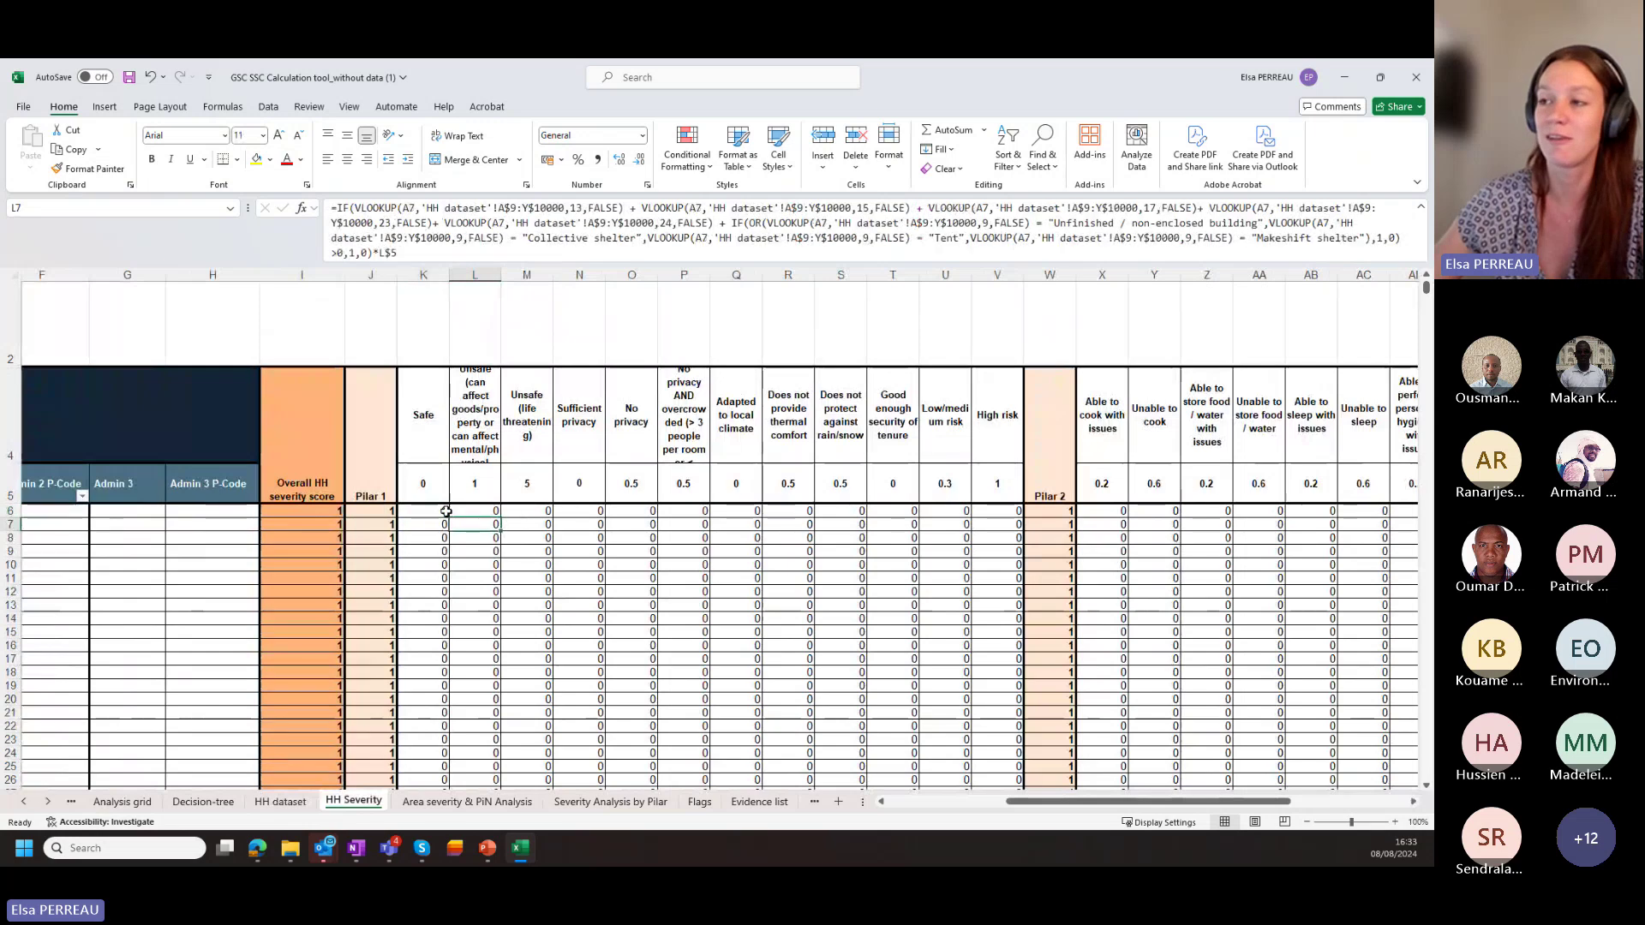
{"action": "left_click_drag", "start_coordinate": [446, 512], "coordinate": [996, 512]}
{"action": "left_click", "coordinate": [995, 511]}
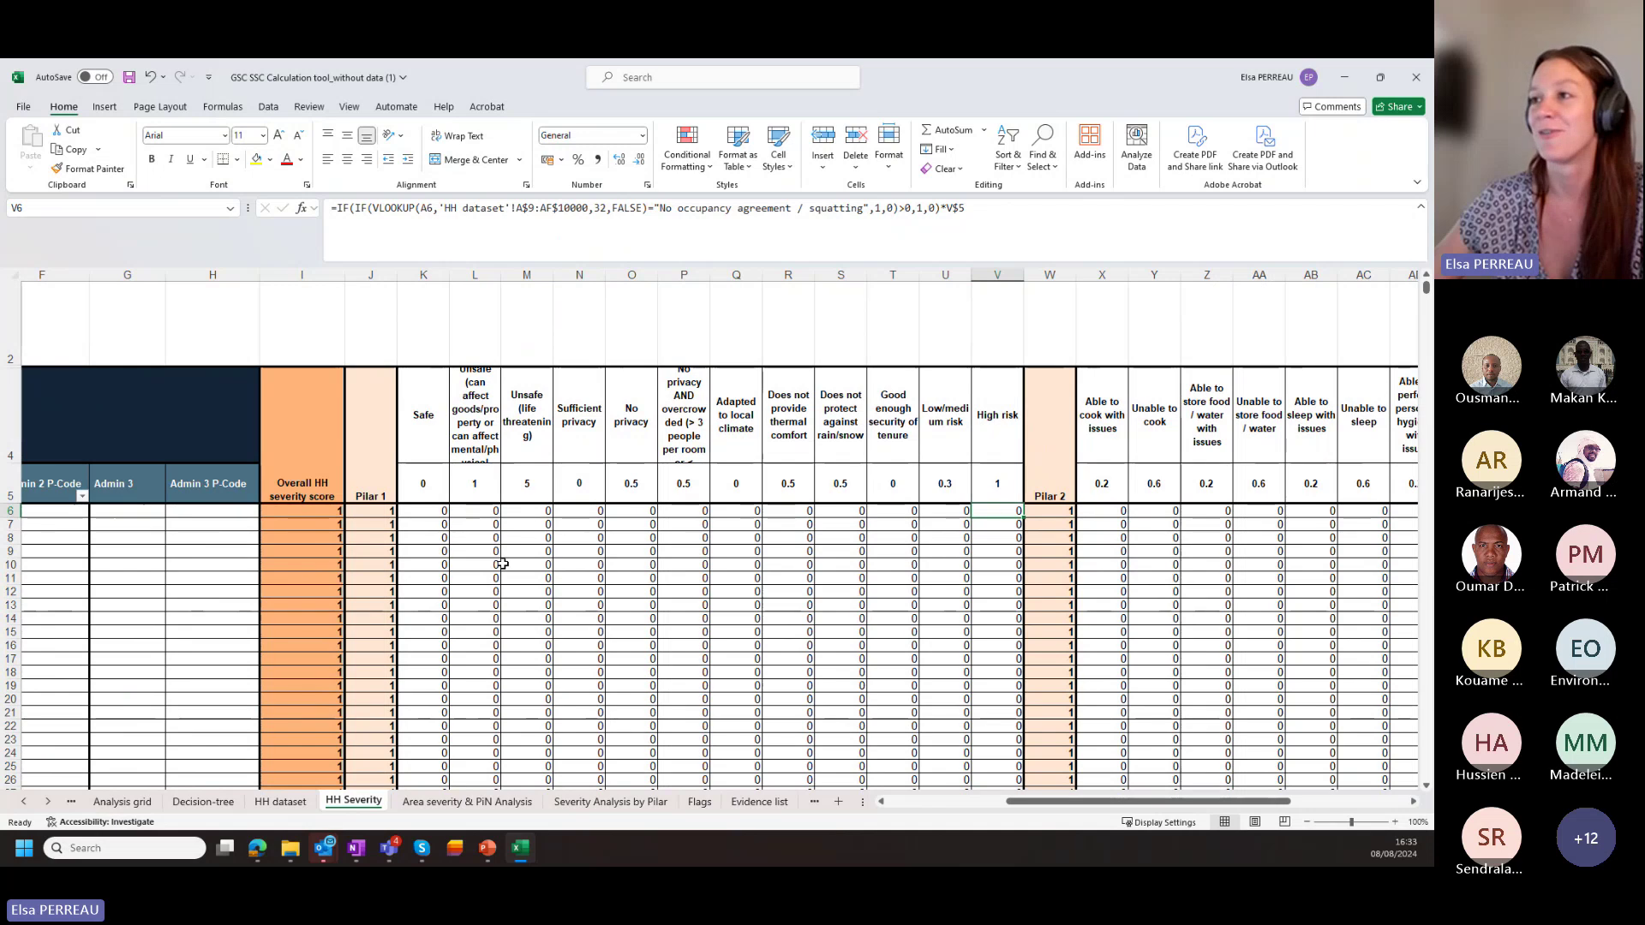
{"action": "left_click", "coordinate": [434, 514]}
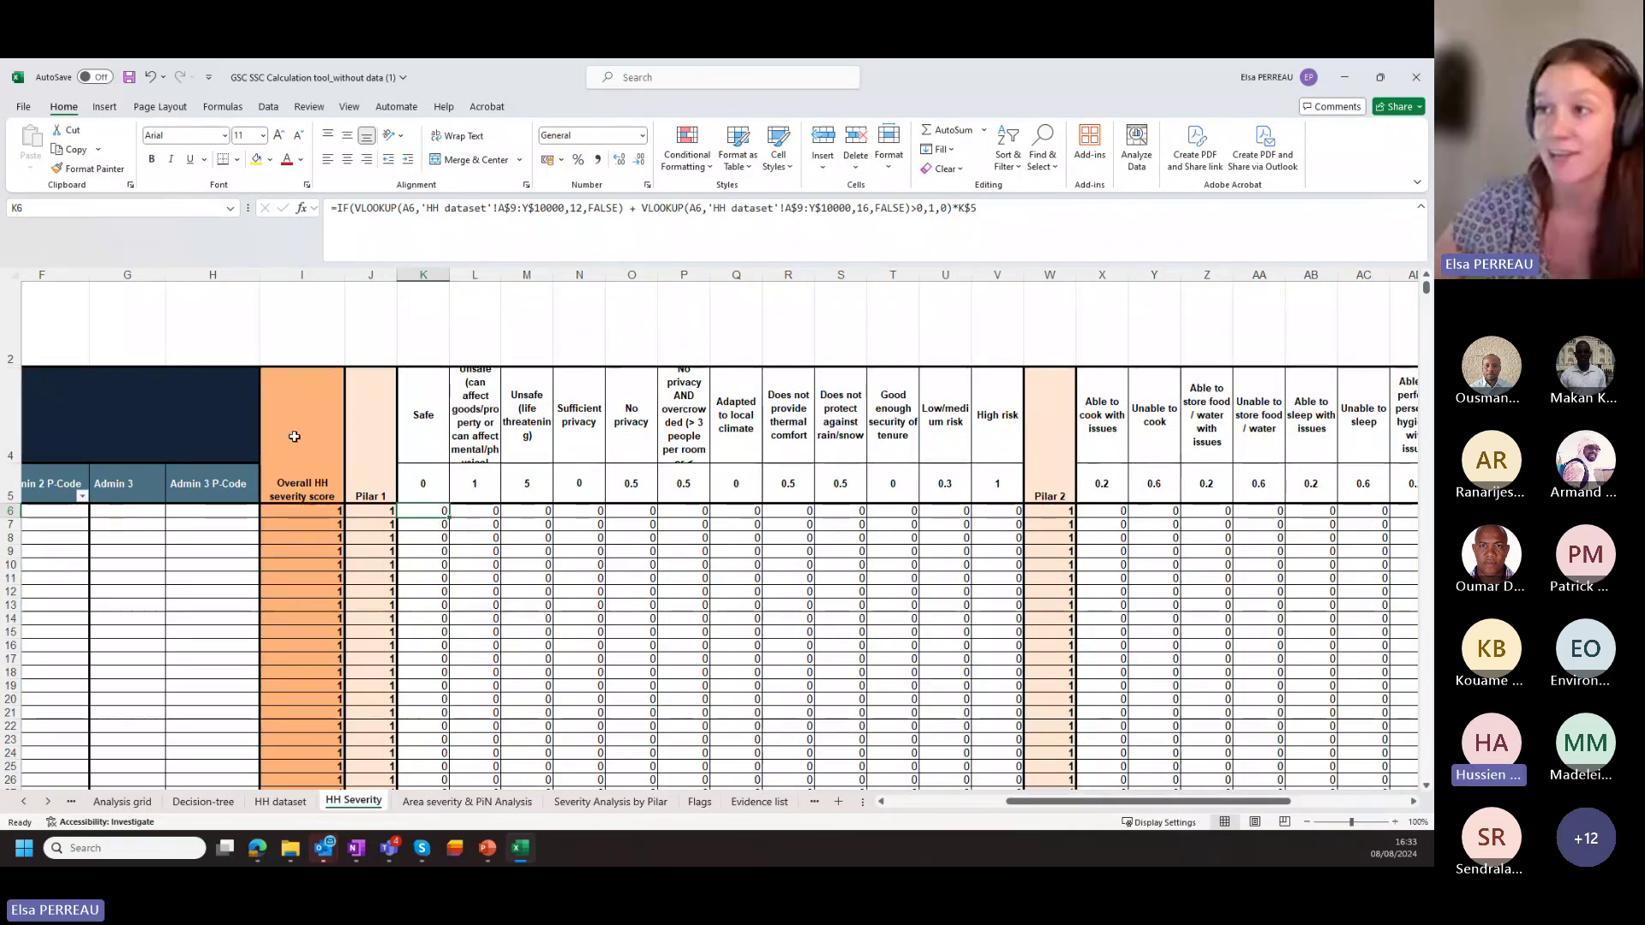
Highlight the Overall HH severity score and Pillar 1 columns, then inspect the Safe formula in K7.
{"action": "left_click_drag", "start_coordinate": [294, 437], "coordinate": [388, 566]}
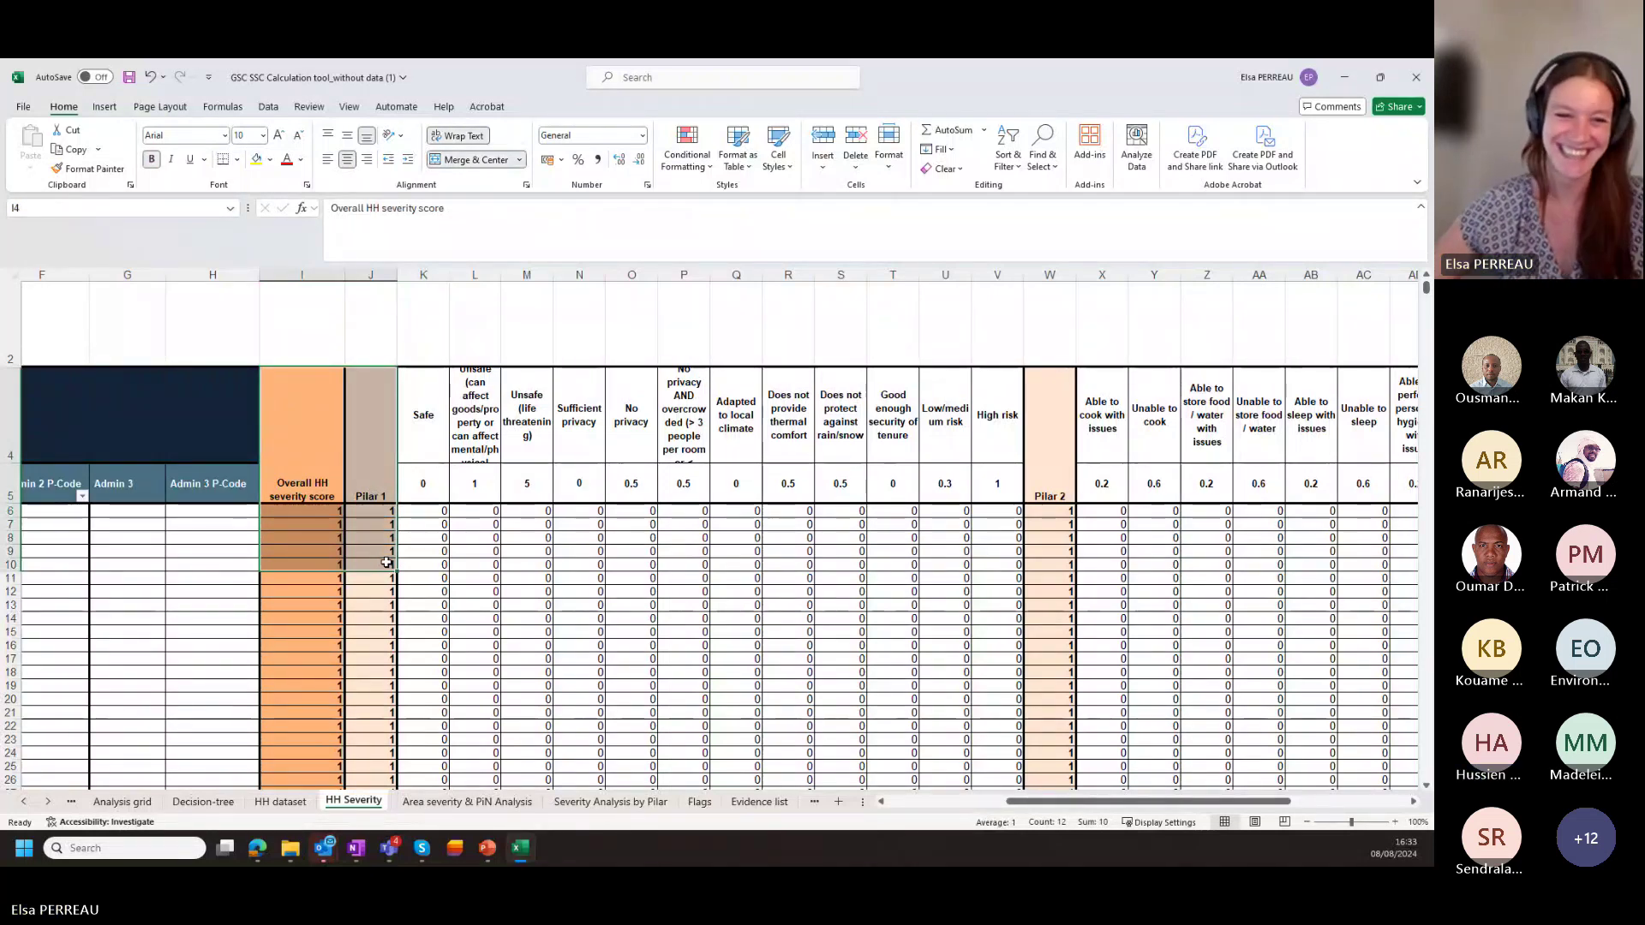
{"action": "left_click", "coordinate": [309, 430]}
{"action": "left_click", "coordinate": [381, 426]}
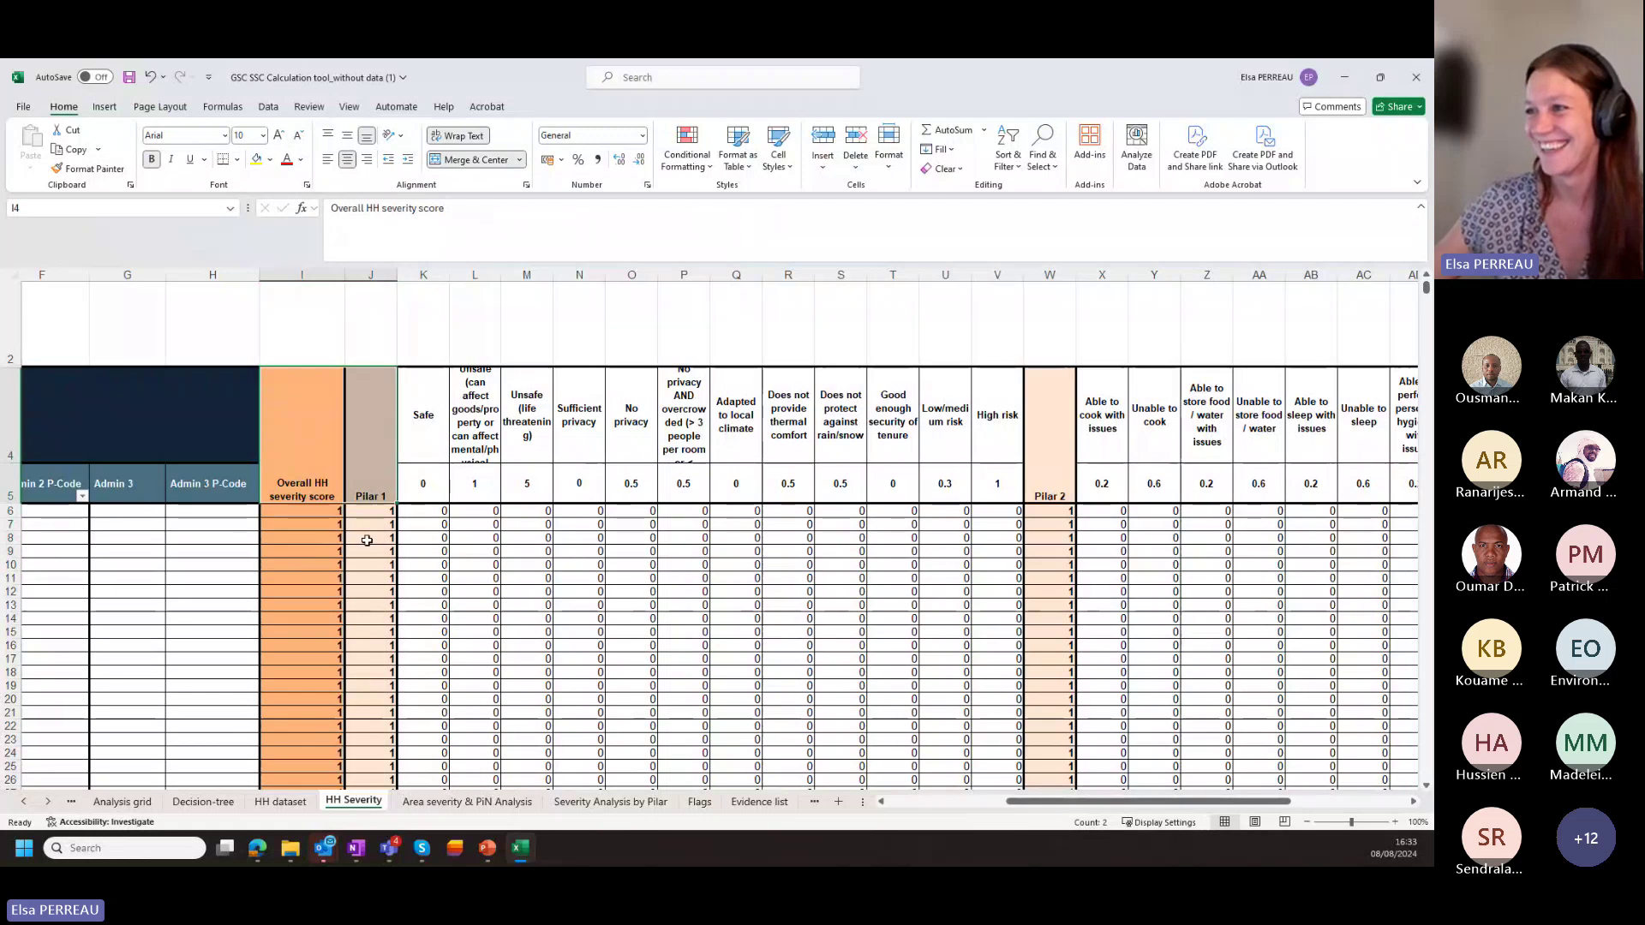
{"action": "key", "text": "Down"}
{"action": "key", "text": "Left"}
{"action": "left_click", "coordinate": [402, 524]}
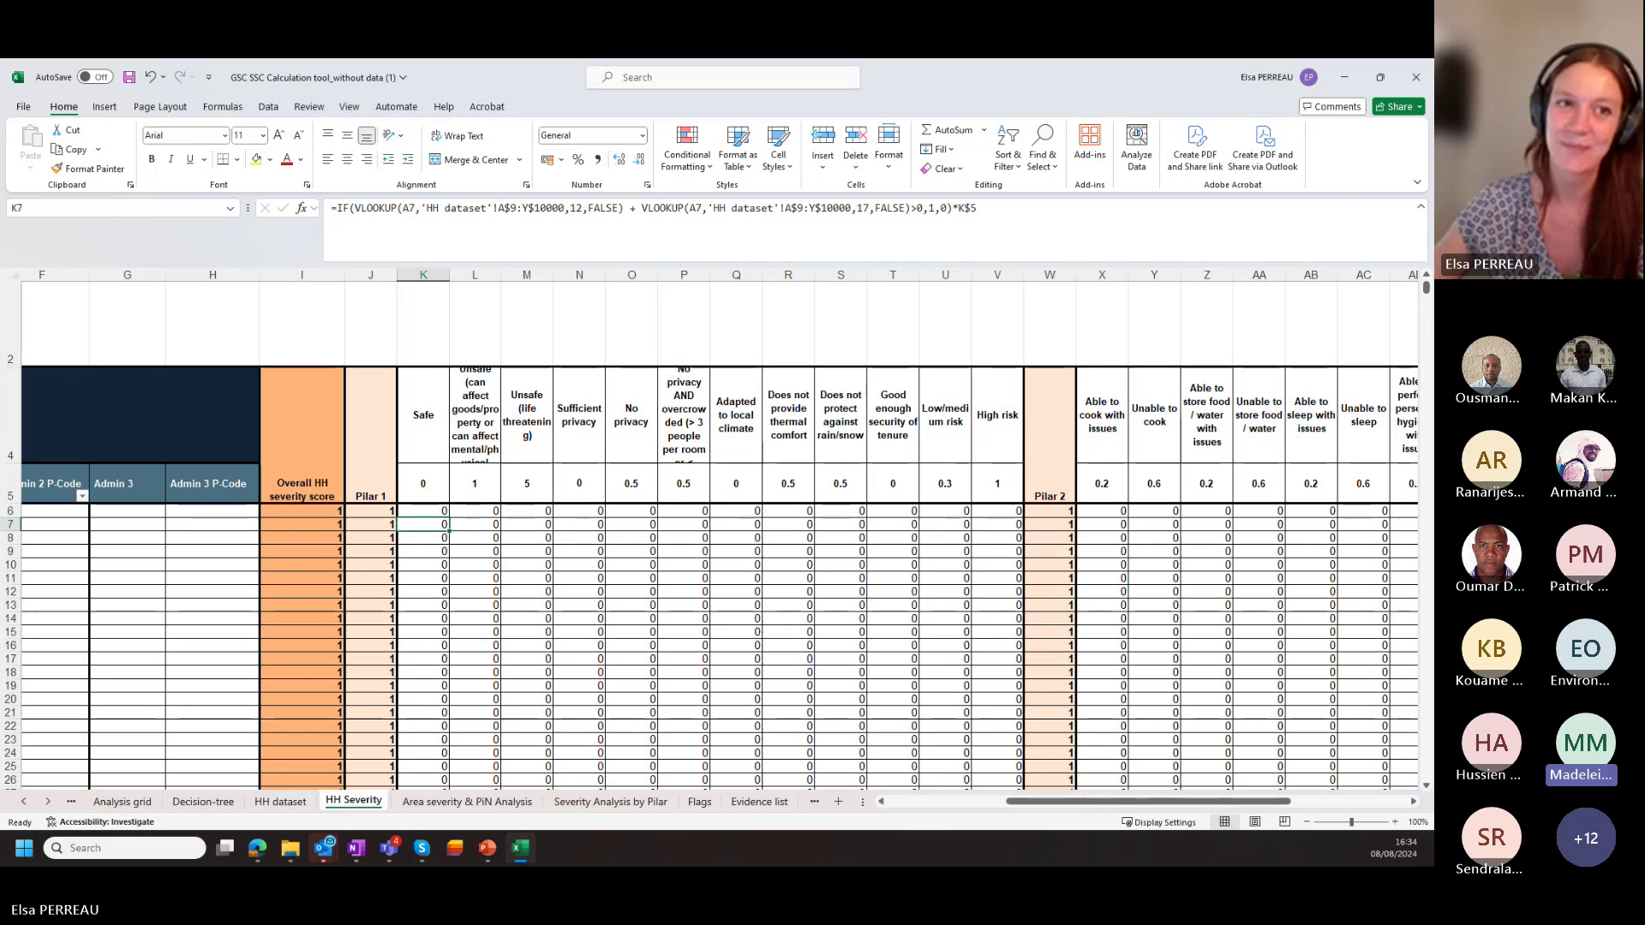
Point out the Safe, Unsafe (can affect goods/property) and Unsafe (life threatening) criteria headings in row 4.
{"action": "left_click", "coordinate": [424, 416]}
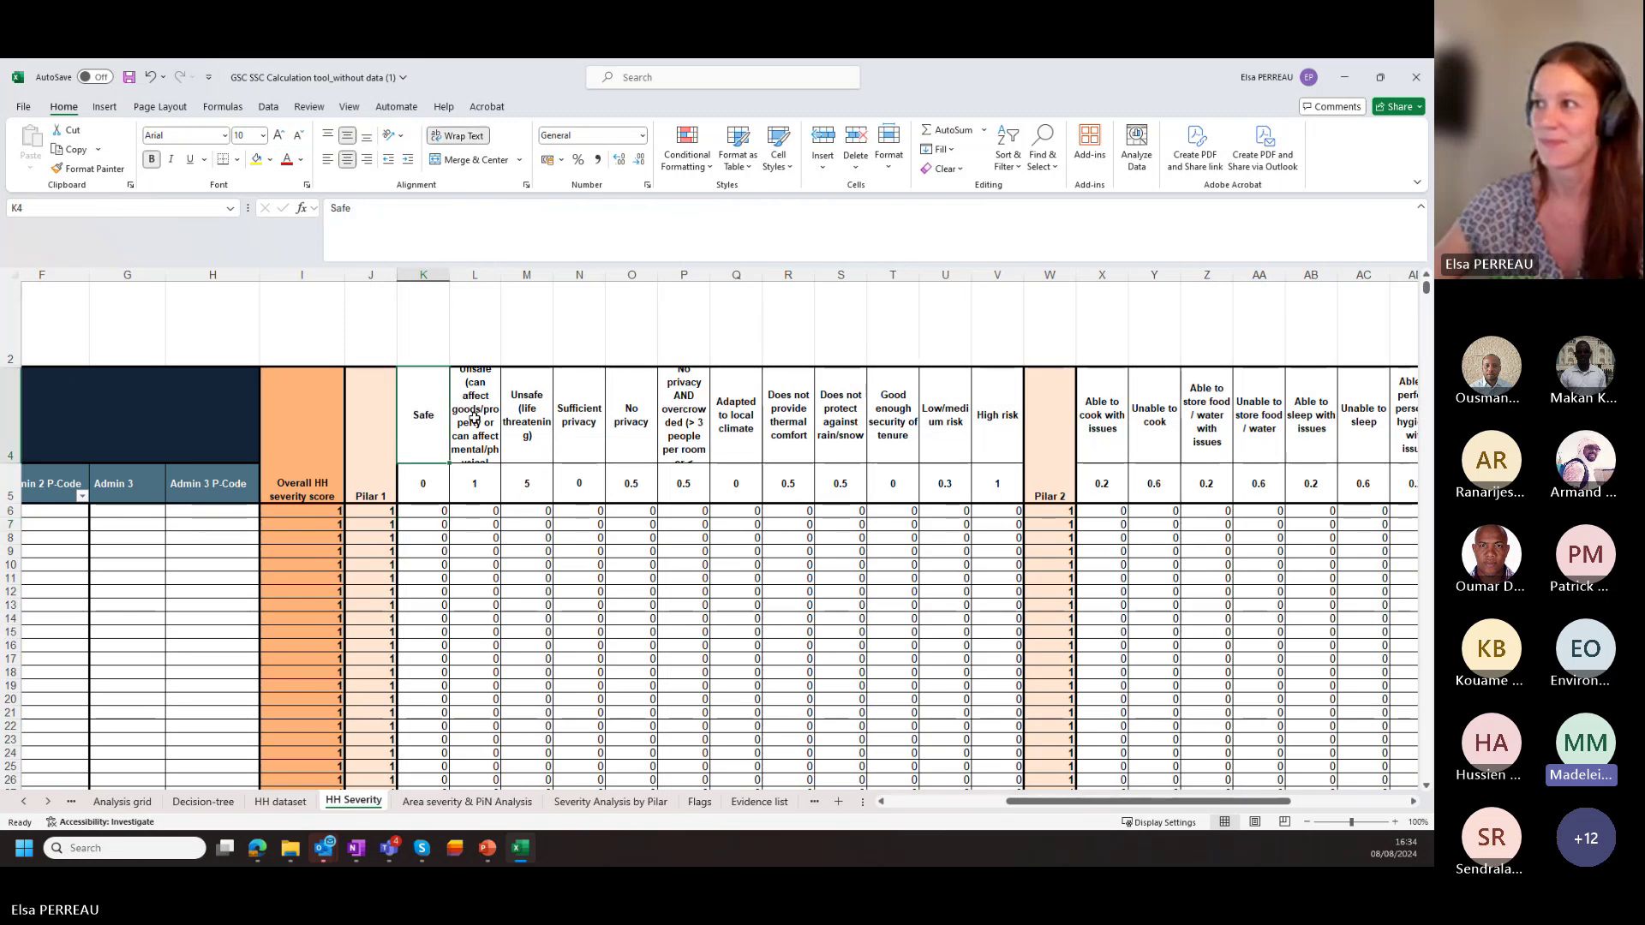
{"action": "left_click", "coordinate": [474, 415]}
{"action": "left_click", "coordinate": [527, 416]}
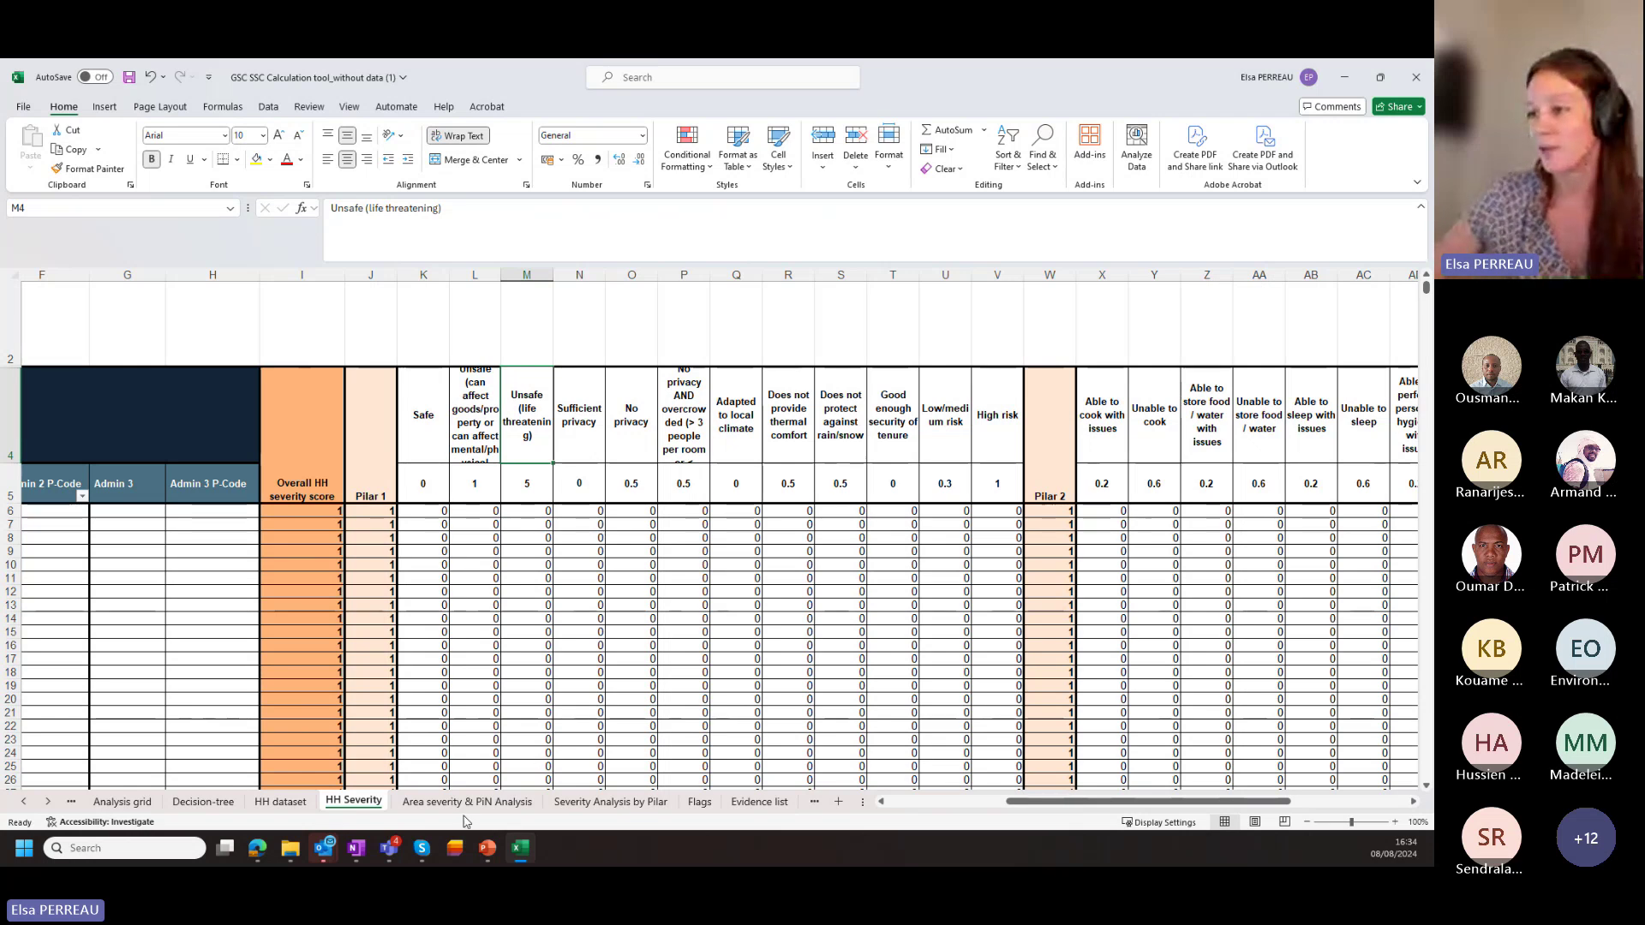
Switch to the PowerPoint presentation and show slide 16, "Analyse SSC – Calculer la sévérité et le PiN".
{"action": "left_click", "coordinate": [500, 852]}
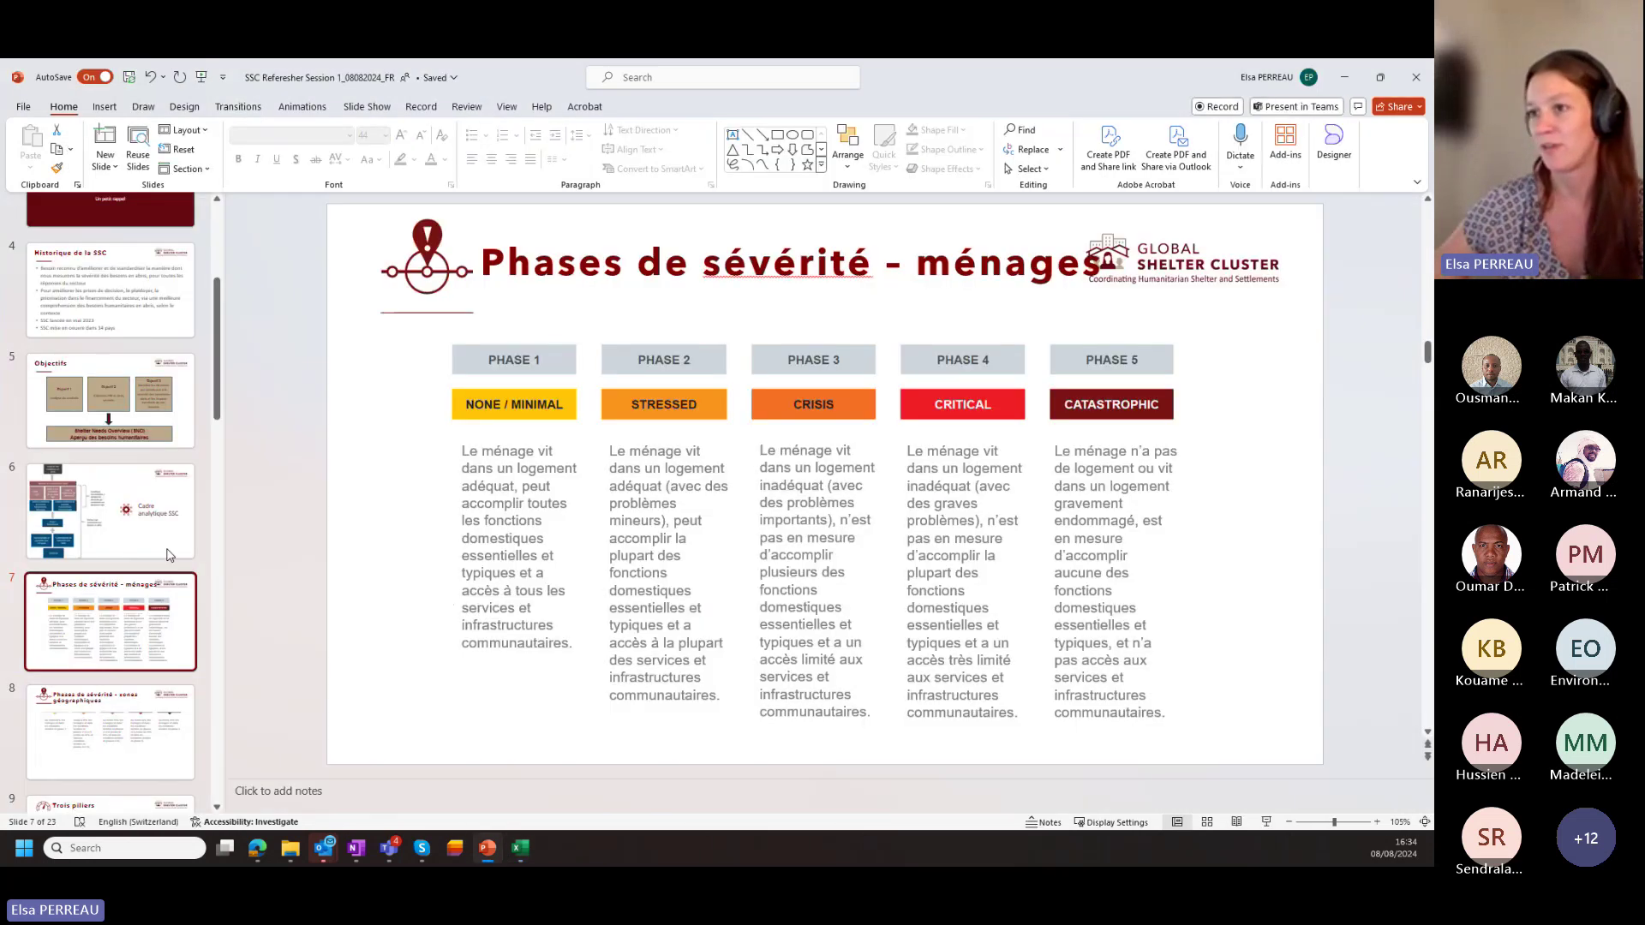
{"action": "scroll", "coordinate": [169, 555], "scroll_direction": "down", "scroll_amount": 10}
{"action": "left_click", "coordinate": [111, 384]}
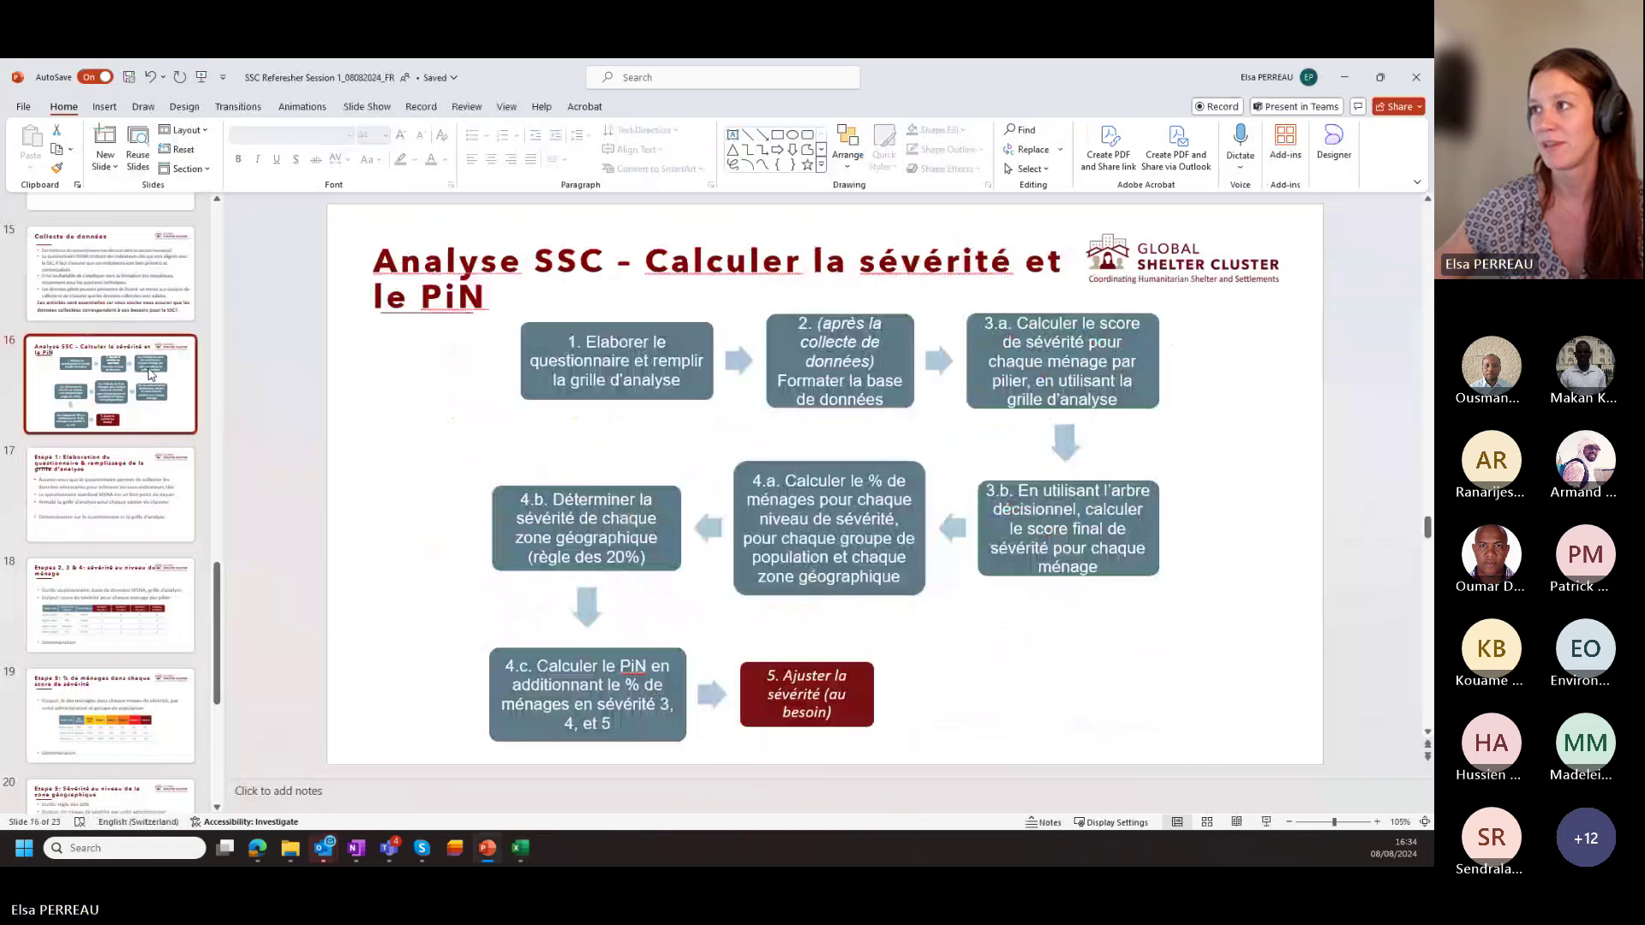